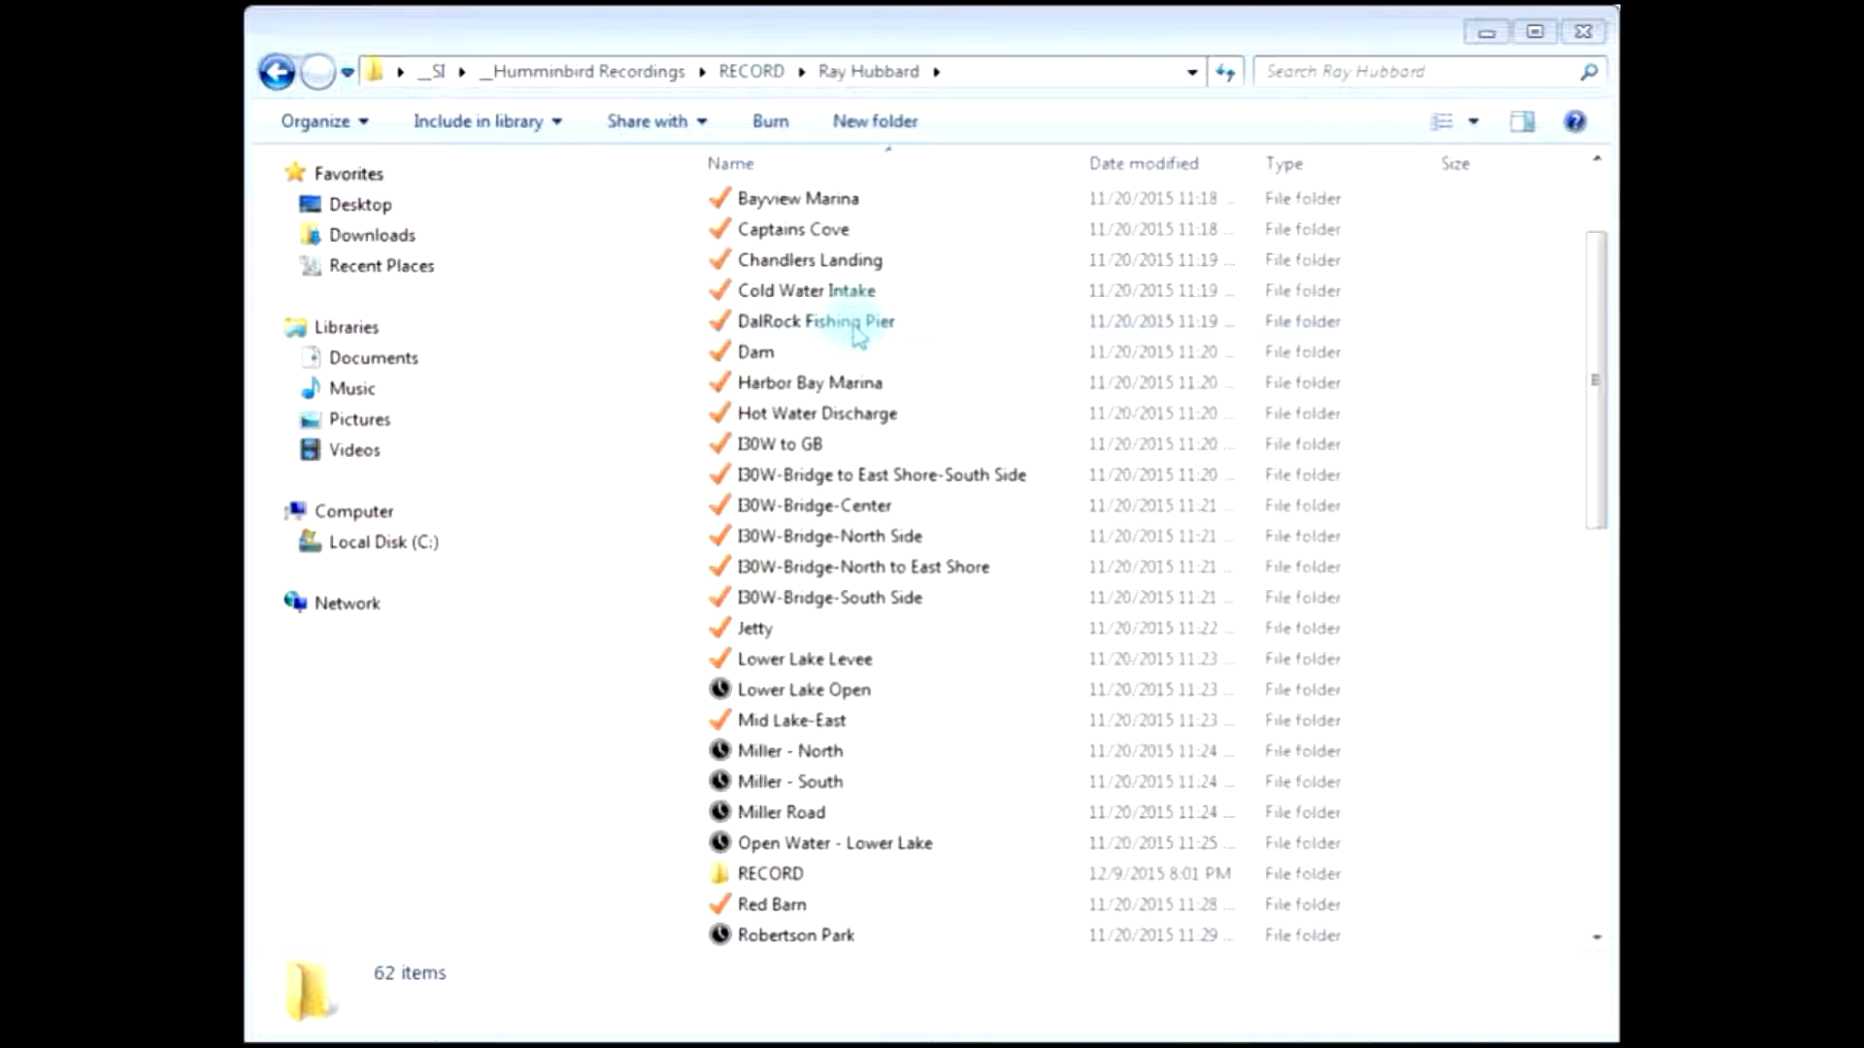
Look through the DalRock Fishing Pier, Amistad and Red Barn recording folders for their AutoChart data files
double_click(858, 334)
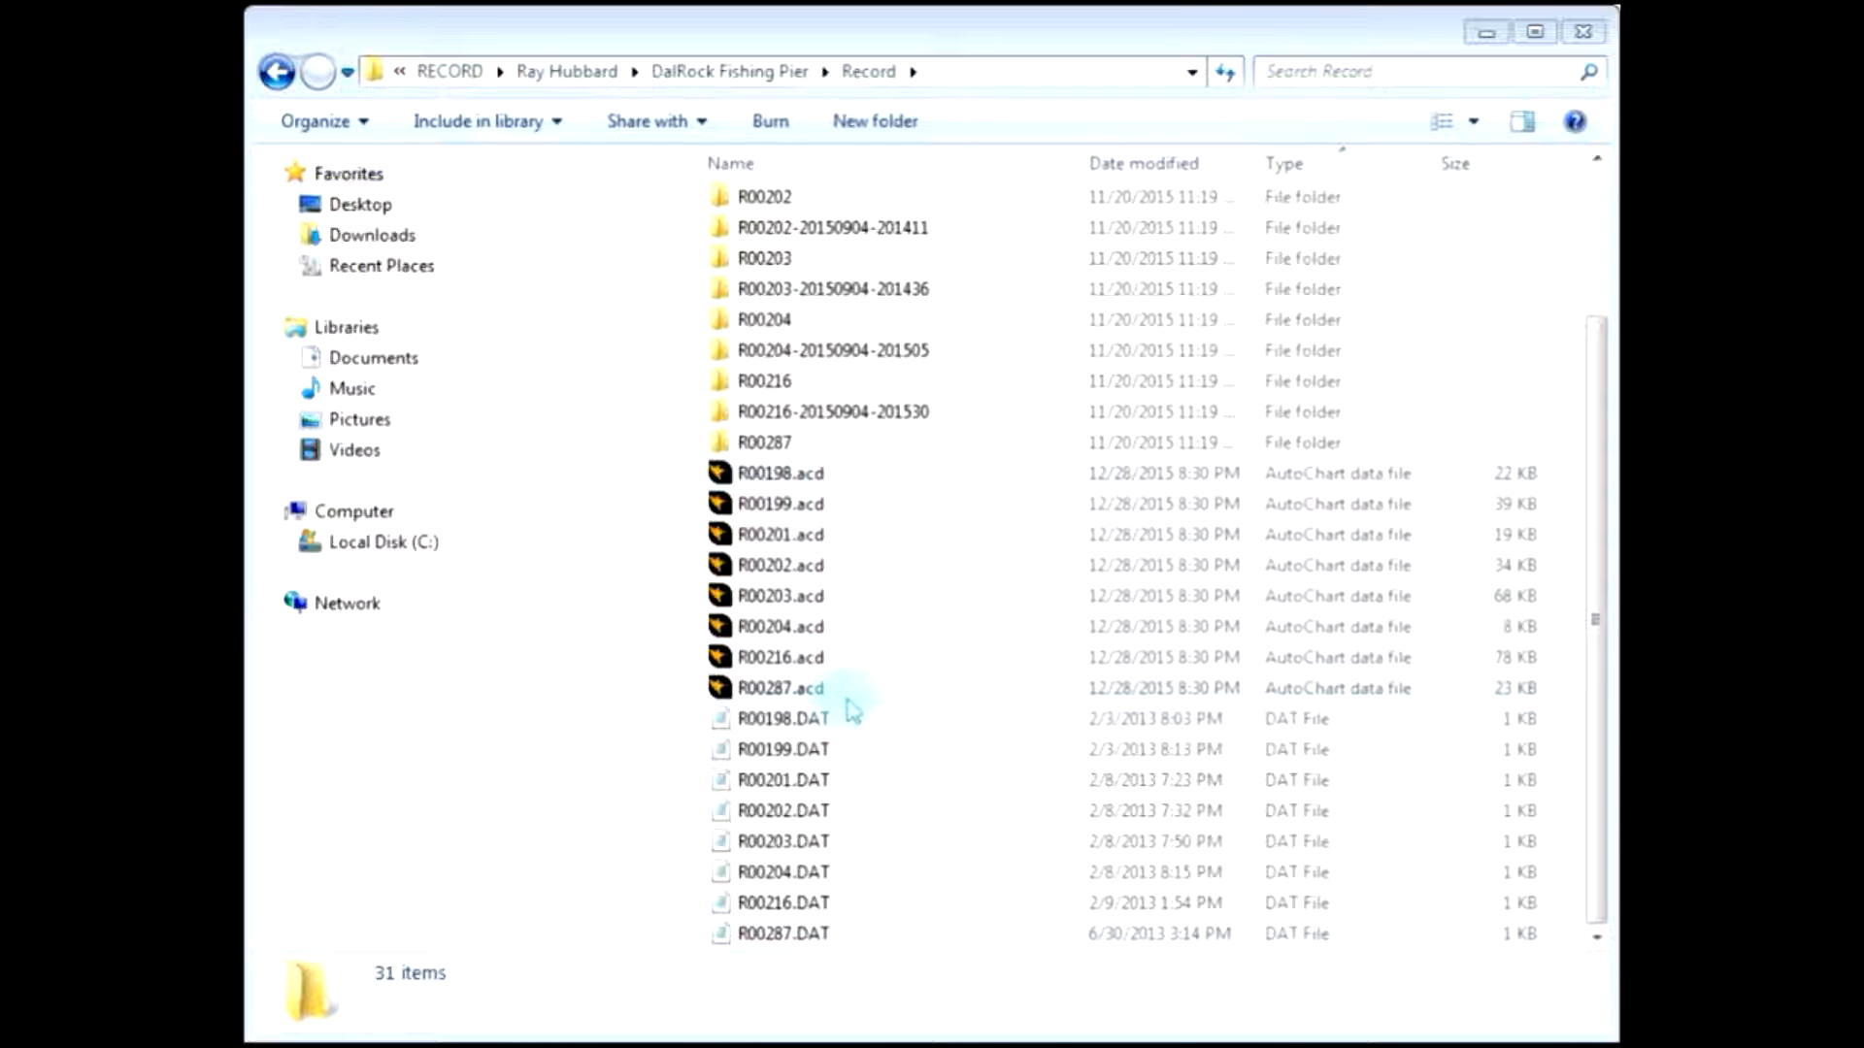
left_click(447, 71)
left_click(762, 238)
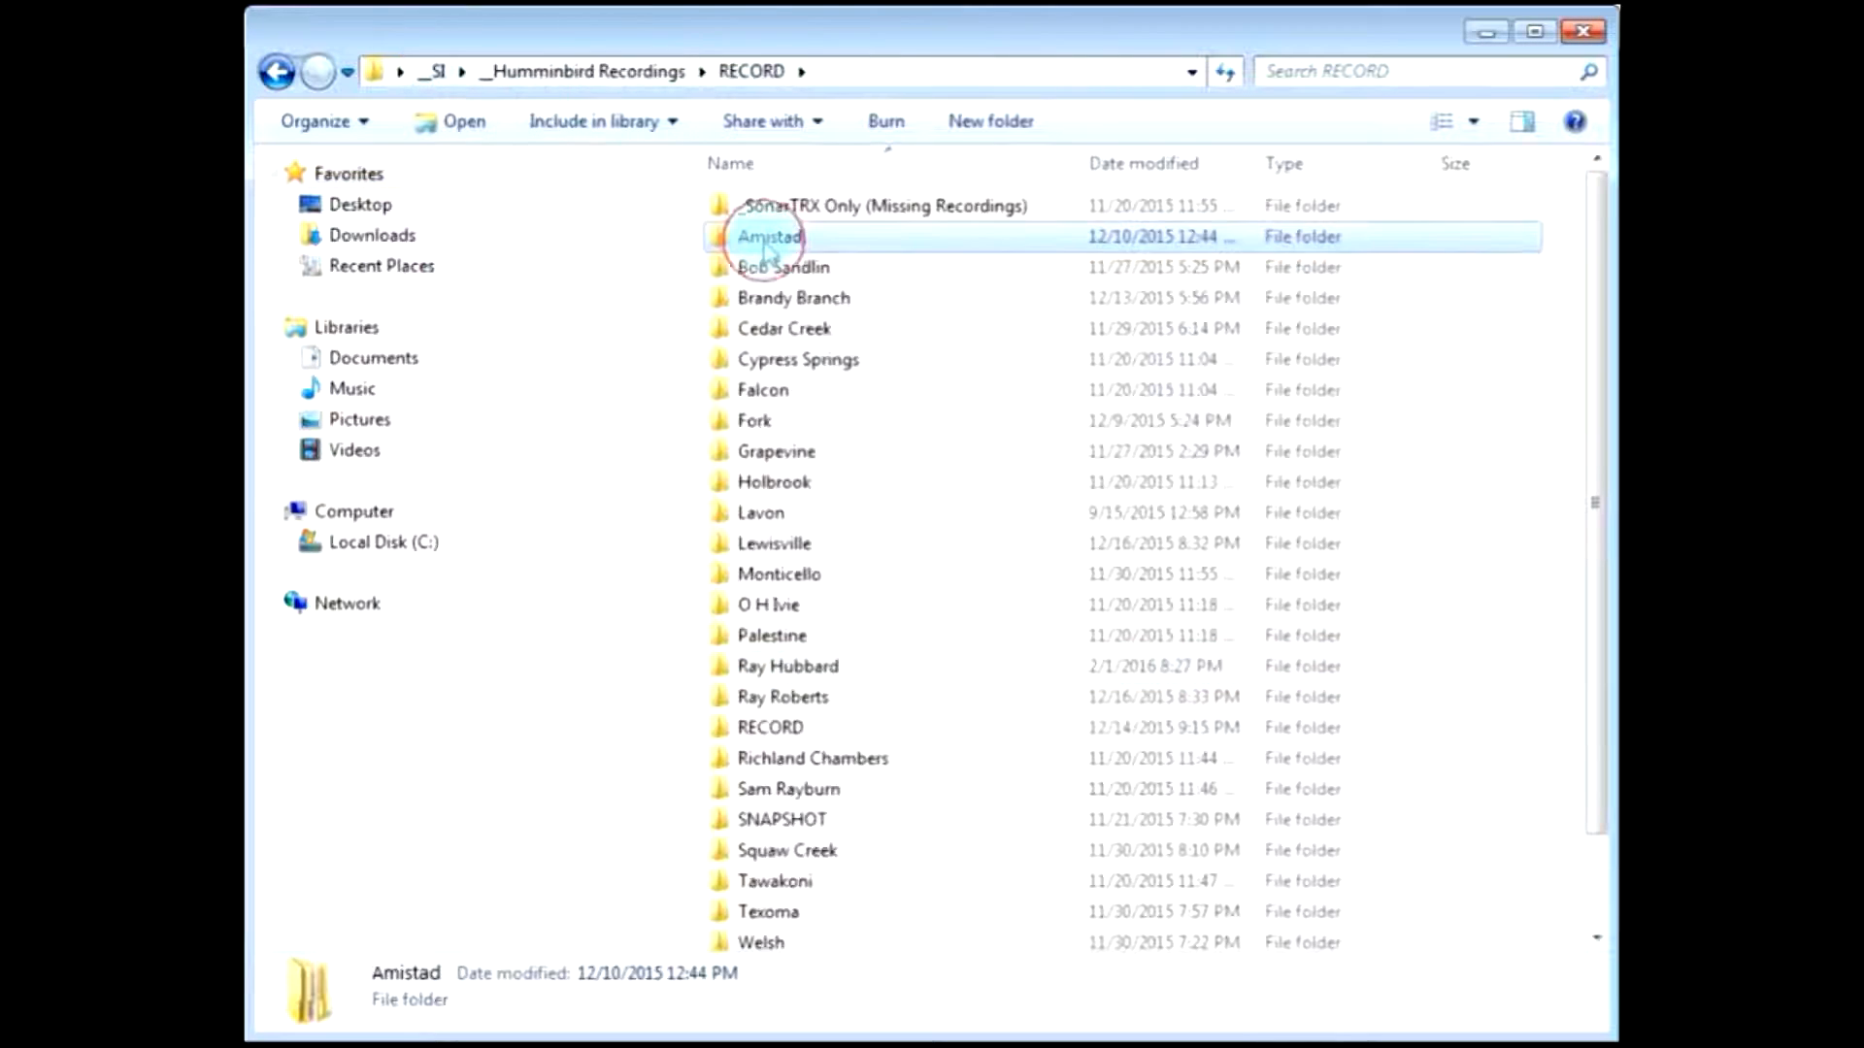
double_click(762, 239)
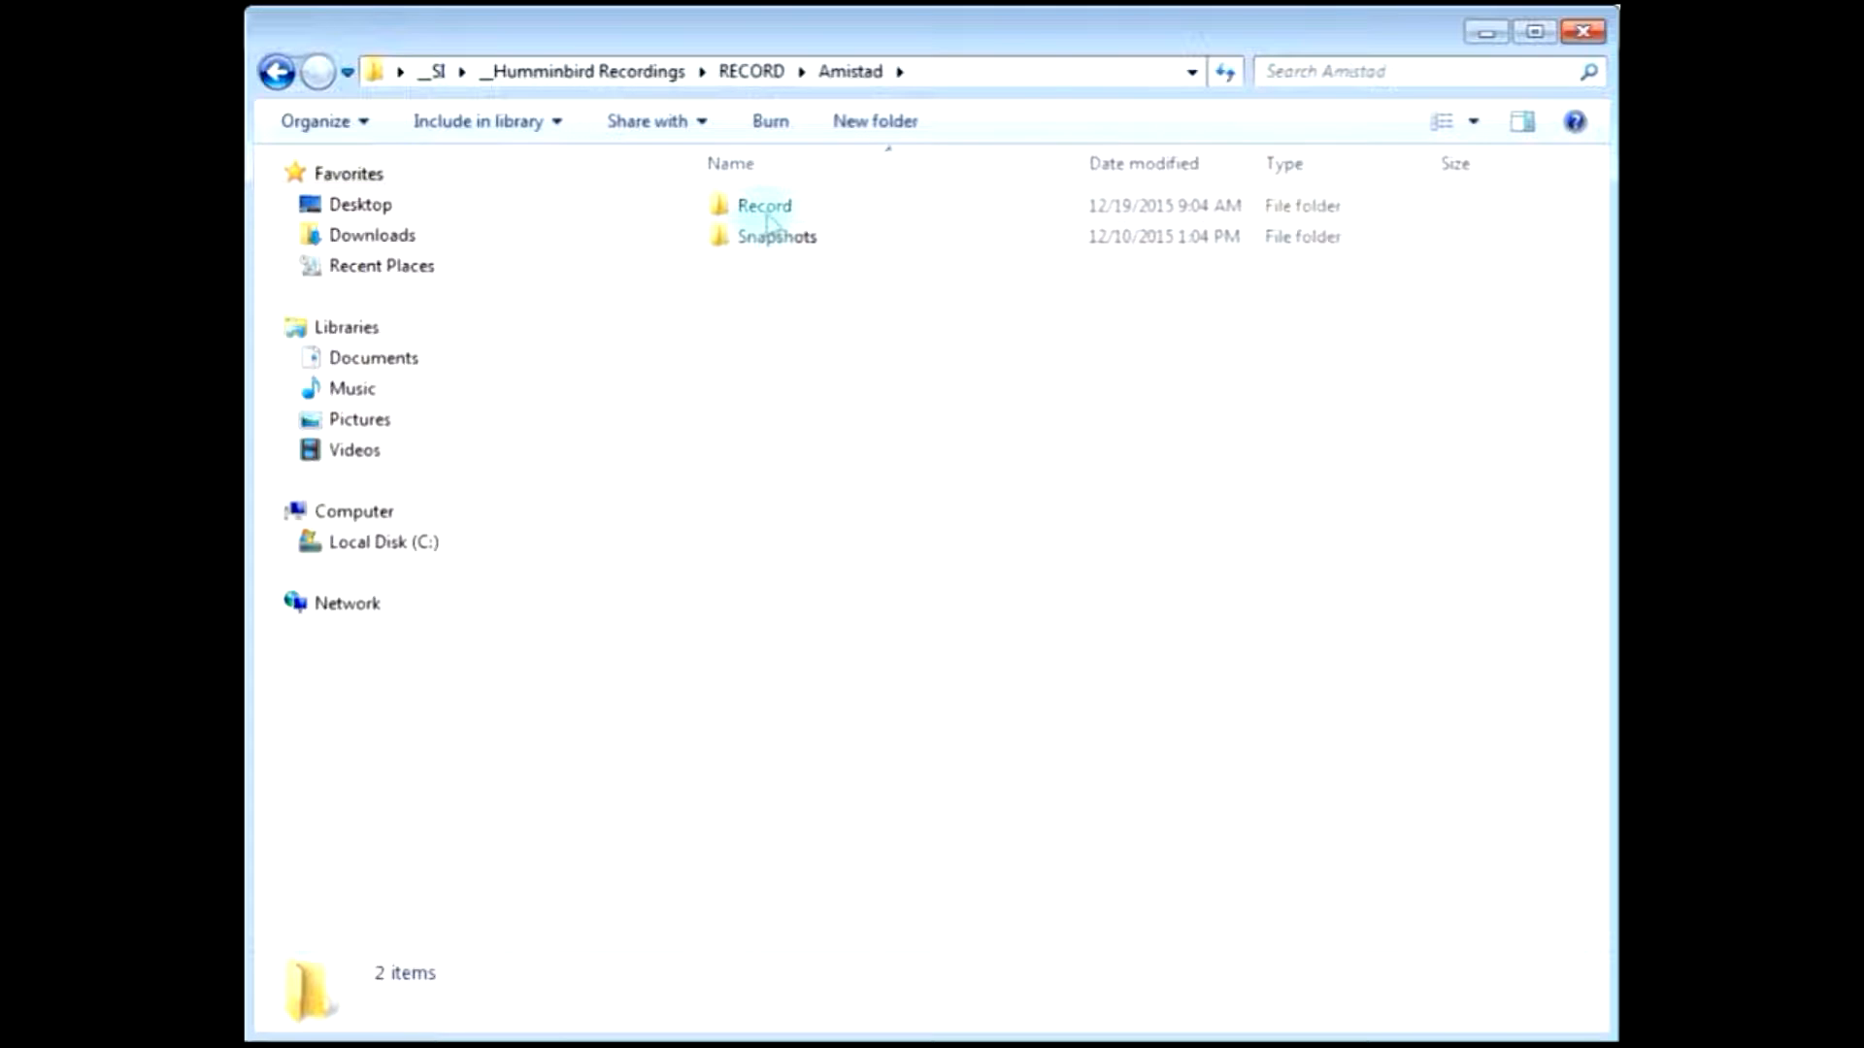
double_click(762, 205)
left_click_drag(1592, 264, 1531, 715)
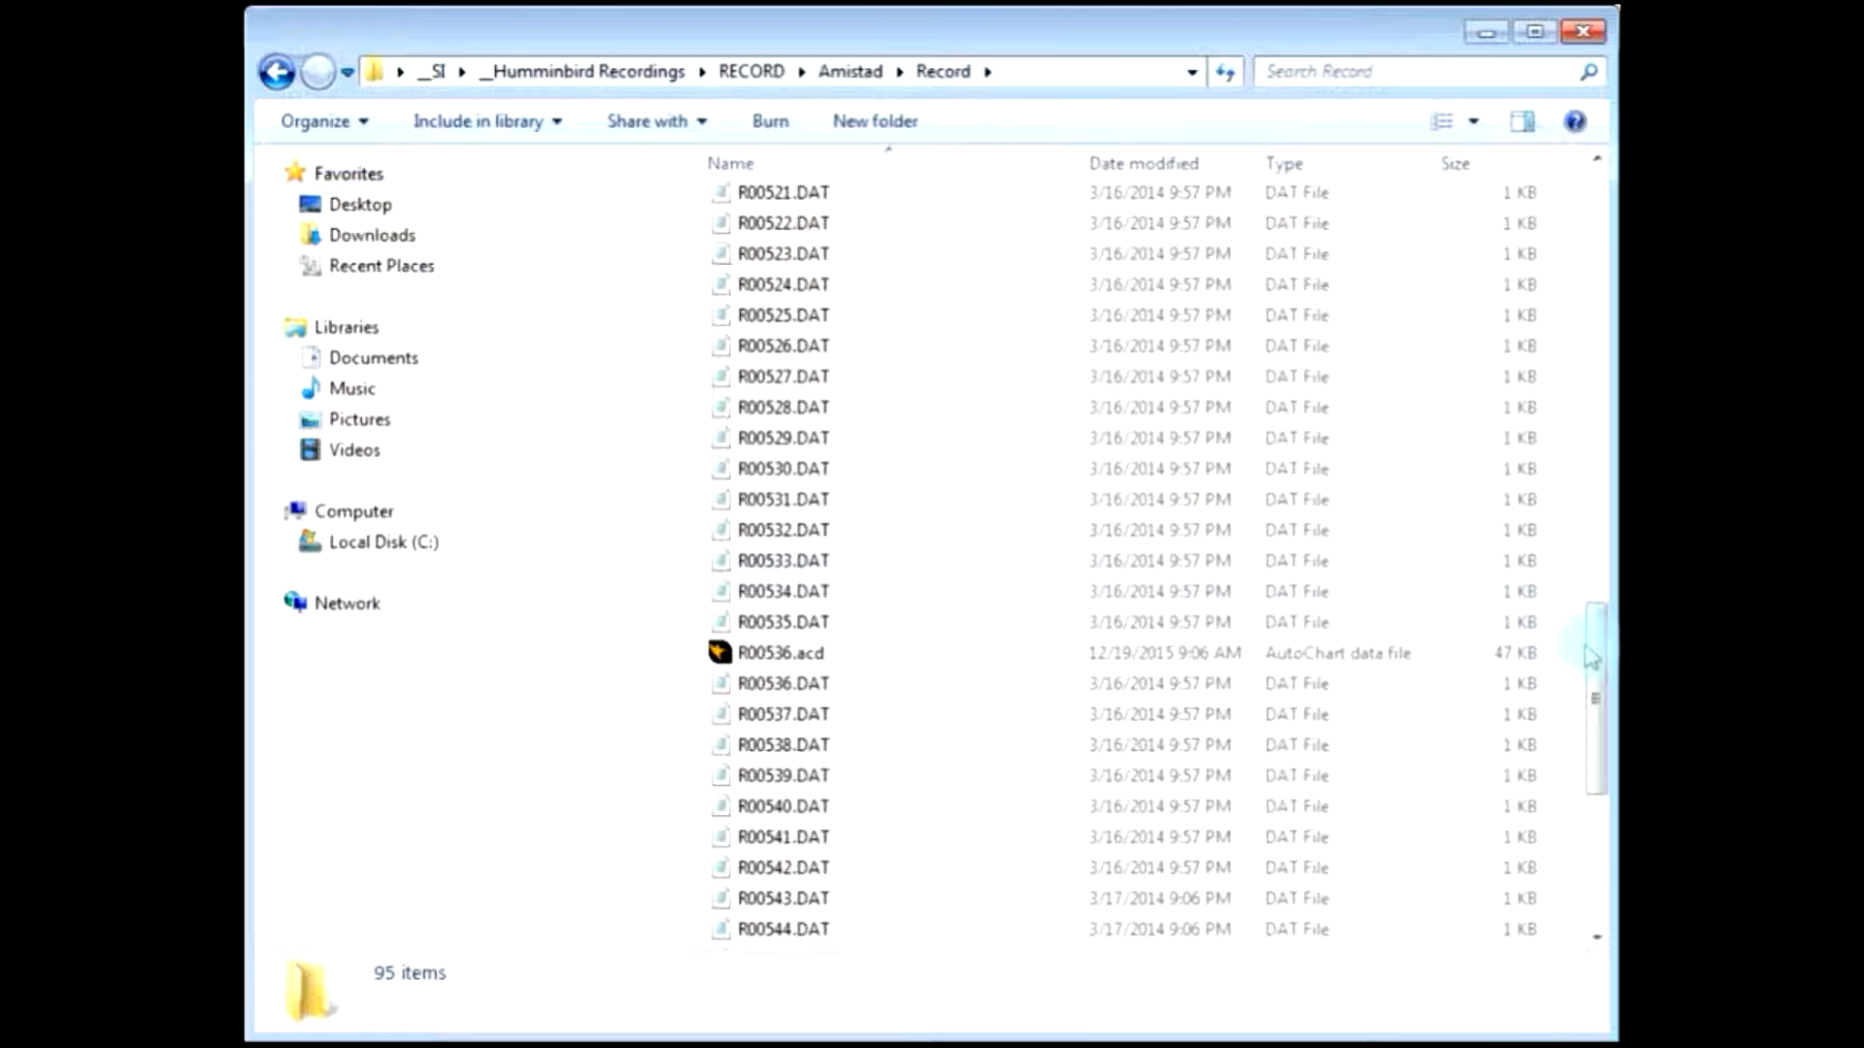
scroll(1594, 656, "down", 4)
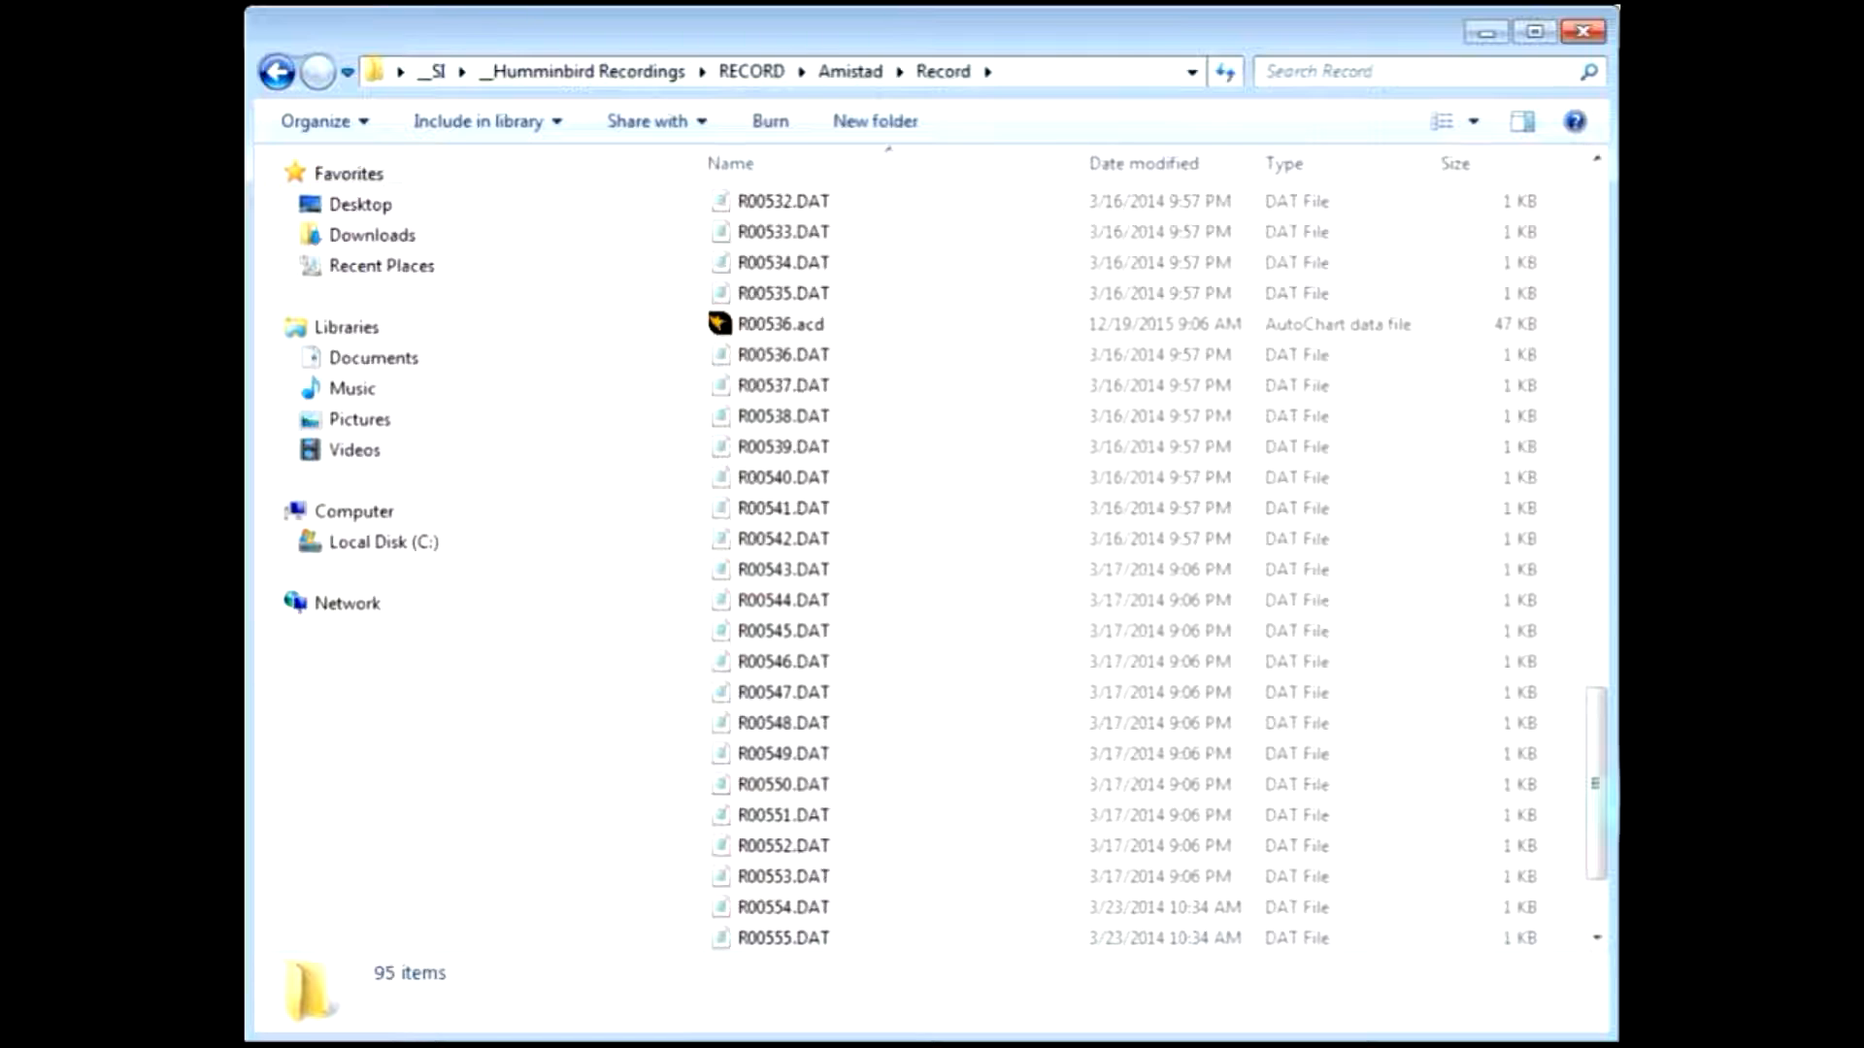
left_click_drag(1595, 816, 1594, 568)
scroll(1160, 570, "up", 8)
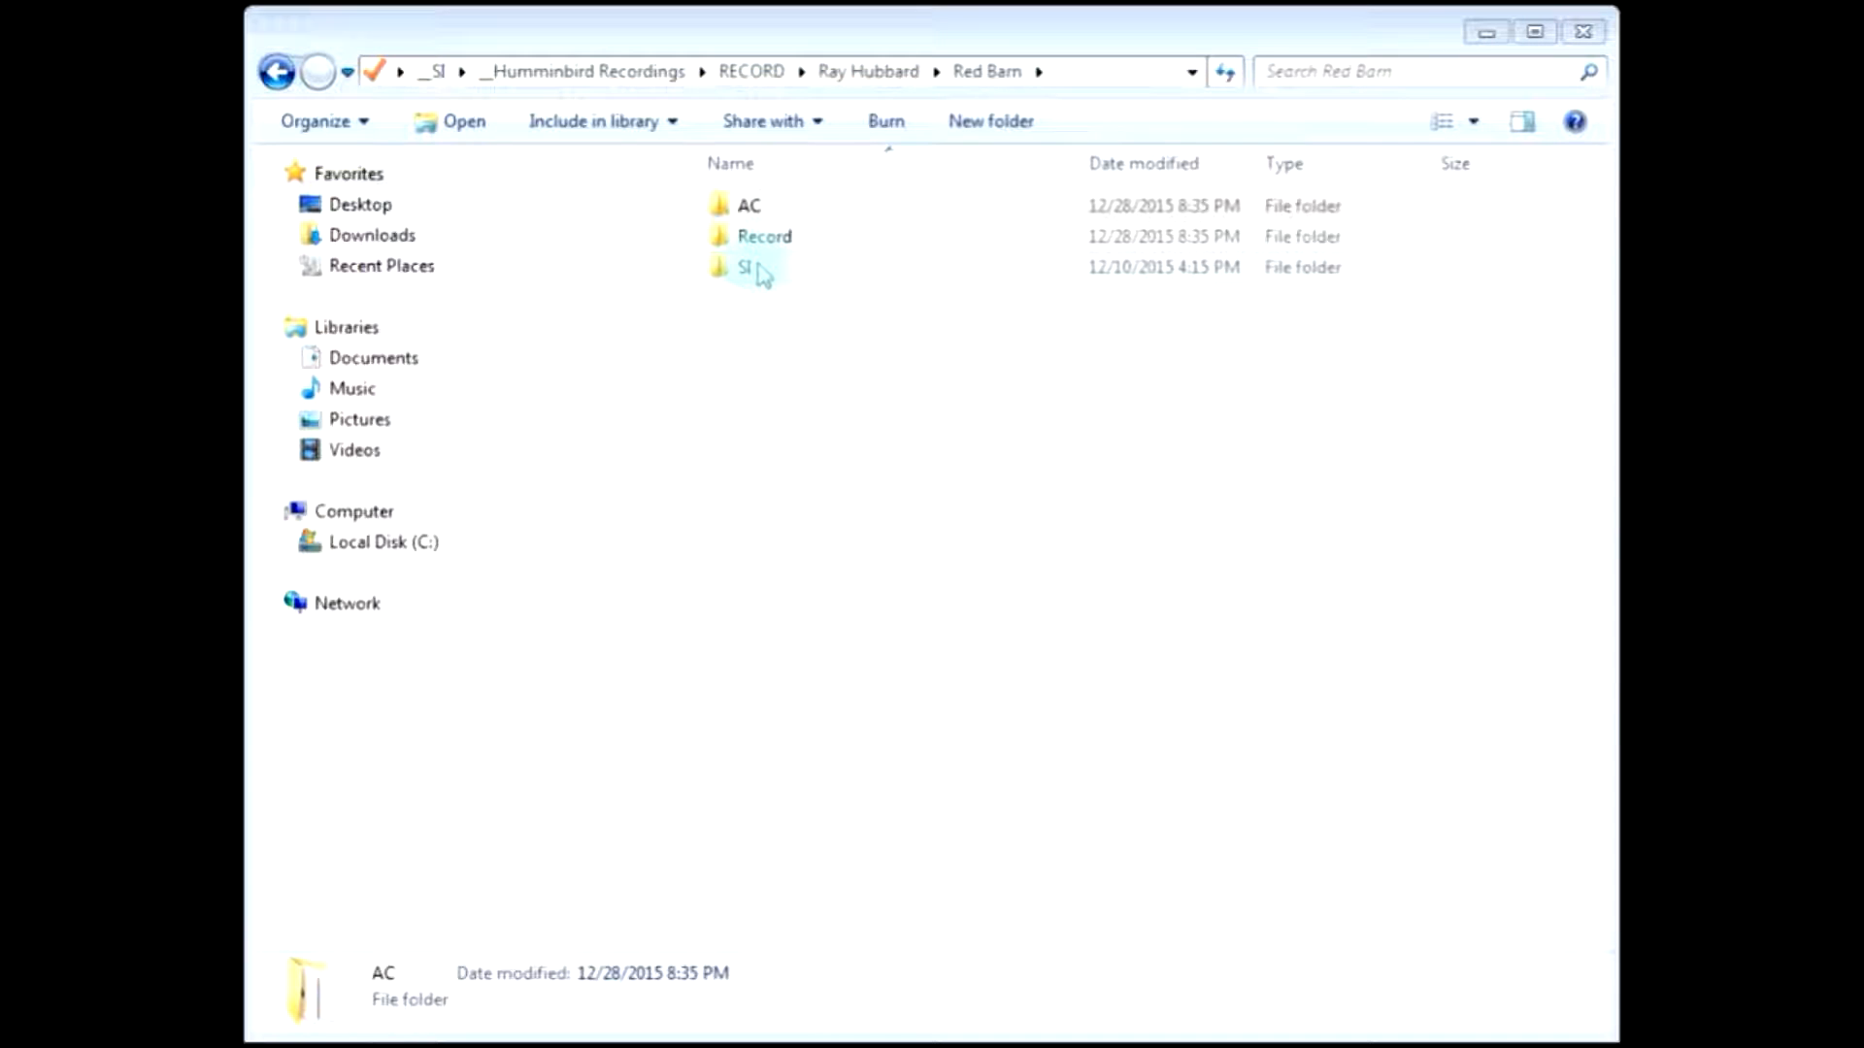
left_click(784, 217)
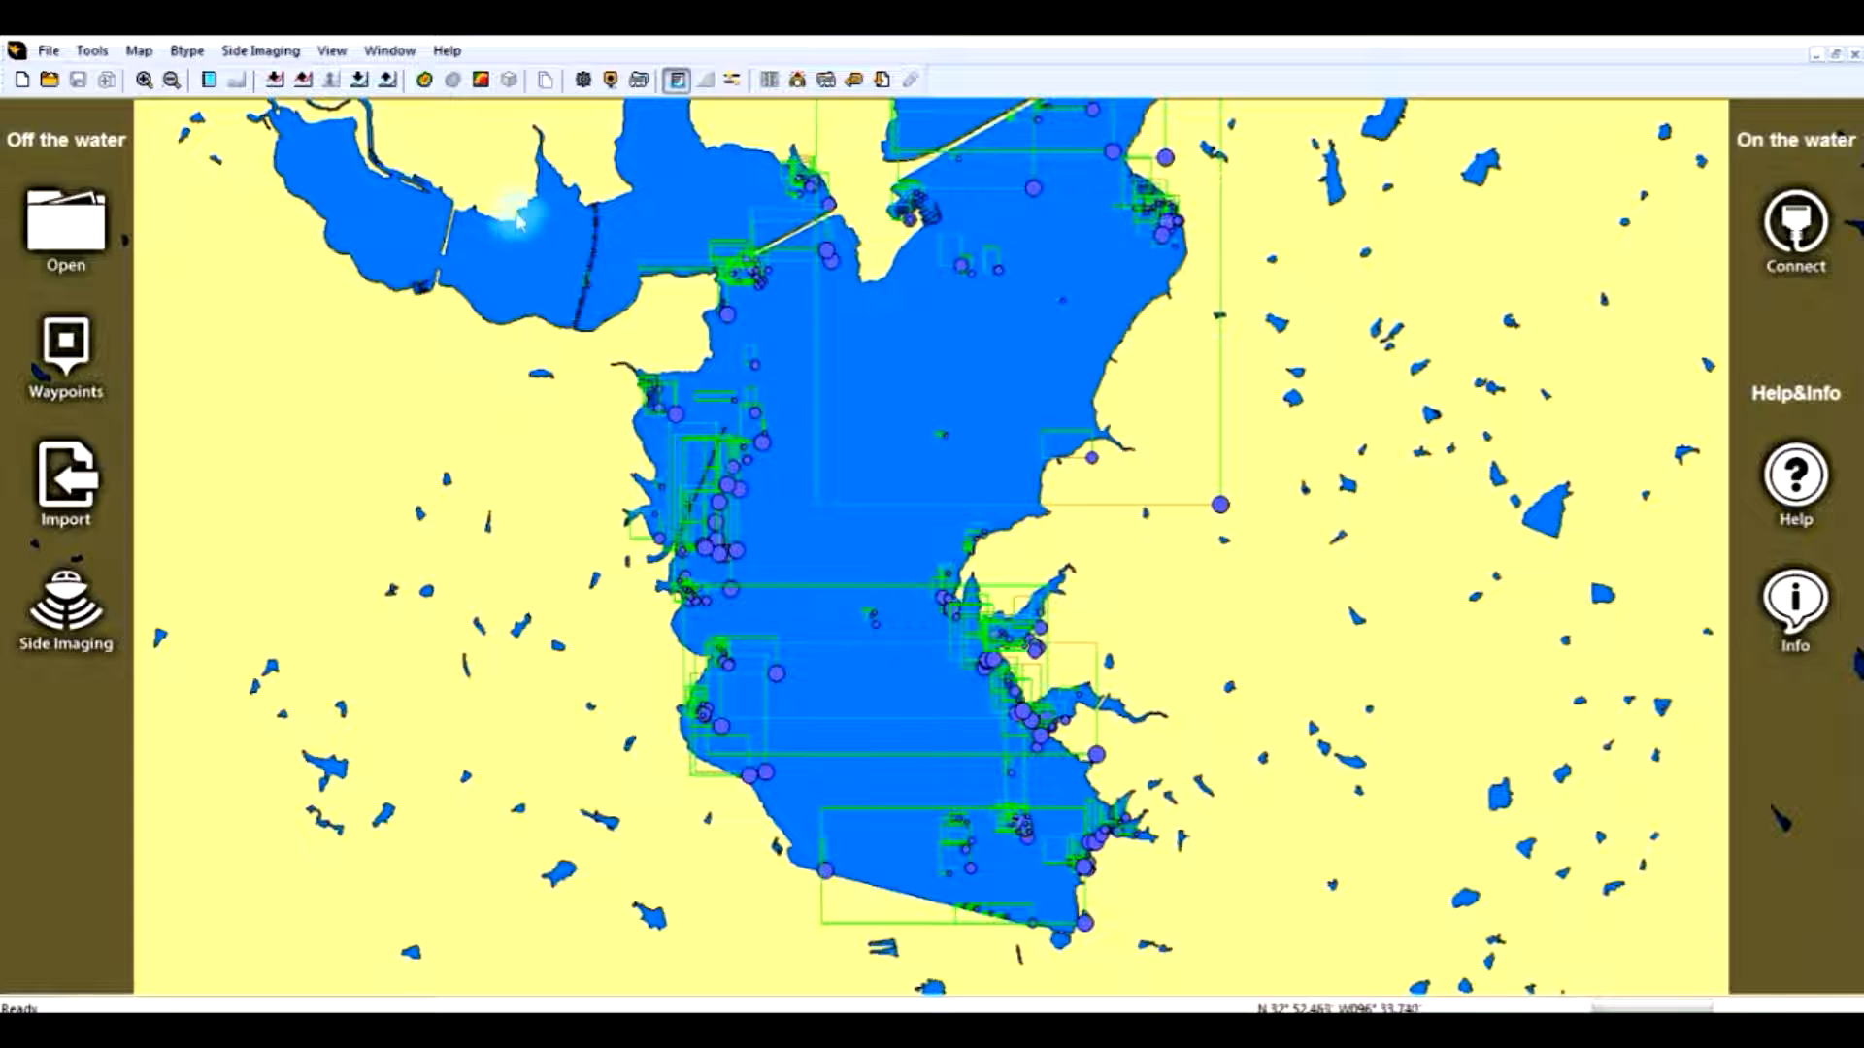
Open the Chart File Index Manager and load the default chart file index to review its listed recordings against the map
left_click(639, 81)
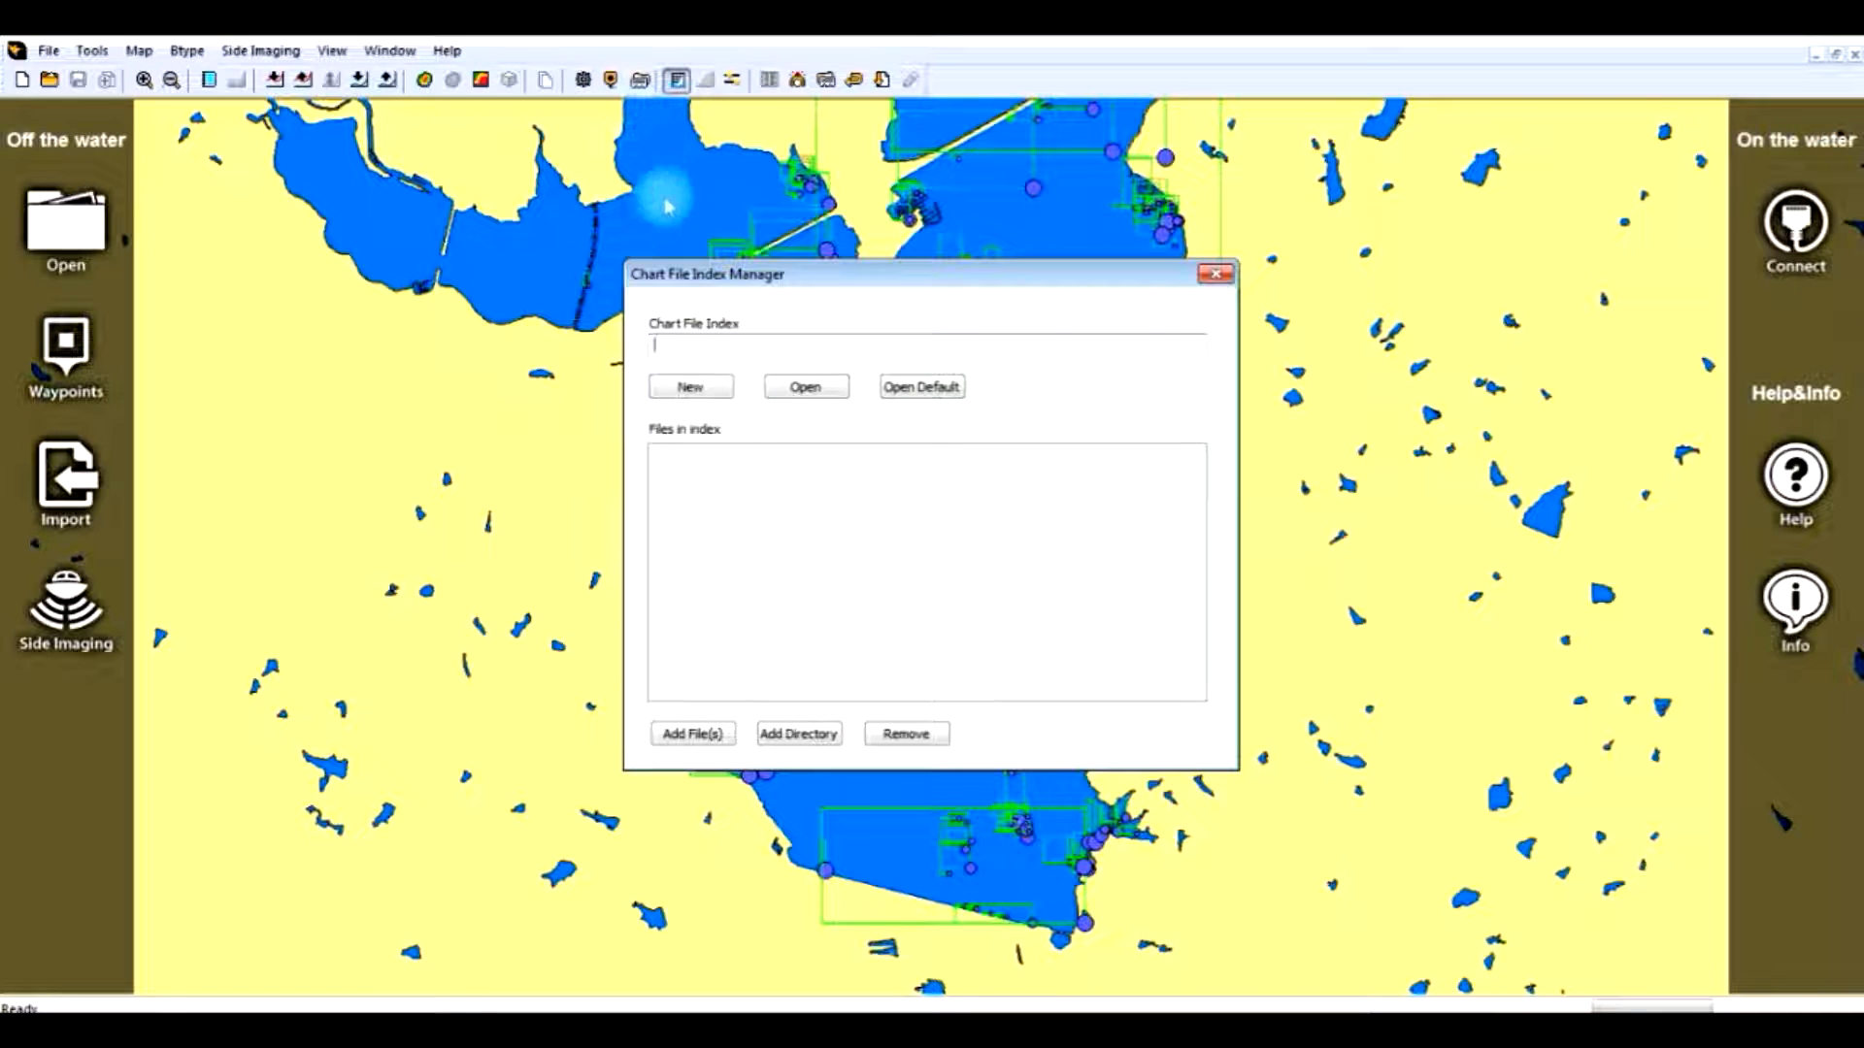
left_click(936, 393)
left_click(936, 396)
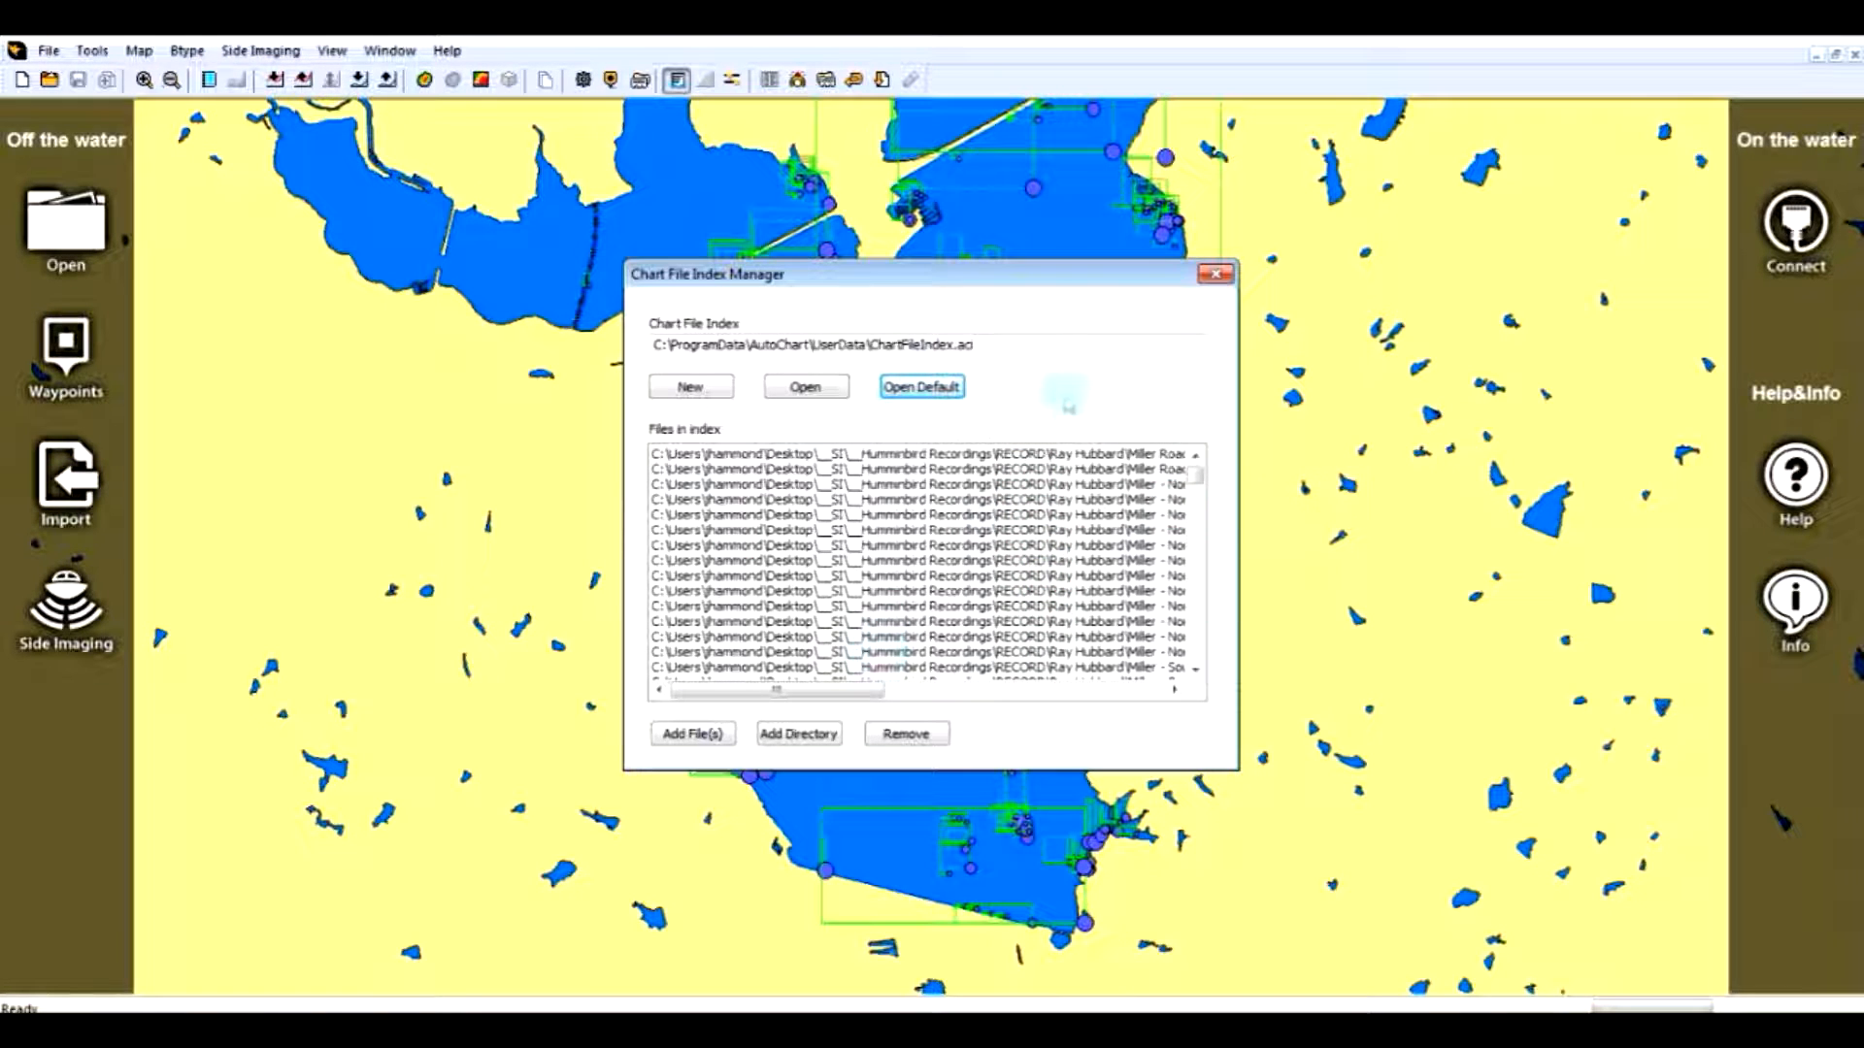
left_click_drag(1036, 279, 1487, 281)
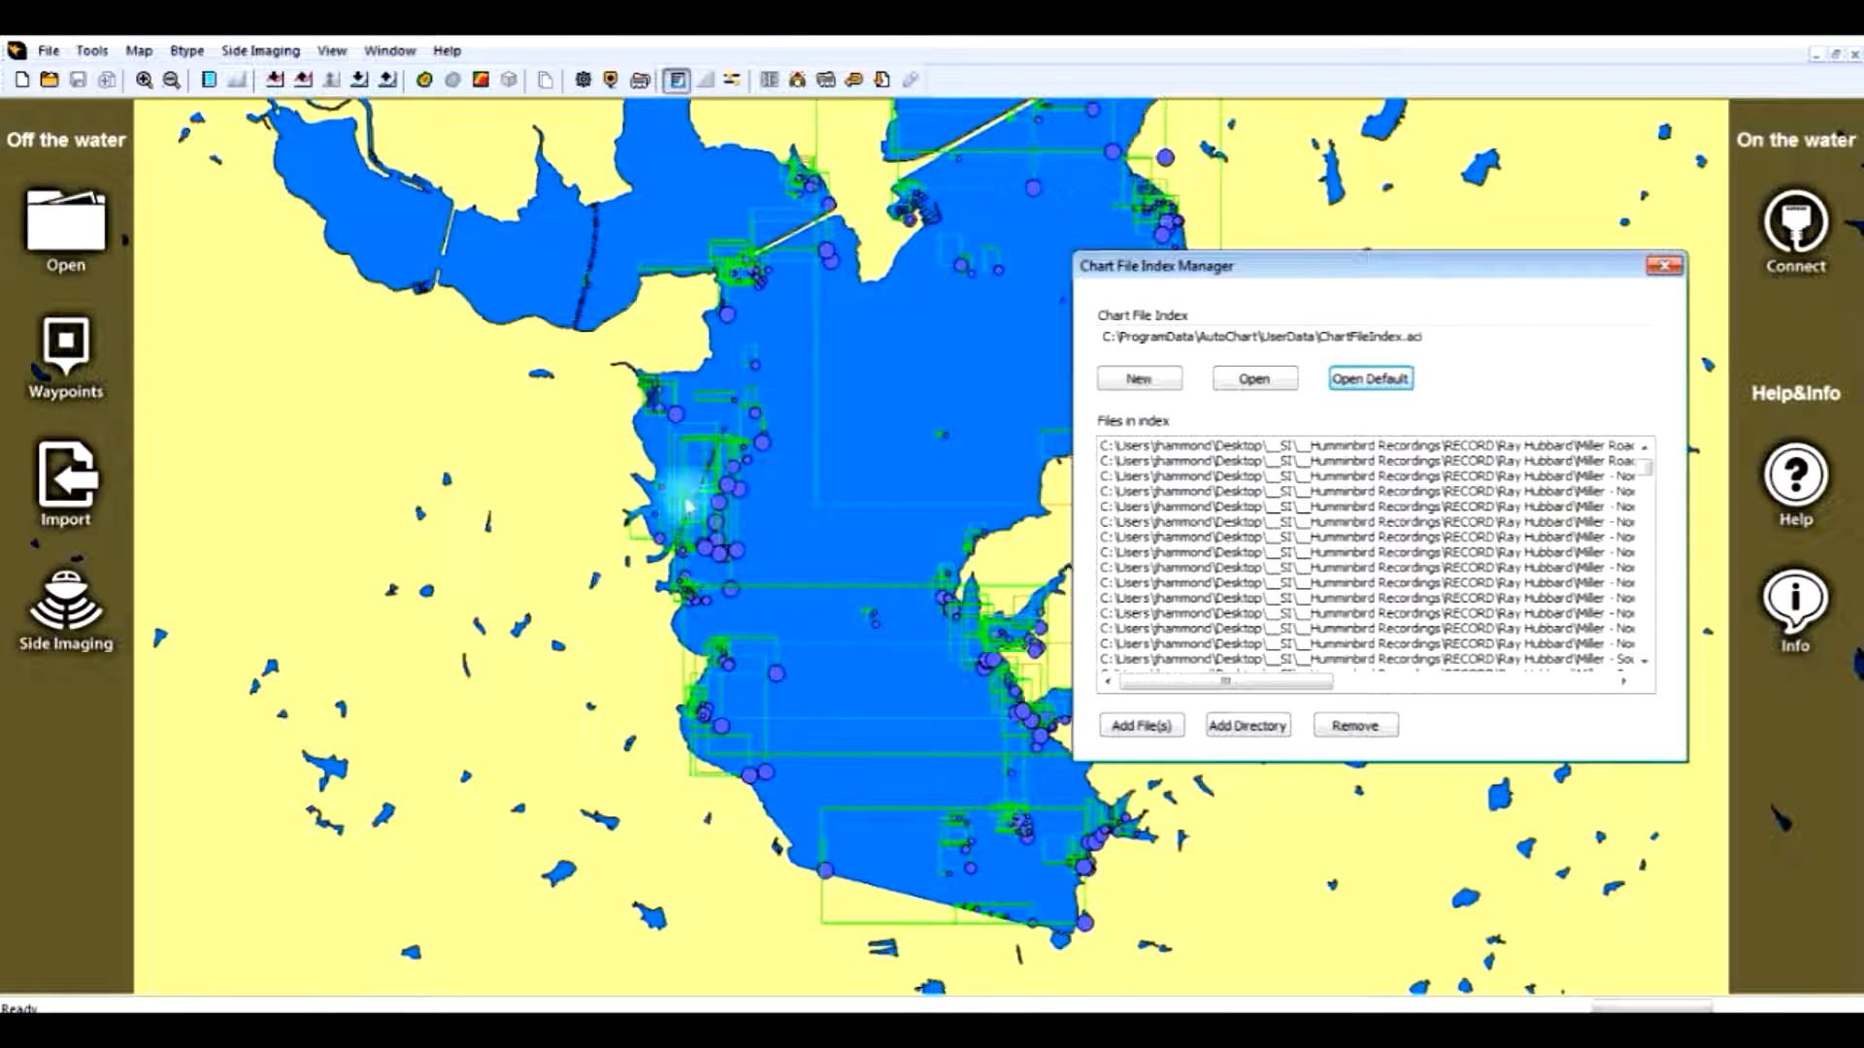
left_click_drag(1340, 270, 871, 271)
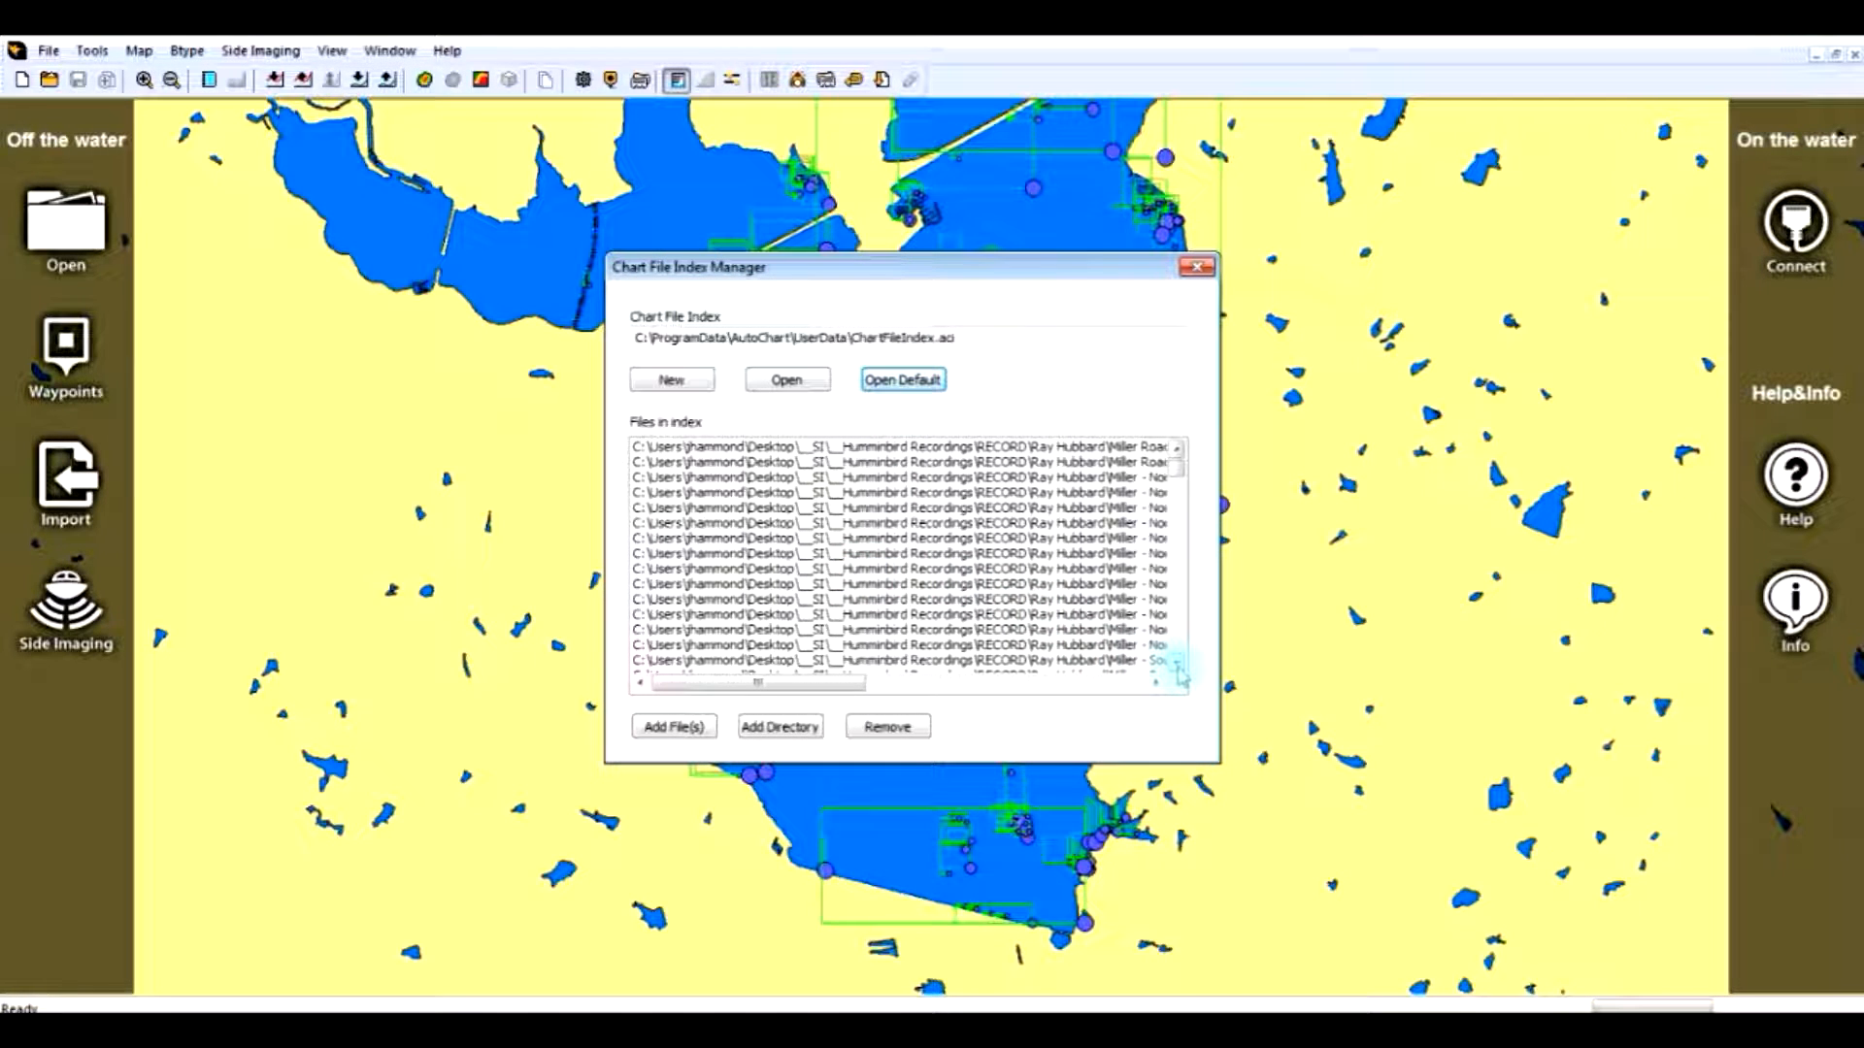
Load Red Barn.aci from the _aci folder in the Chart File Index Manager, review its listed files and close the manager
left_click(805, 392)
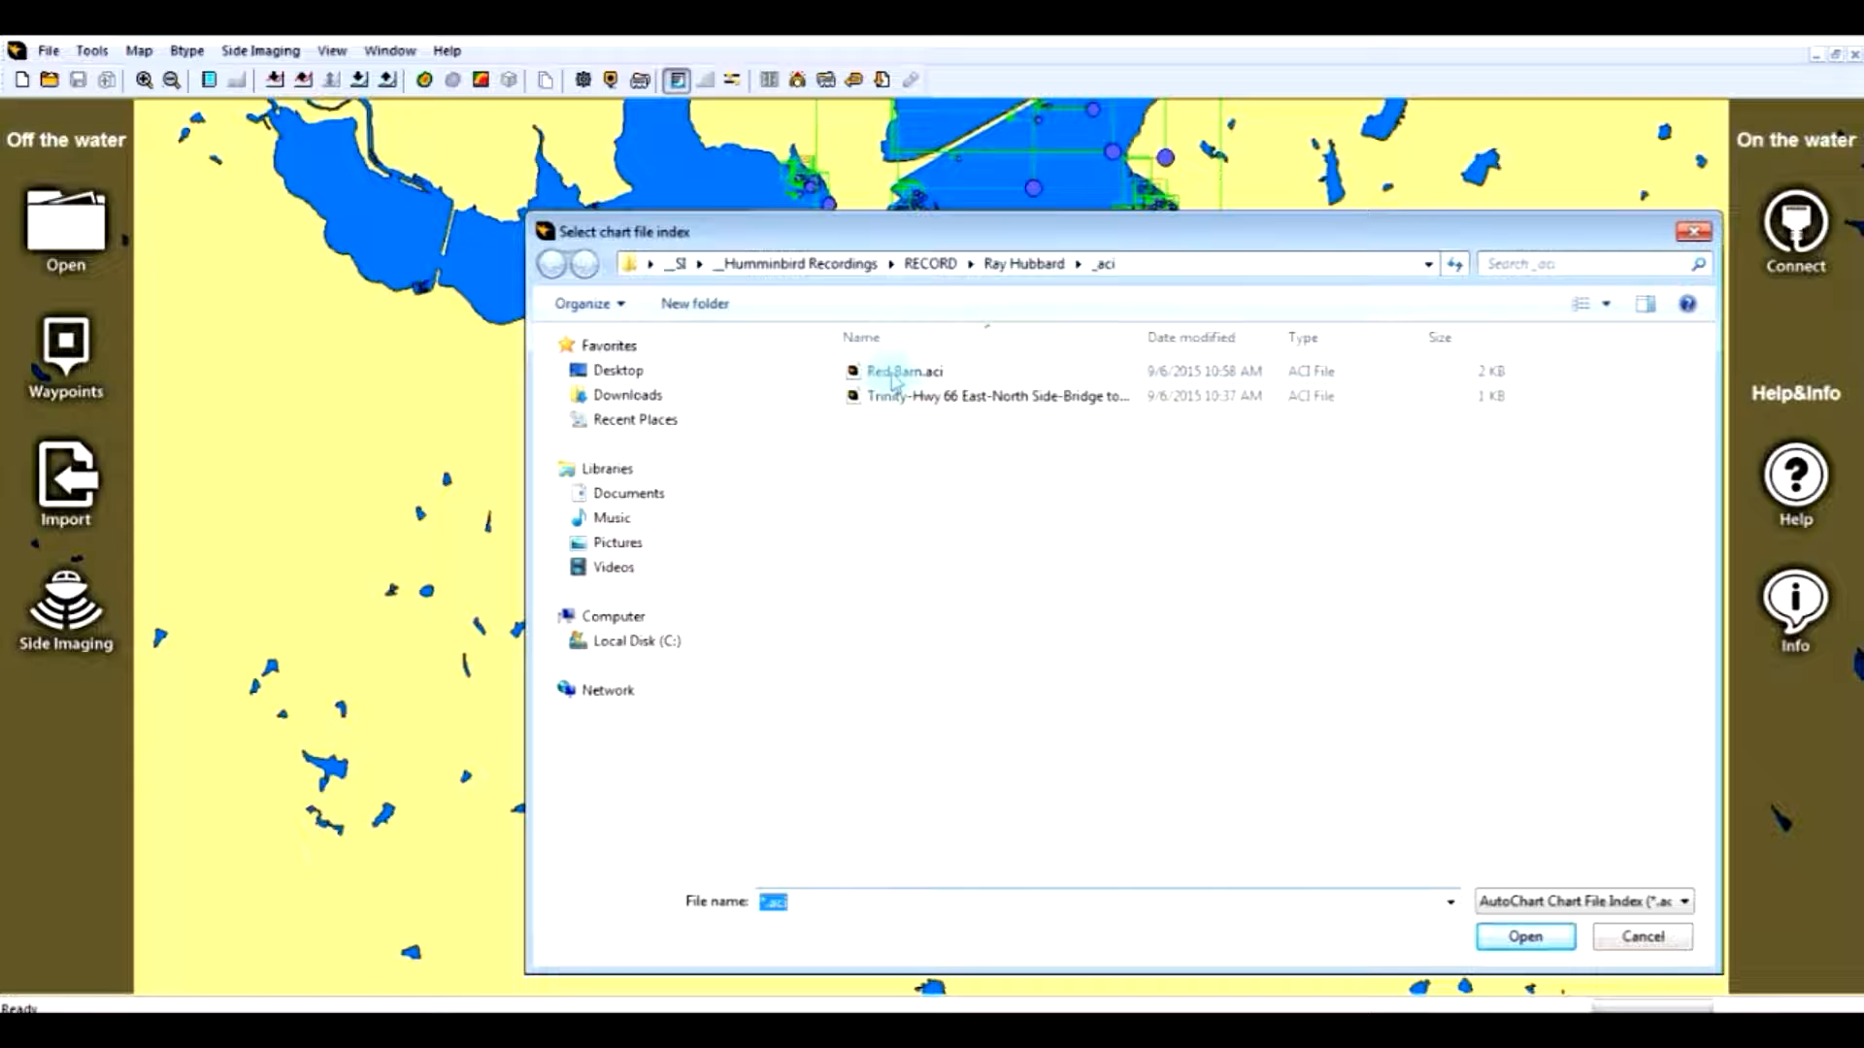
double_click(893, 377)
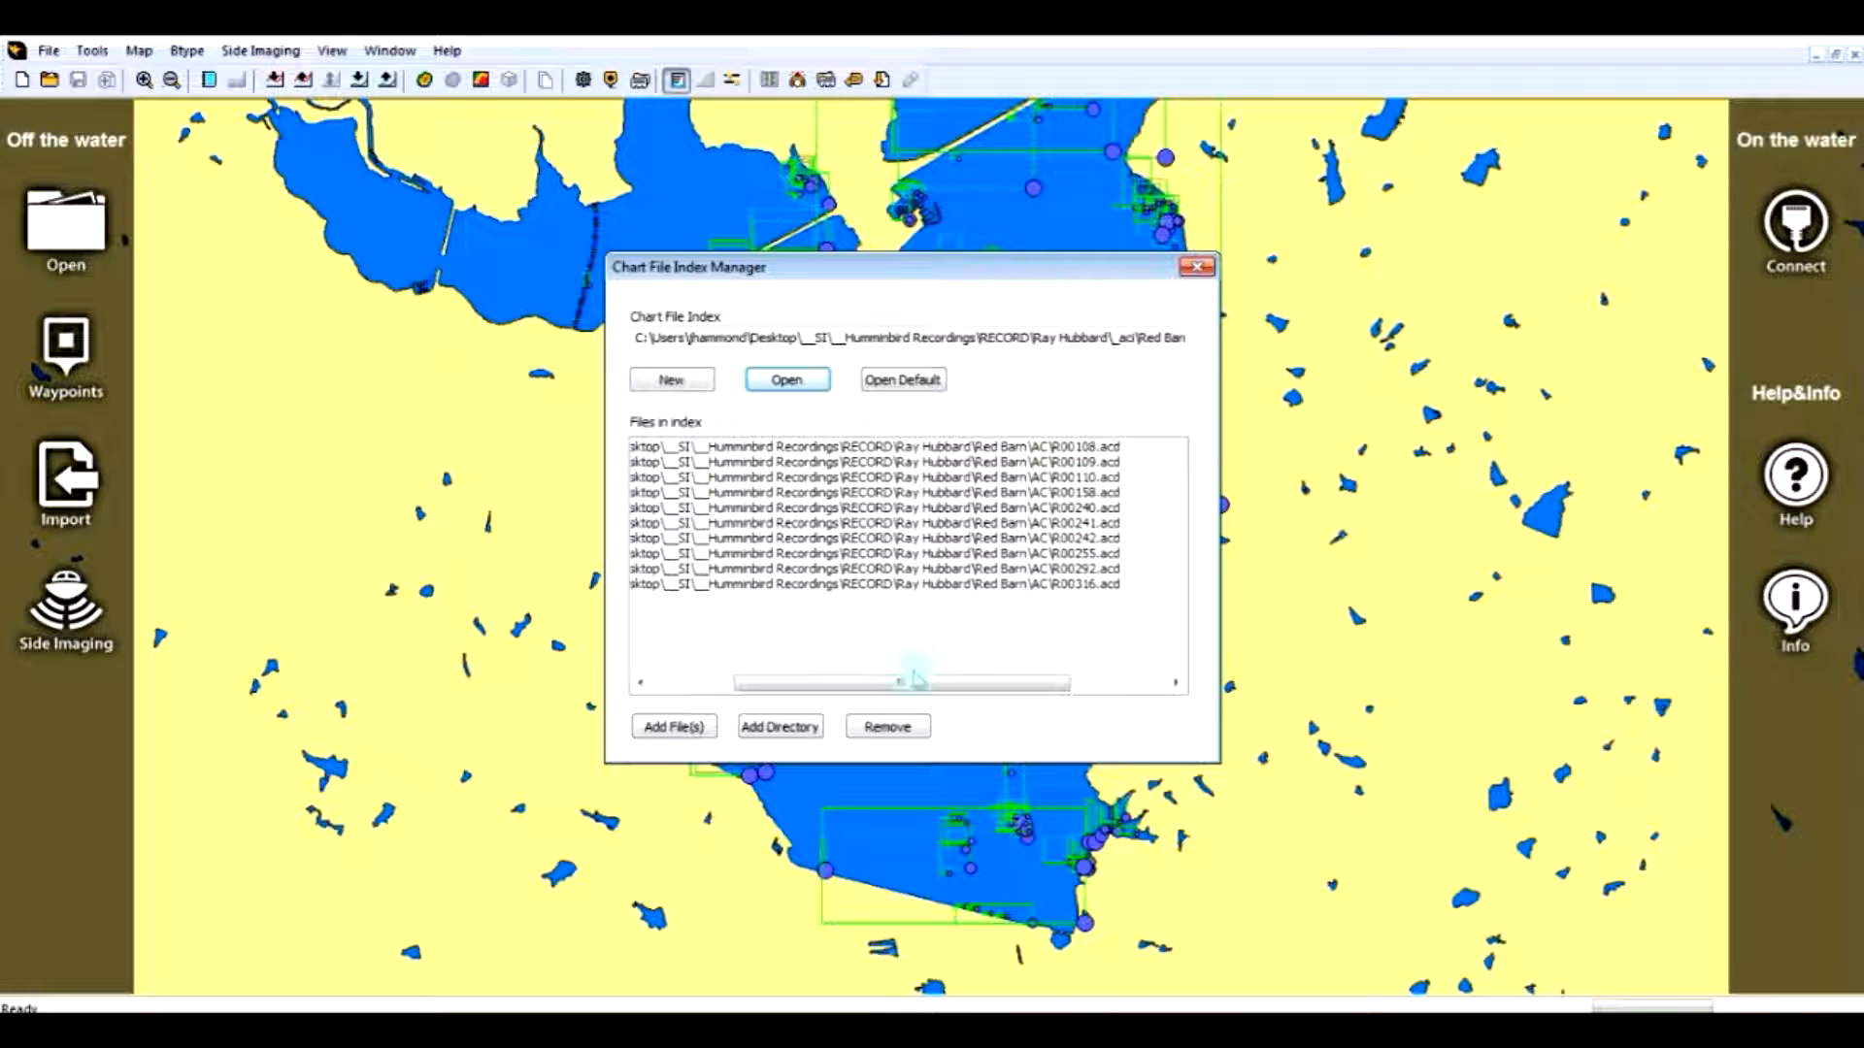
left_click_drag(801, 692, 750, 687)
left_click_drag(894, 272, 1258, 283)
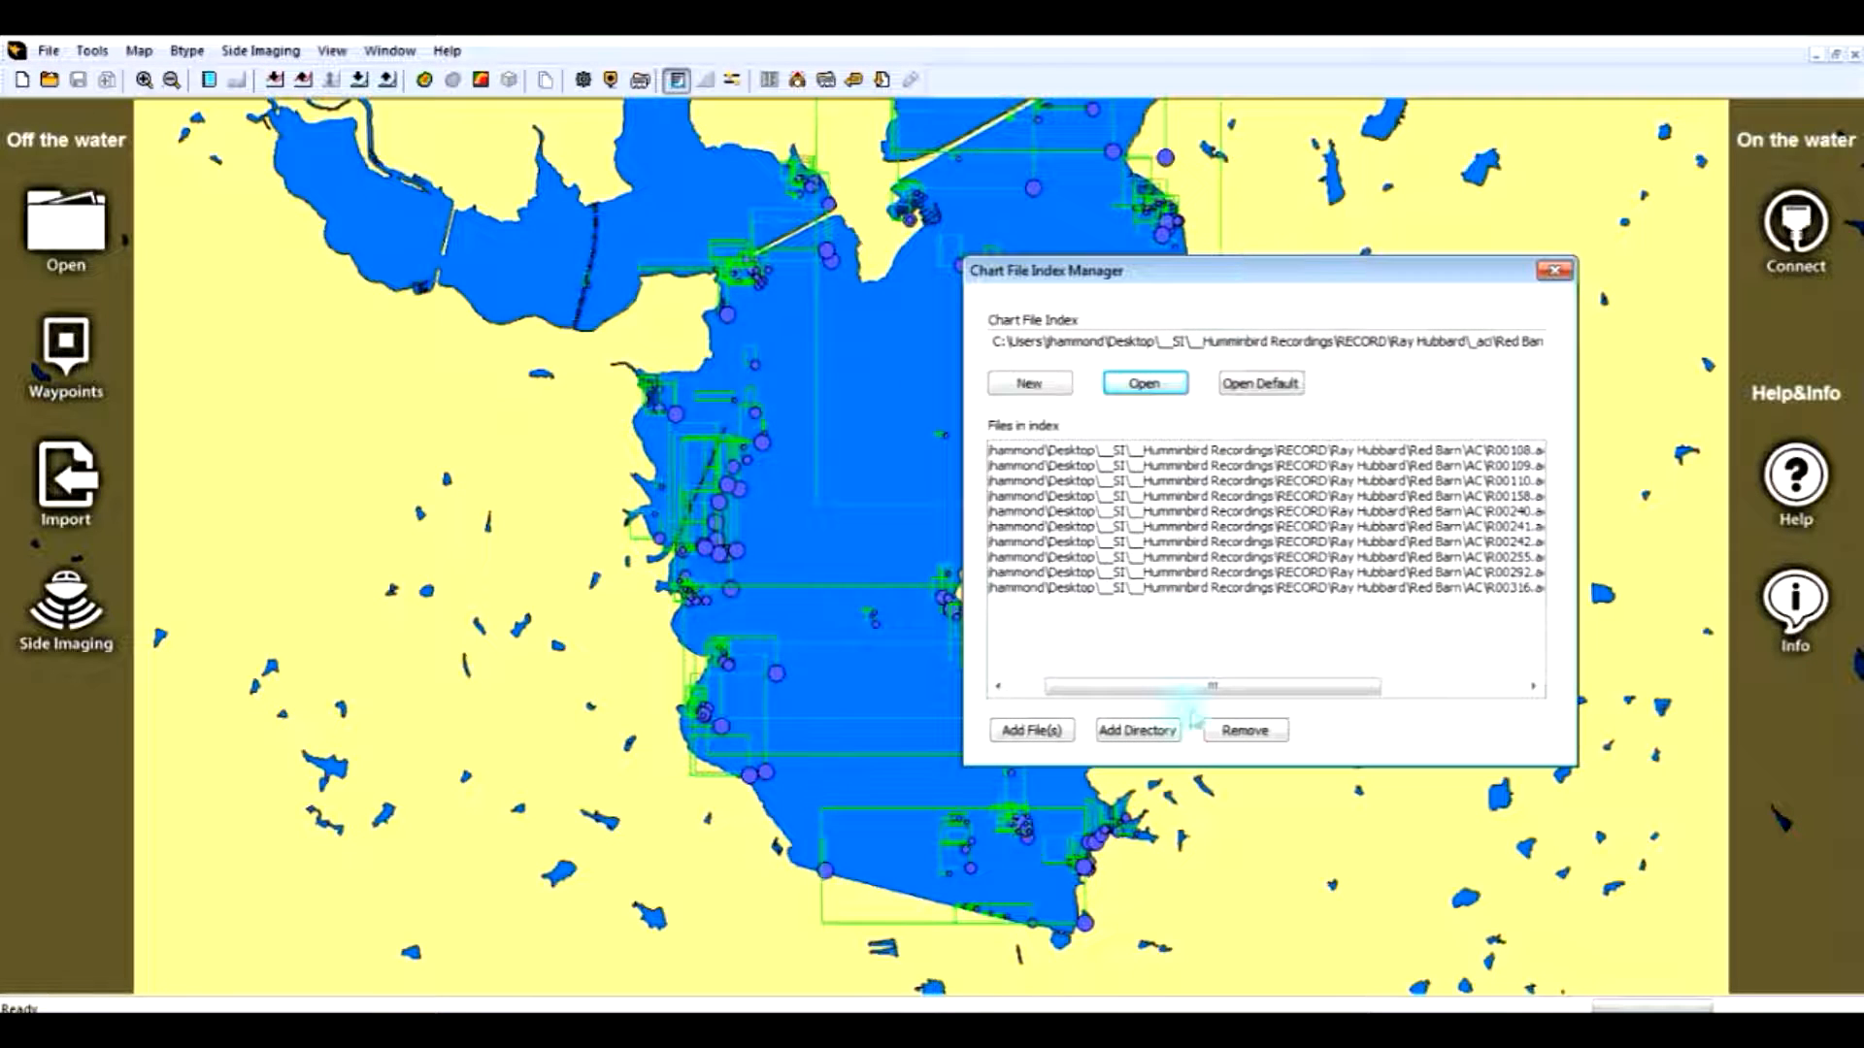
left_click(1555, 272)
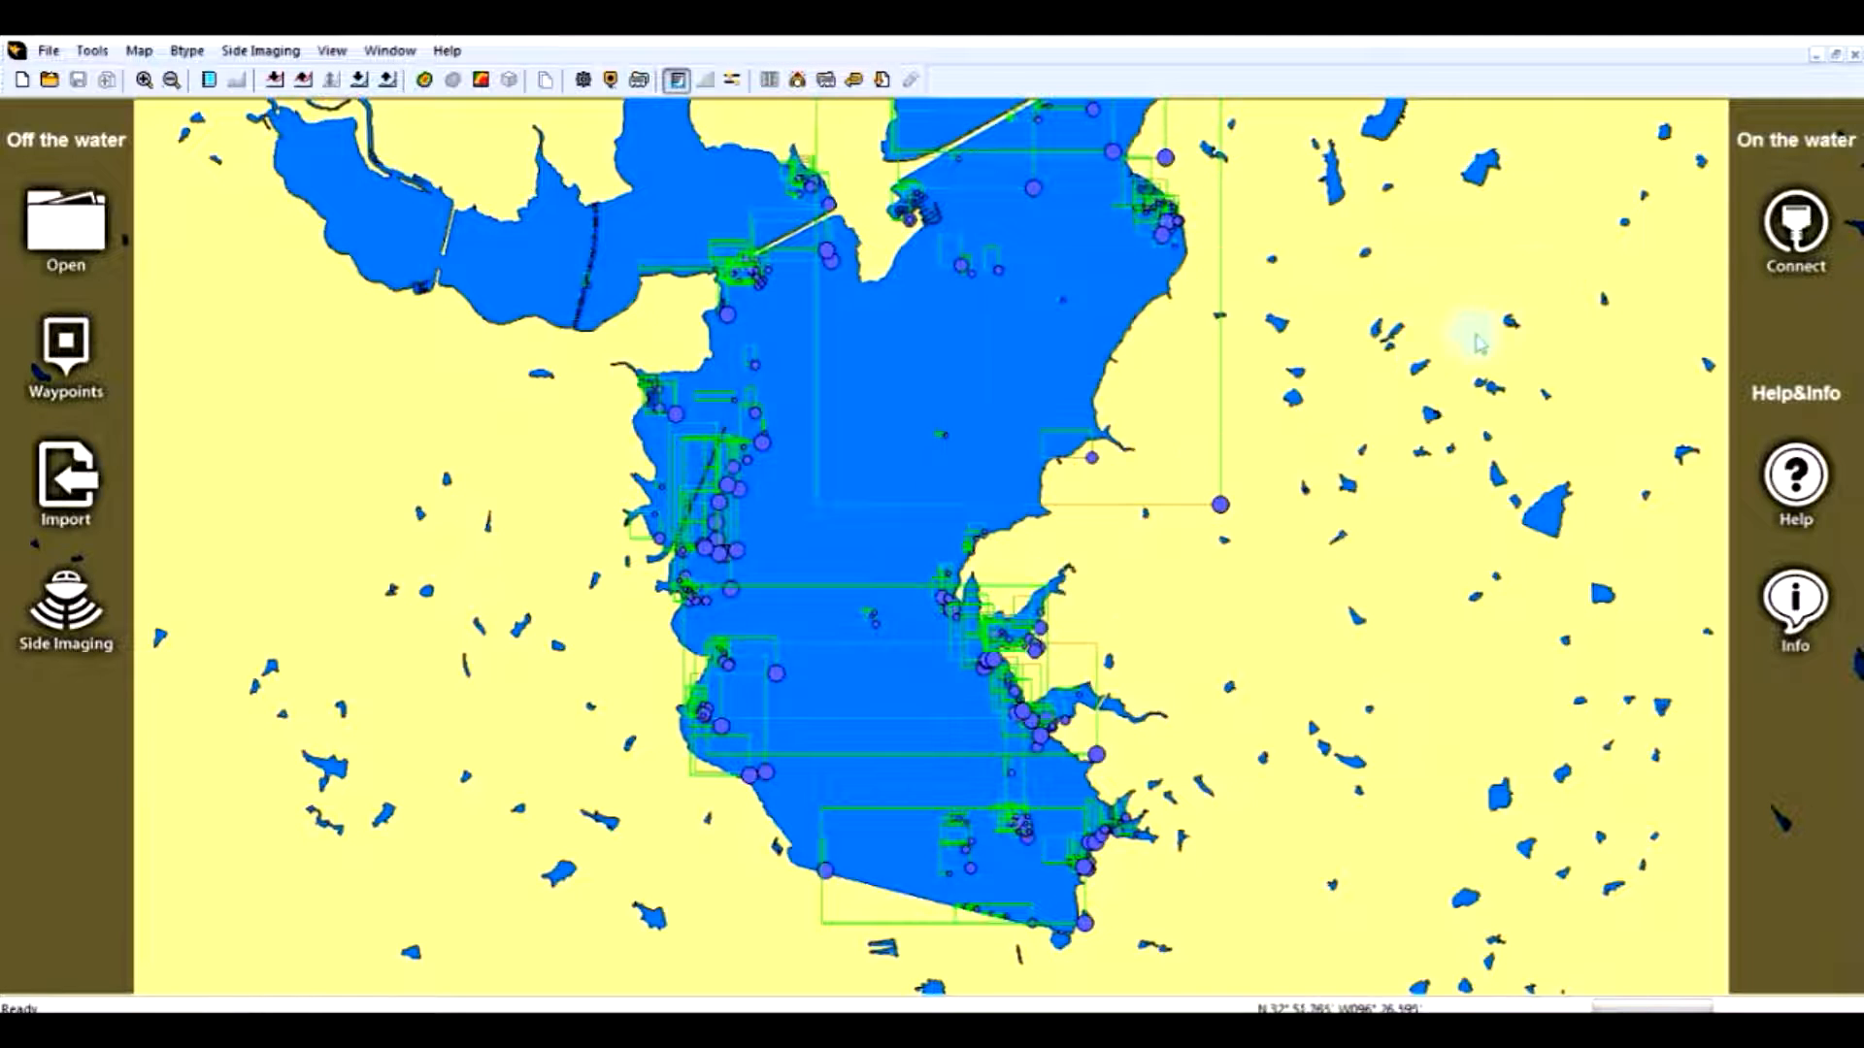
Map the recordings along the lake's southwestern shore from the overview chart
left_click_drag(747, 730, 837, 642)
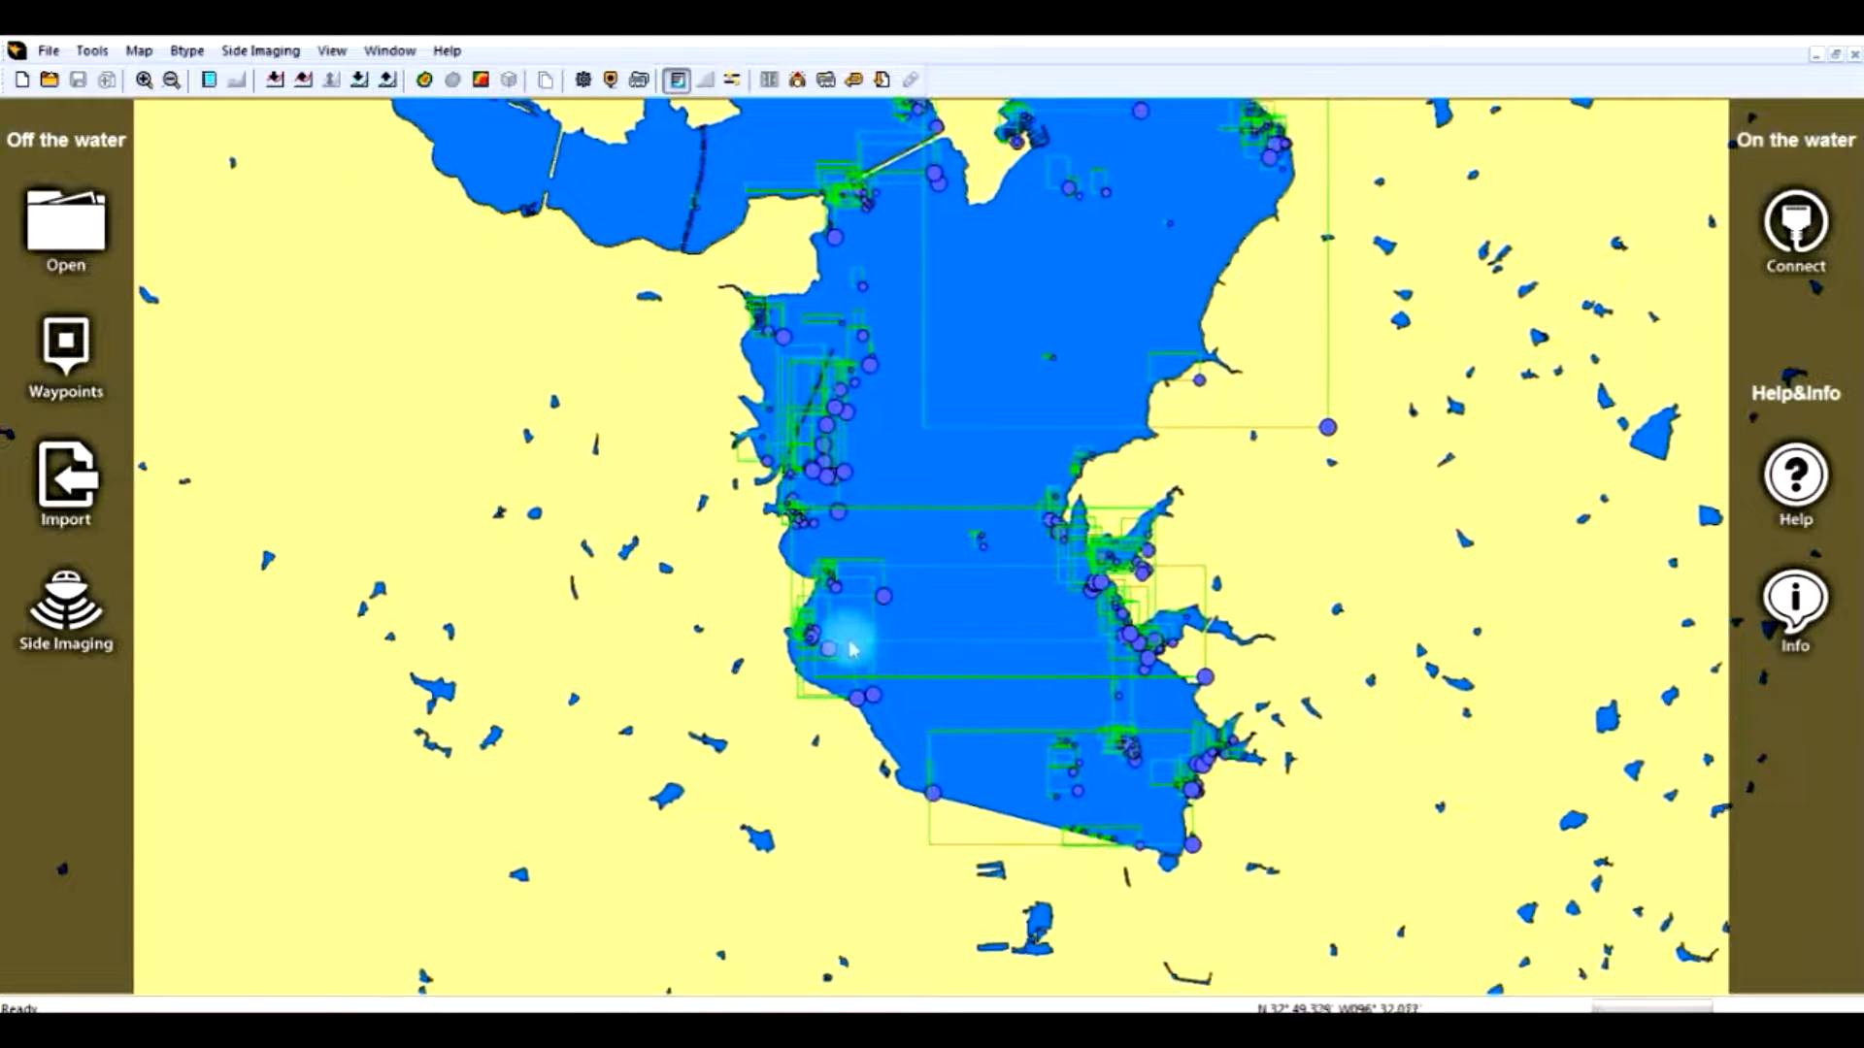
right_click(830, 636)
left_click(888, 642)
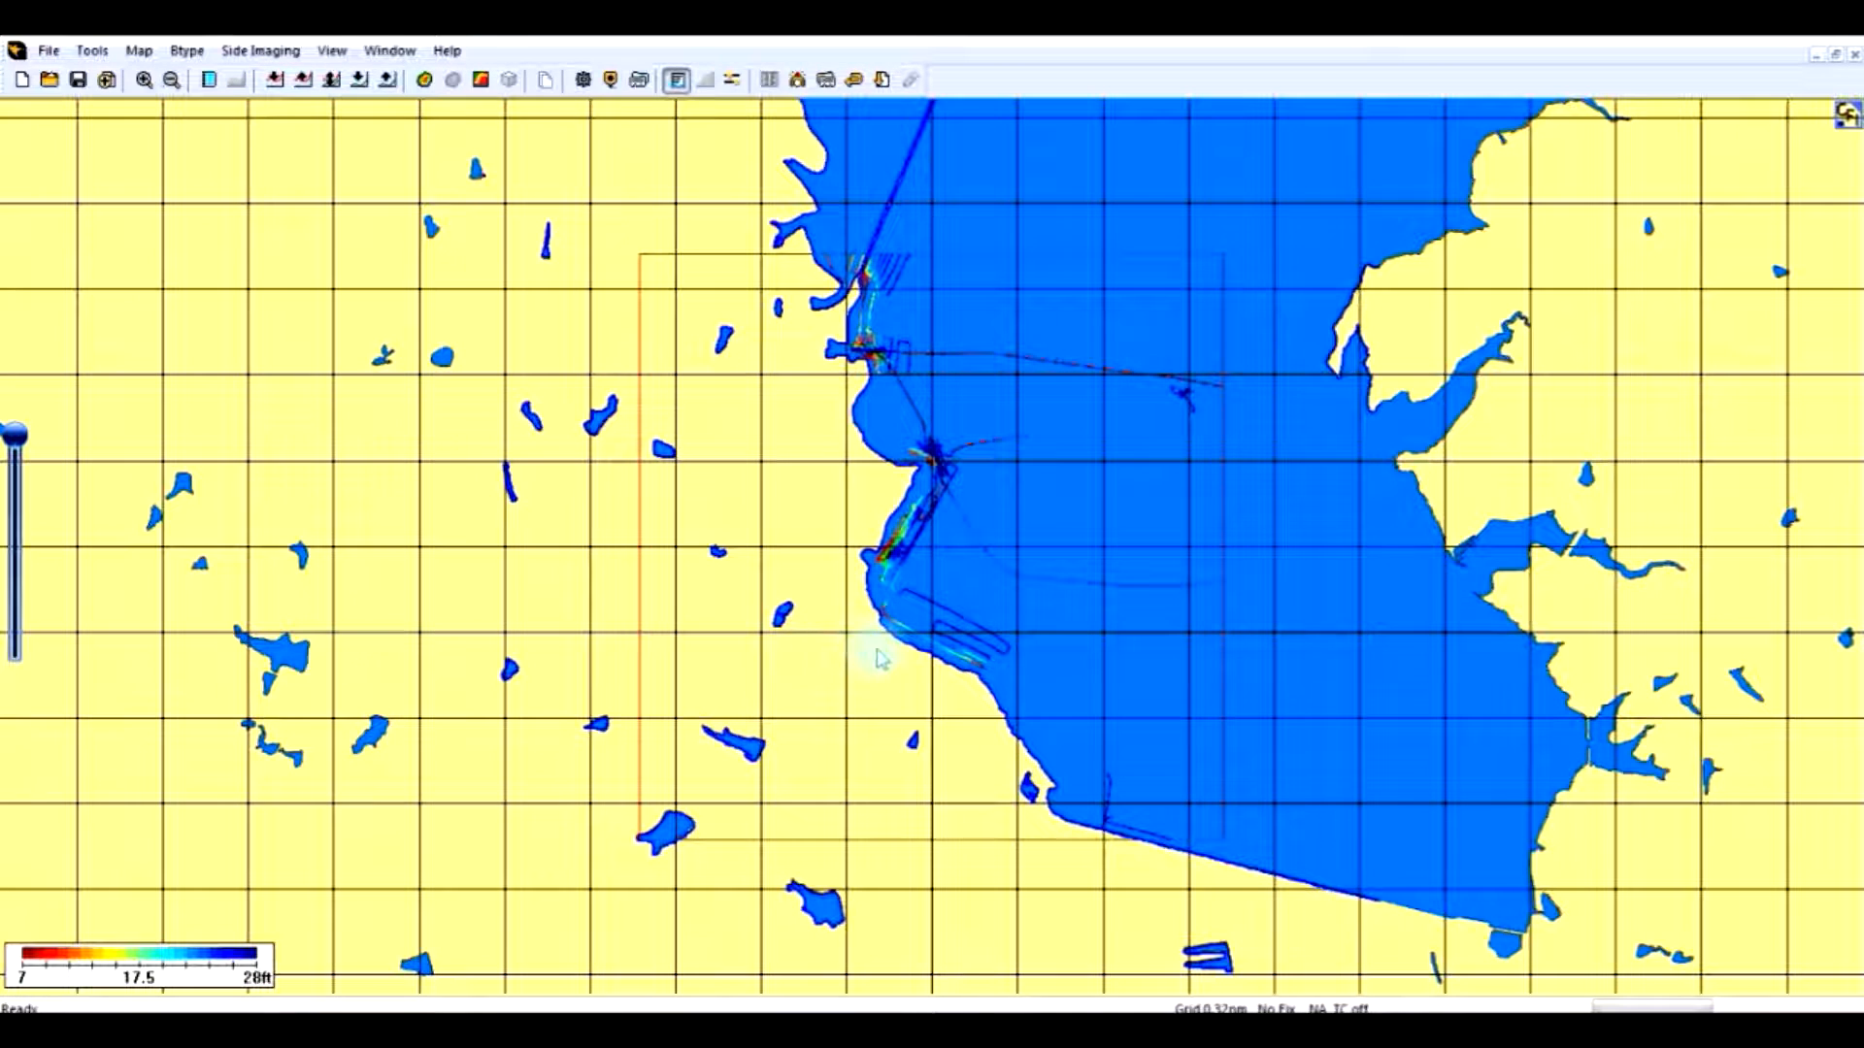
mouse_move(865, 631)
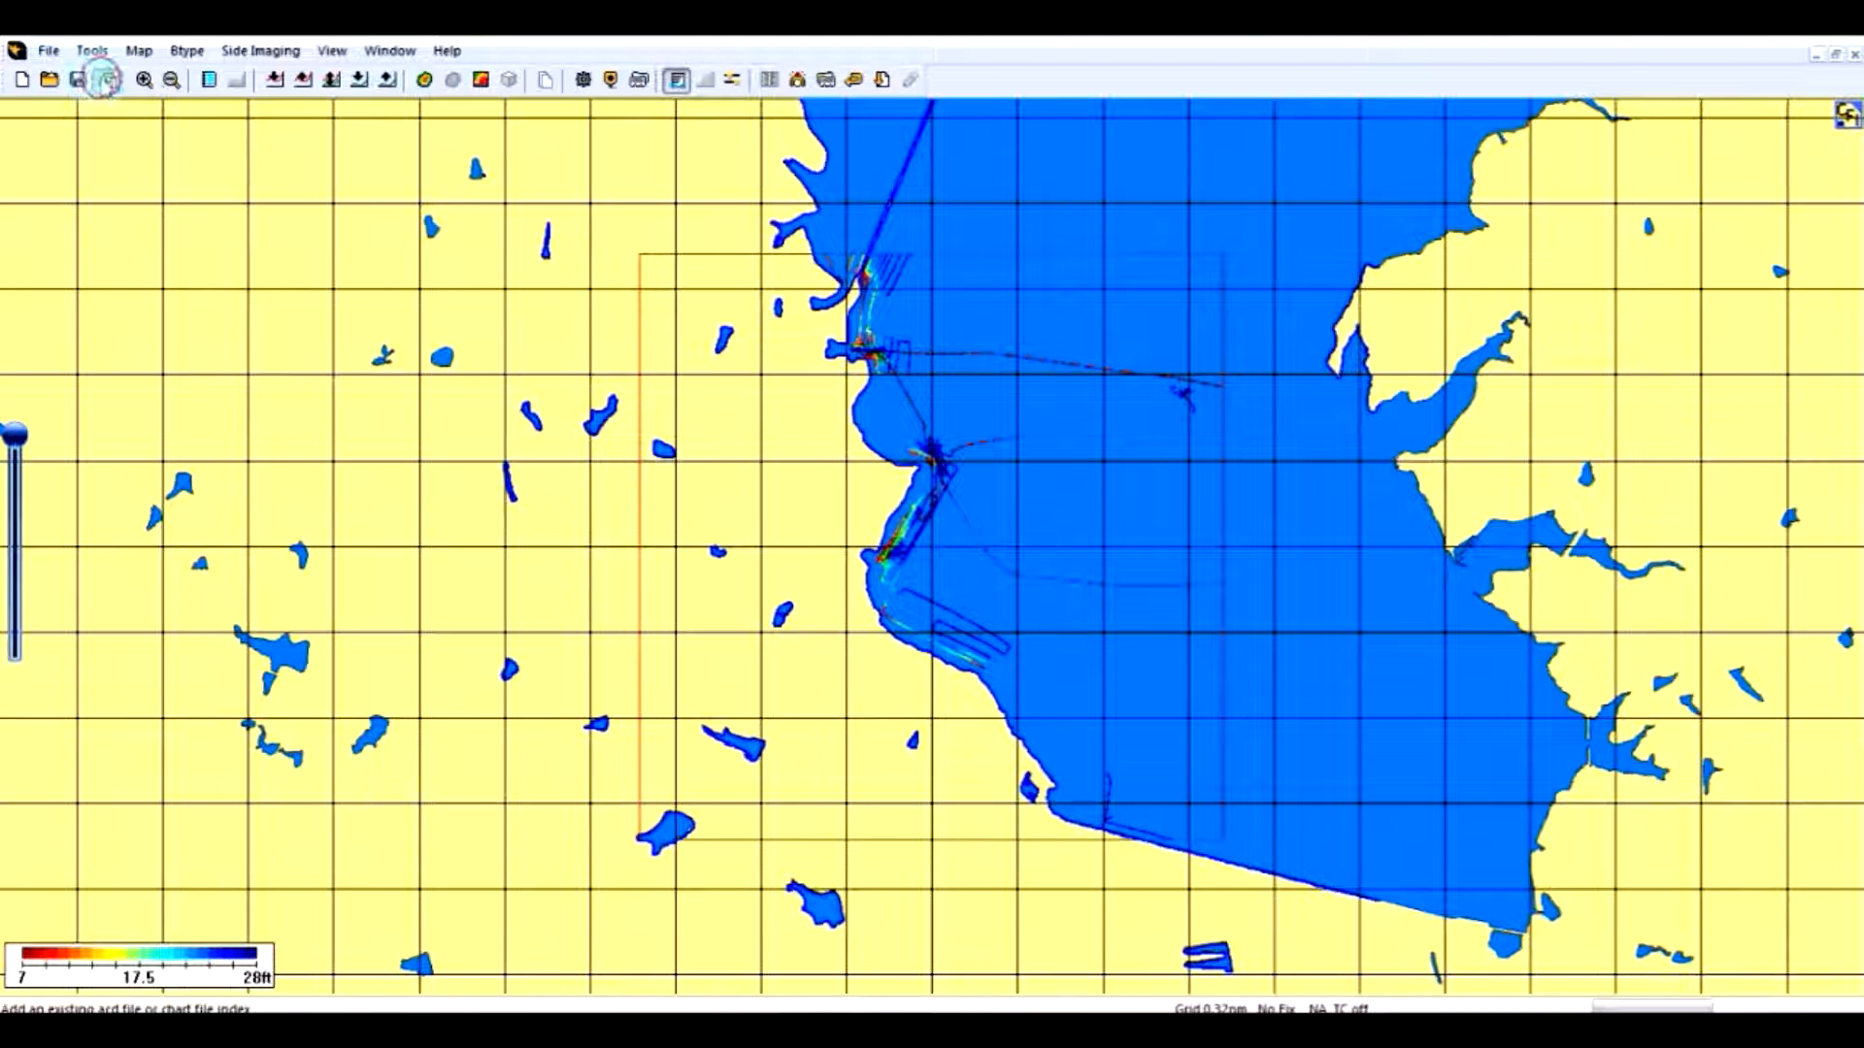
Add the Red Barn.aci AutoChart index to the map, replacing the active database
left_click(105, 80)
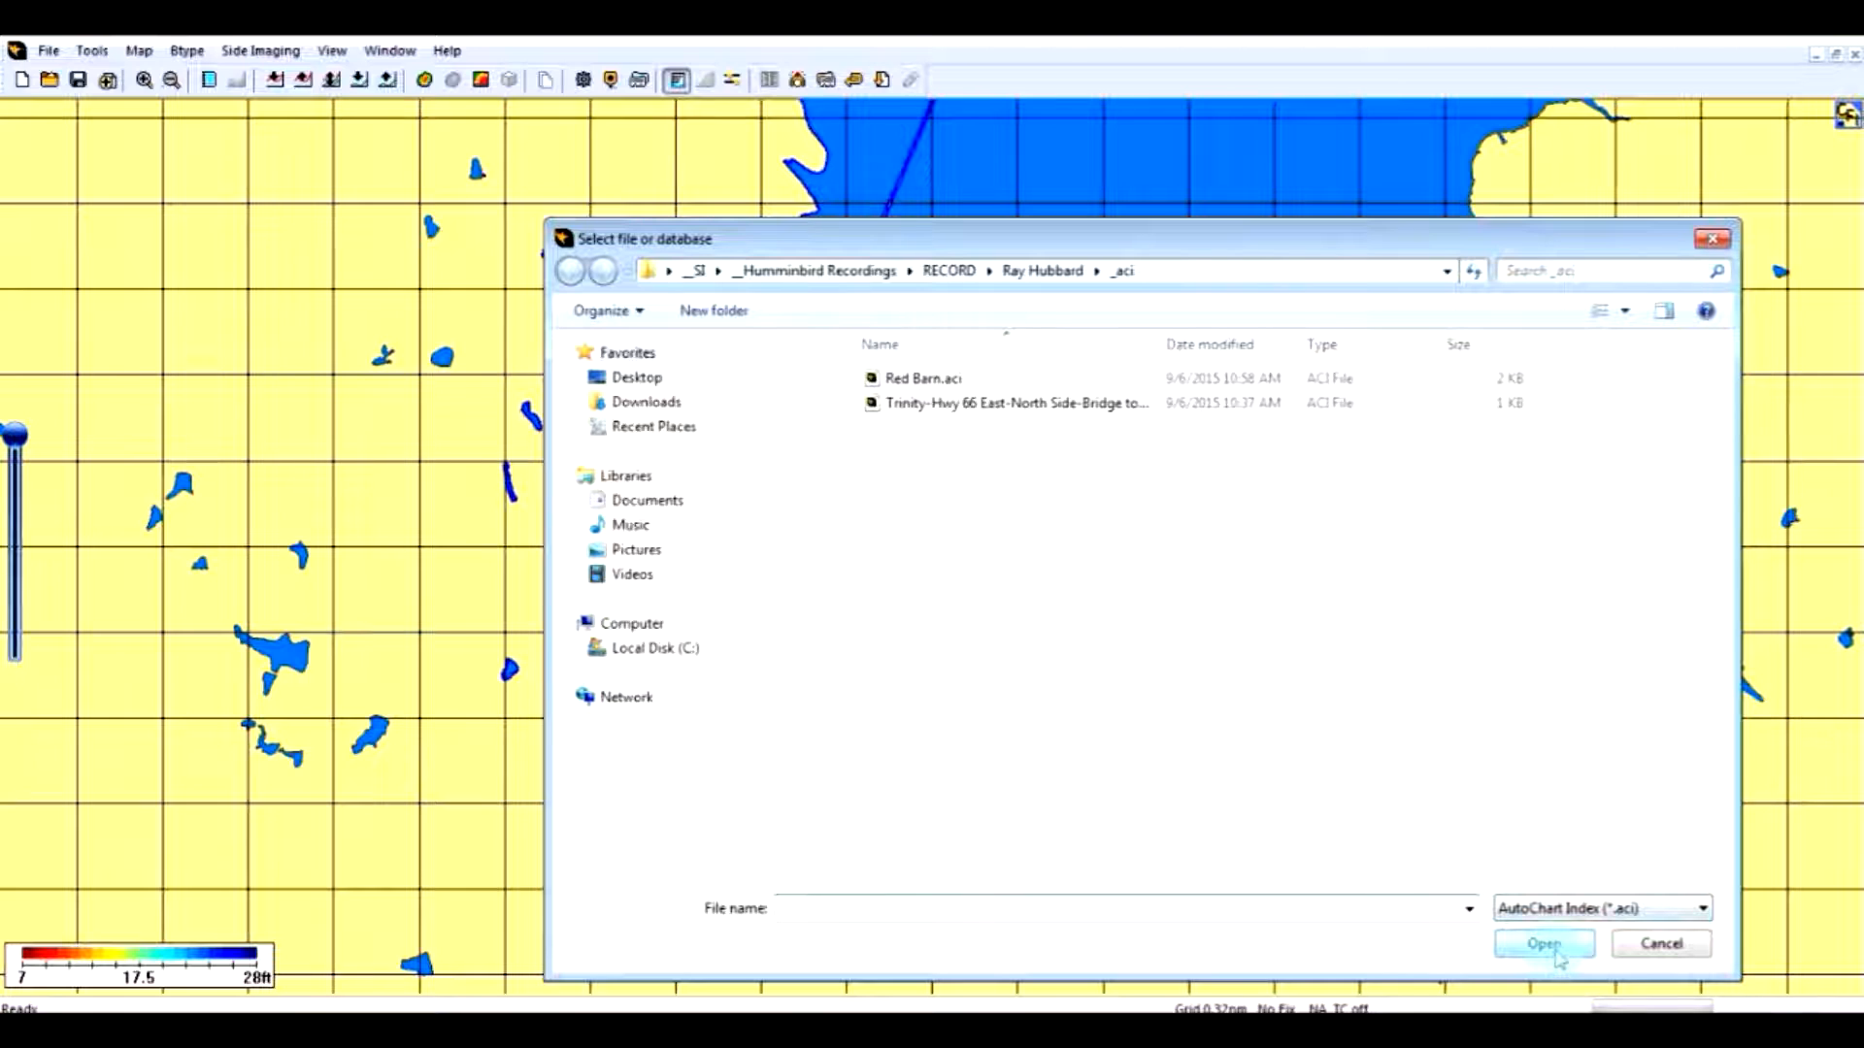
left_click(917, 378)
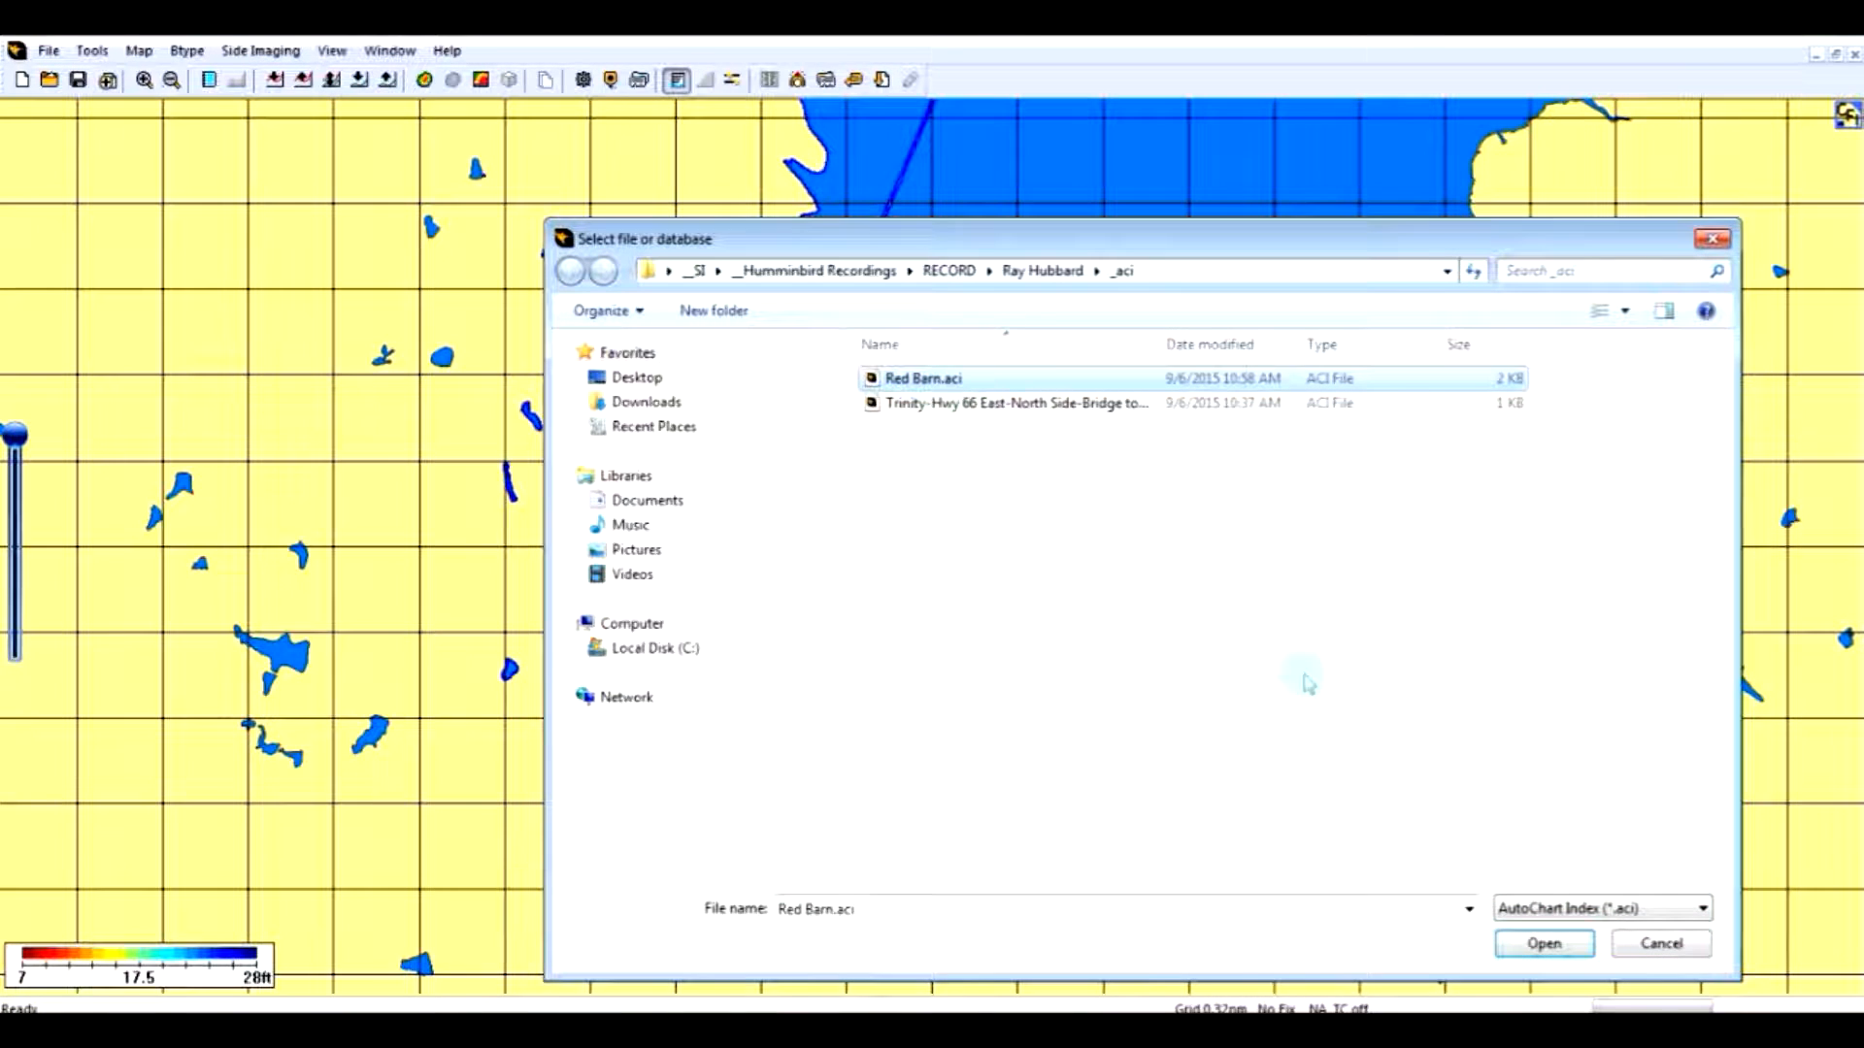
left_click(1543, 944)
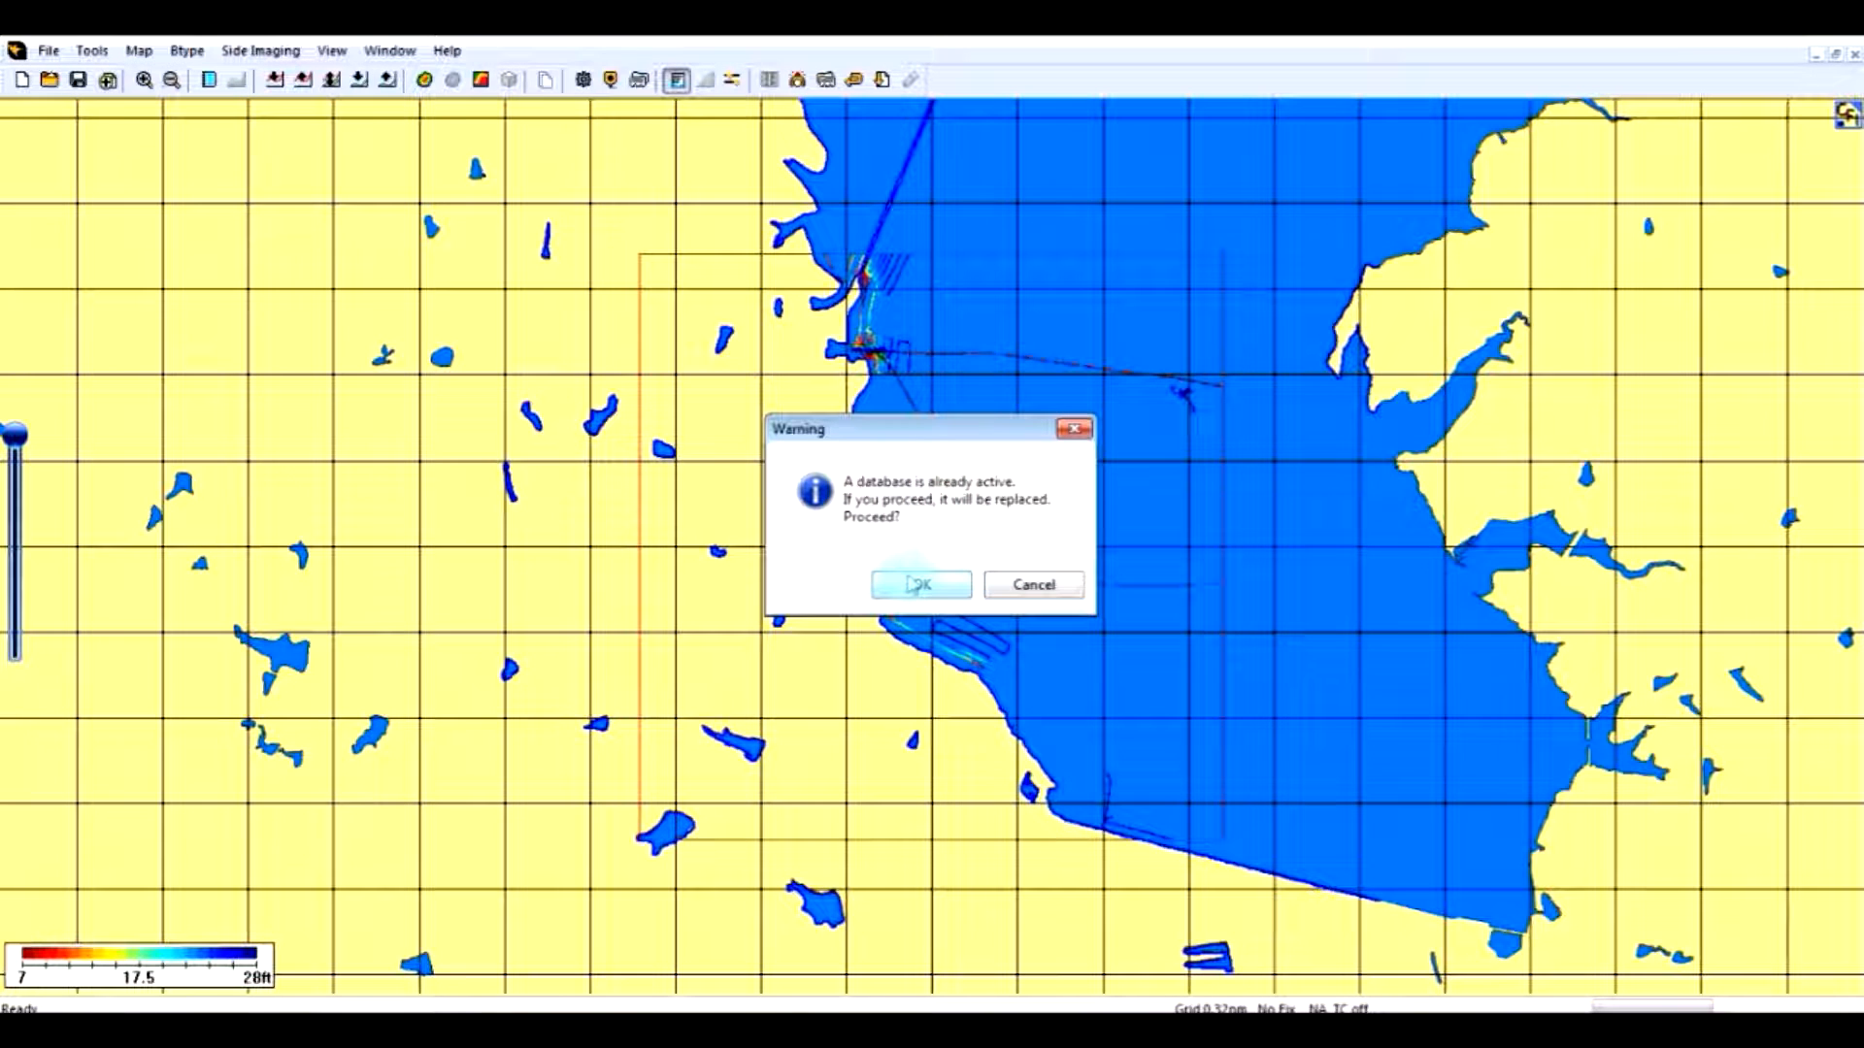
left_click(907, 579)
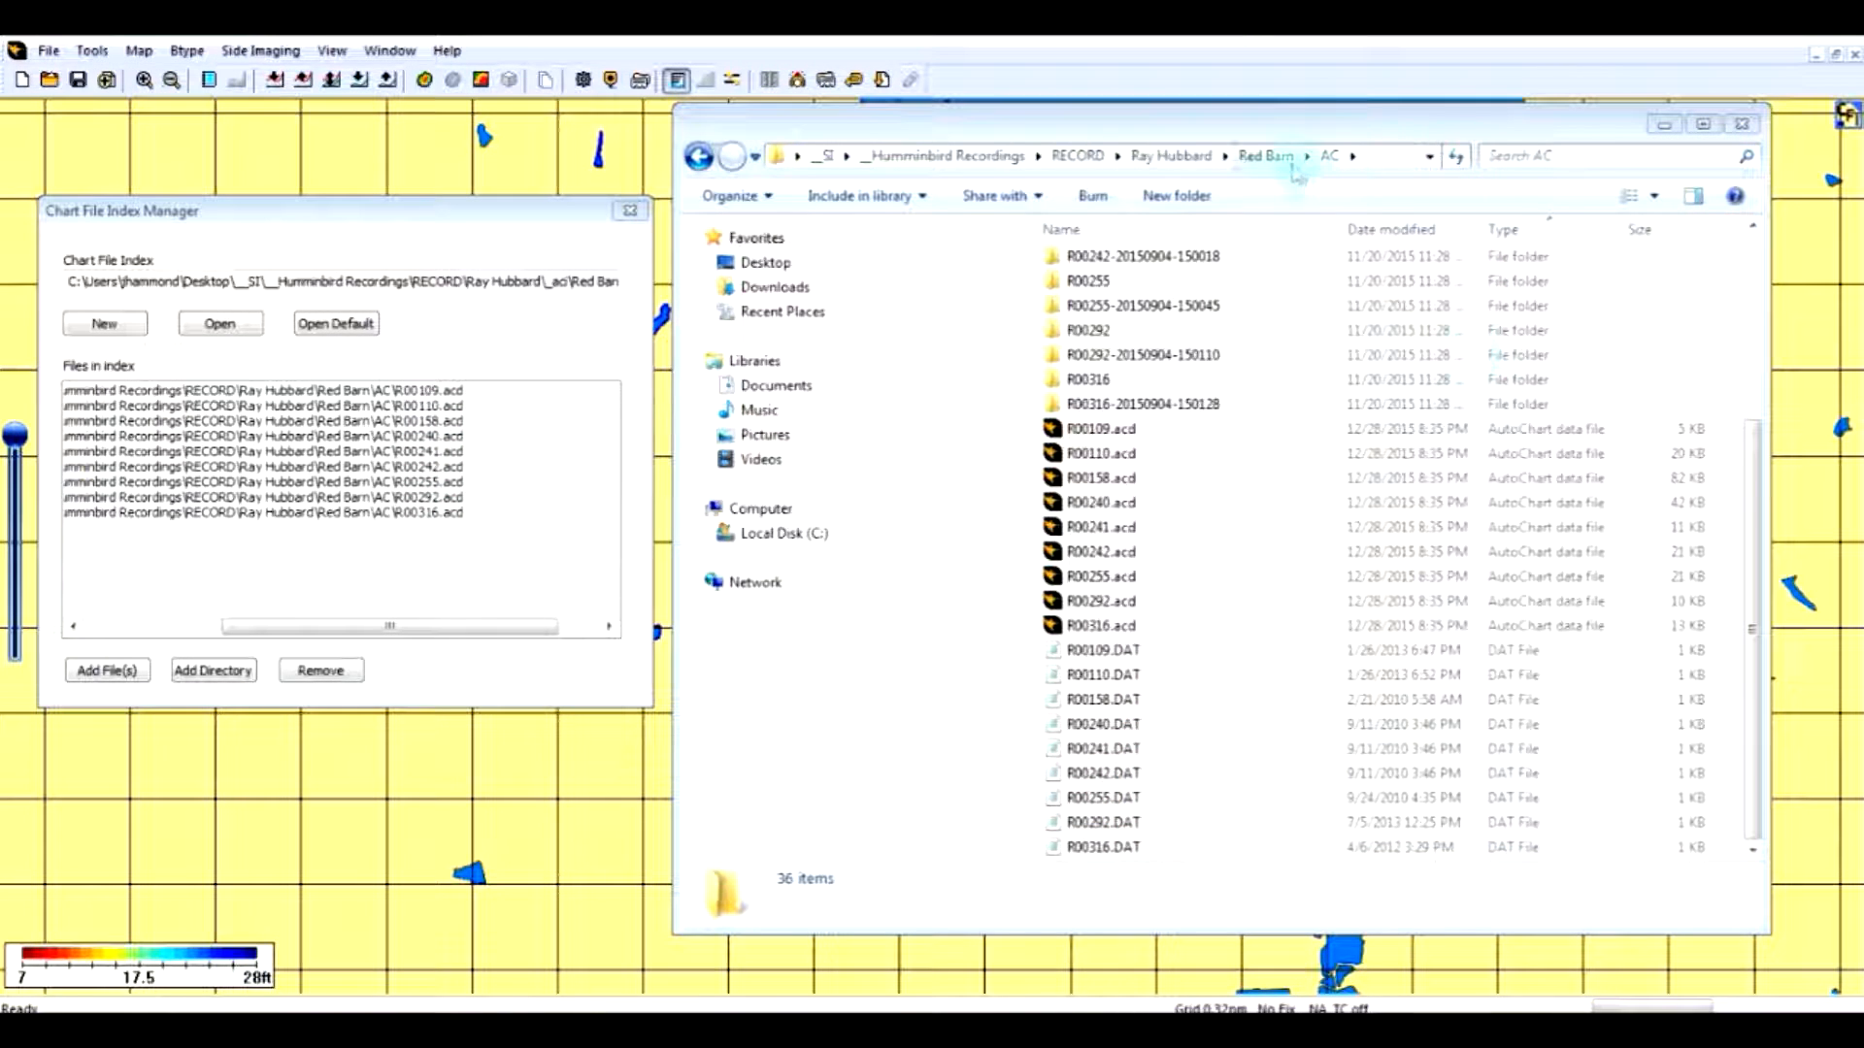
Check the data files in Red Barn's Record folder against the index list, then close the Chart File Index Manager
left_click(1277, 161)
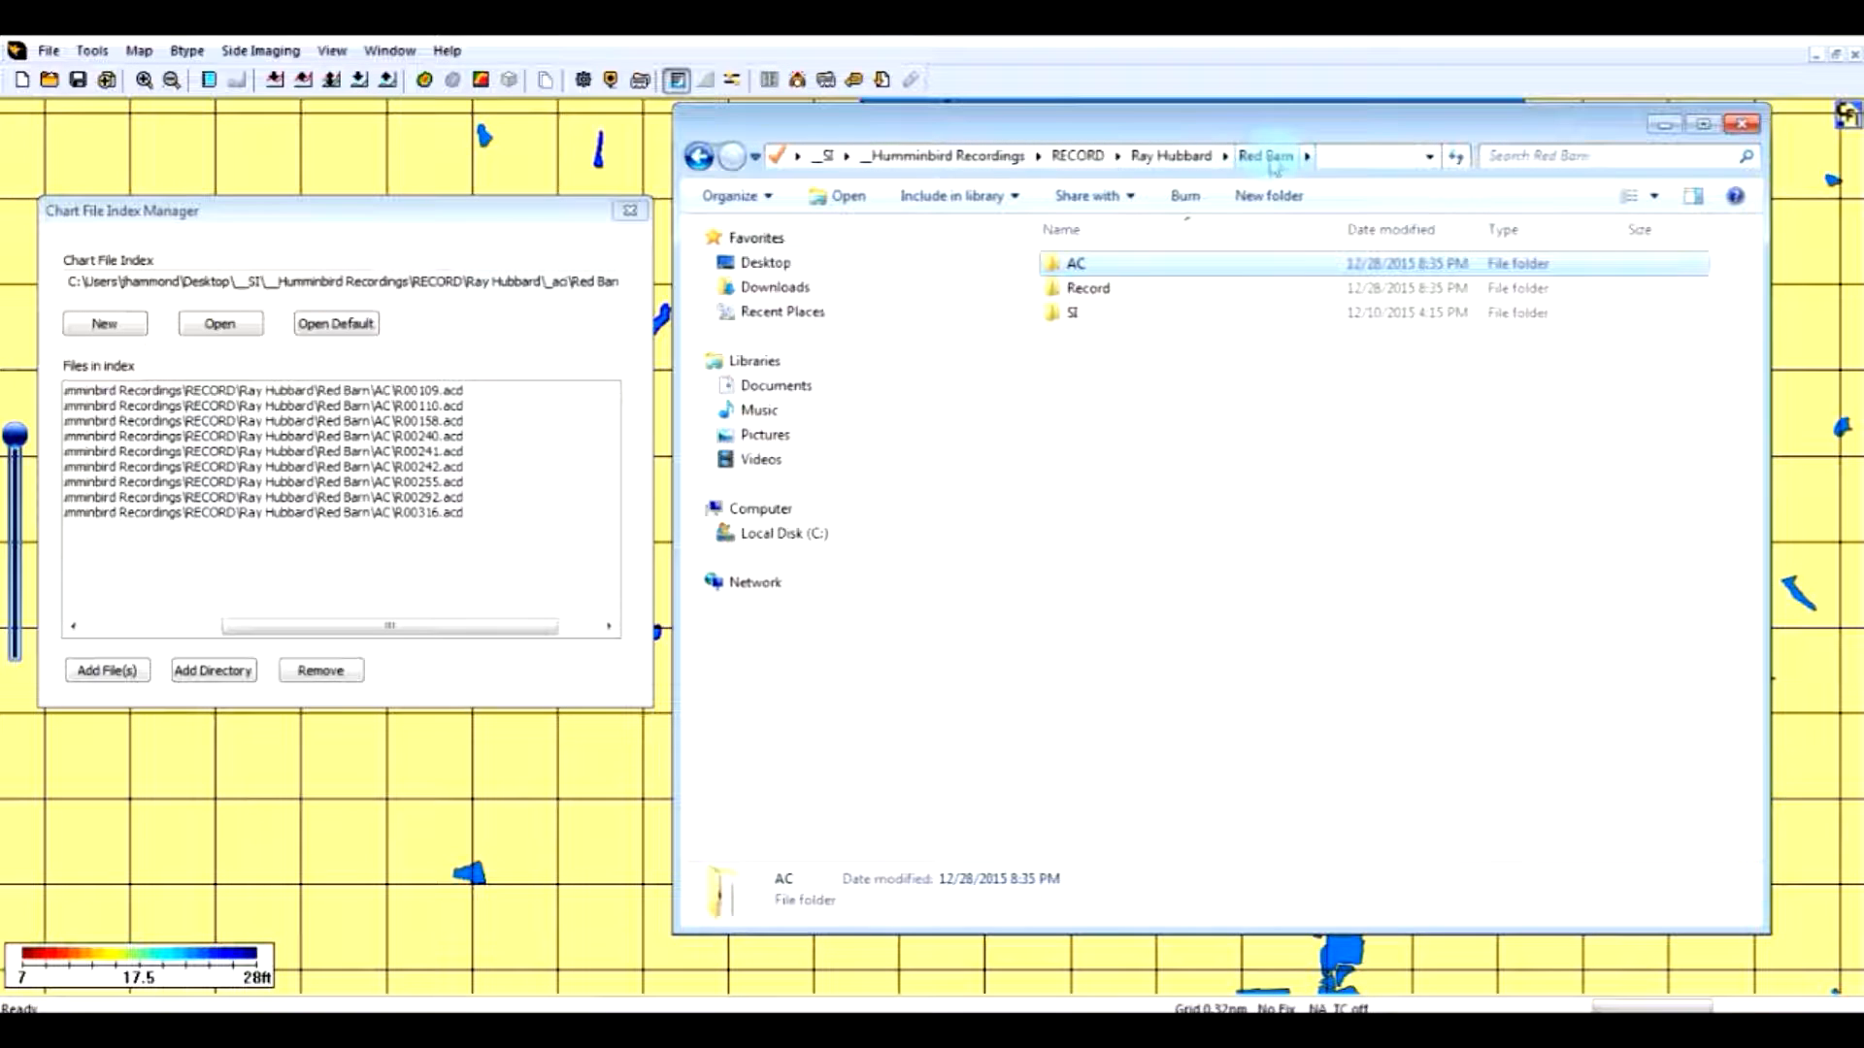
double_click(1089, 289)
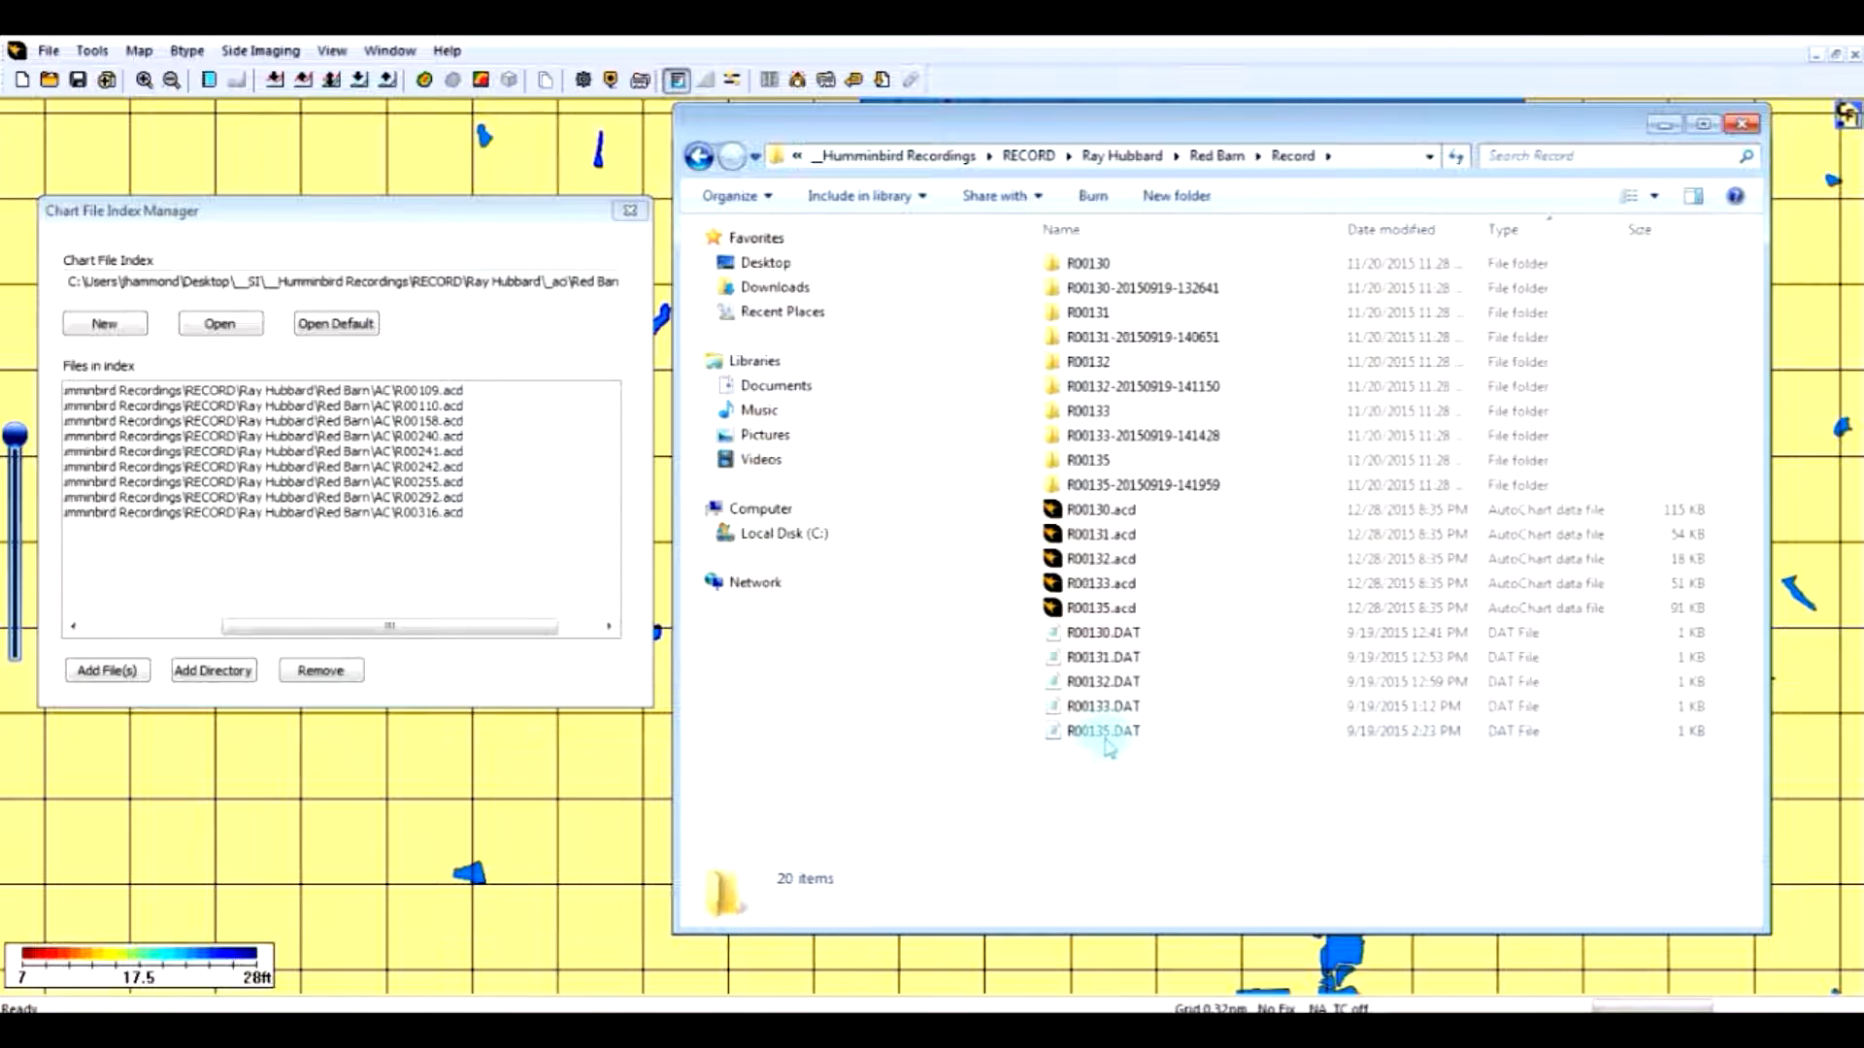
left_click(496, 789)
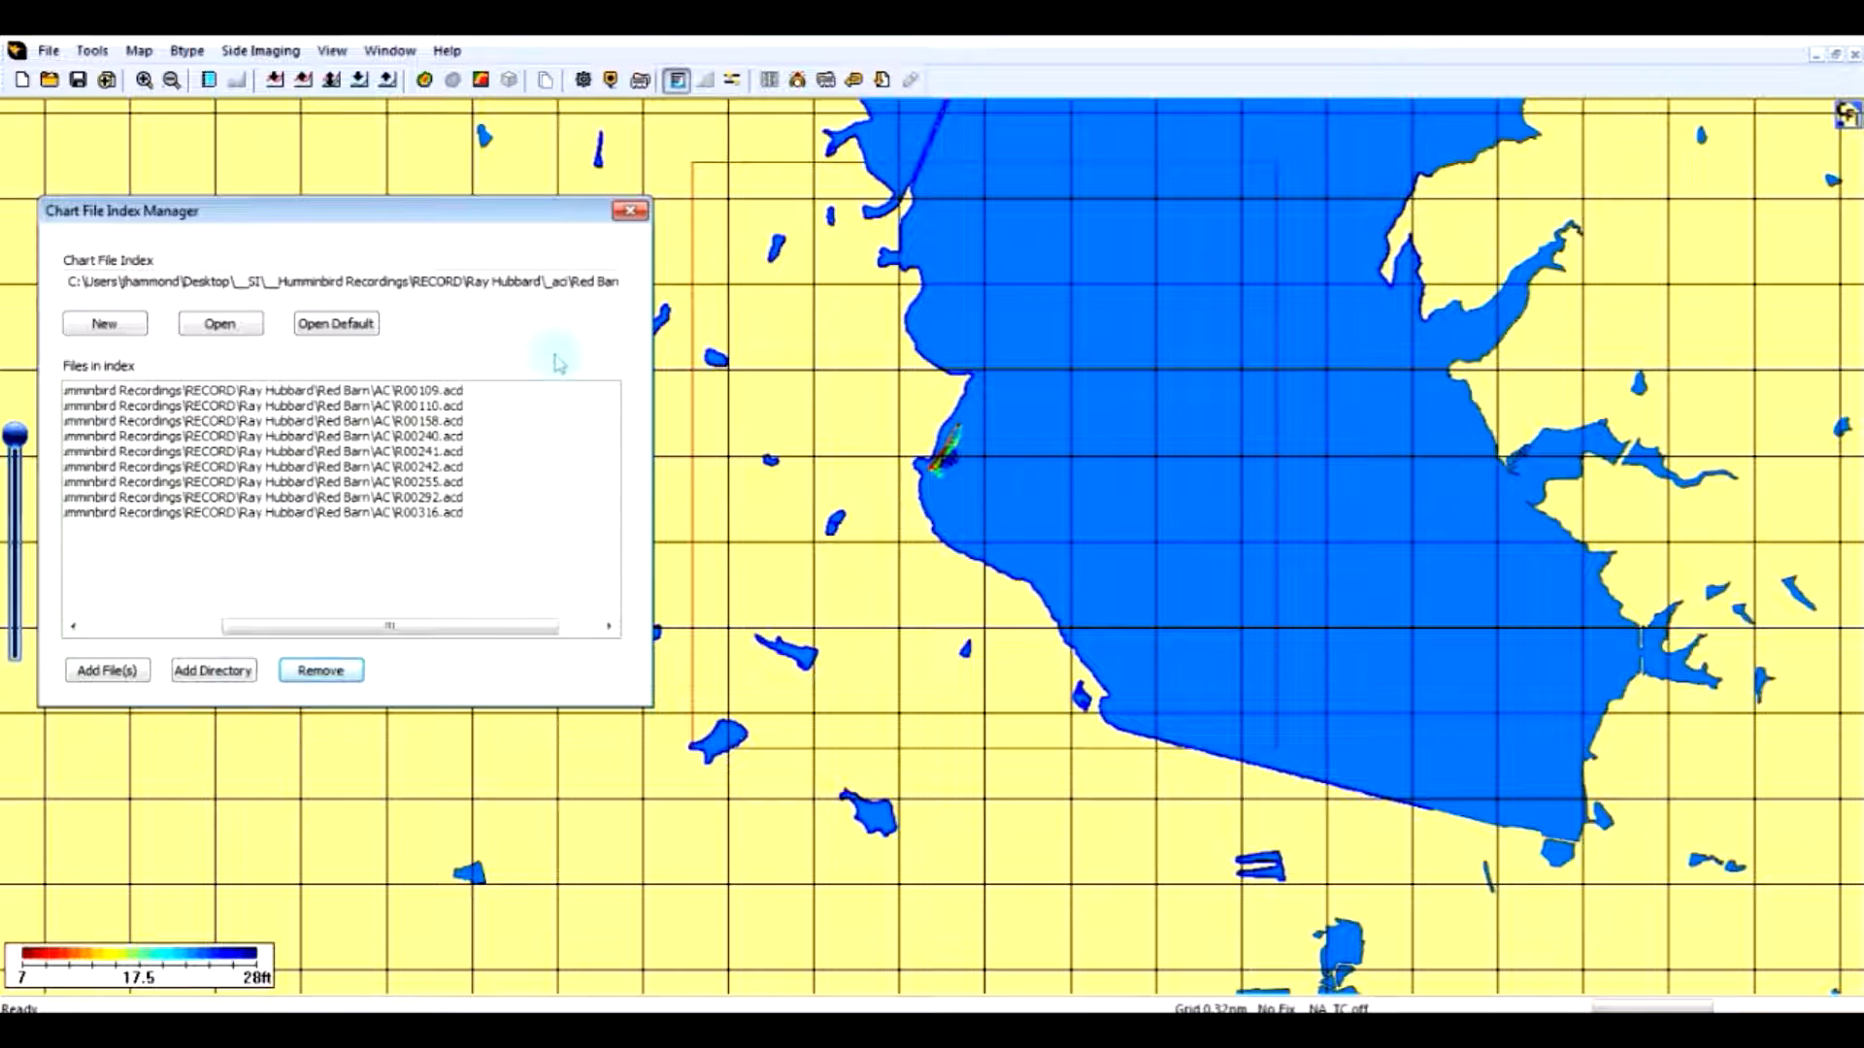
left_click(630, 211)
Examine the Red Barn depth tracks along the southwestern shore up close on the map
scroll(961, 524, "up", 3)
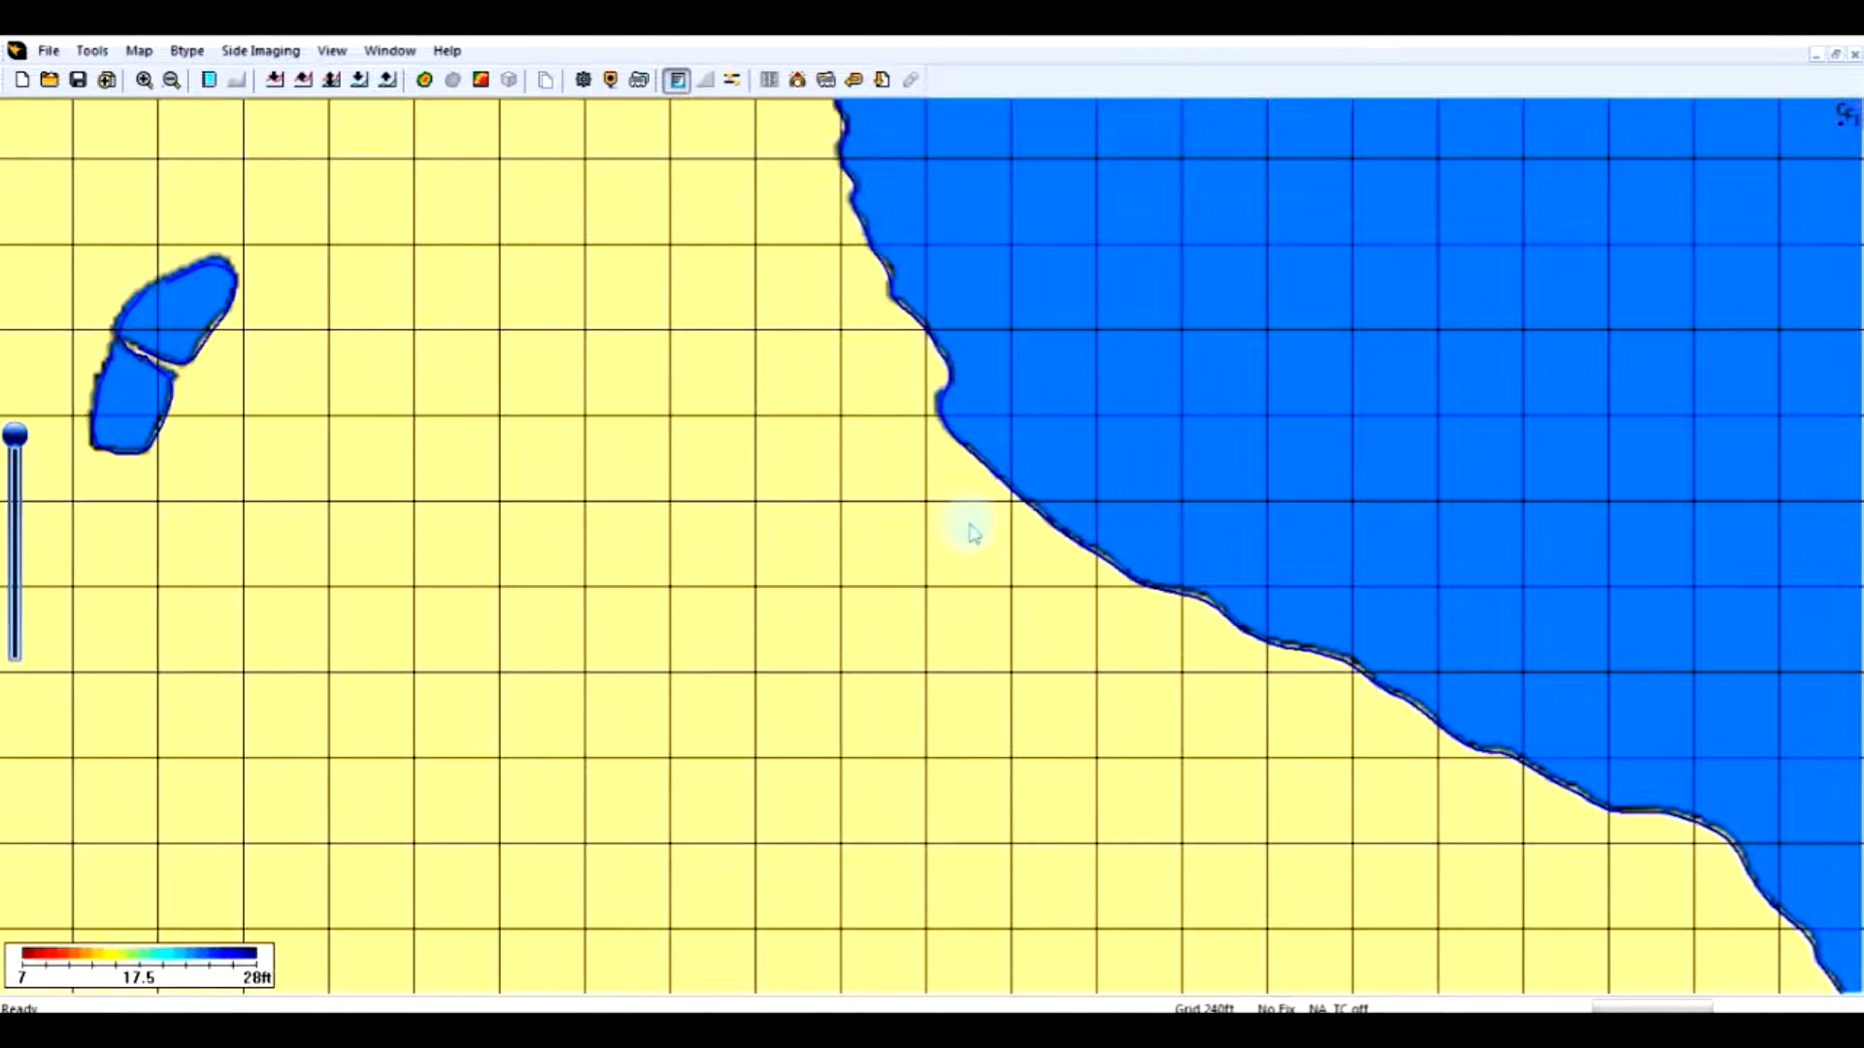
left_click_drag(1019, 399, 951, 963)
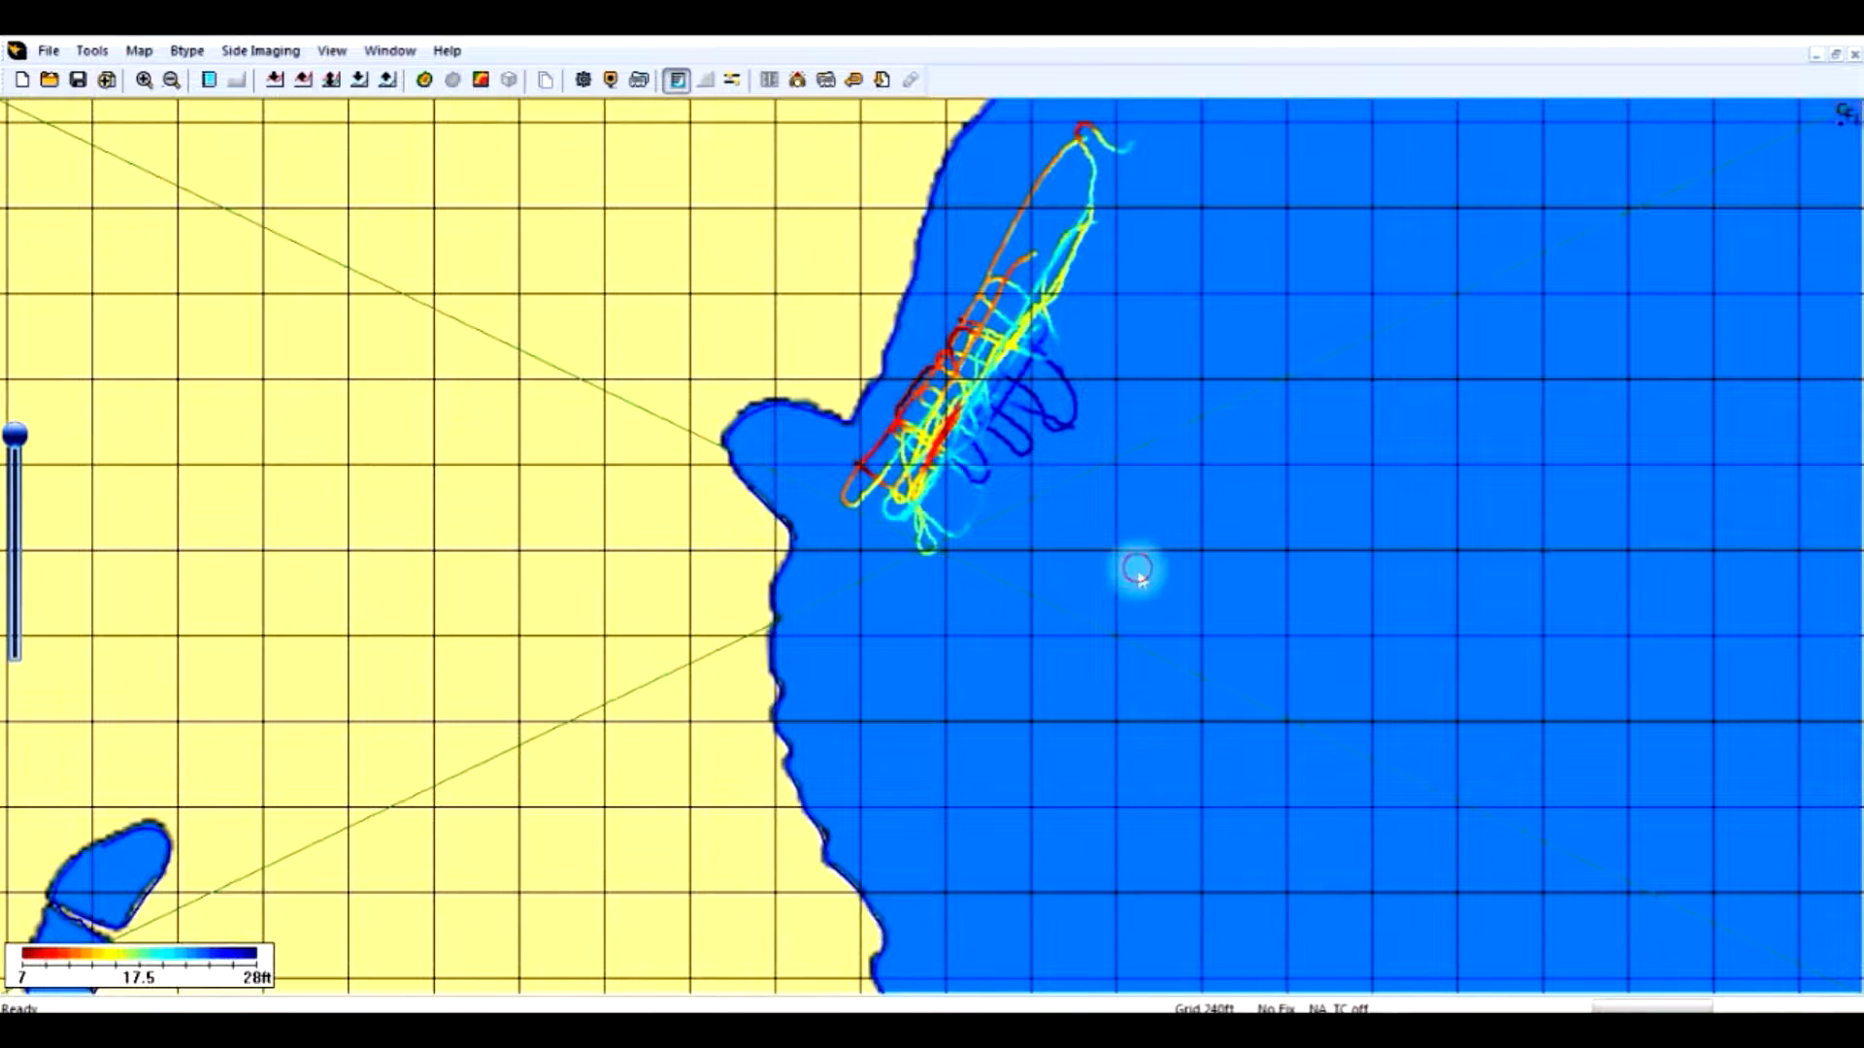
left_click_drag(1131, 569, 1032, 815)
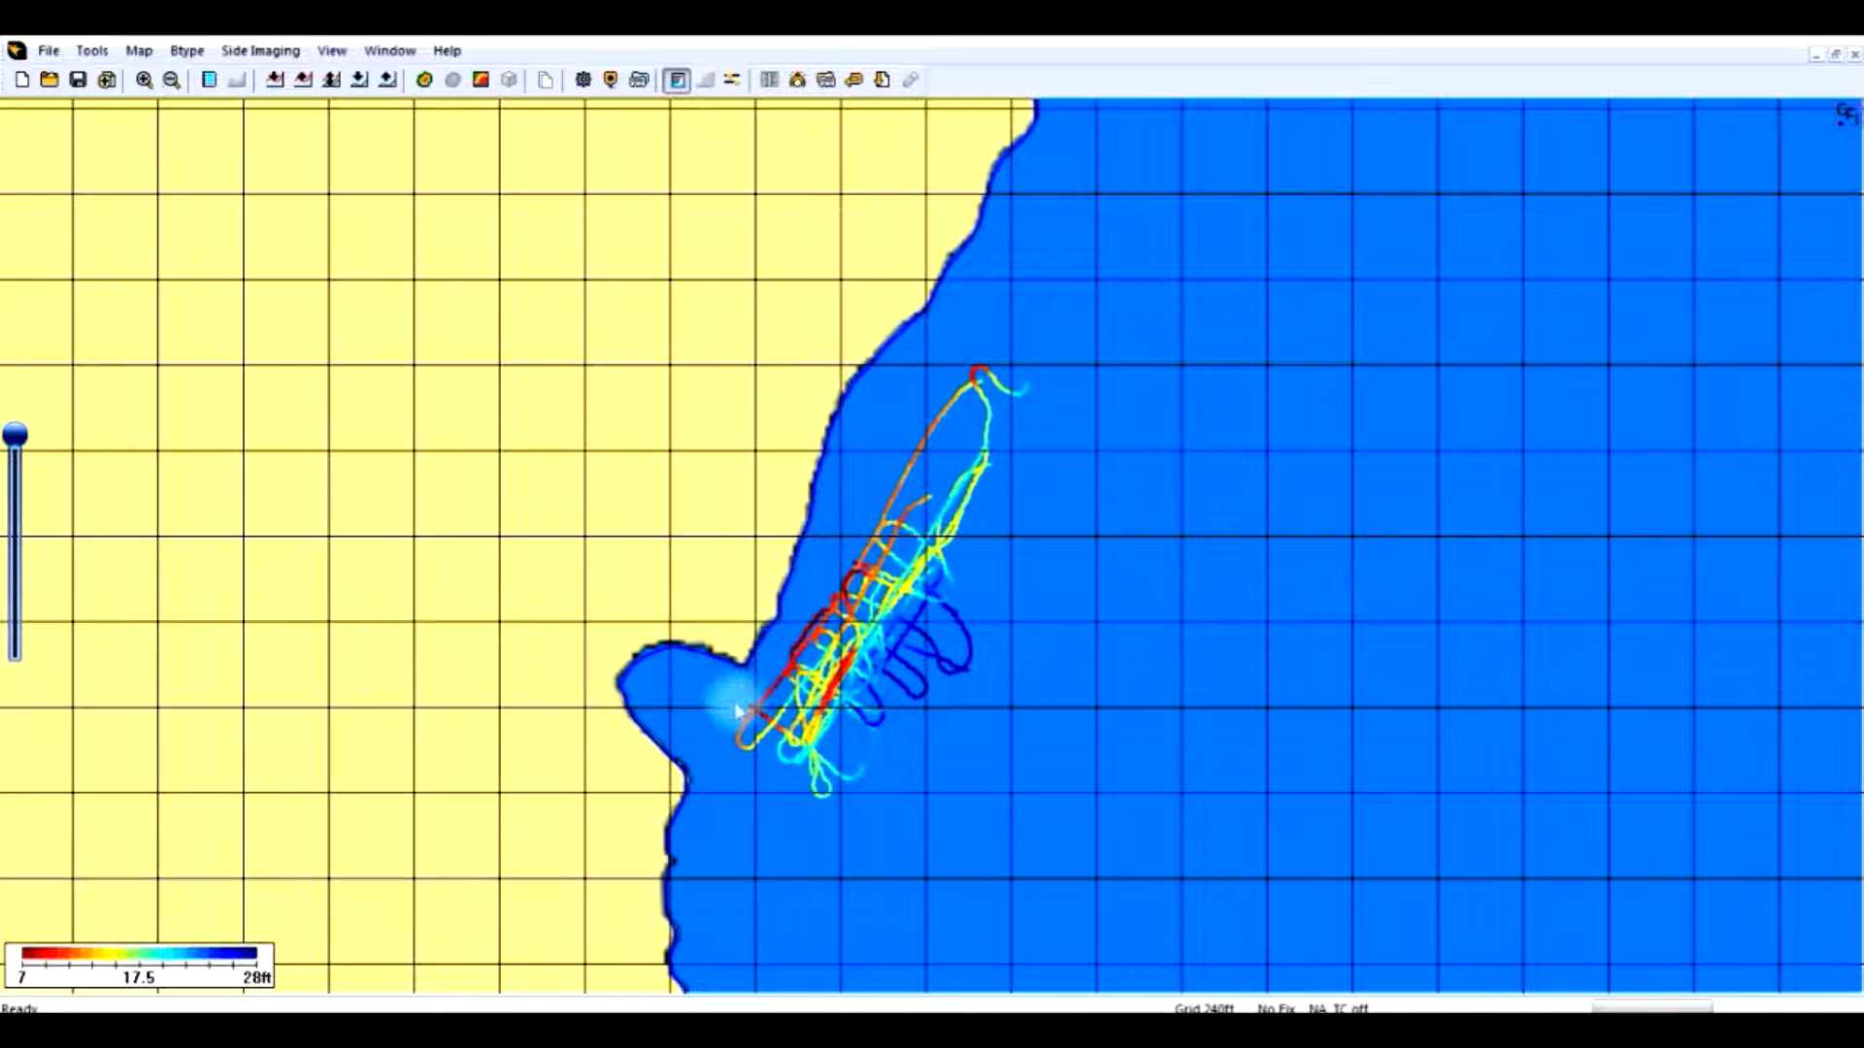
scroll(1058, 681, "down", 2)
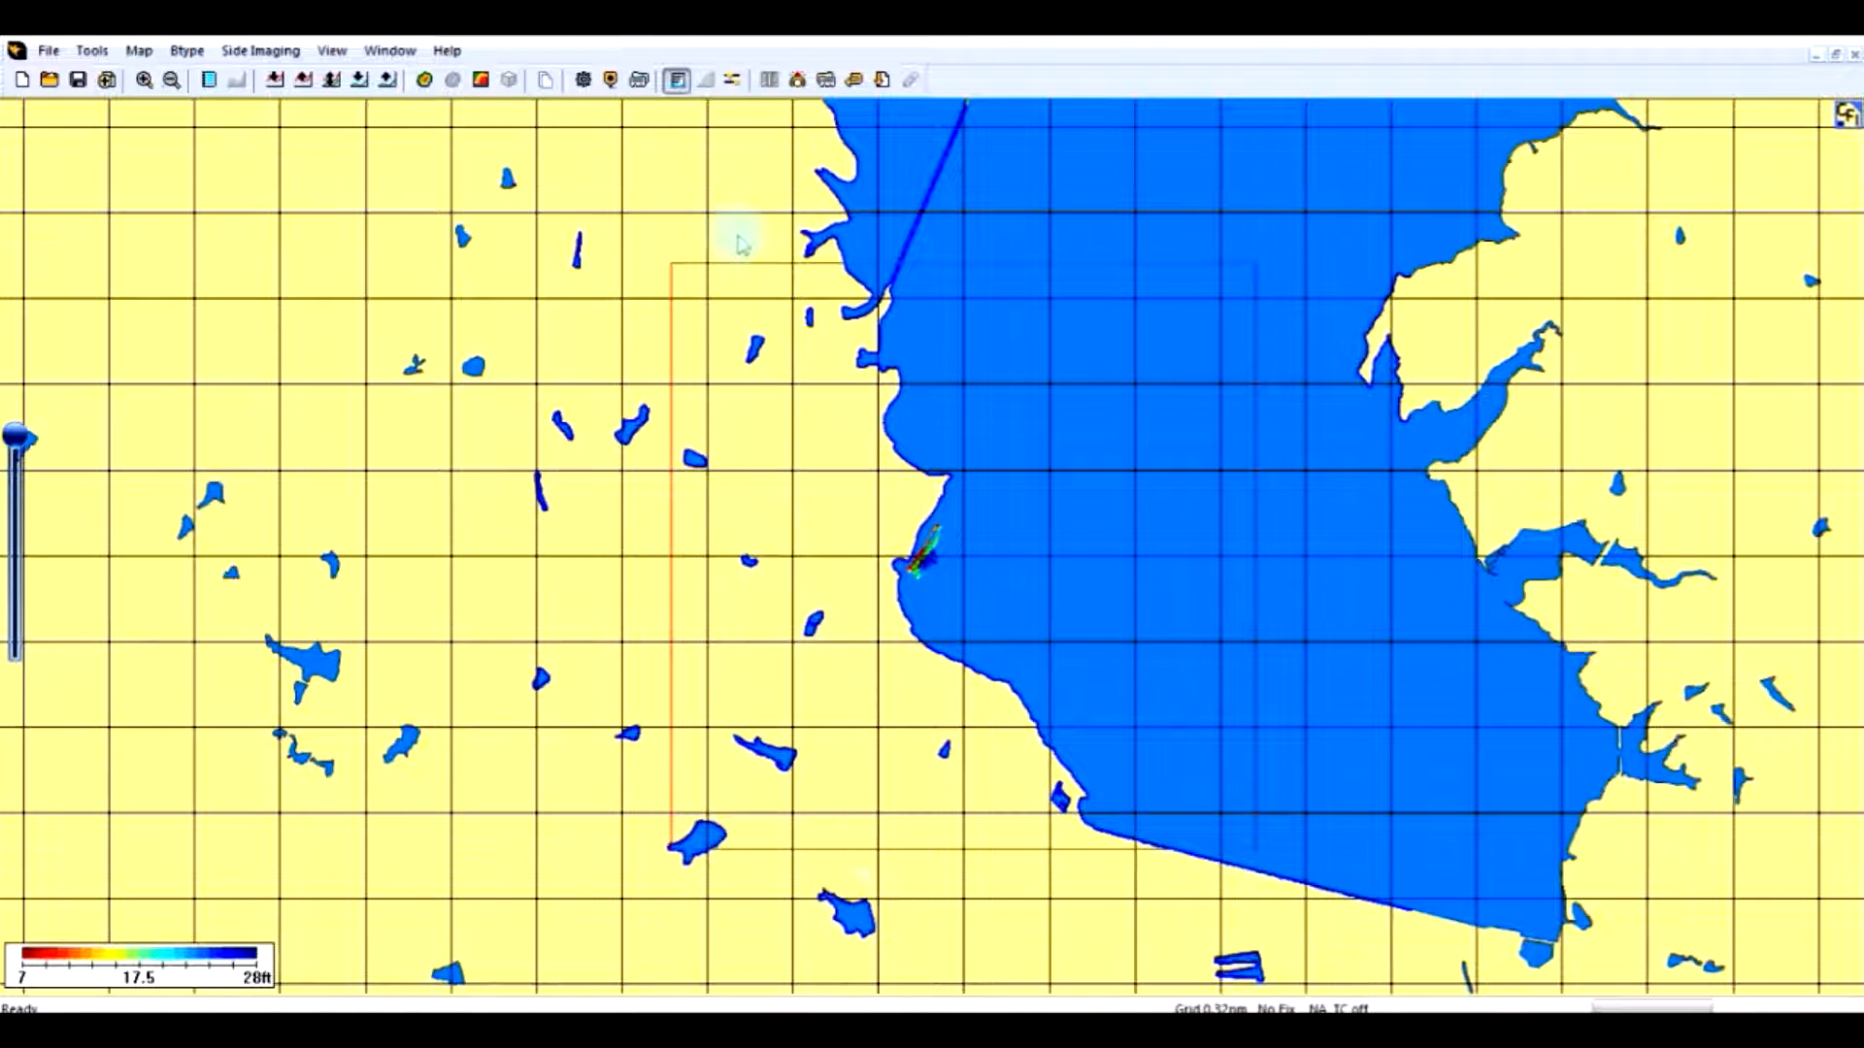
Start a new map and map the same southwestern shore area from the overview chart
left_click(22, 80)
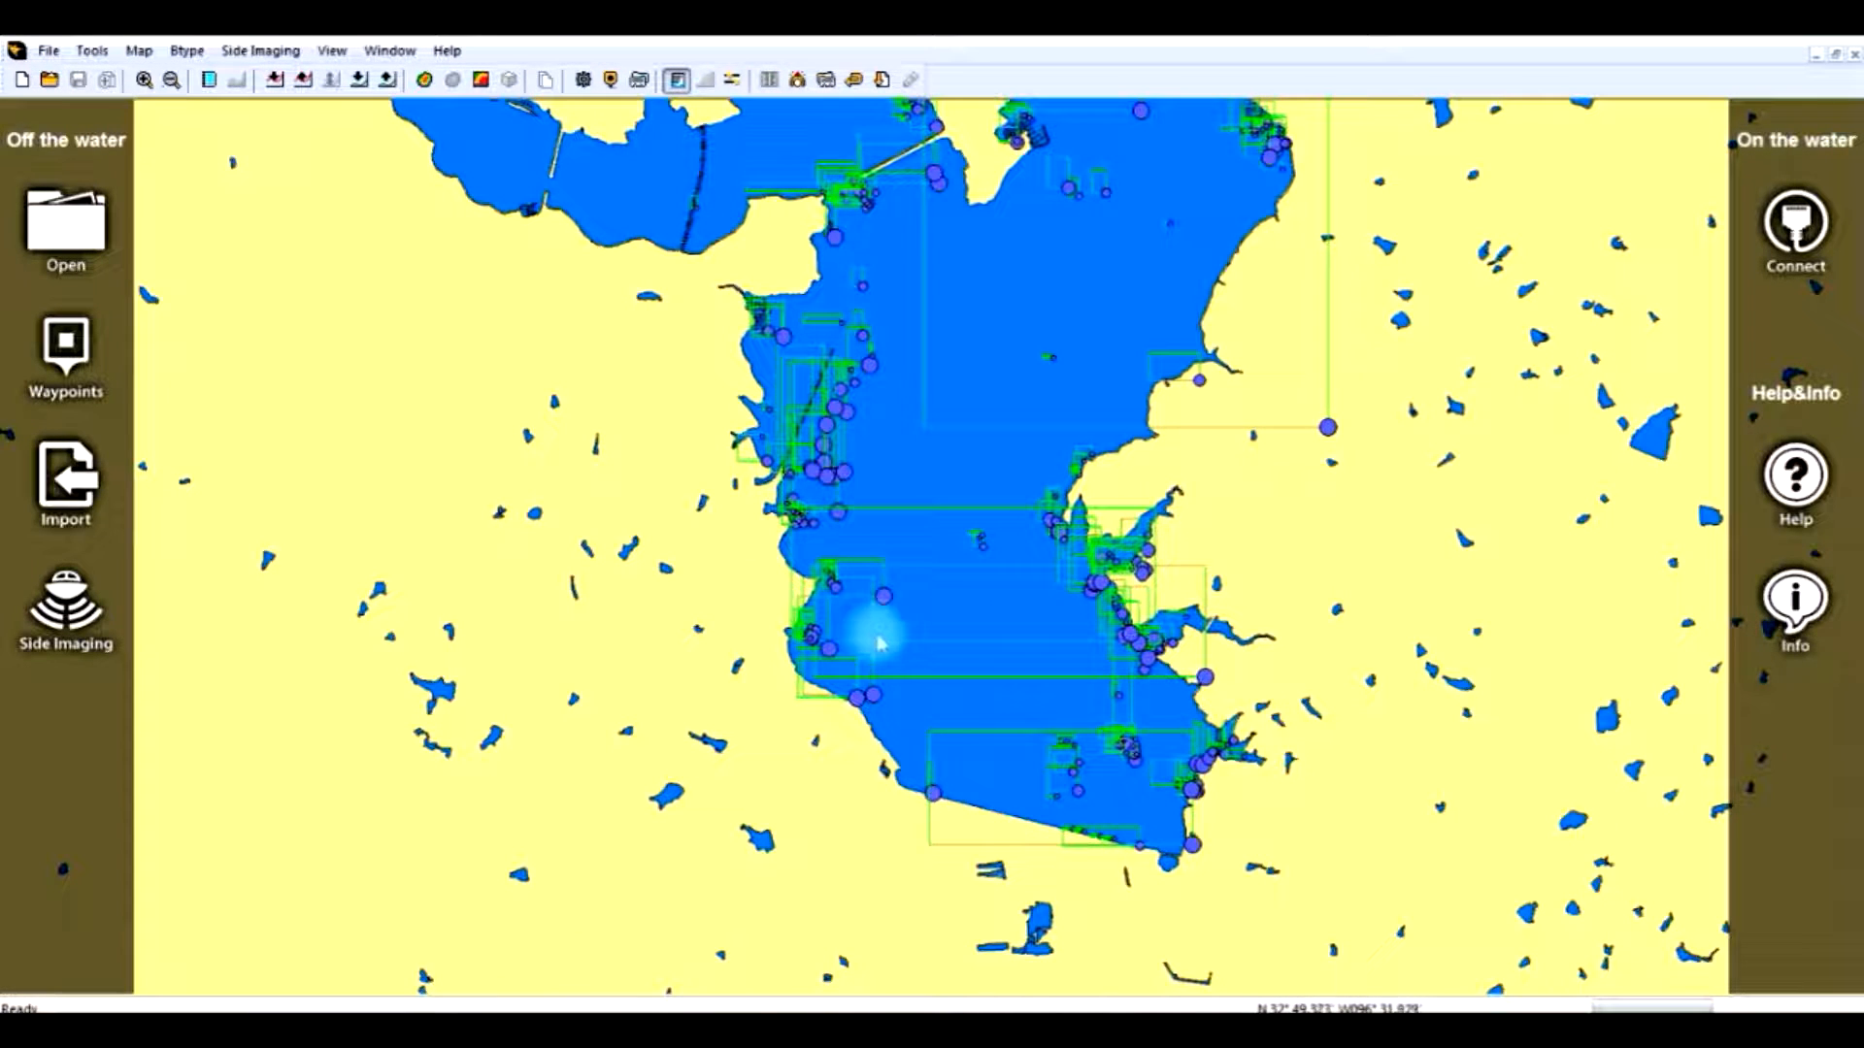
right_click(859, 633)
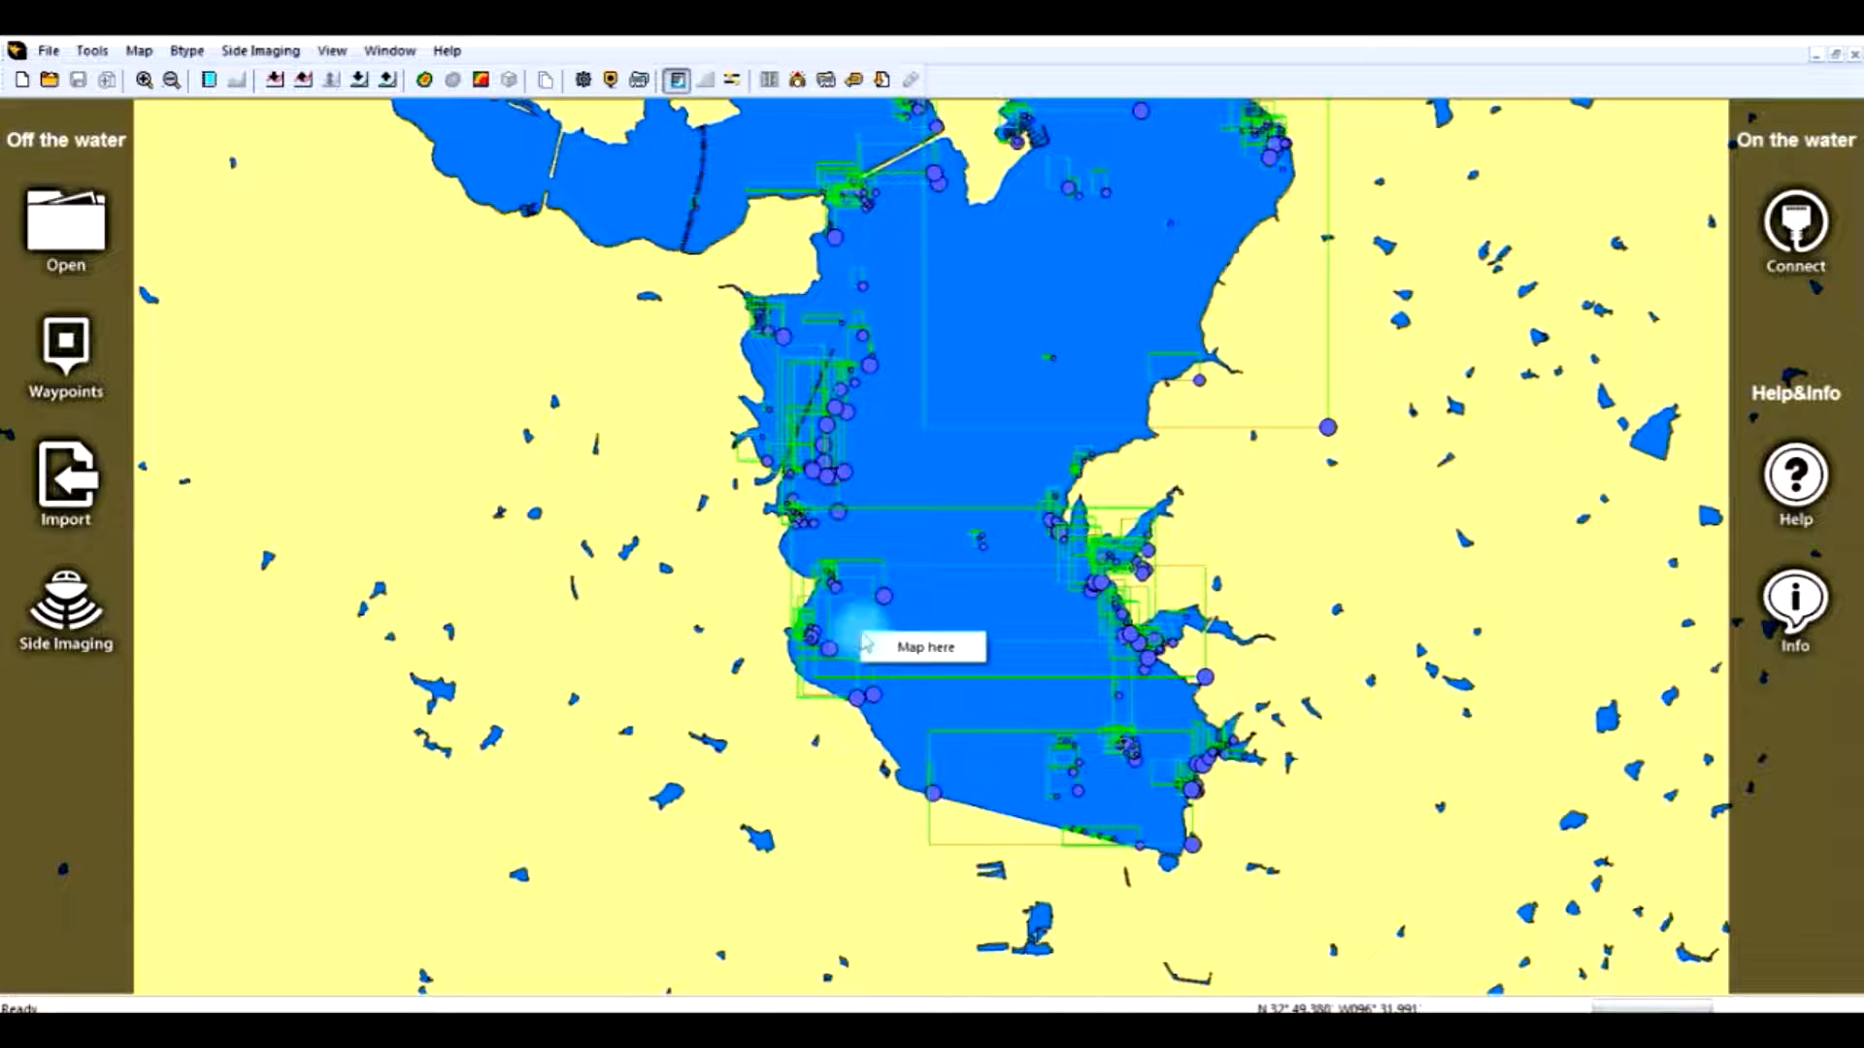
left_click(912, 652)
Inspect the depth tracks around the shore point and the Red Barn area on the new map
double_click(858, 459)
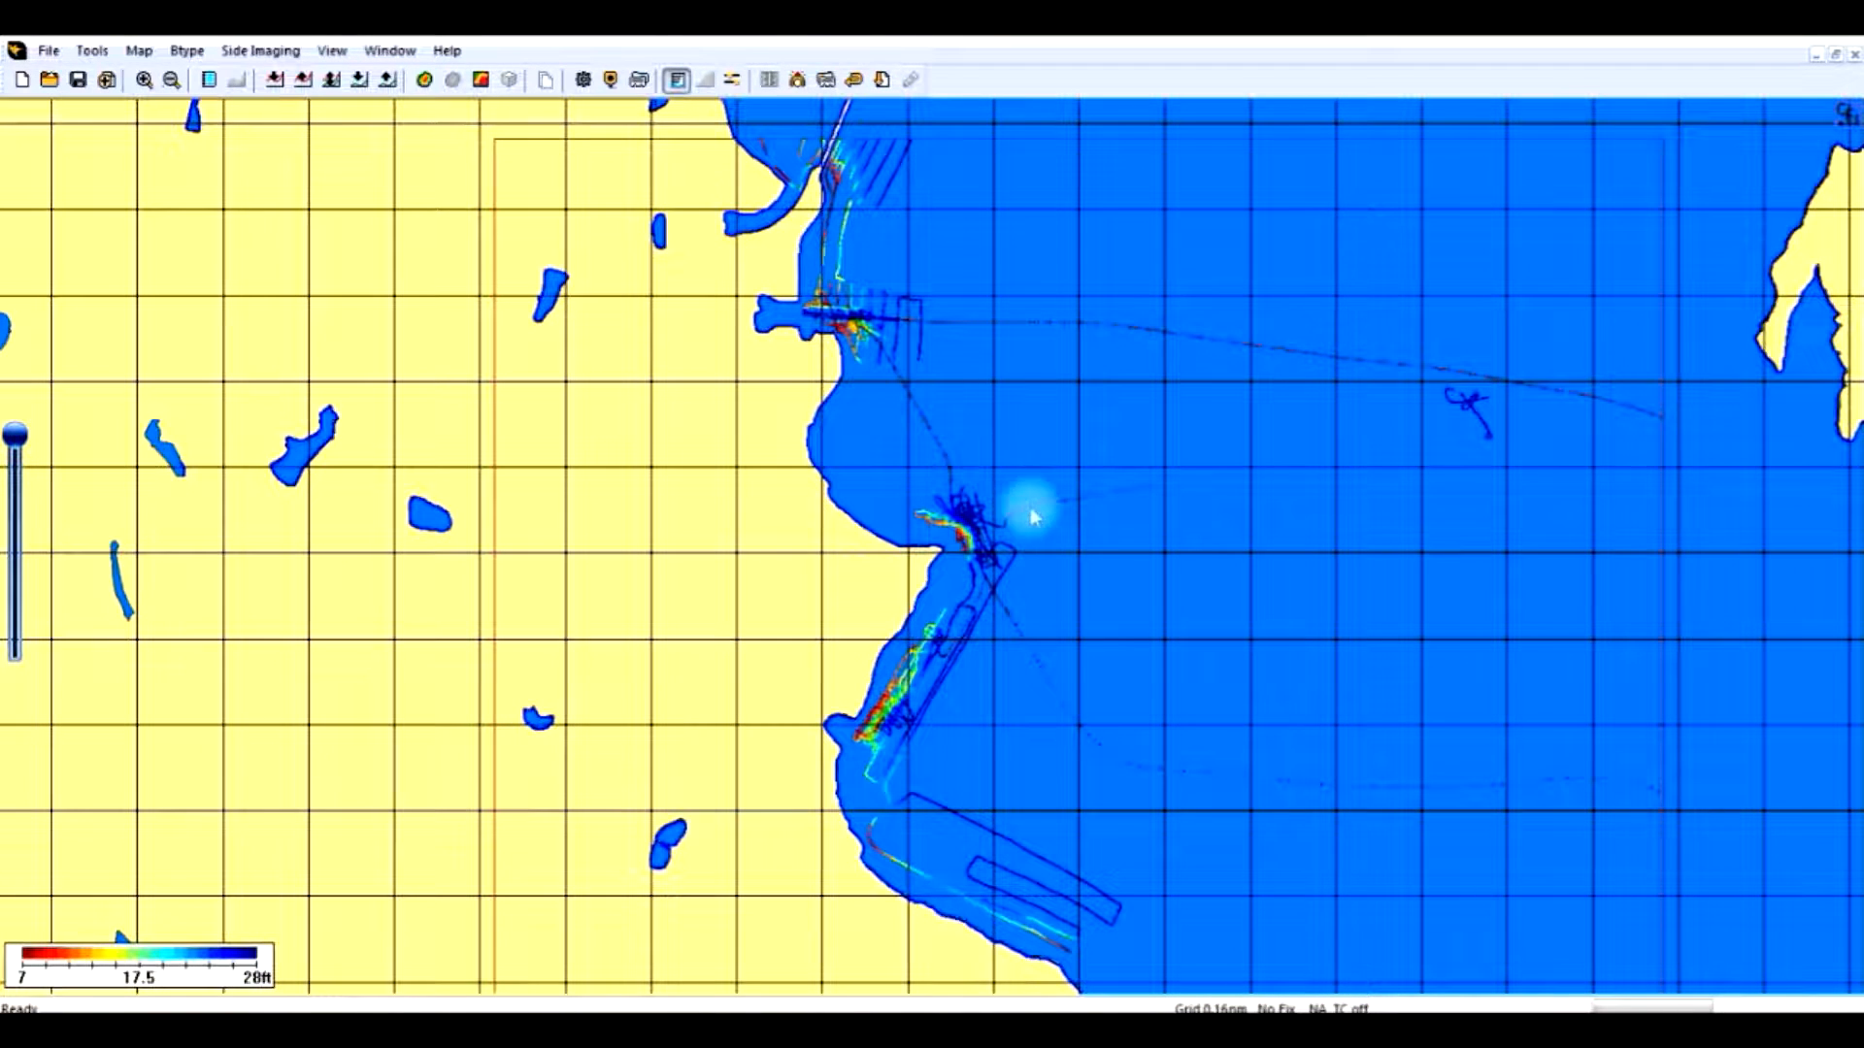
scroll(1060, 558, "up", 2)
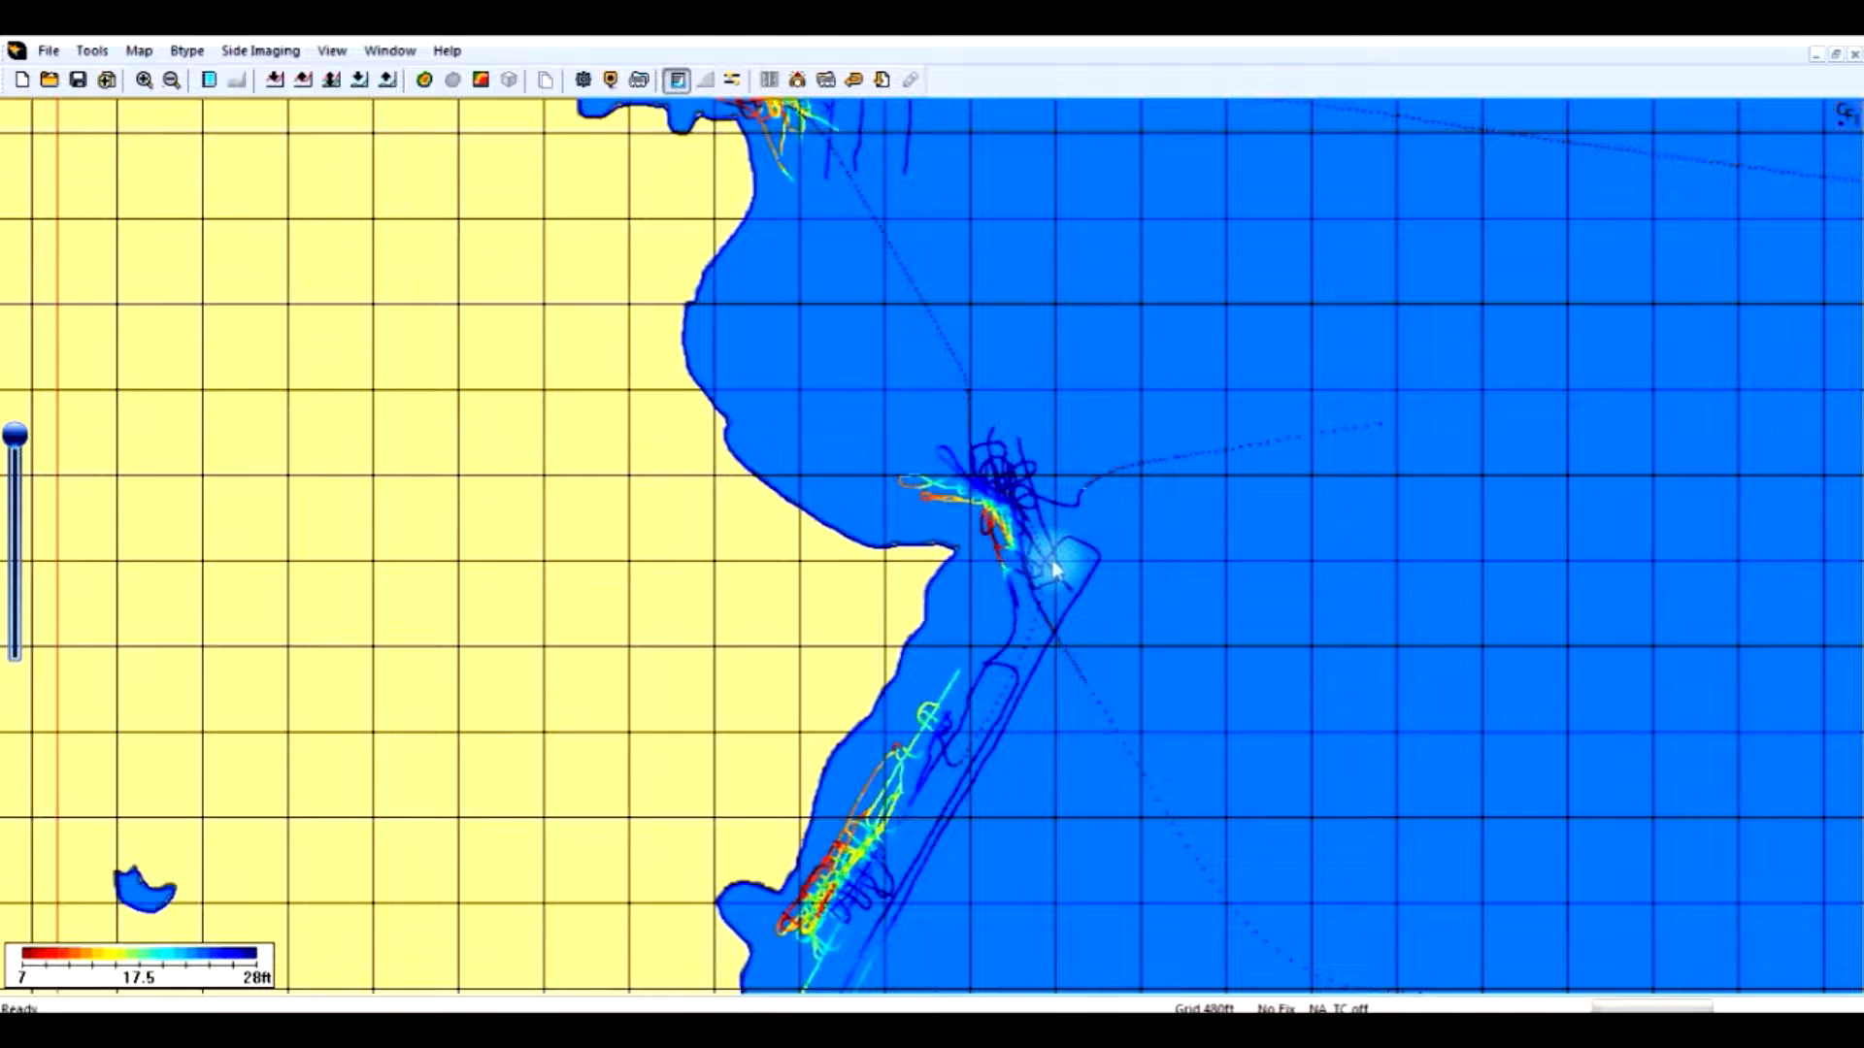
left_click_drag(1165, 748, 958, 386)
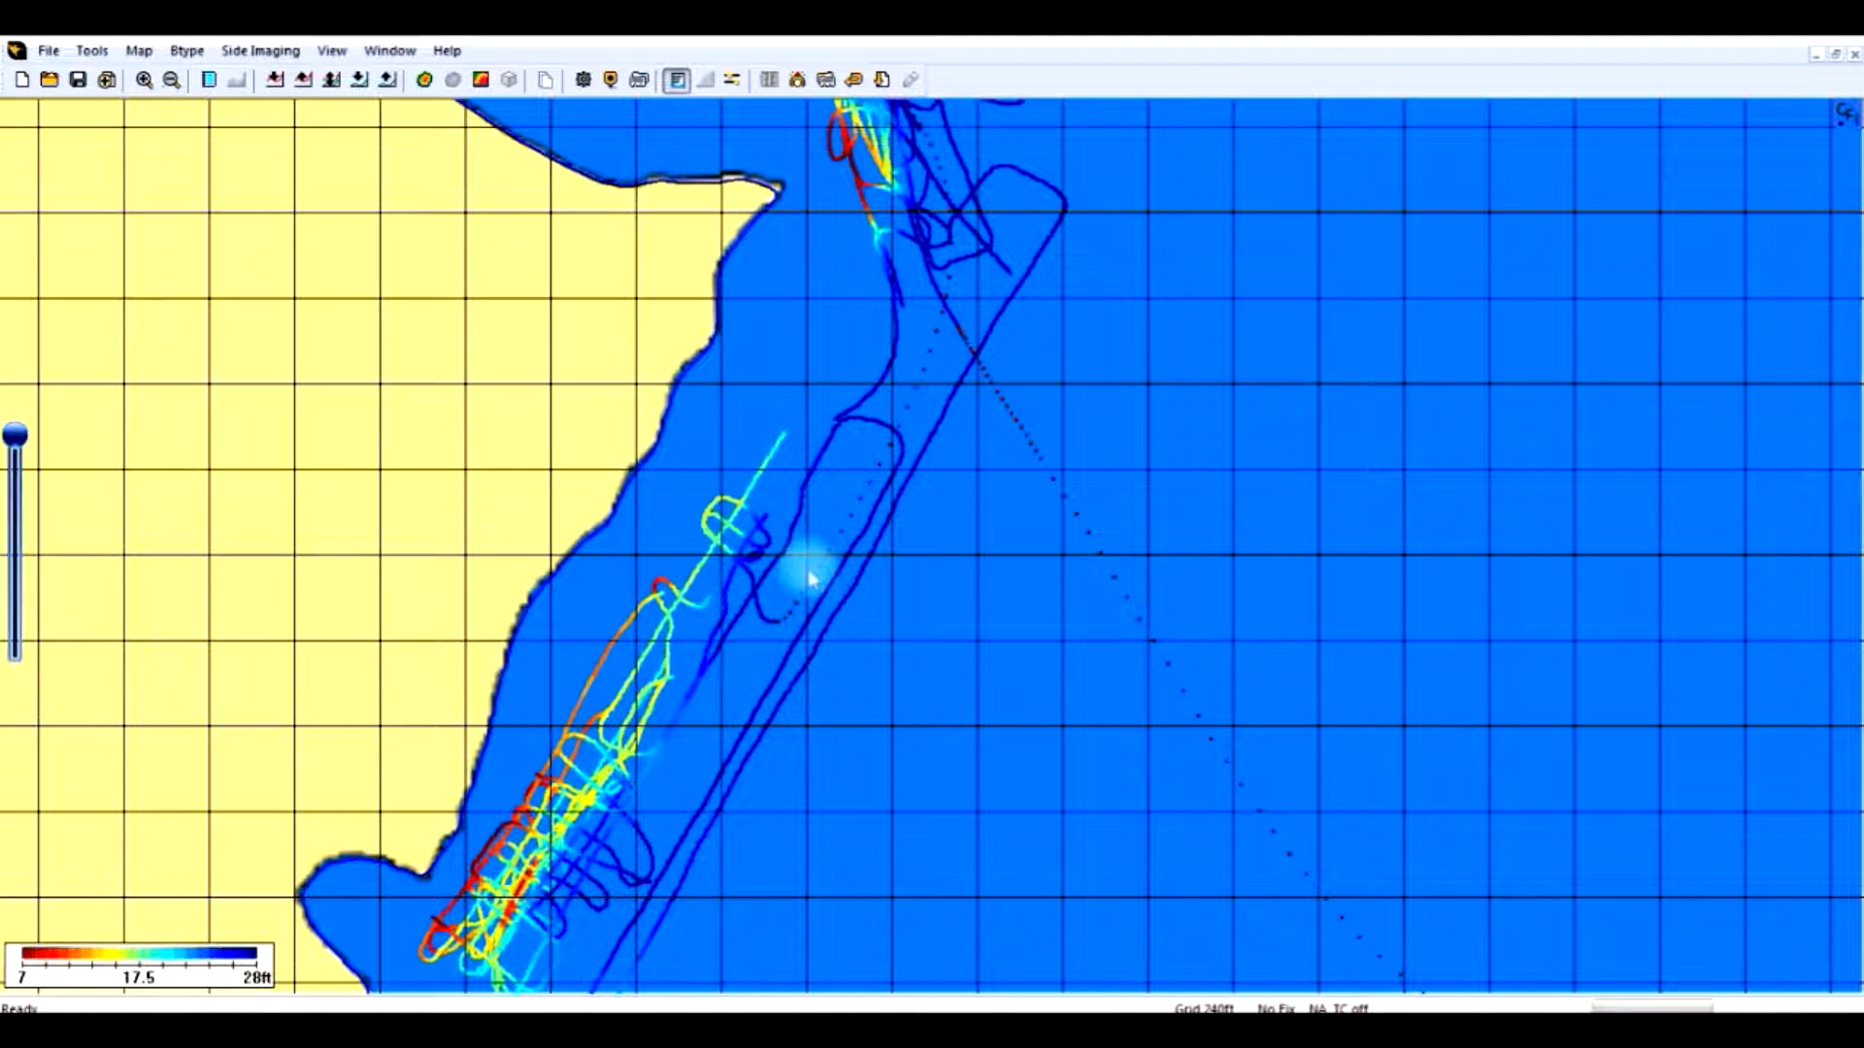
left_click_drag(945, 365, 1017, 712)
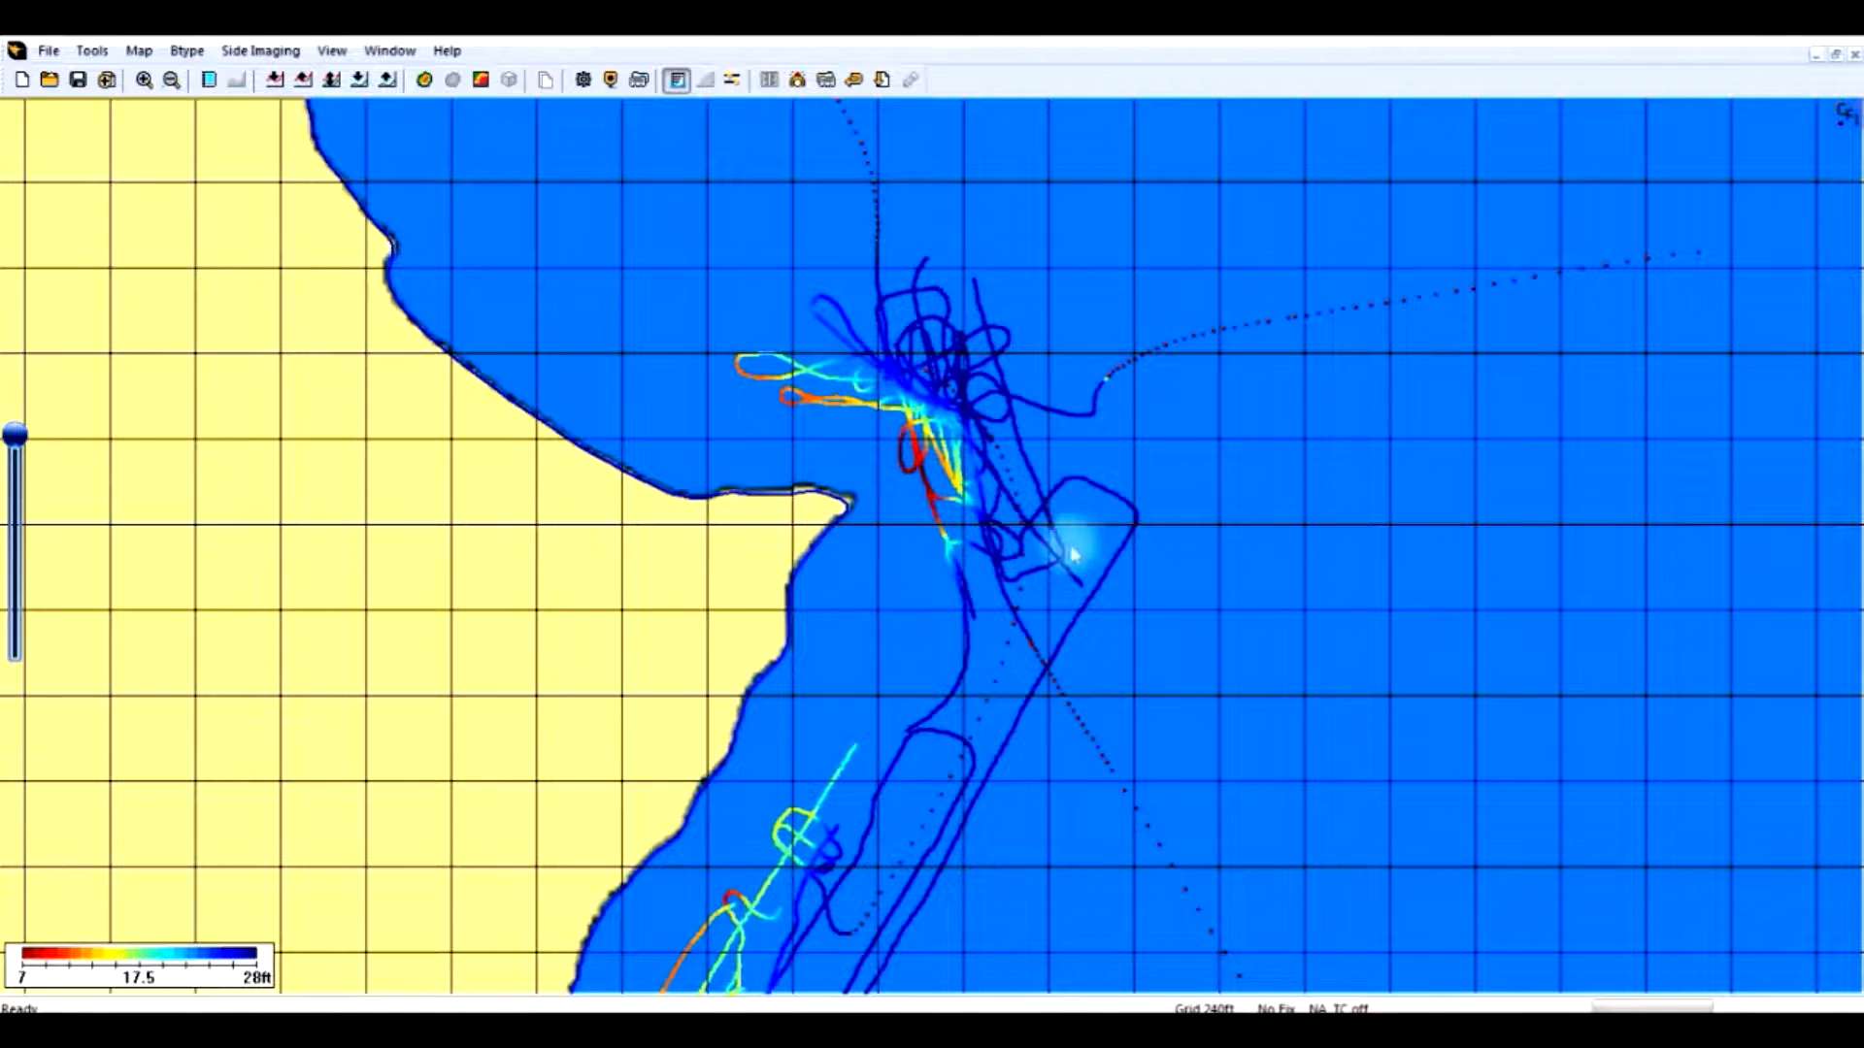
scroll(1043, 551, "down", 2)
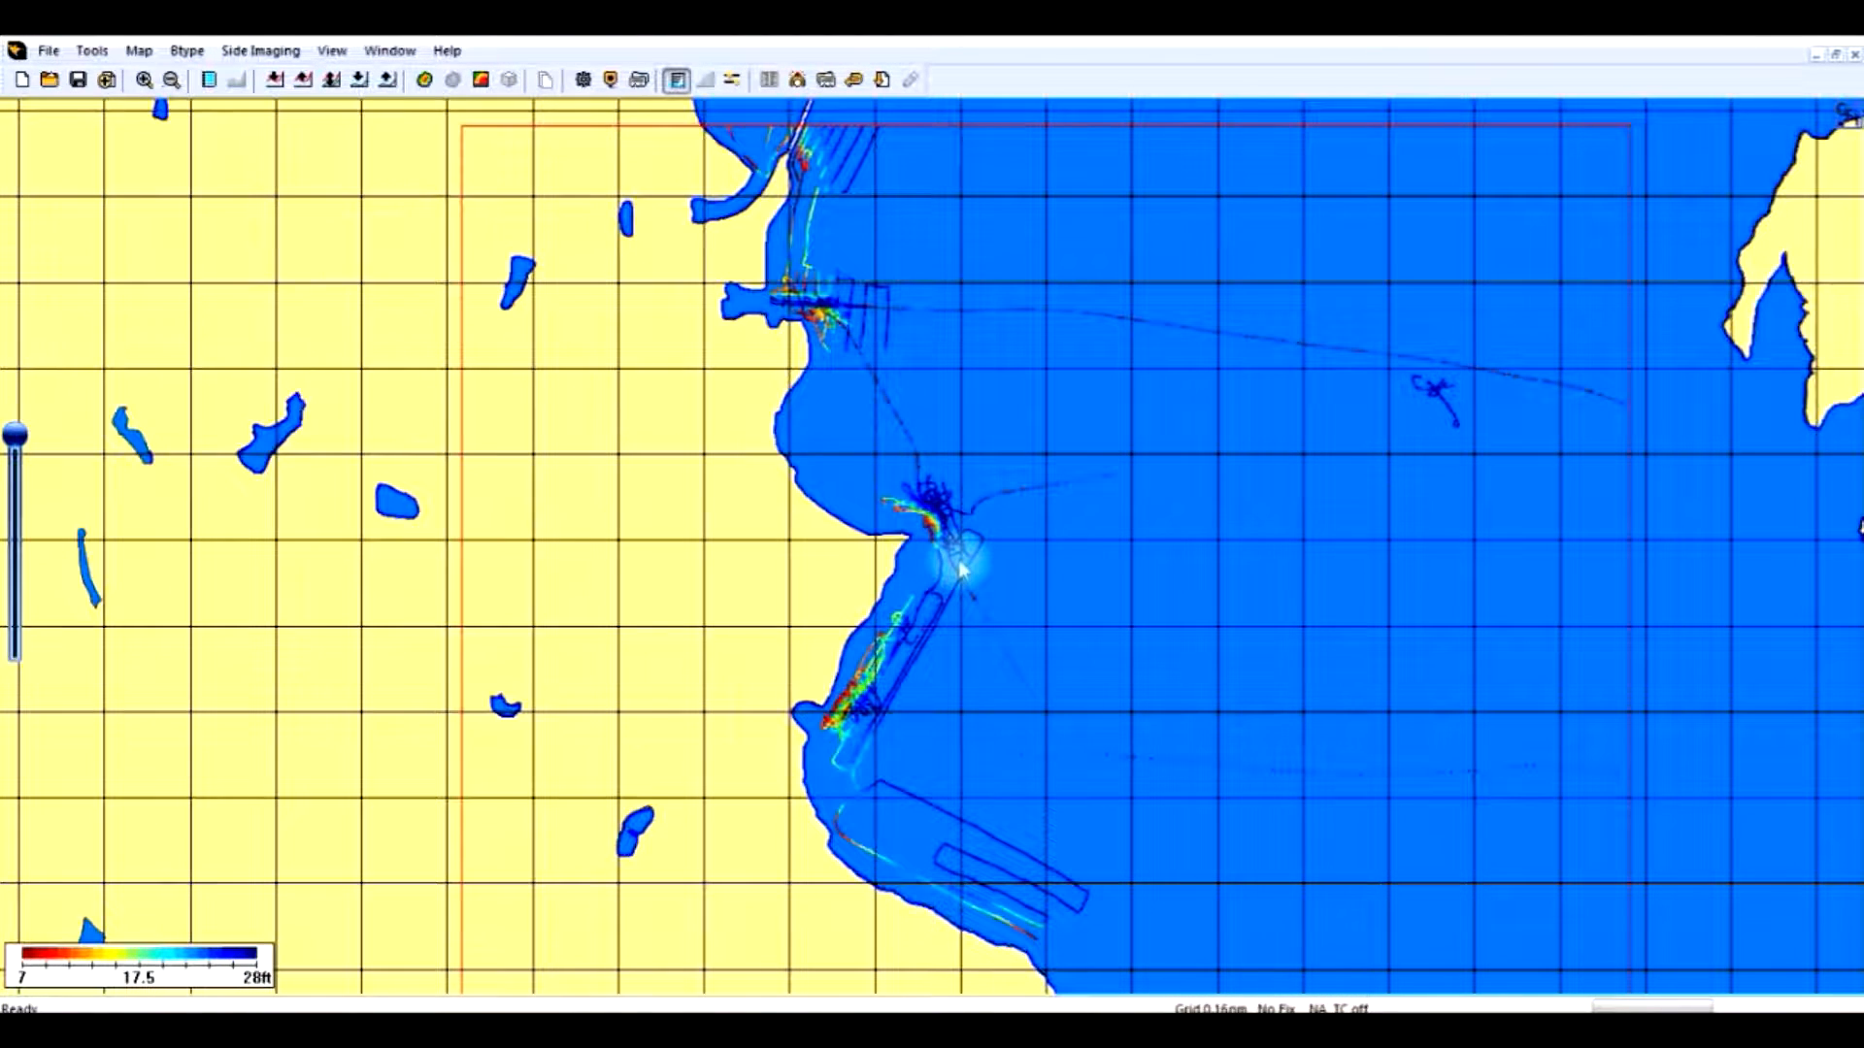
mouse_move(961, 570)
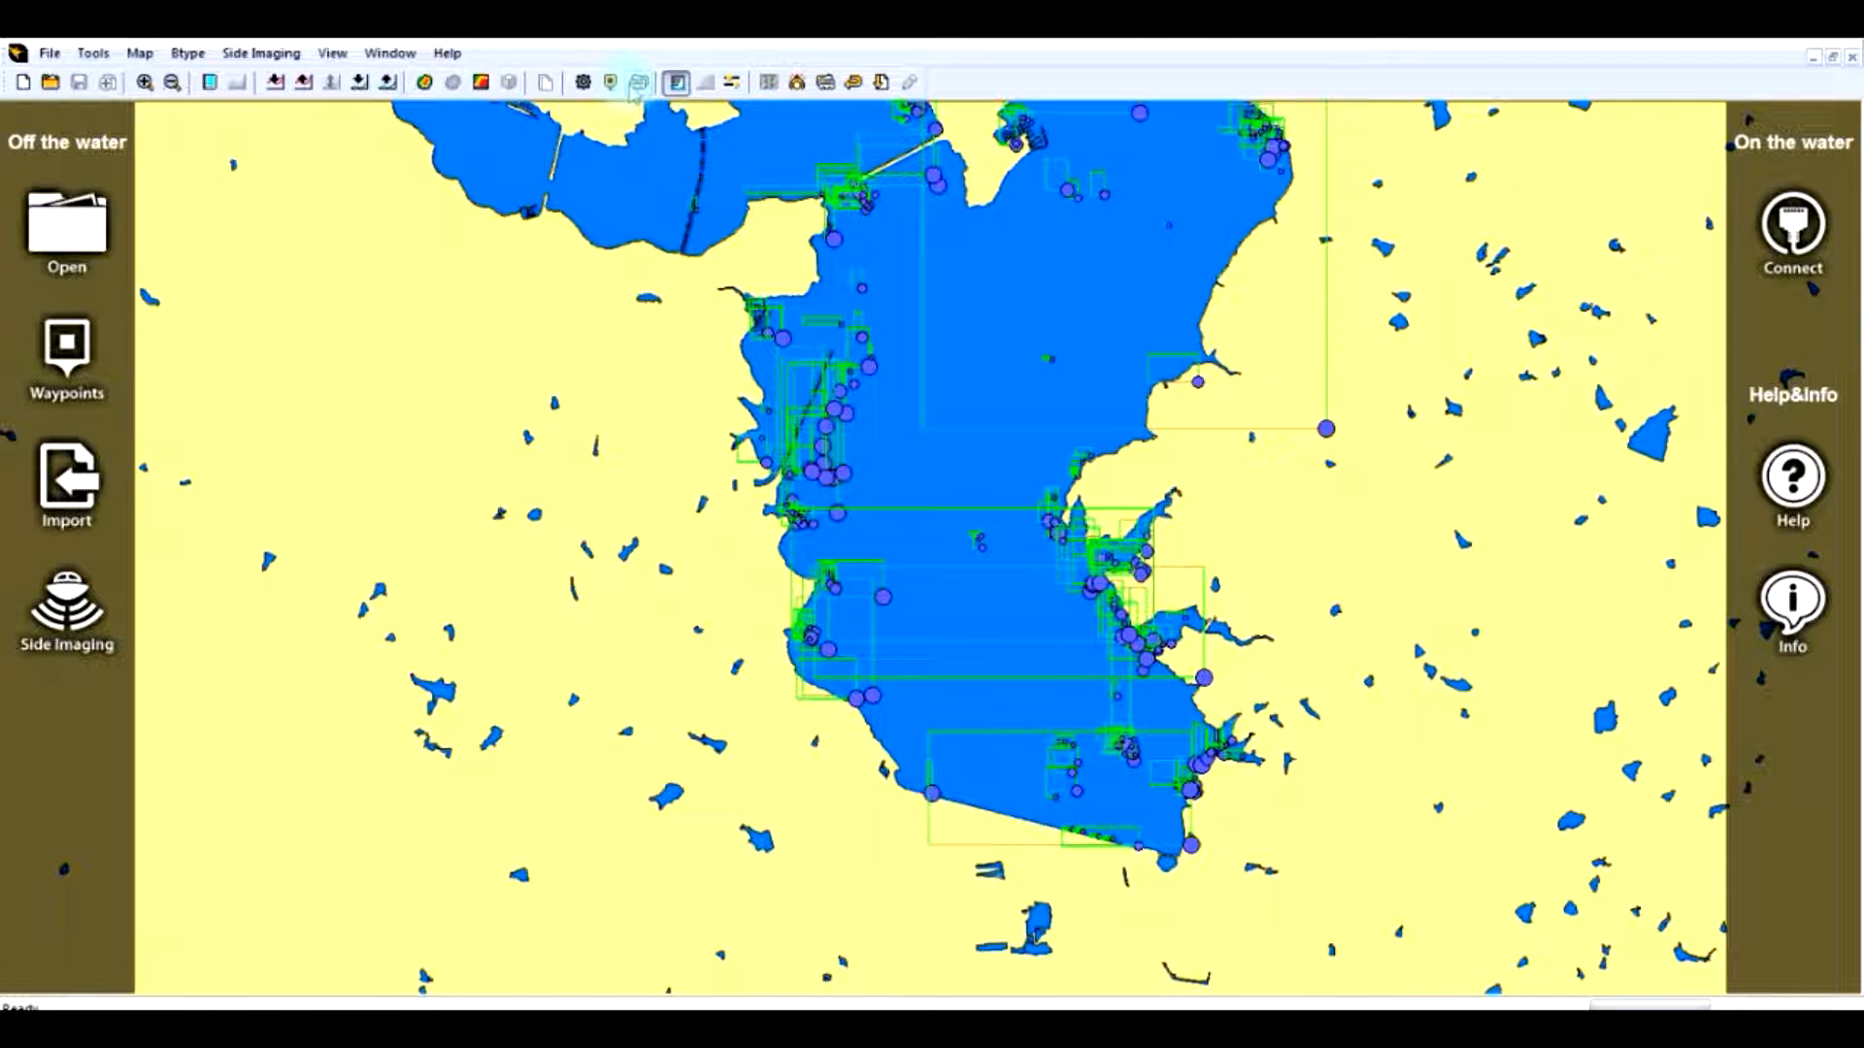
Open the DalRock Fishing Pier.sii index from the Ray Hubbard _sii folder in the SI File Index Manager
left_click(827, 83)
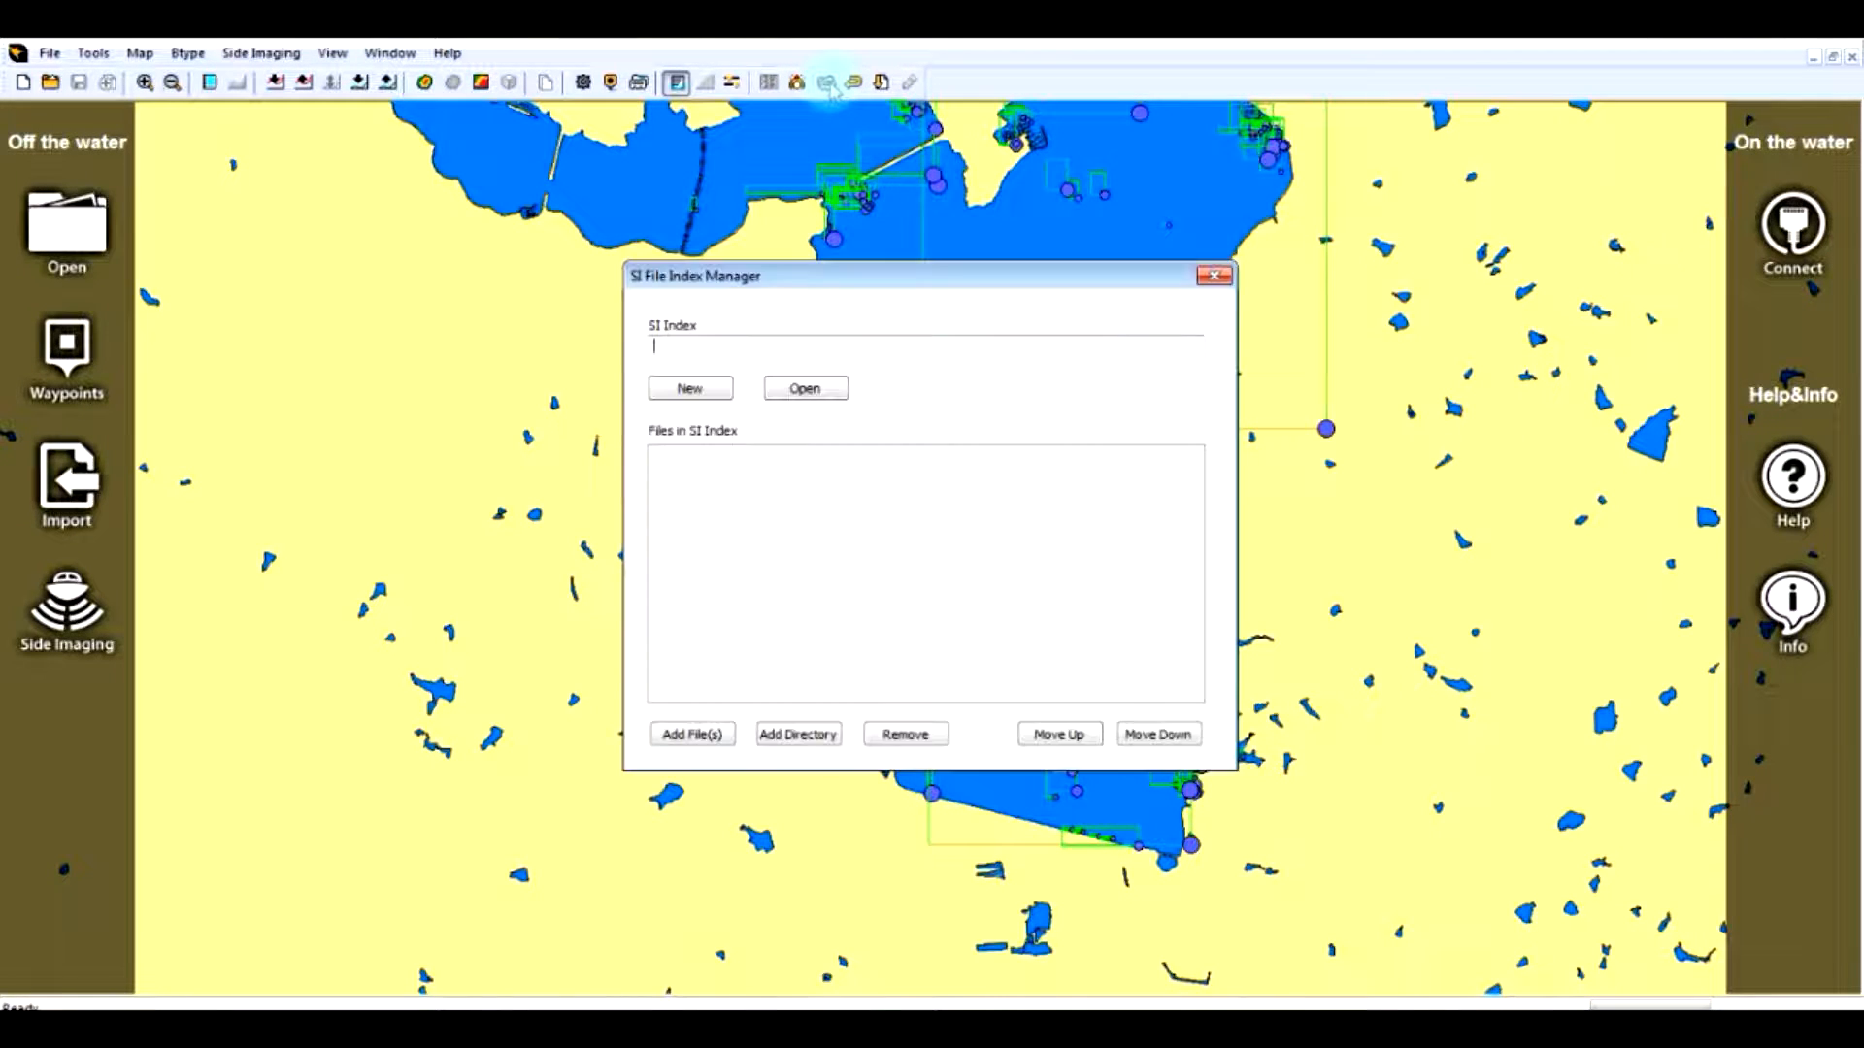
left_click(711, 339)
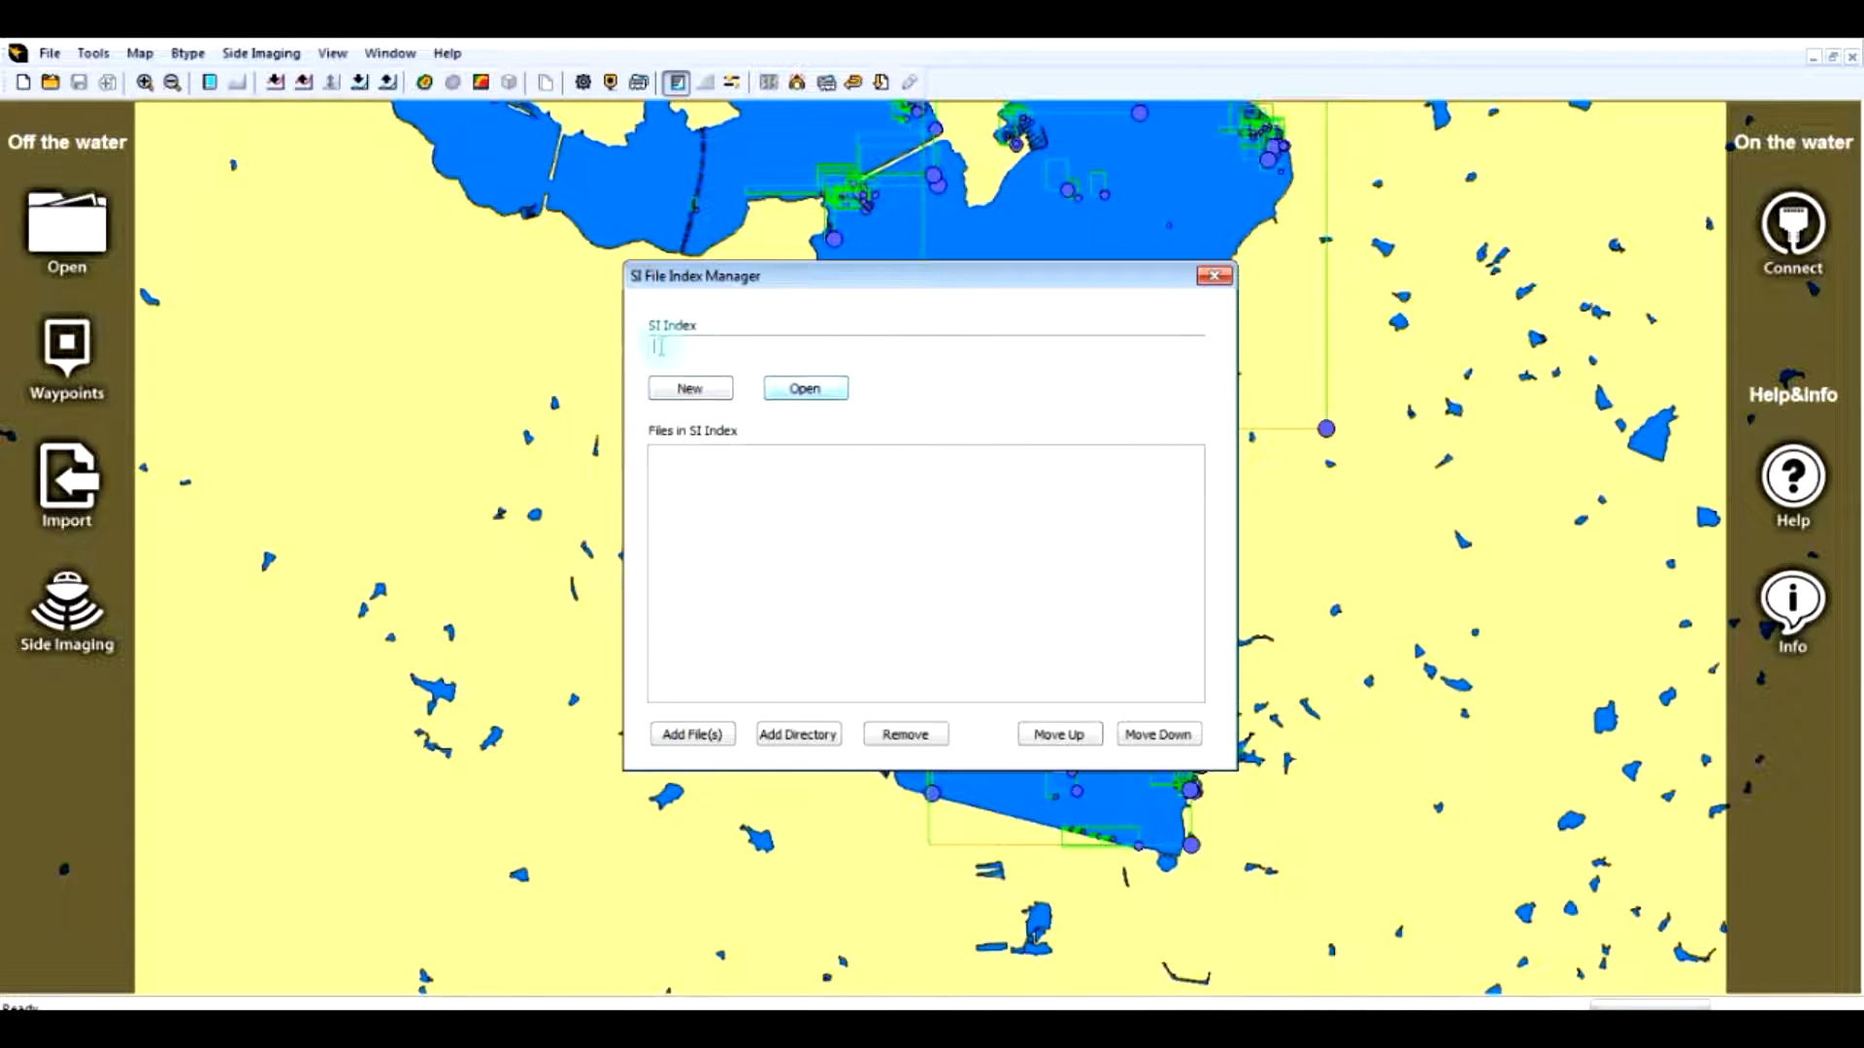
left_click(819, 396)
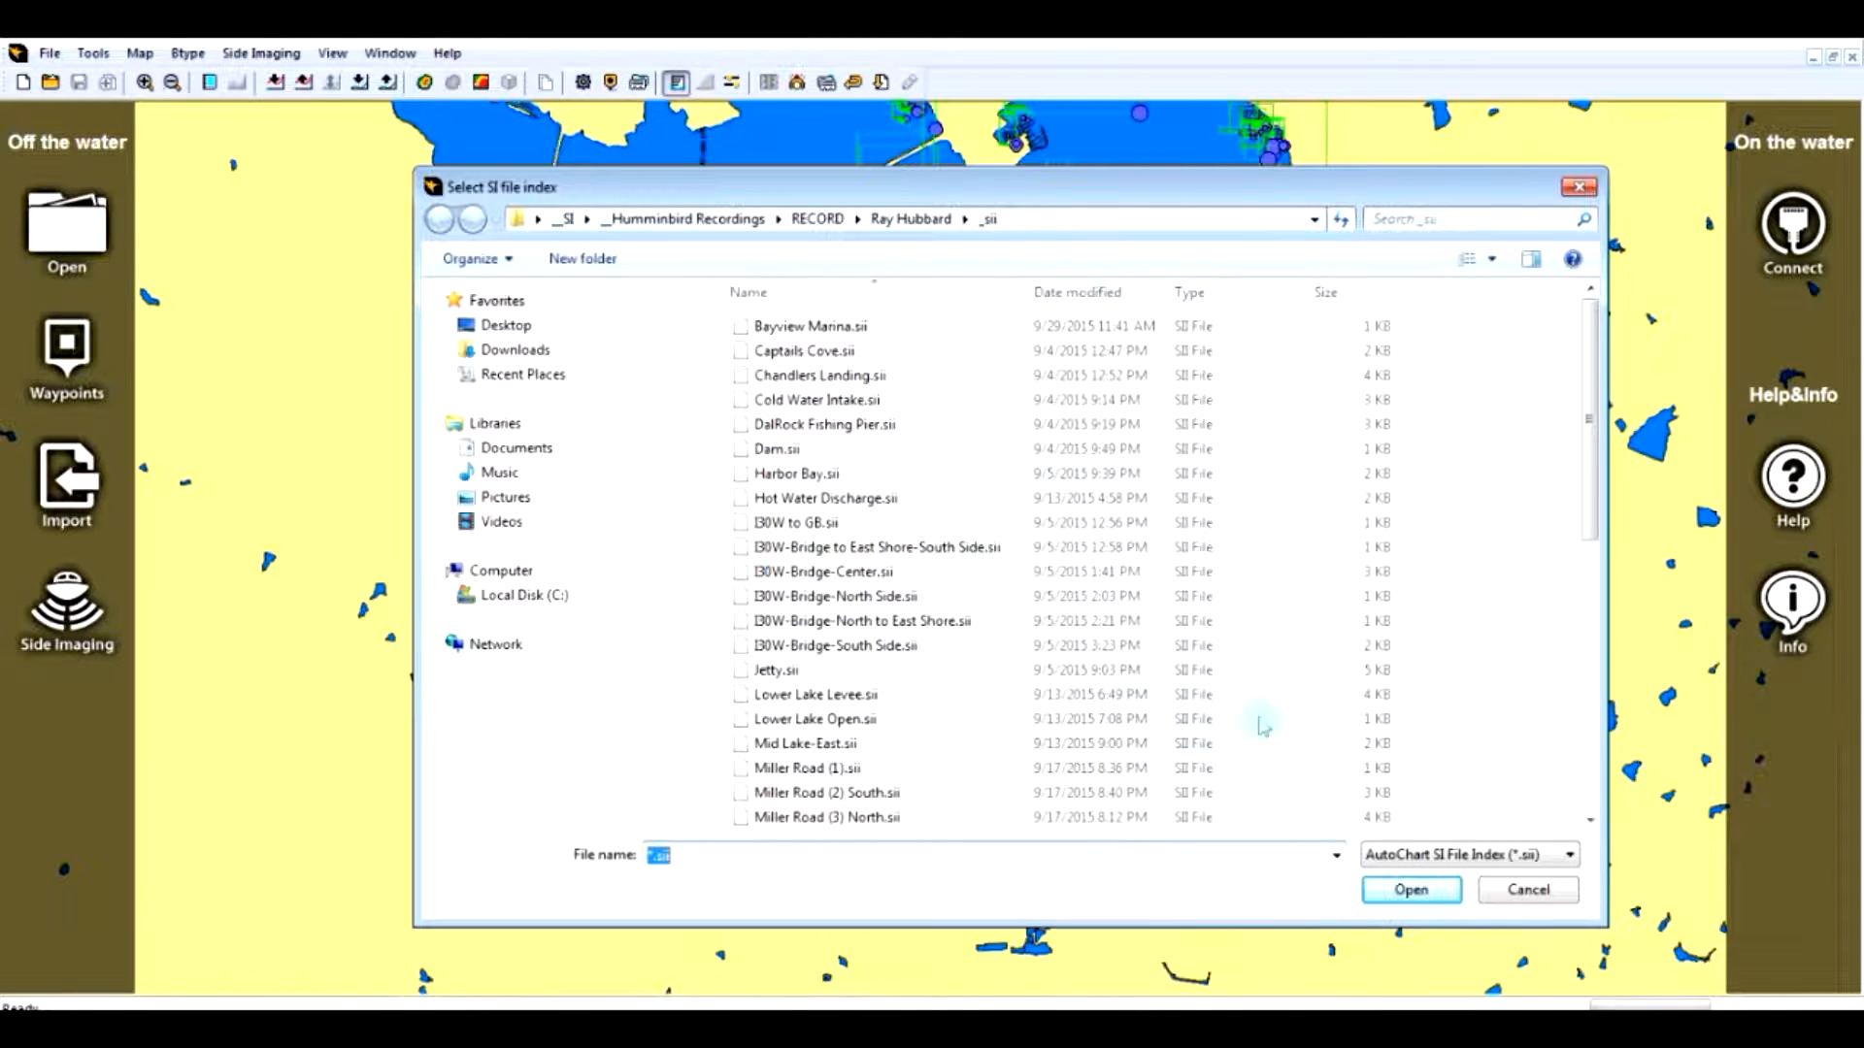
mouse_move(1590, 524)
left_mouse_down()
mouse_move(1592, 589)
mouse_move(1591, 519)
left_mouse_up()
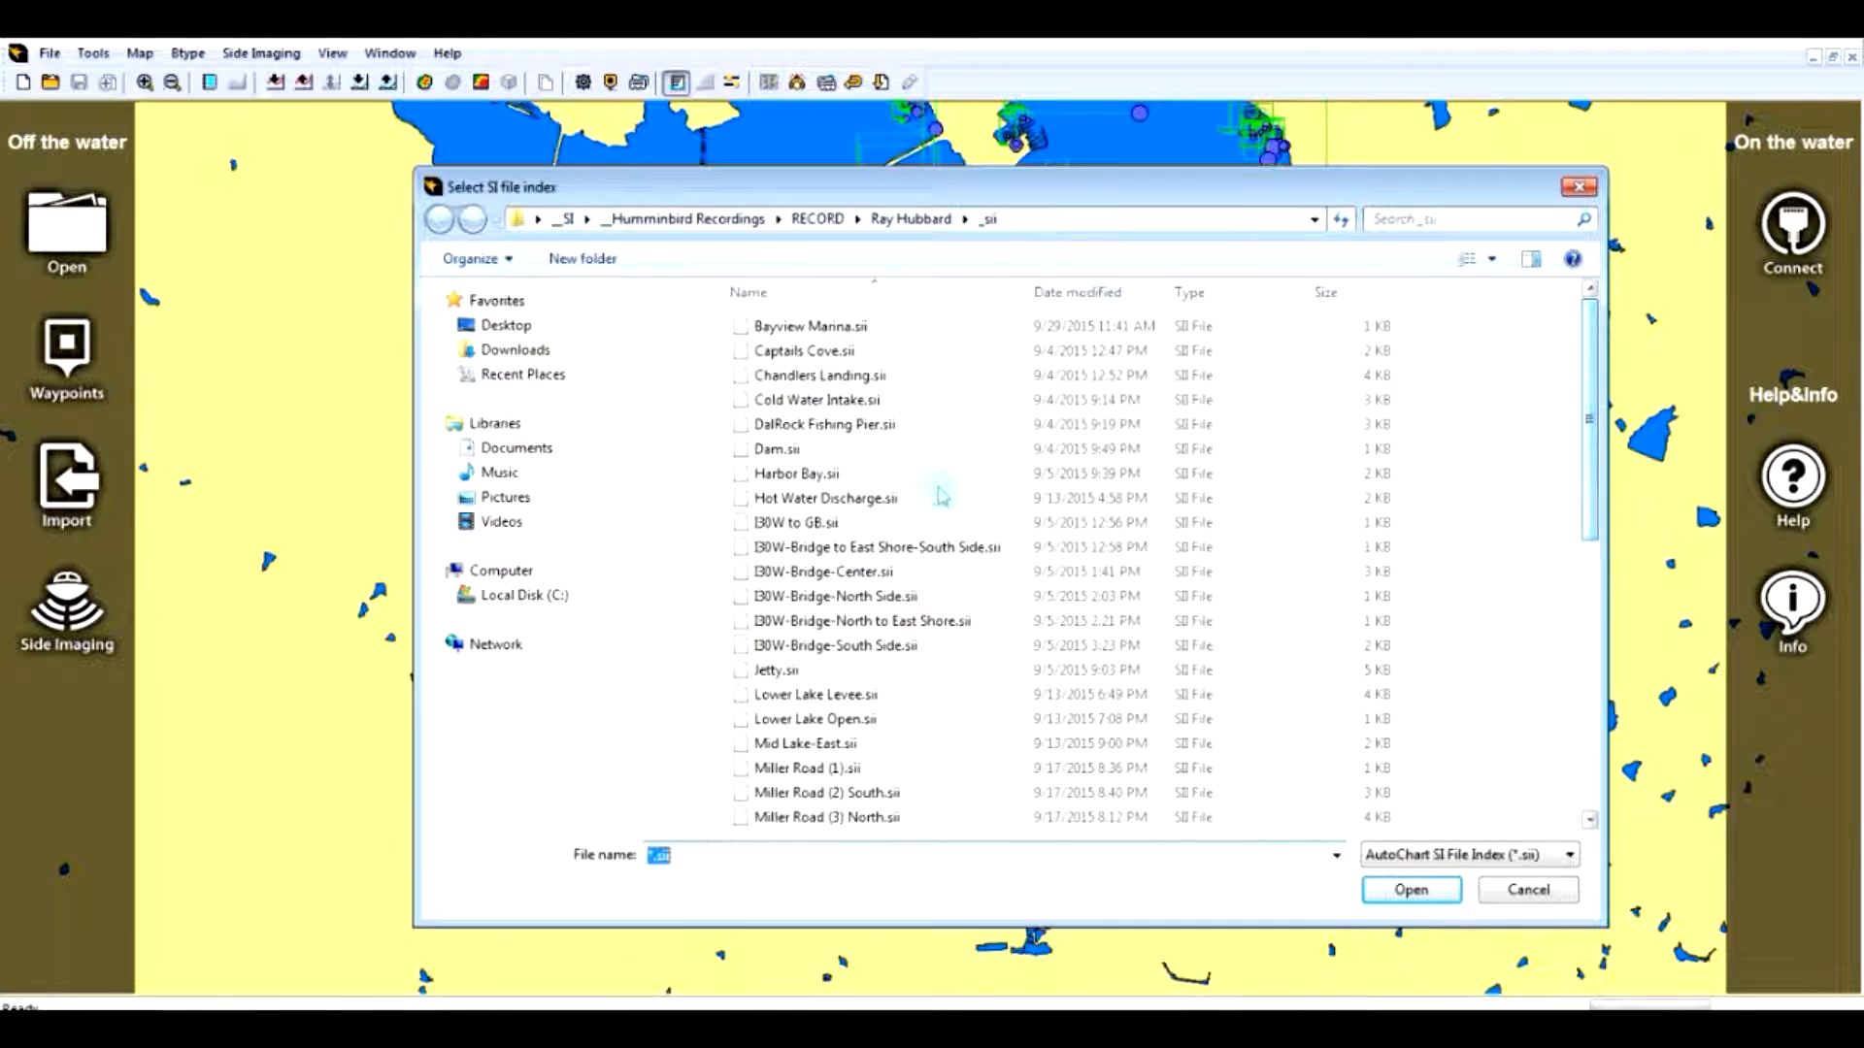
left_click(833, 427)
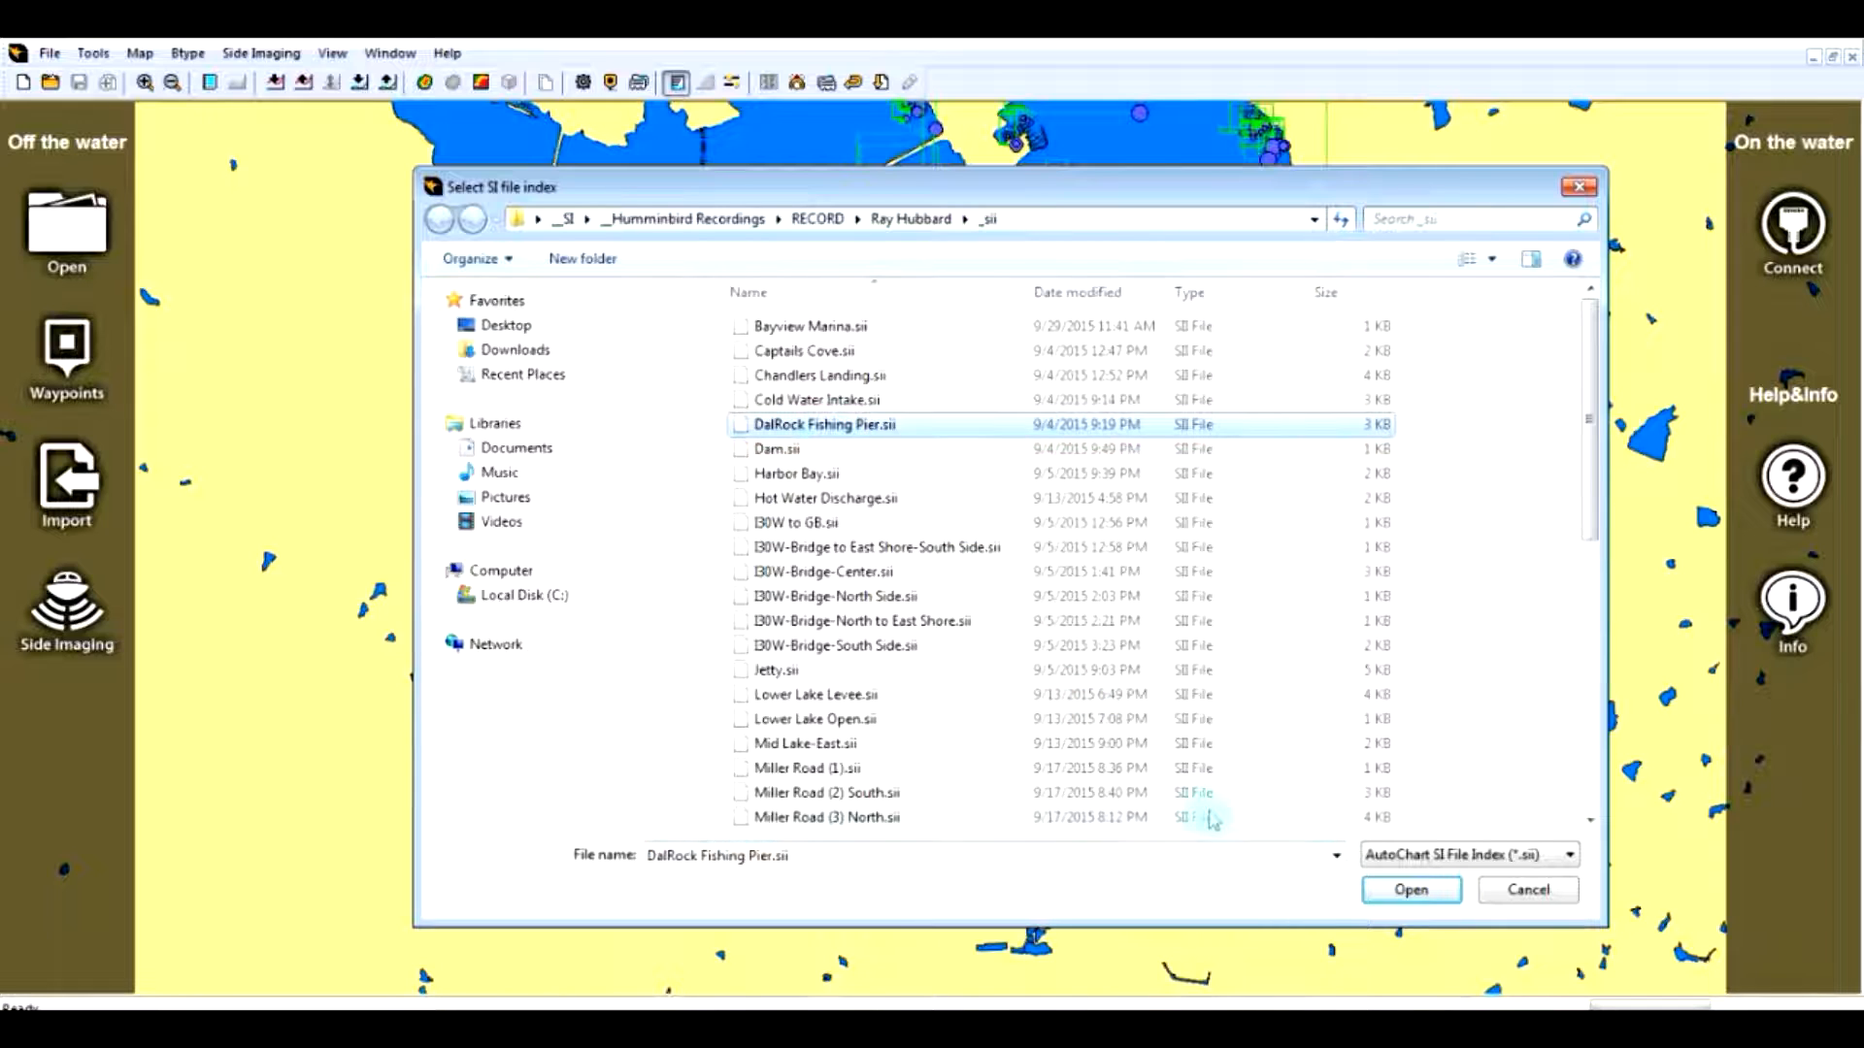
left_click(1407, 891)
Move R0202B\B003.SON two places down to the end of the DalRock Fishing Pier index, then close the SI File Index Manager
left_click_drag(860, 689, 992, 689)
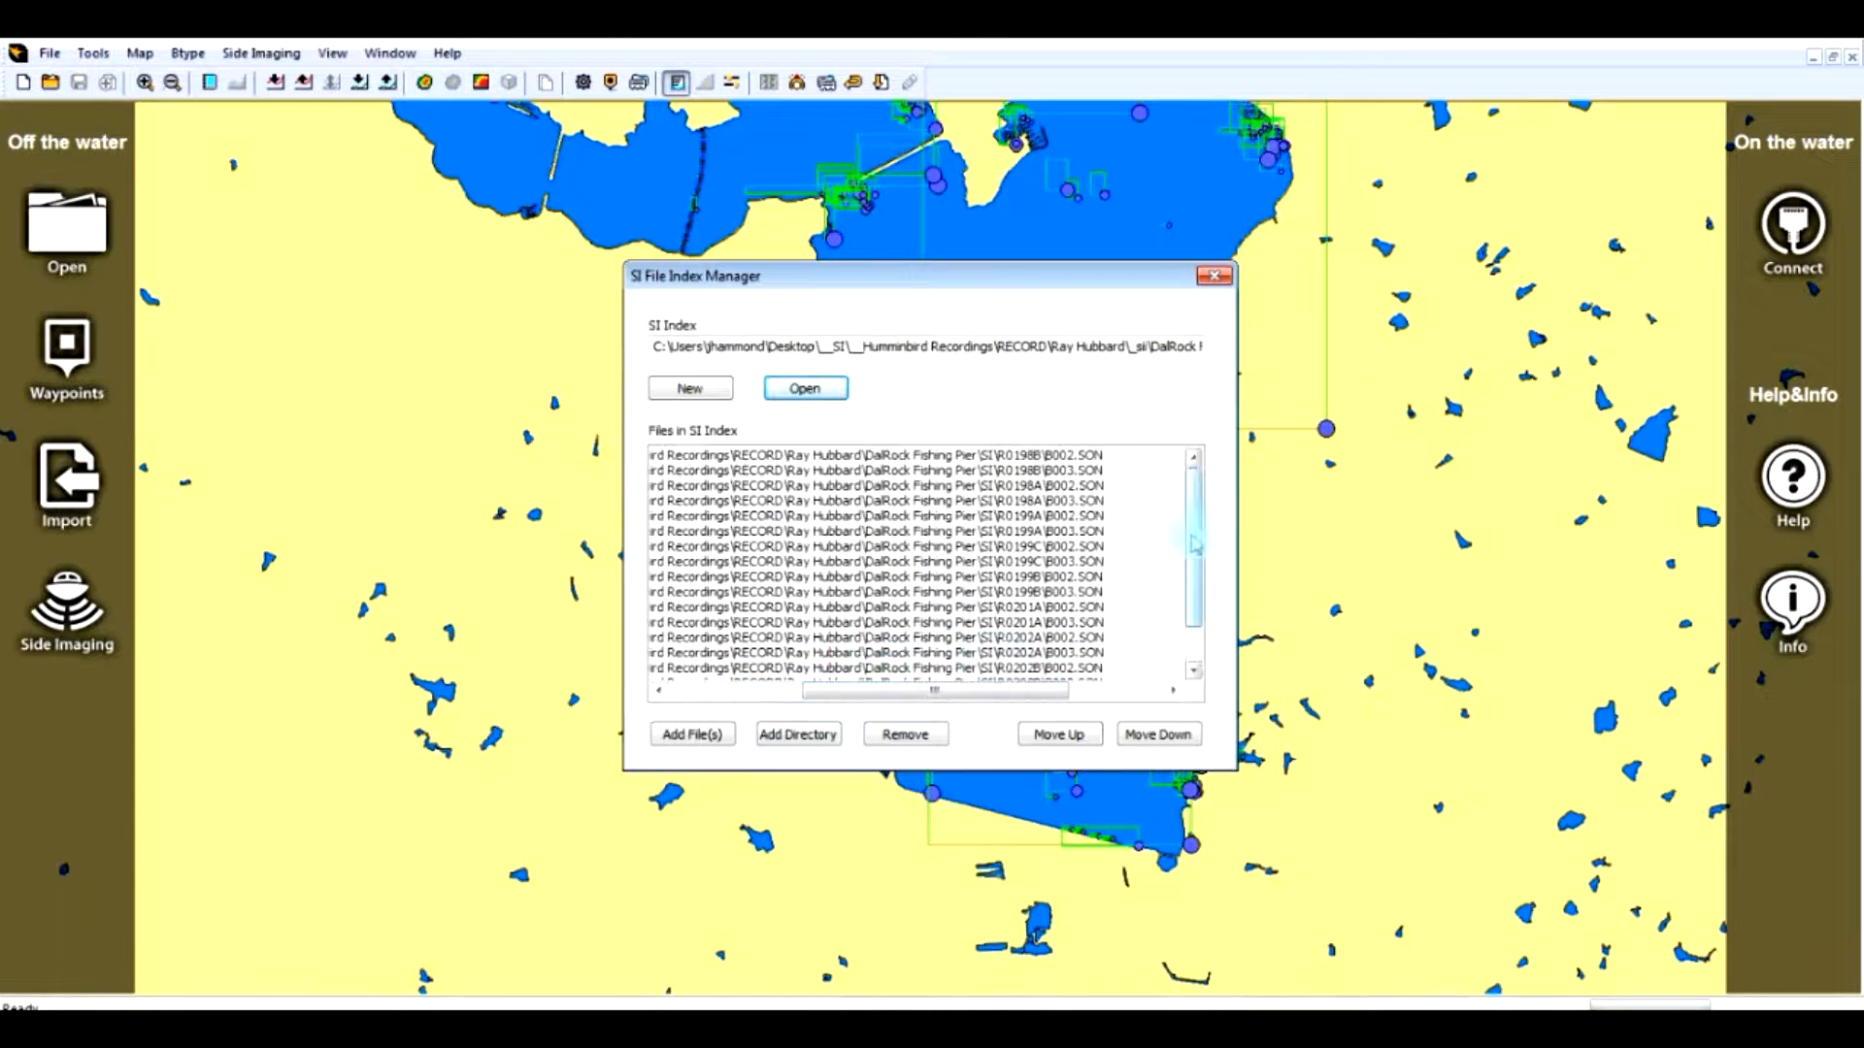
left_click_drag(1194, 543, 1194, 580)
left_click_drag(1031, 690, 999, 690)
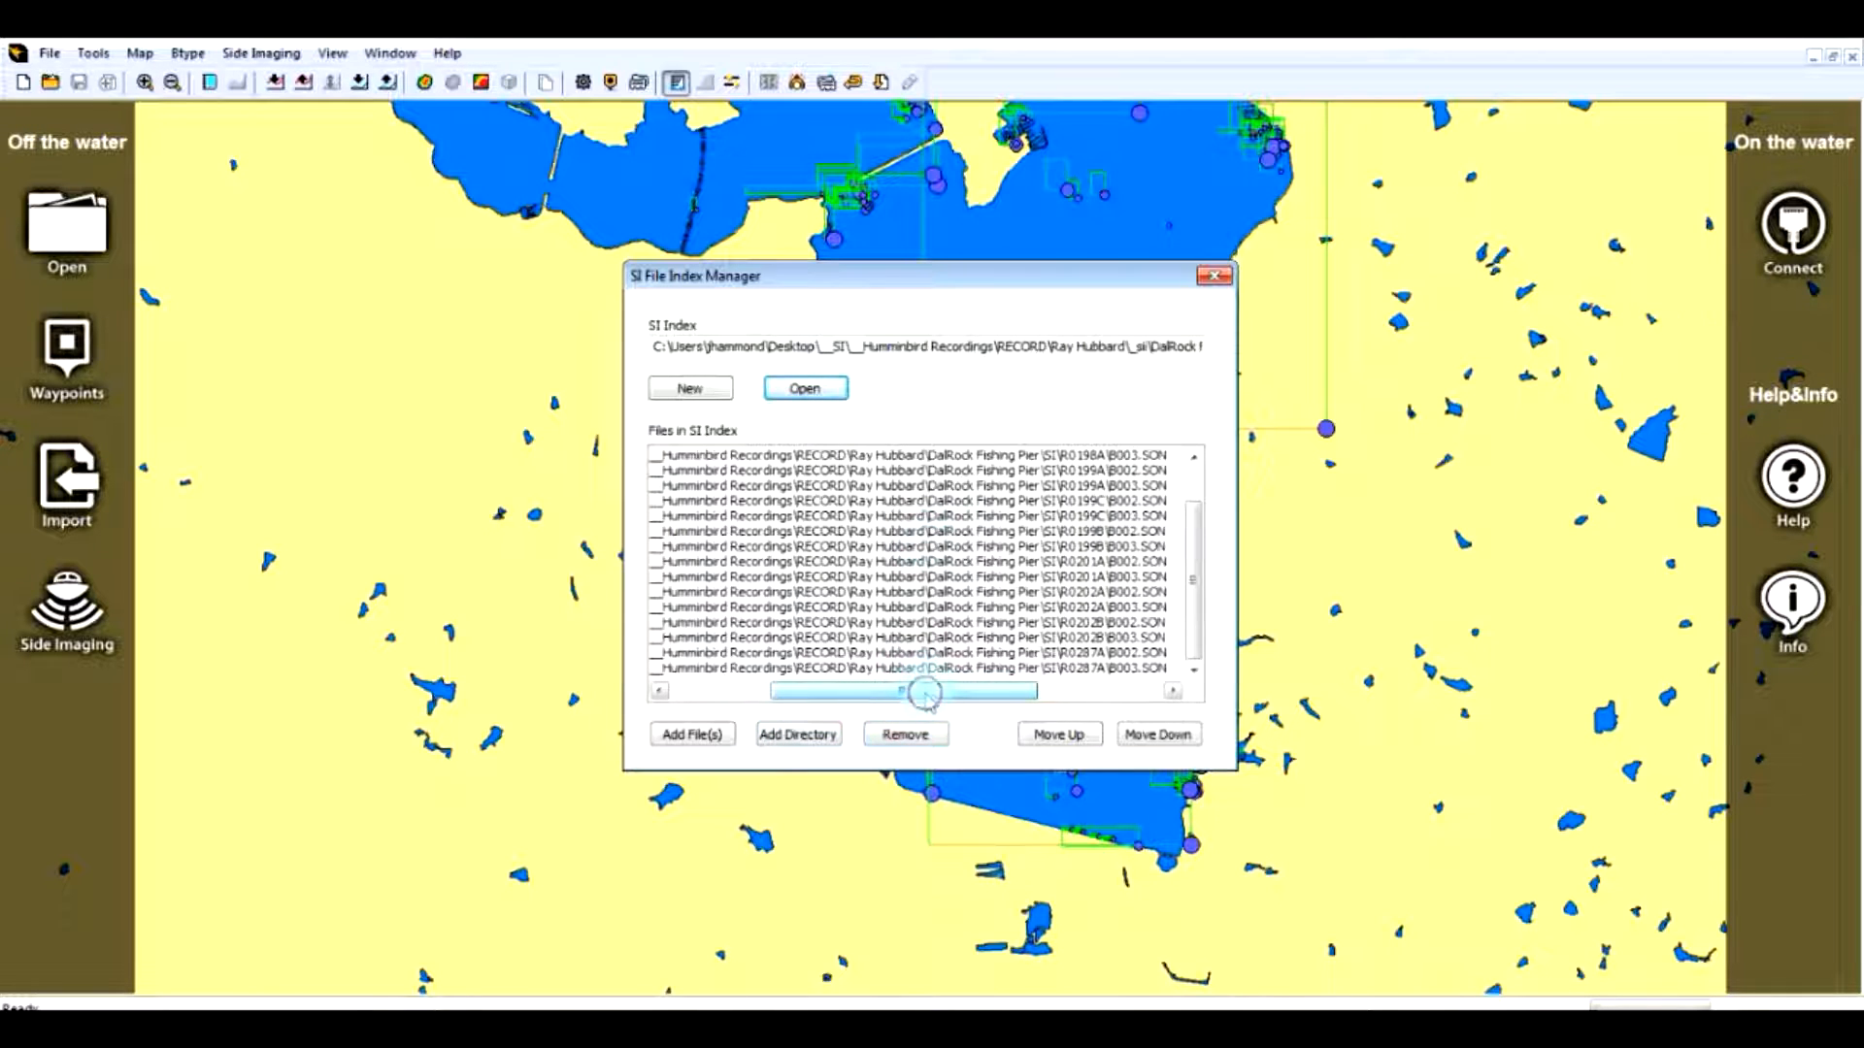
left_click_drag(924, 693, 993, 693)
left_click(1186, 755)
left_click(1185, 755)
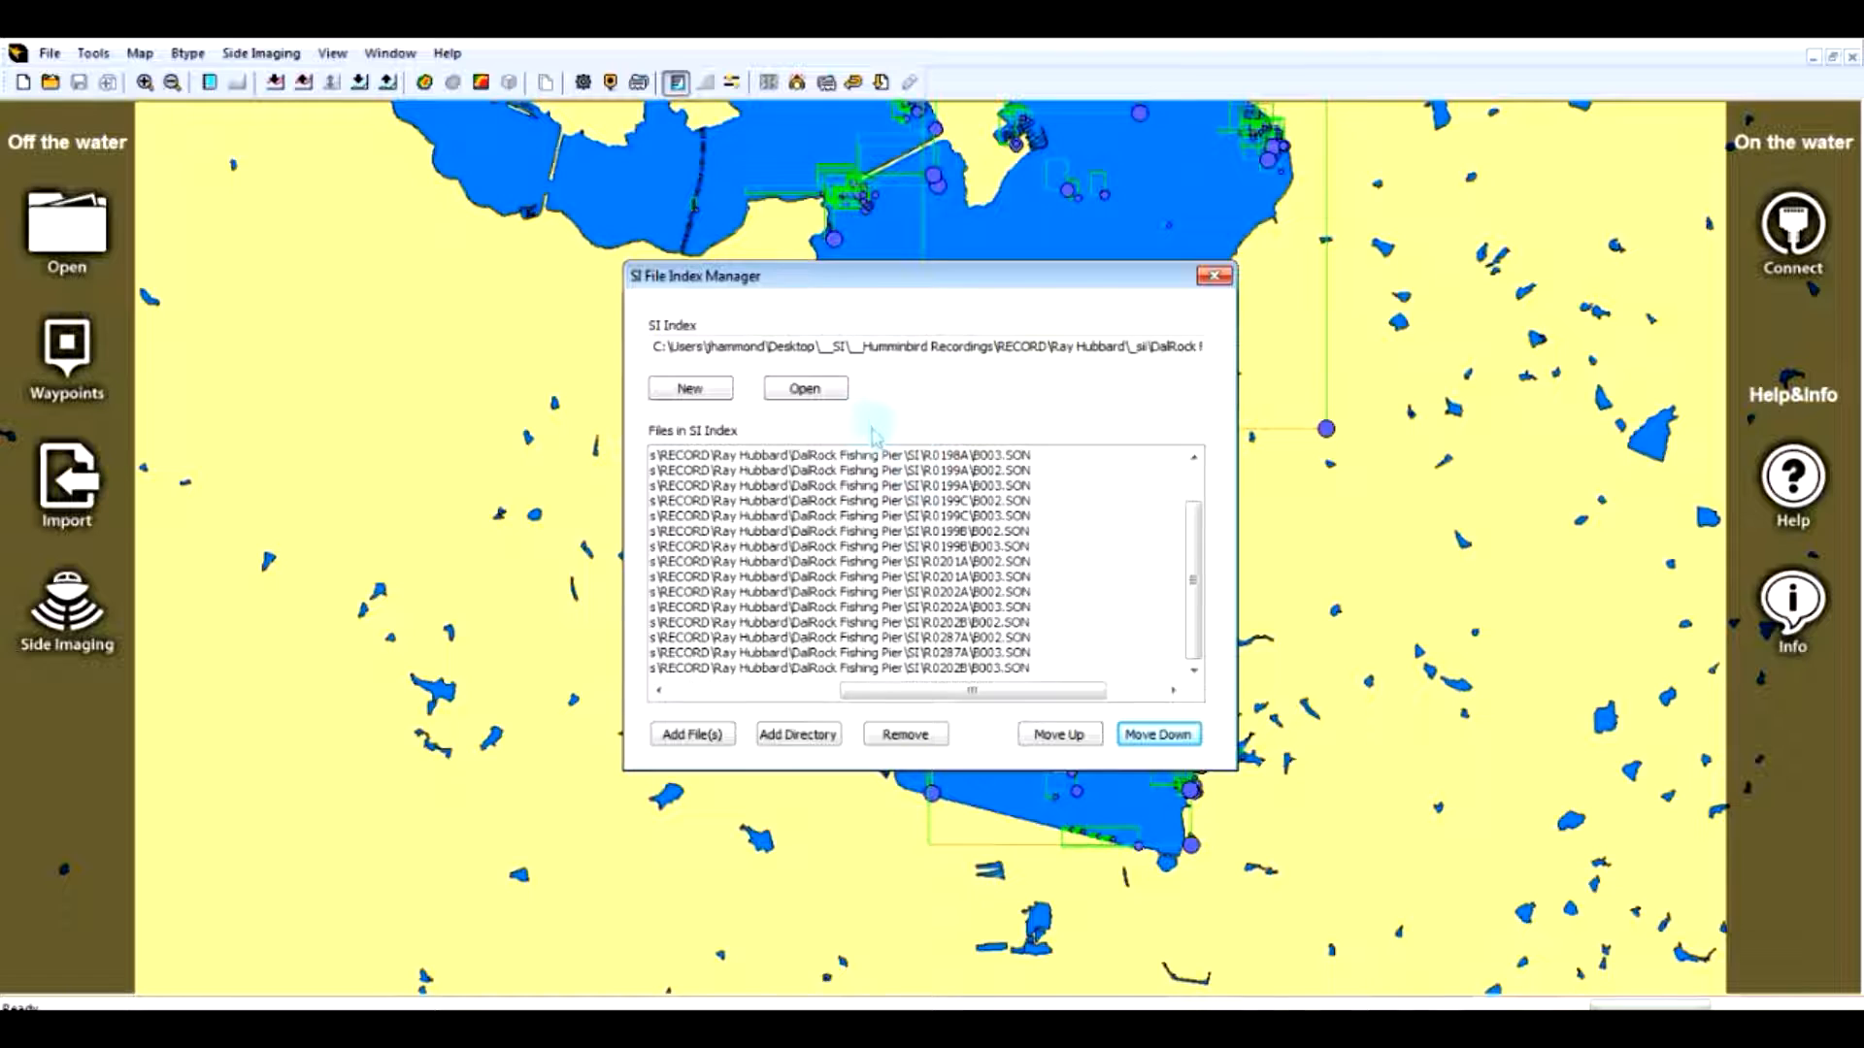
left_click(1212, 277)
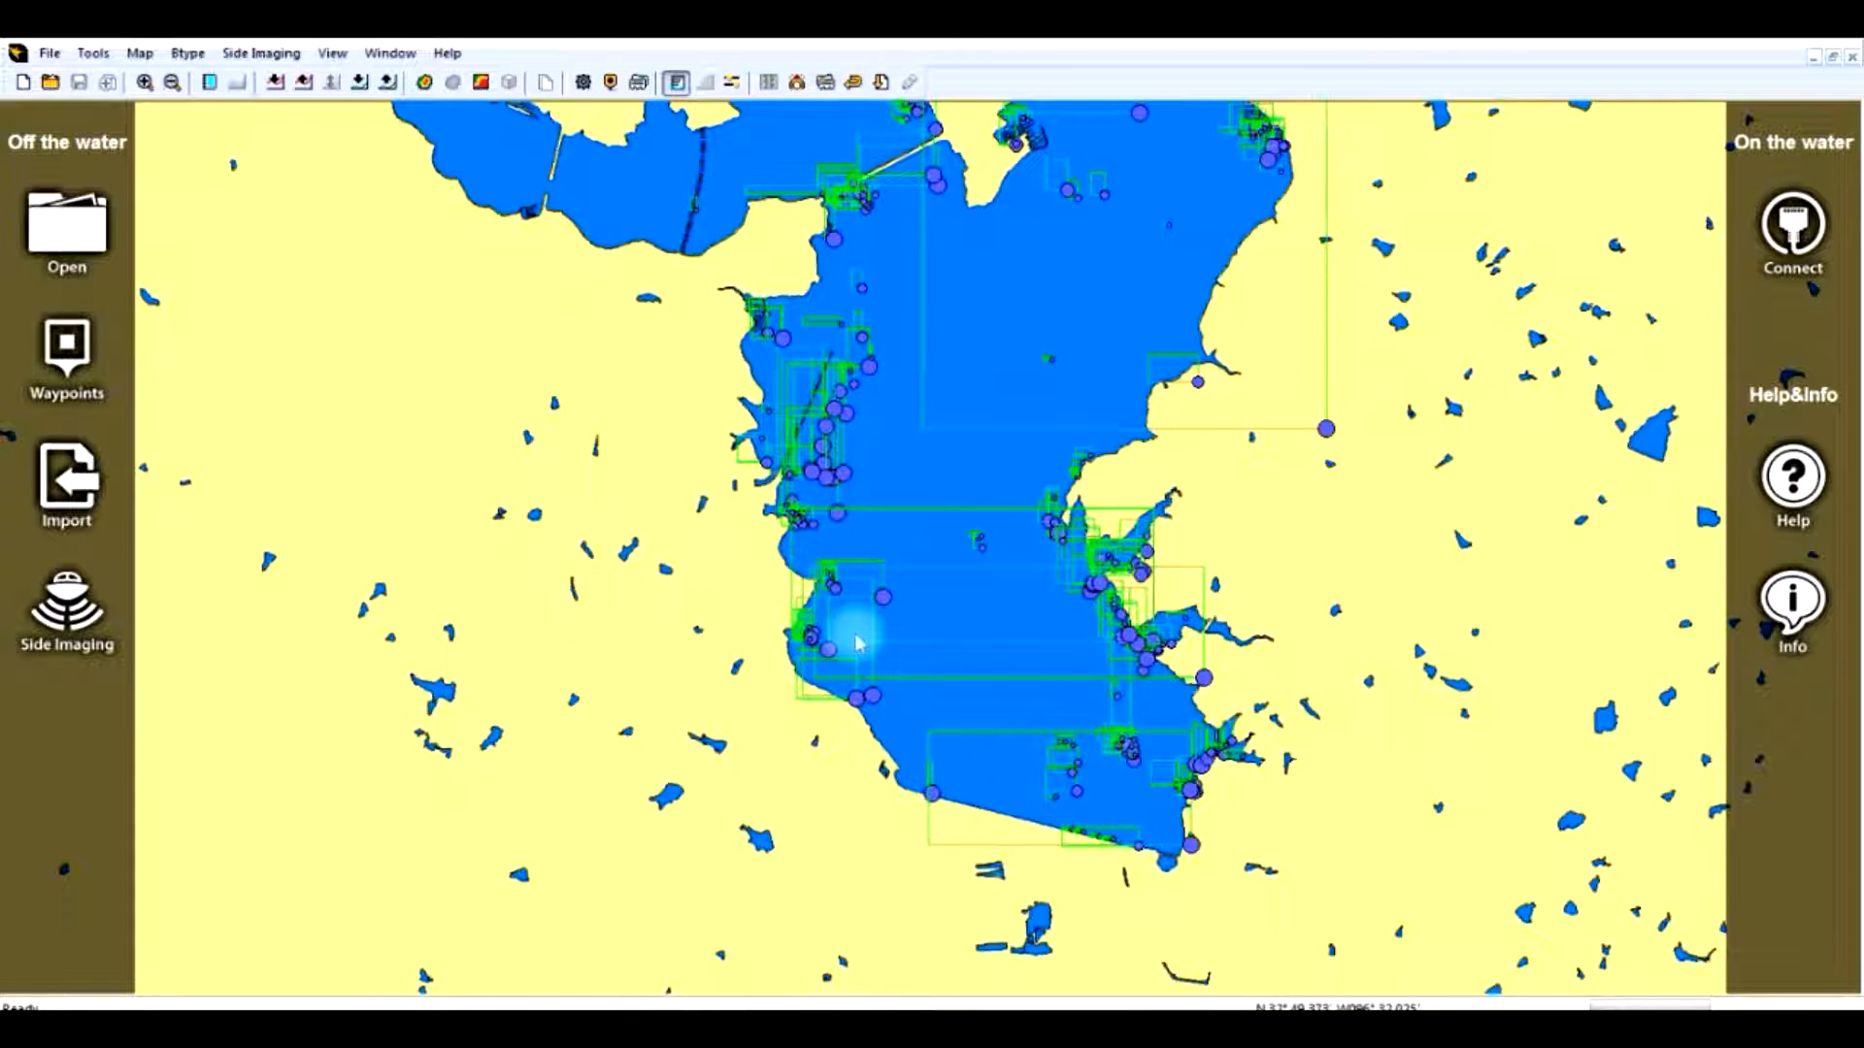
Map the area around the small cove on the peninsula's western shore, just north of the causeway, from the overview chart
left_click_drag(762, 210, 760, 548)
left_click_drag(884, 450, 901, 491)
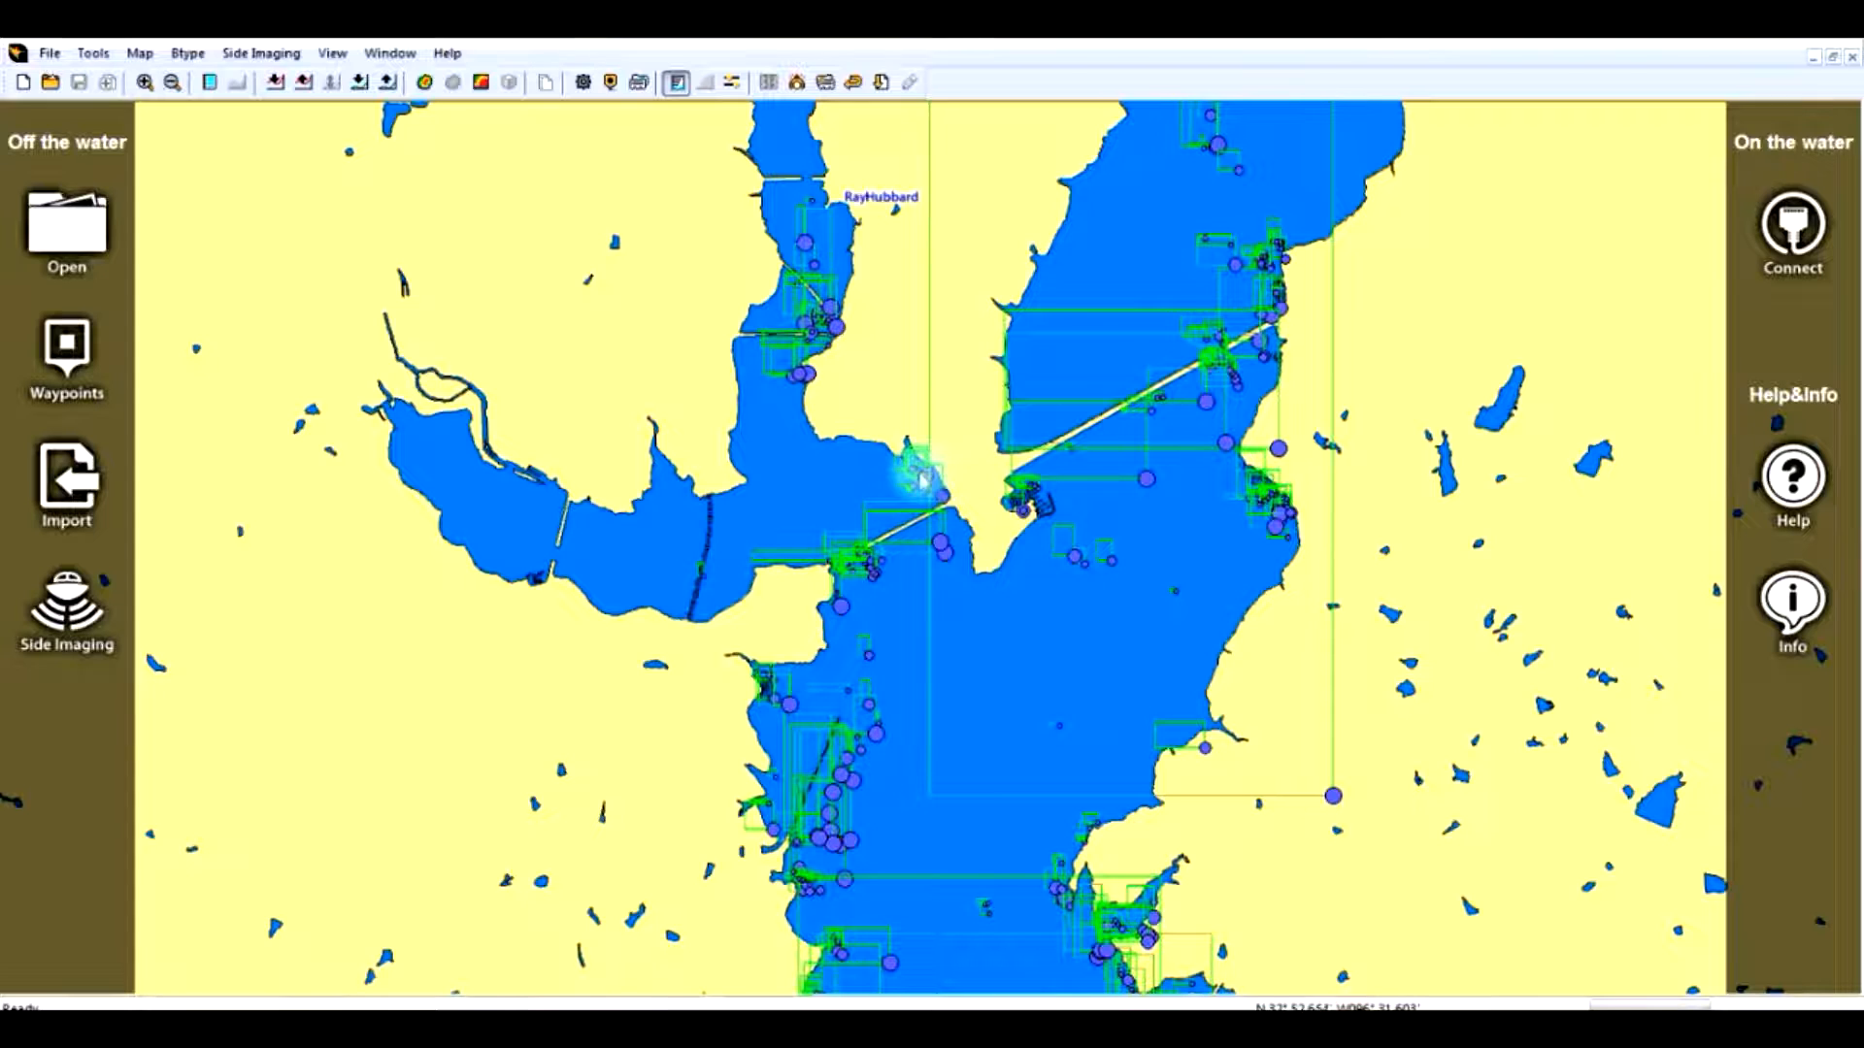
double_click(922, 464)
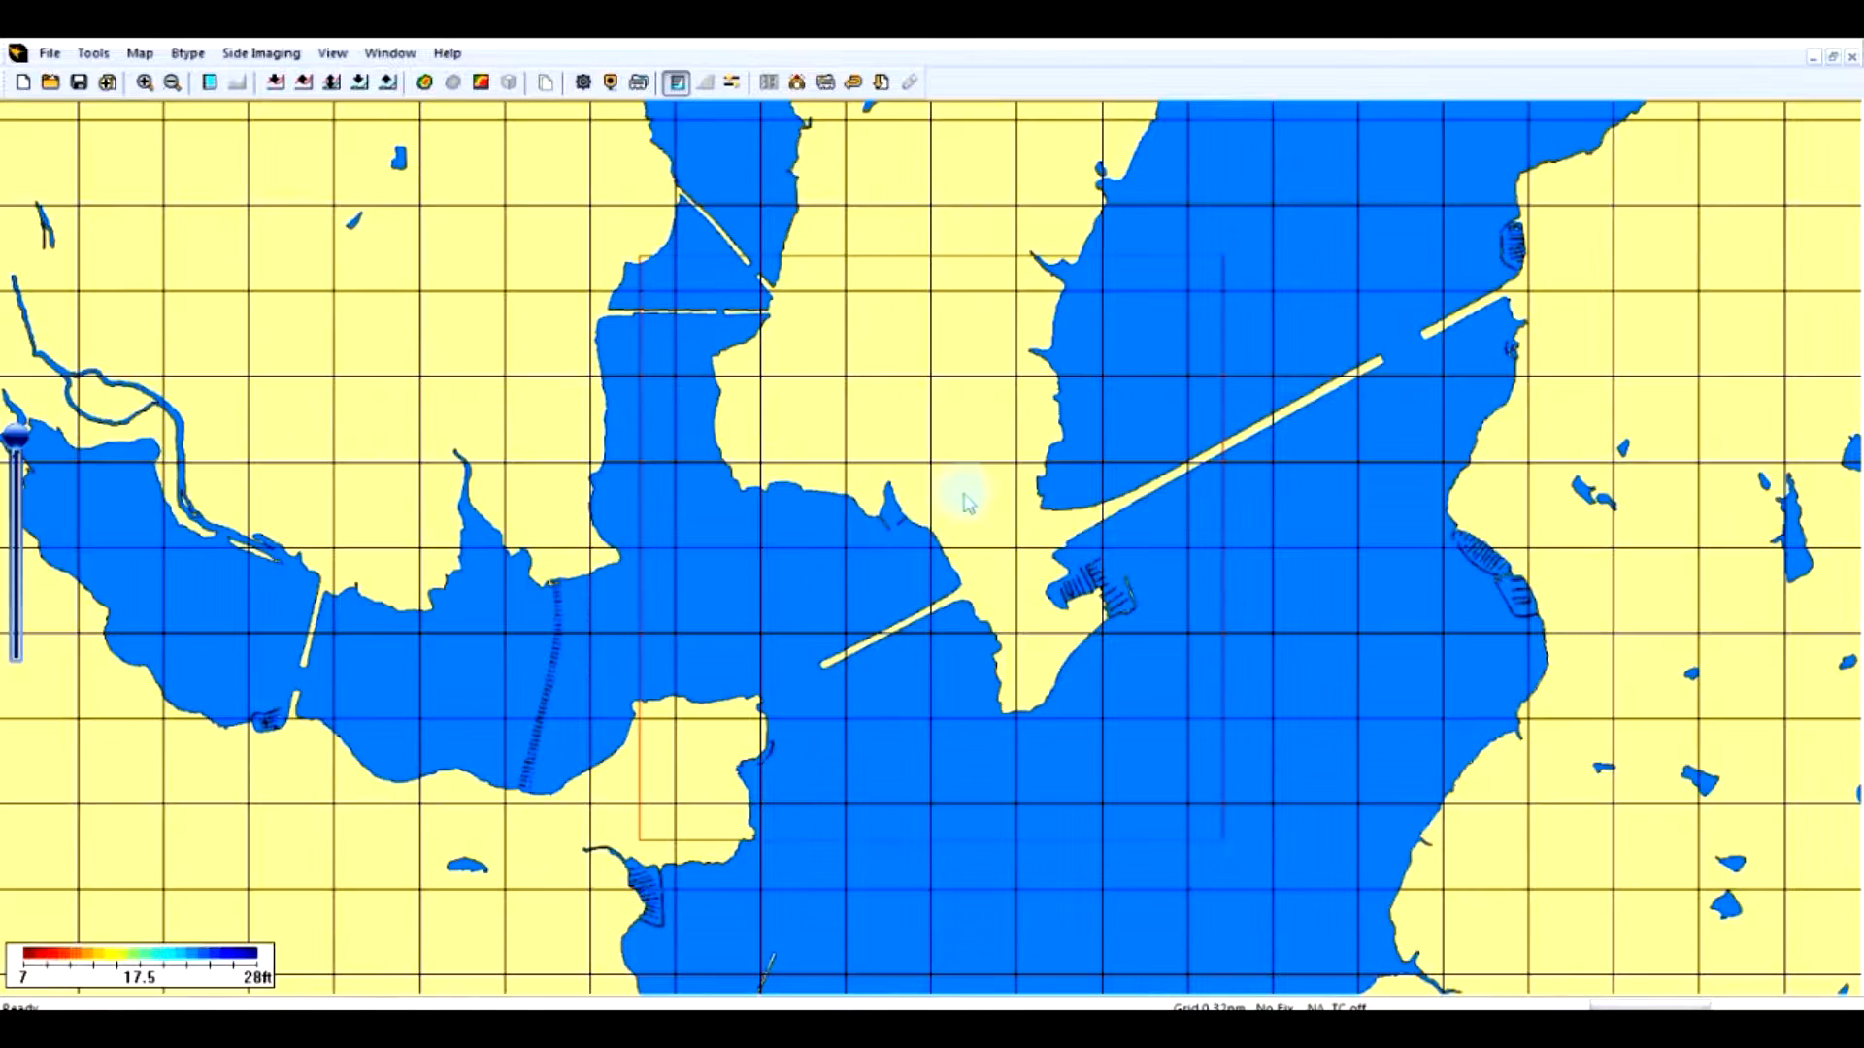
scroll(903, 548, "down", 2)
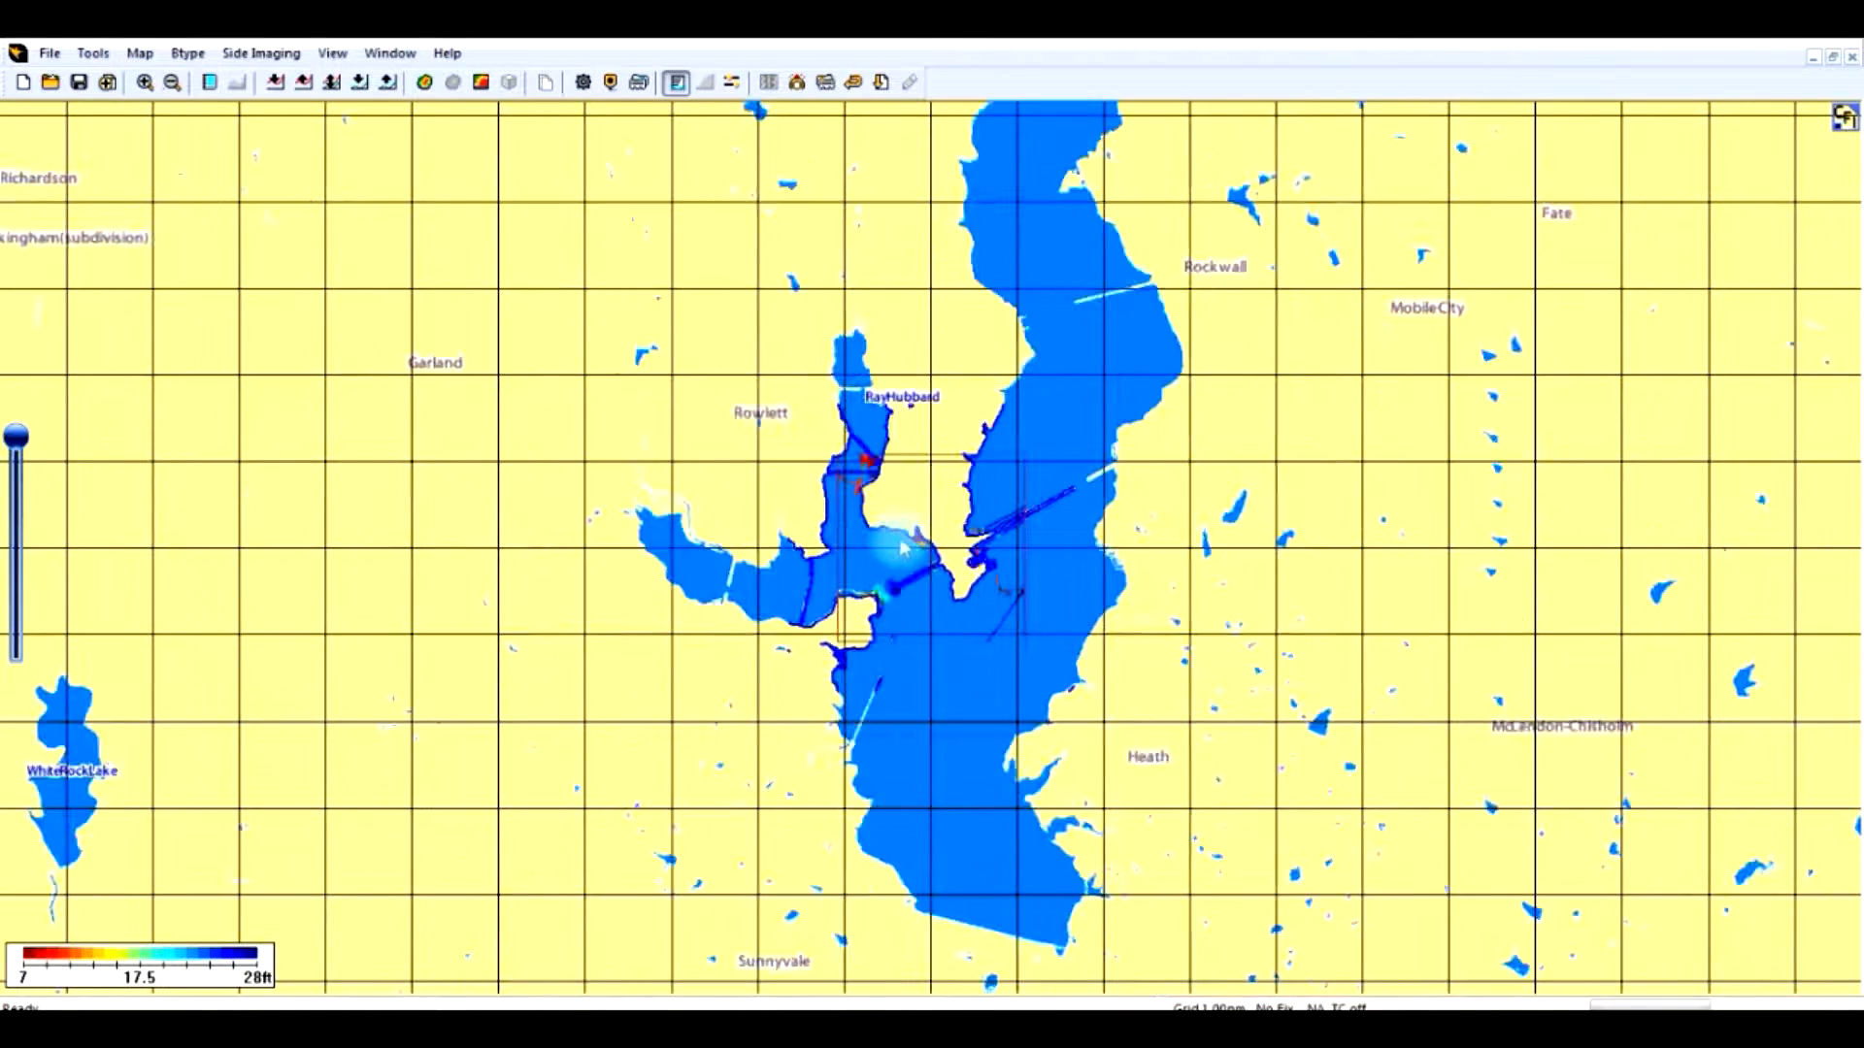
scroll(903, 548, "up", 3)
scroll(901, 546, "up", 1)
left_click_drag(804, 514, 961, 502)
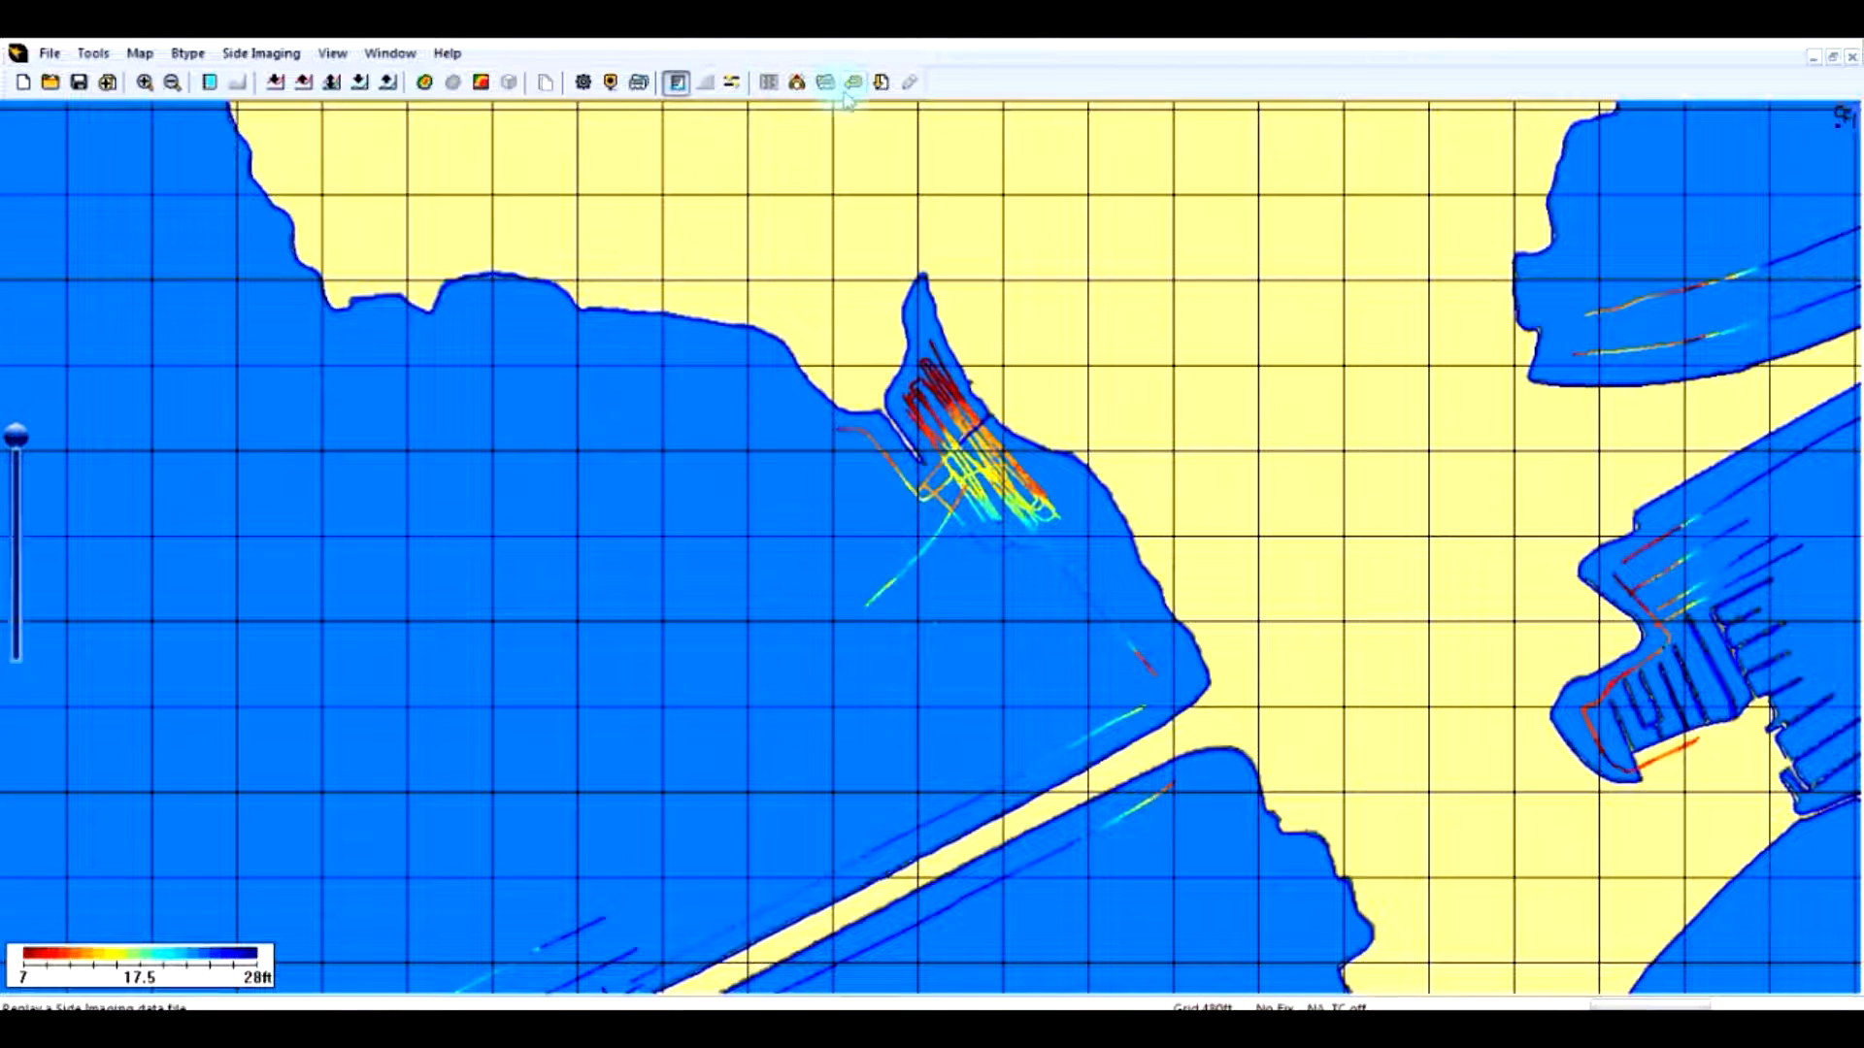
Draw the side imaging from the AutoChart SI file index DalRock Fishing Pier.sii on the map
left_click(882, 83)
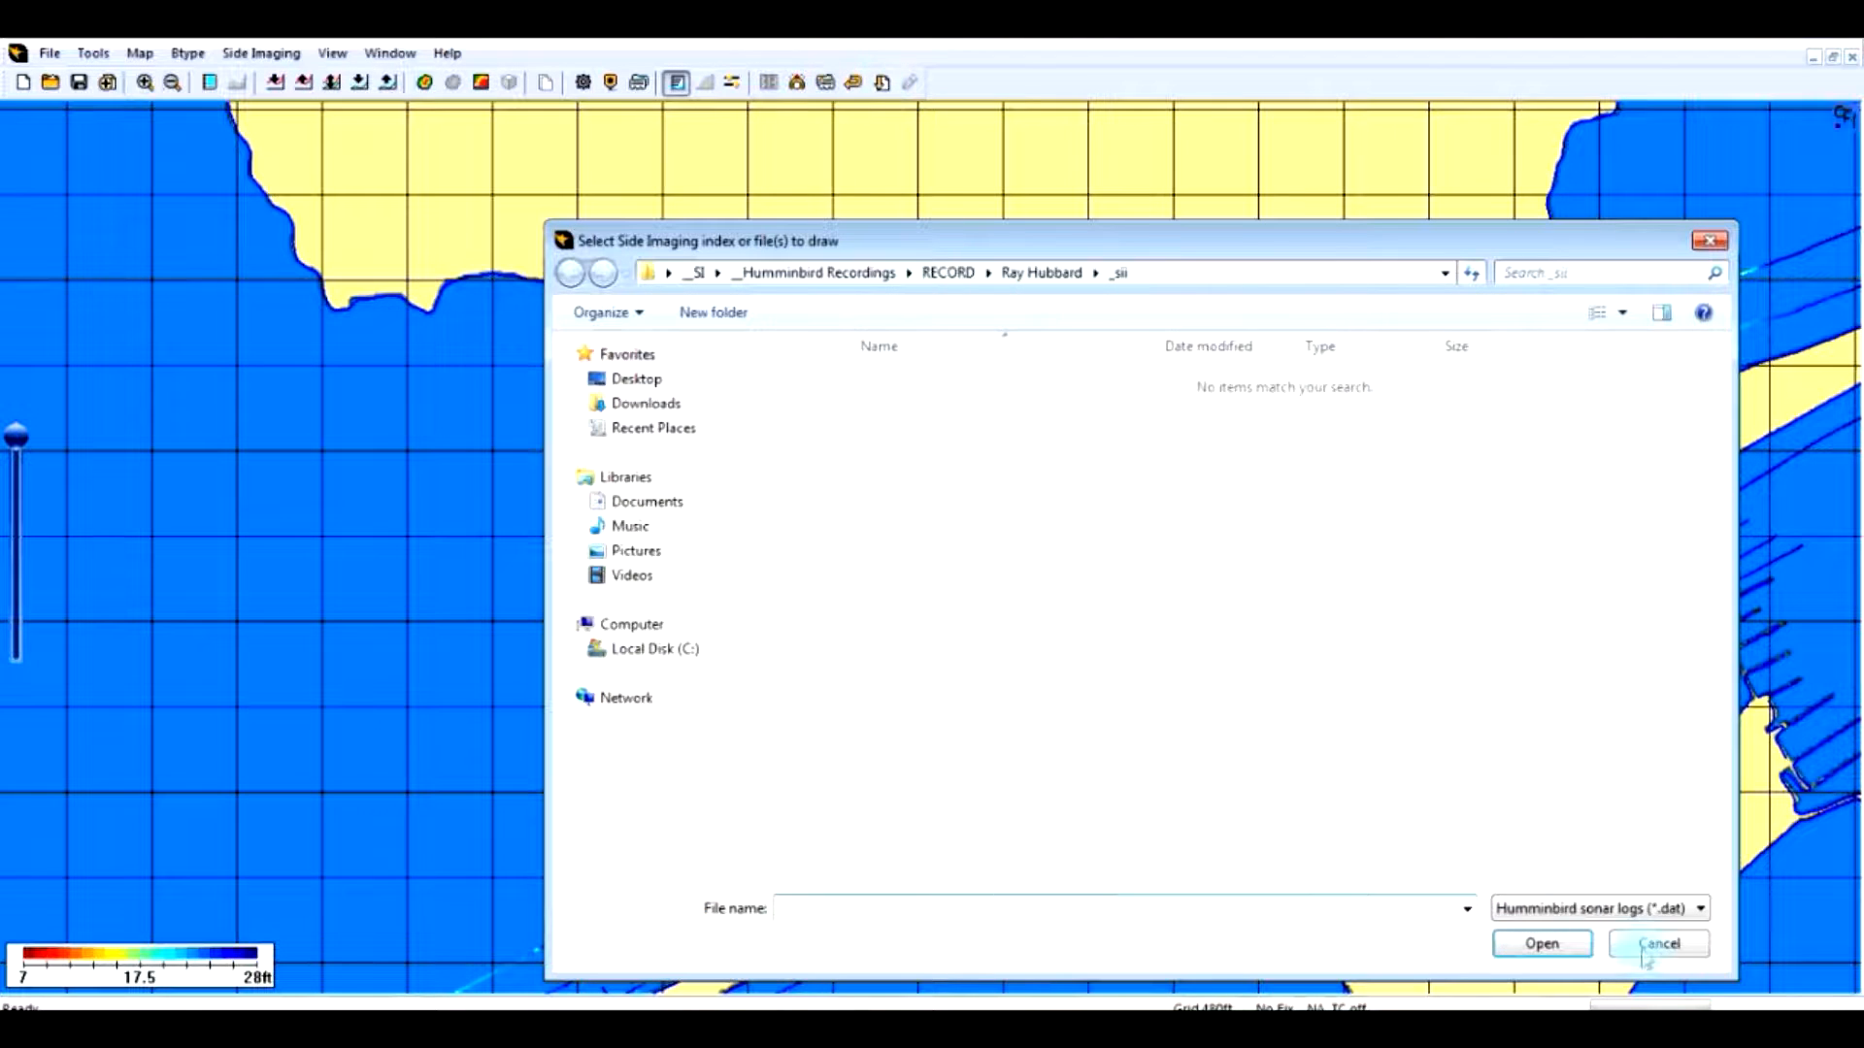
left_click(1701, 909)
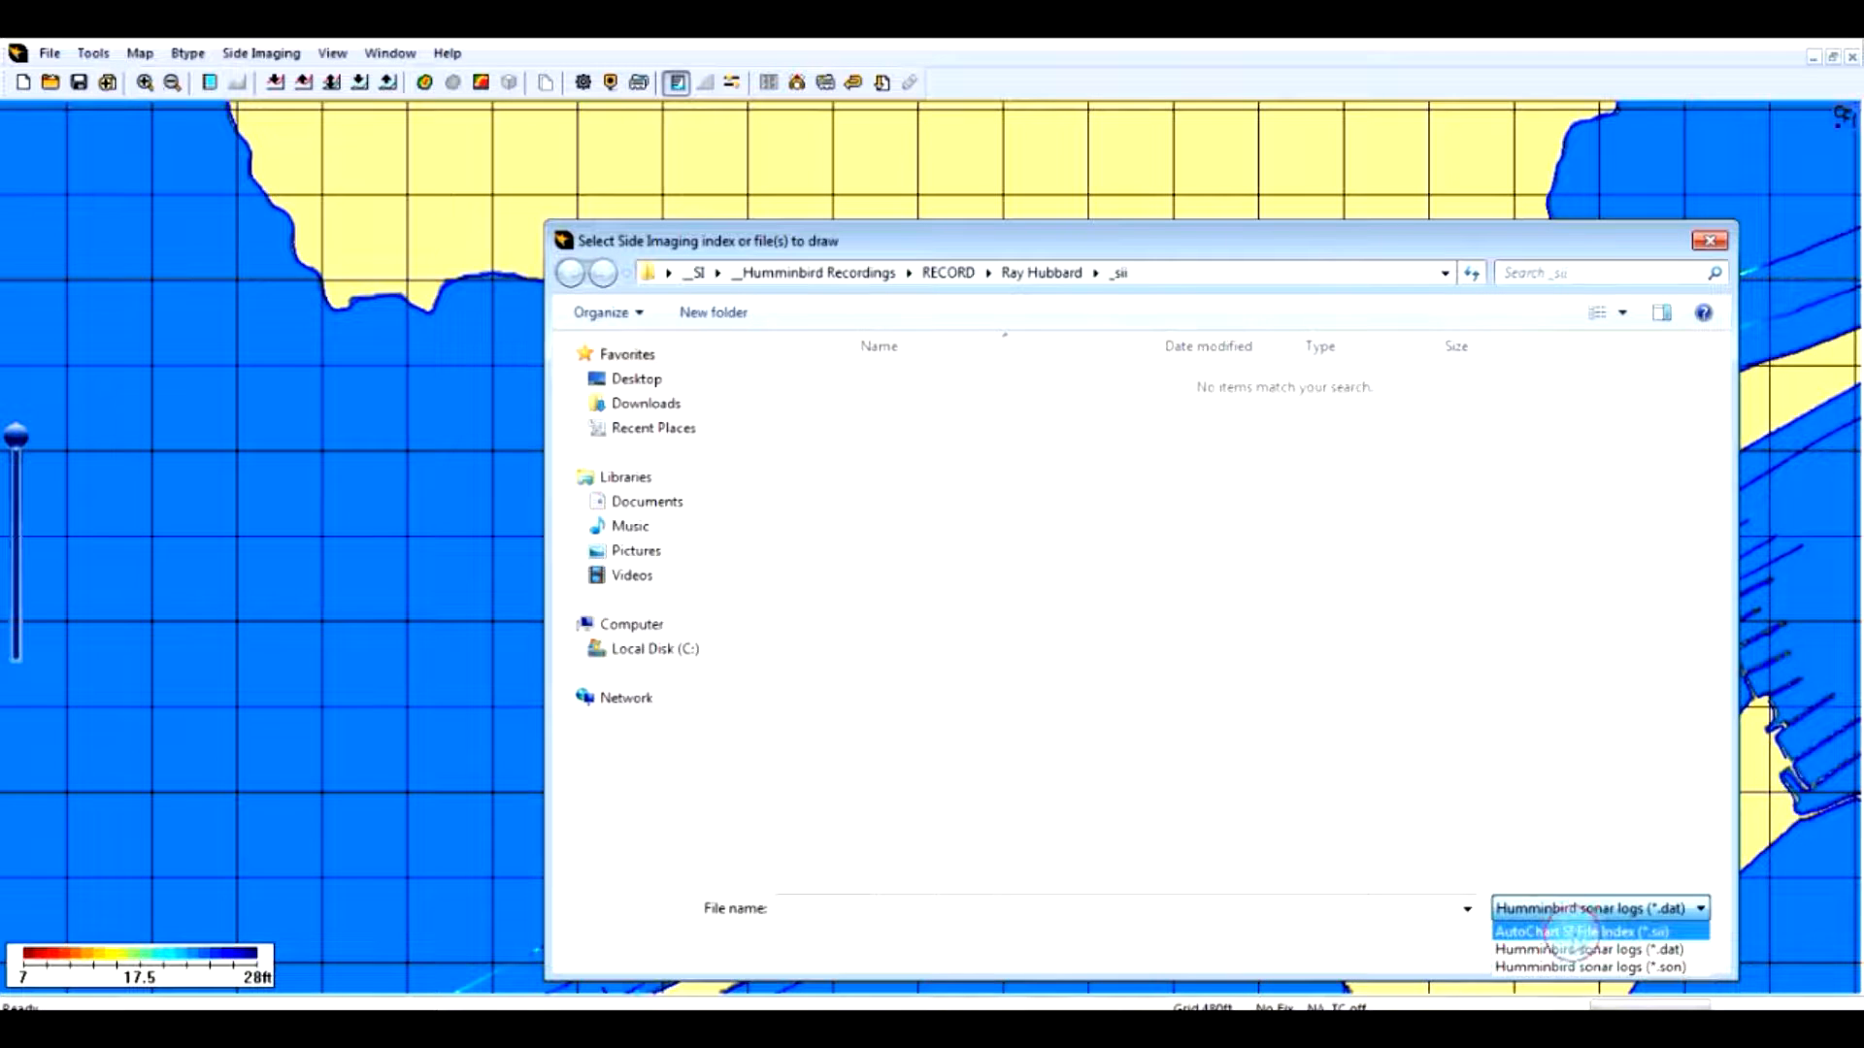
left_click(1570, 932)
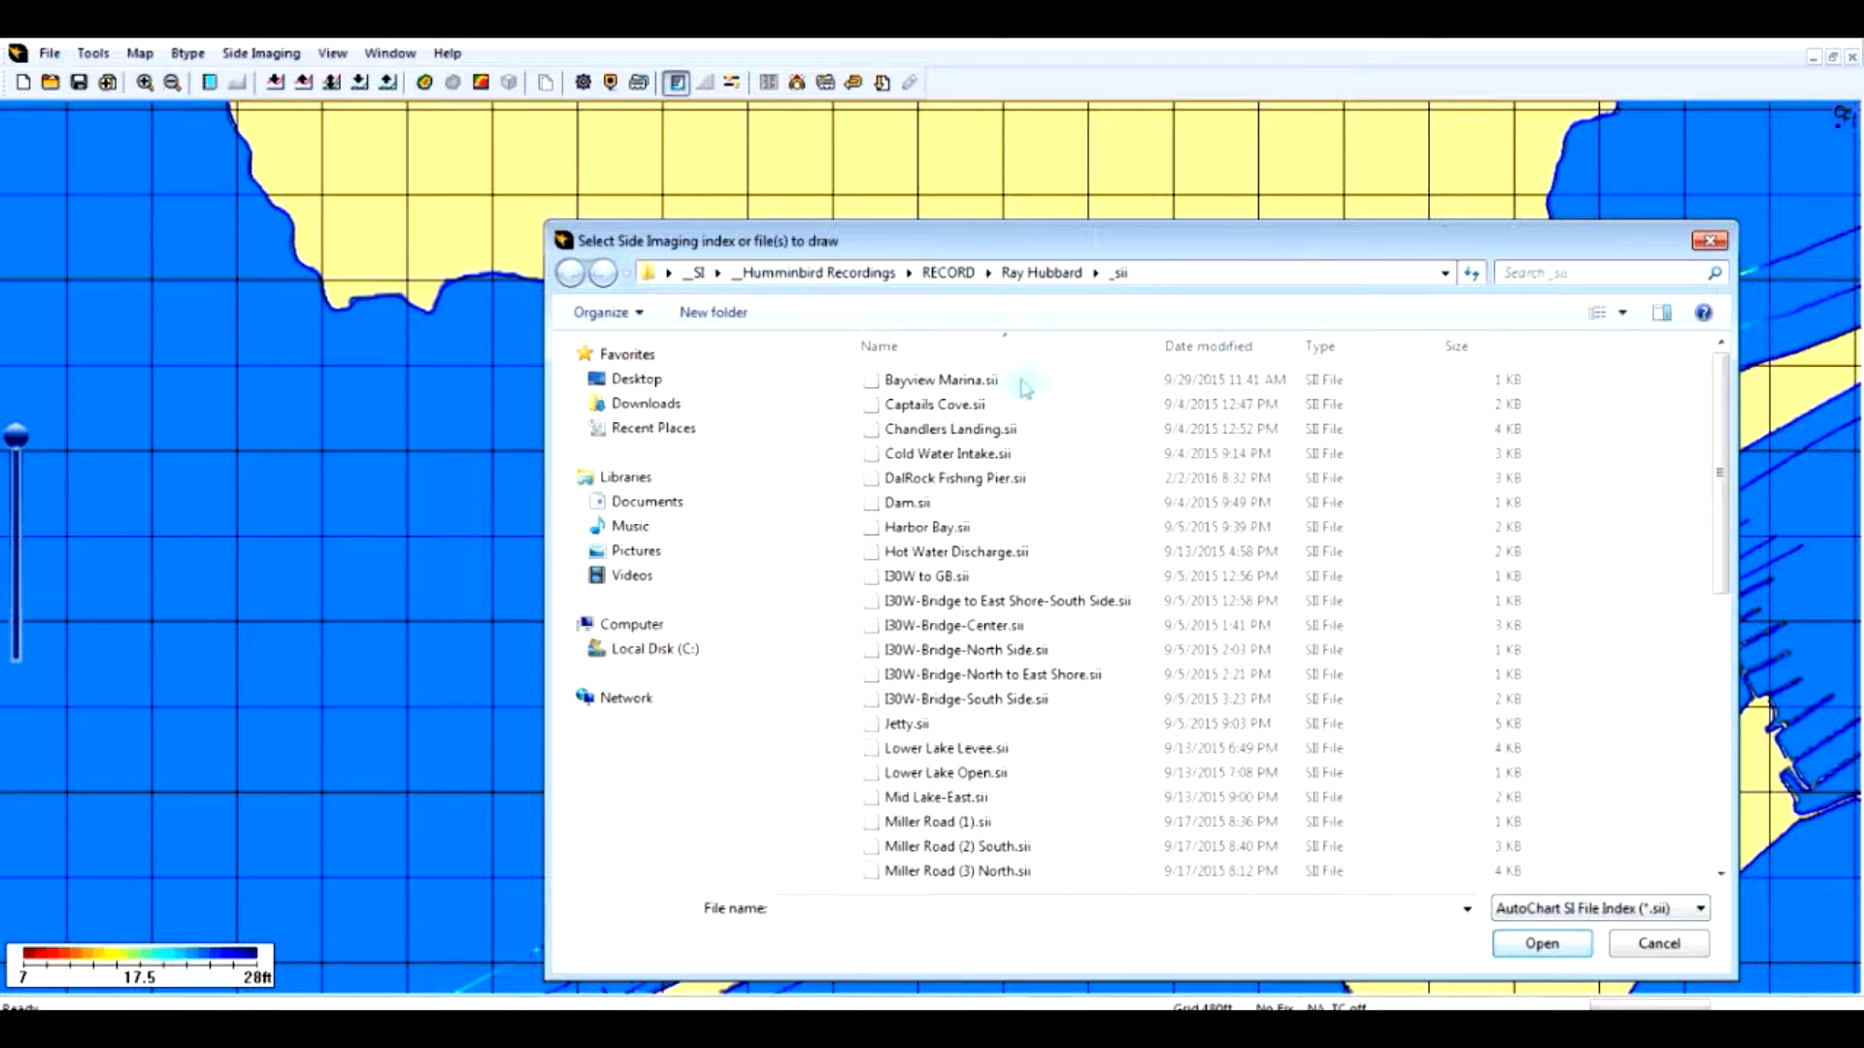
mouse_move(1723, 491)
left_mouse_down()
mouse_move(1707, 613)
mouse_move(1713, 512)
left_mouse_up()
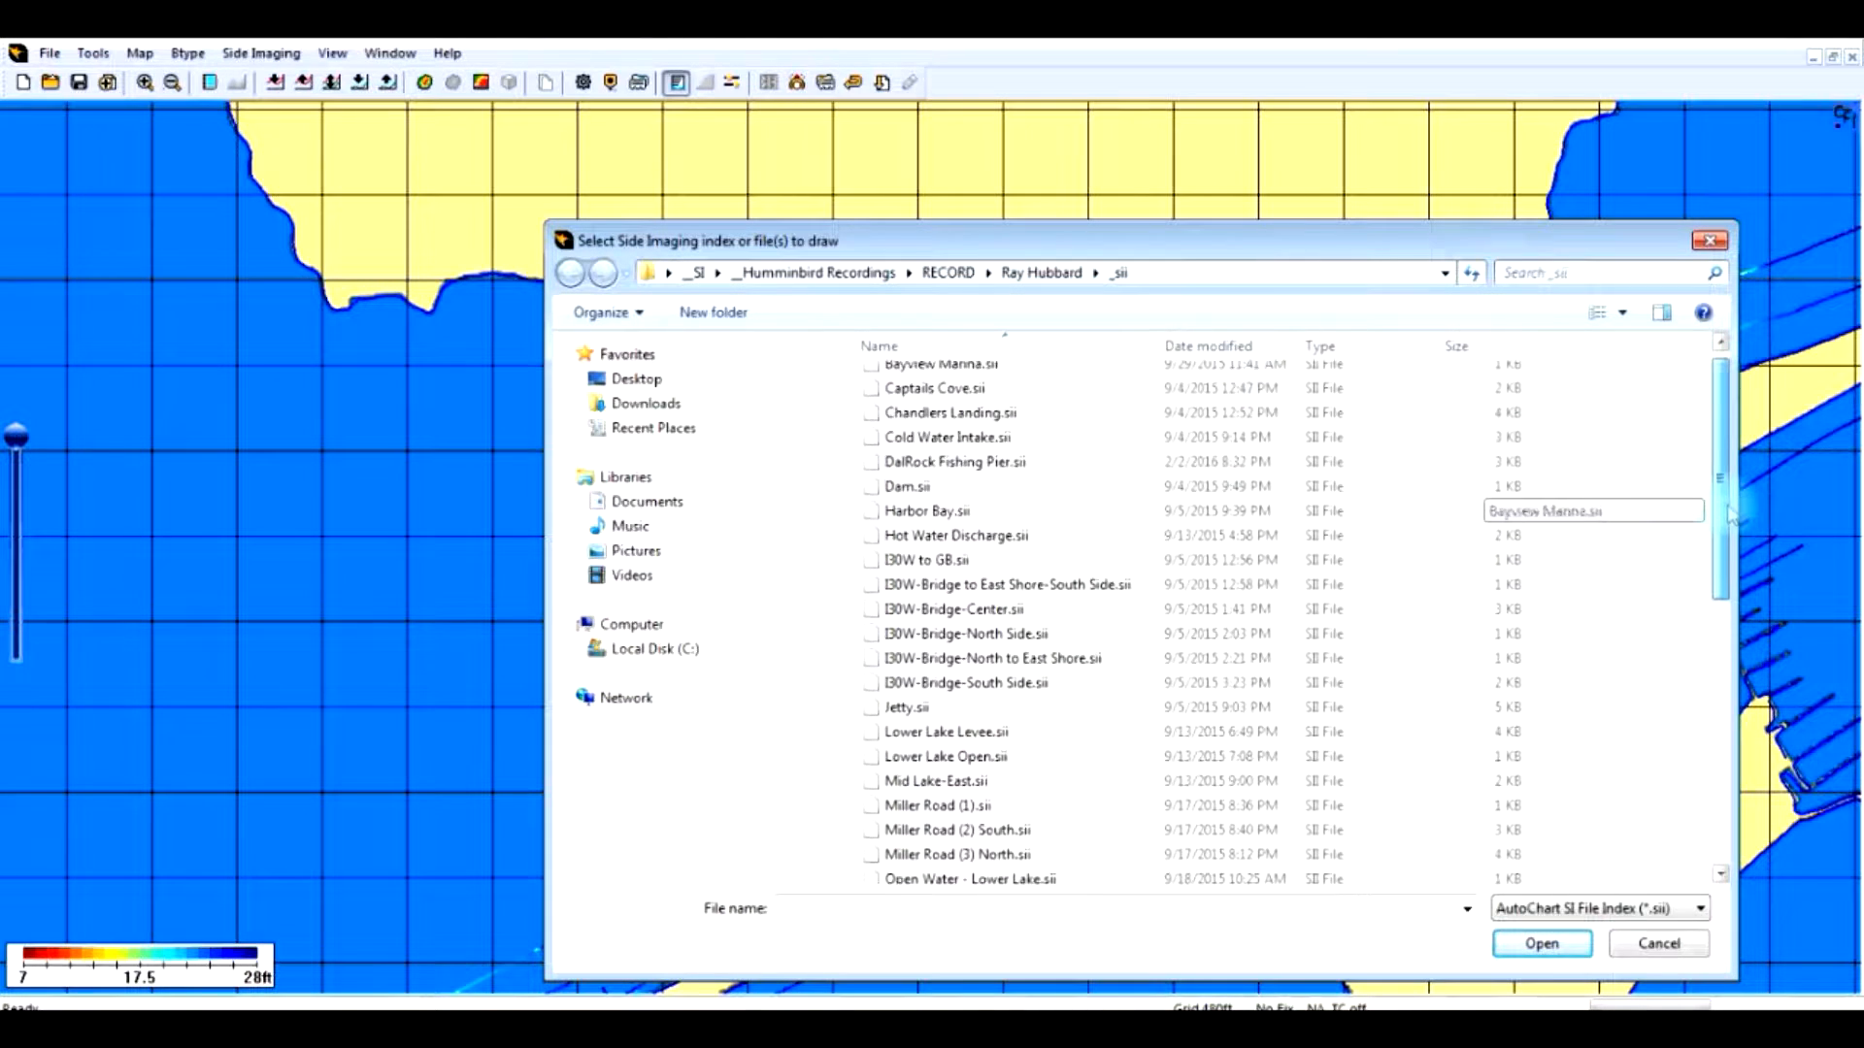
double_click(987, 471)
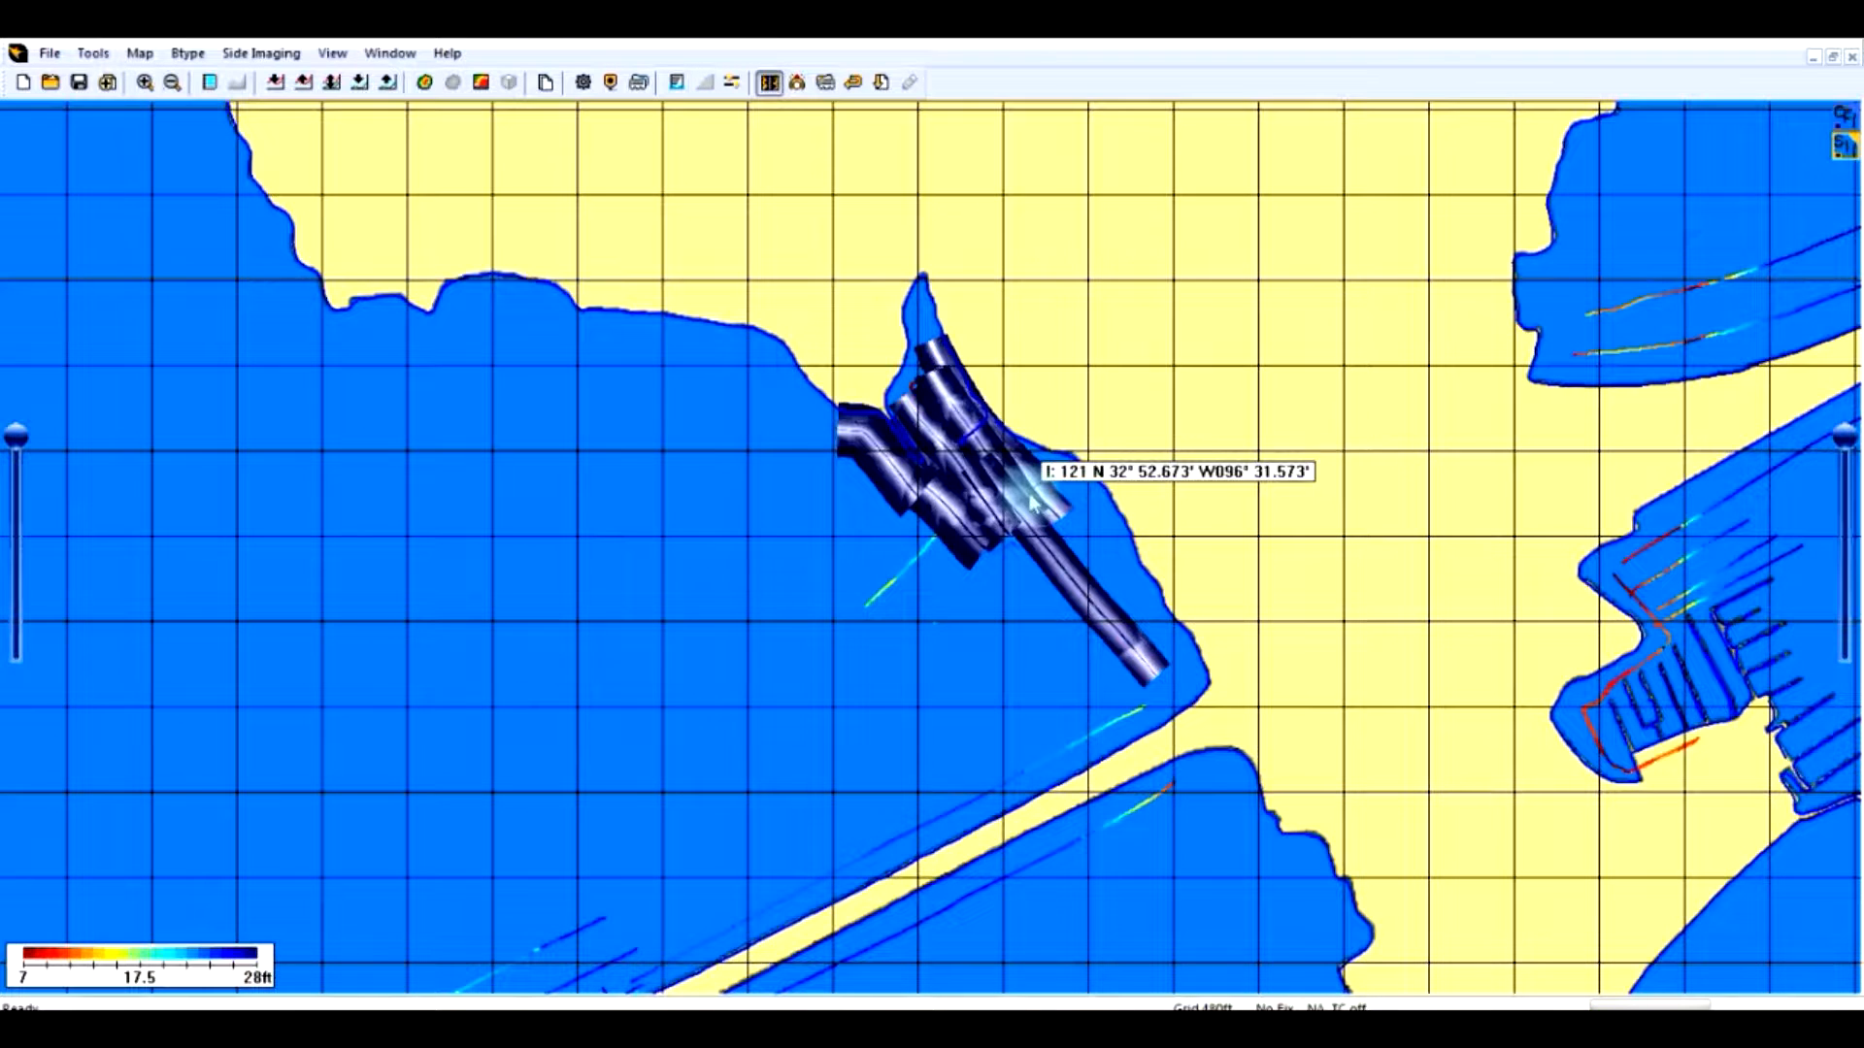
Examine the overlapping side imaging strips over the DalRock Fishing Pier cove up close
scroll(1012, 521, "up", 2)
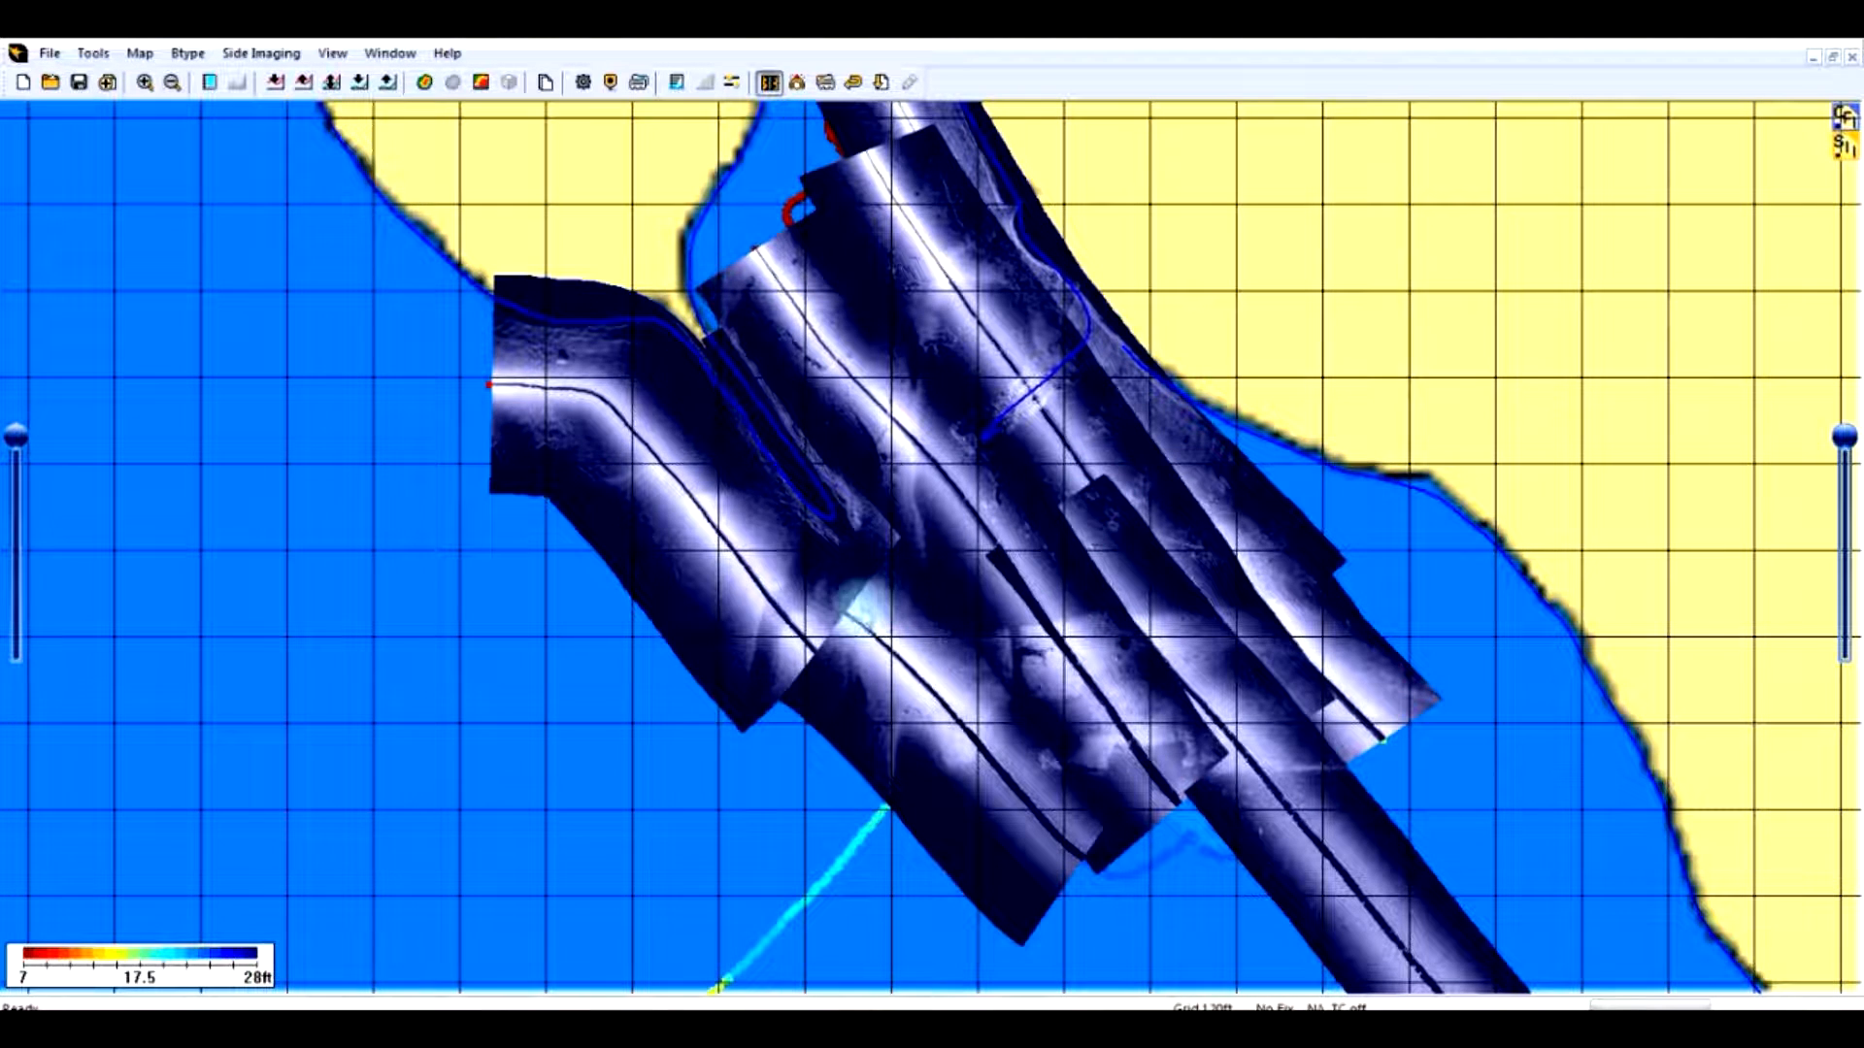
scroll(956, 459, "up", 1)
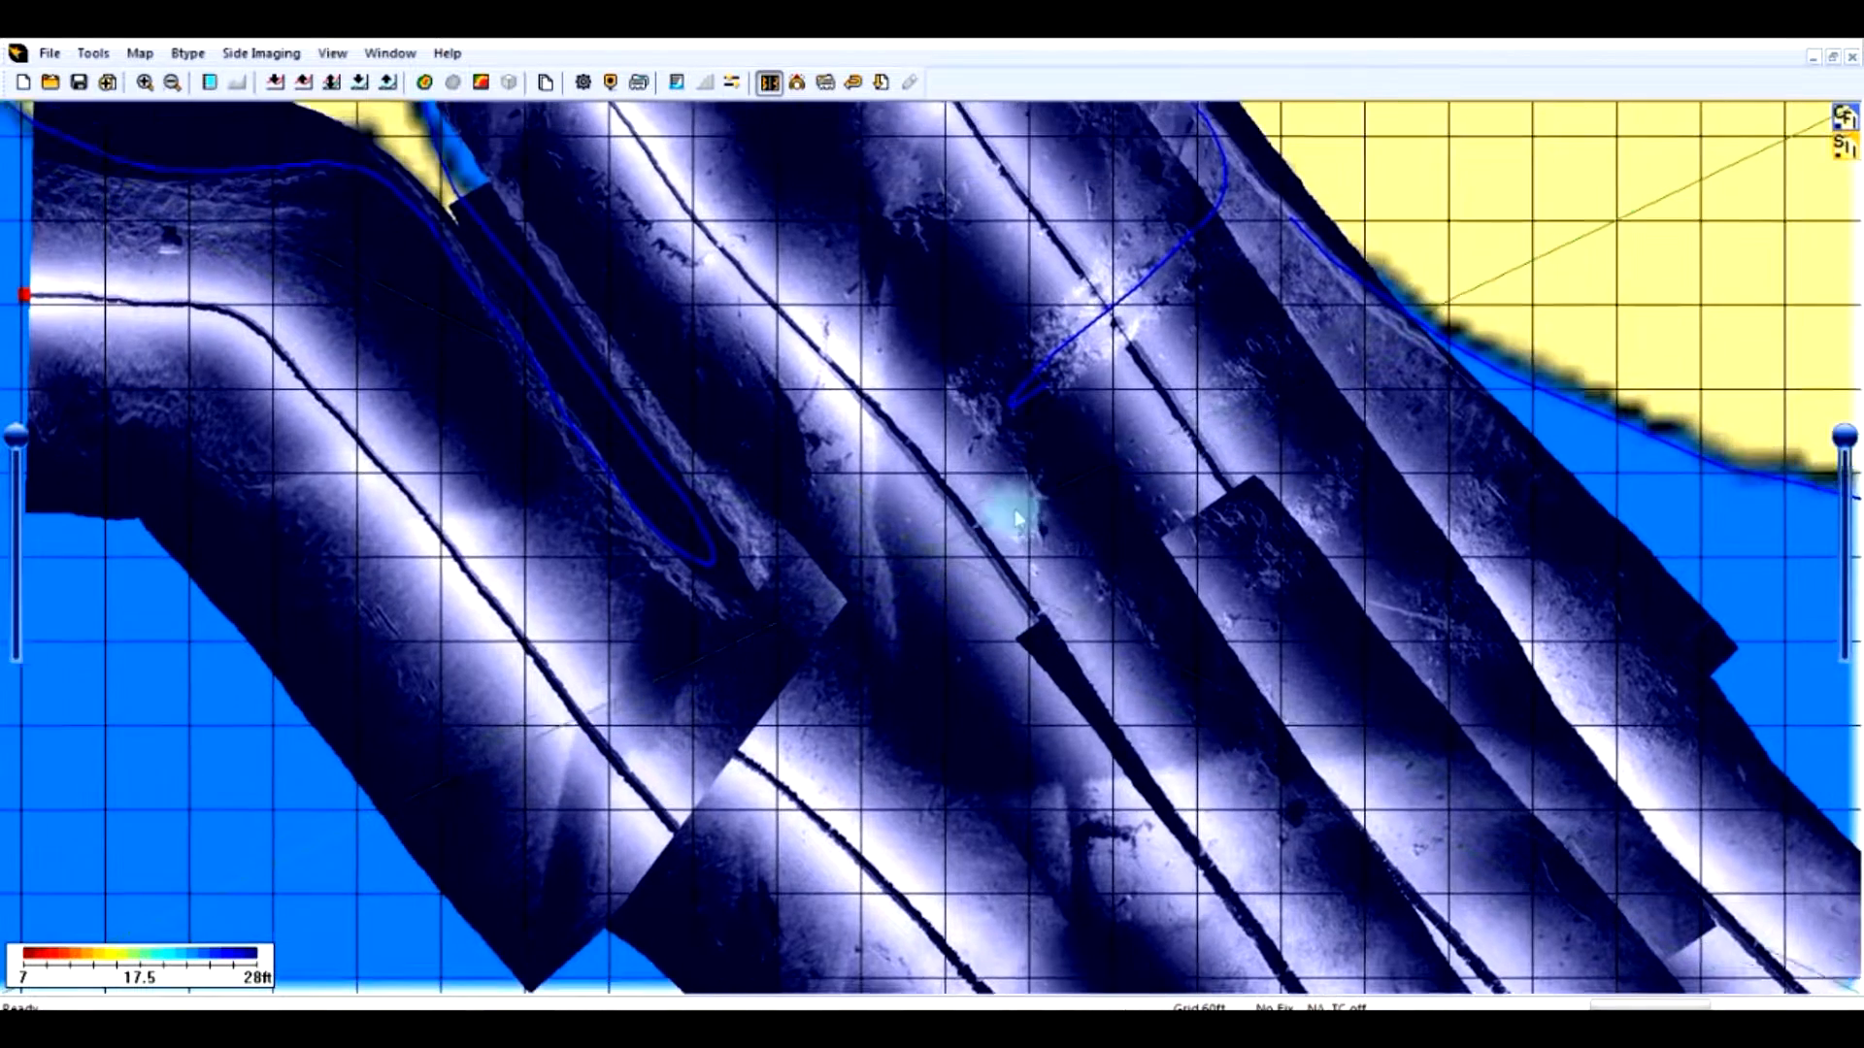
left_click_drag(1014, 510, 991, 605)
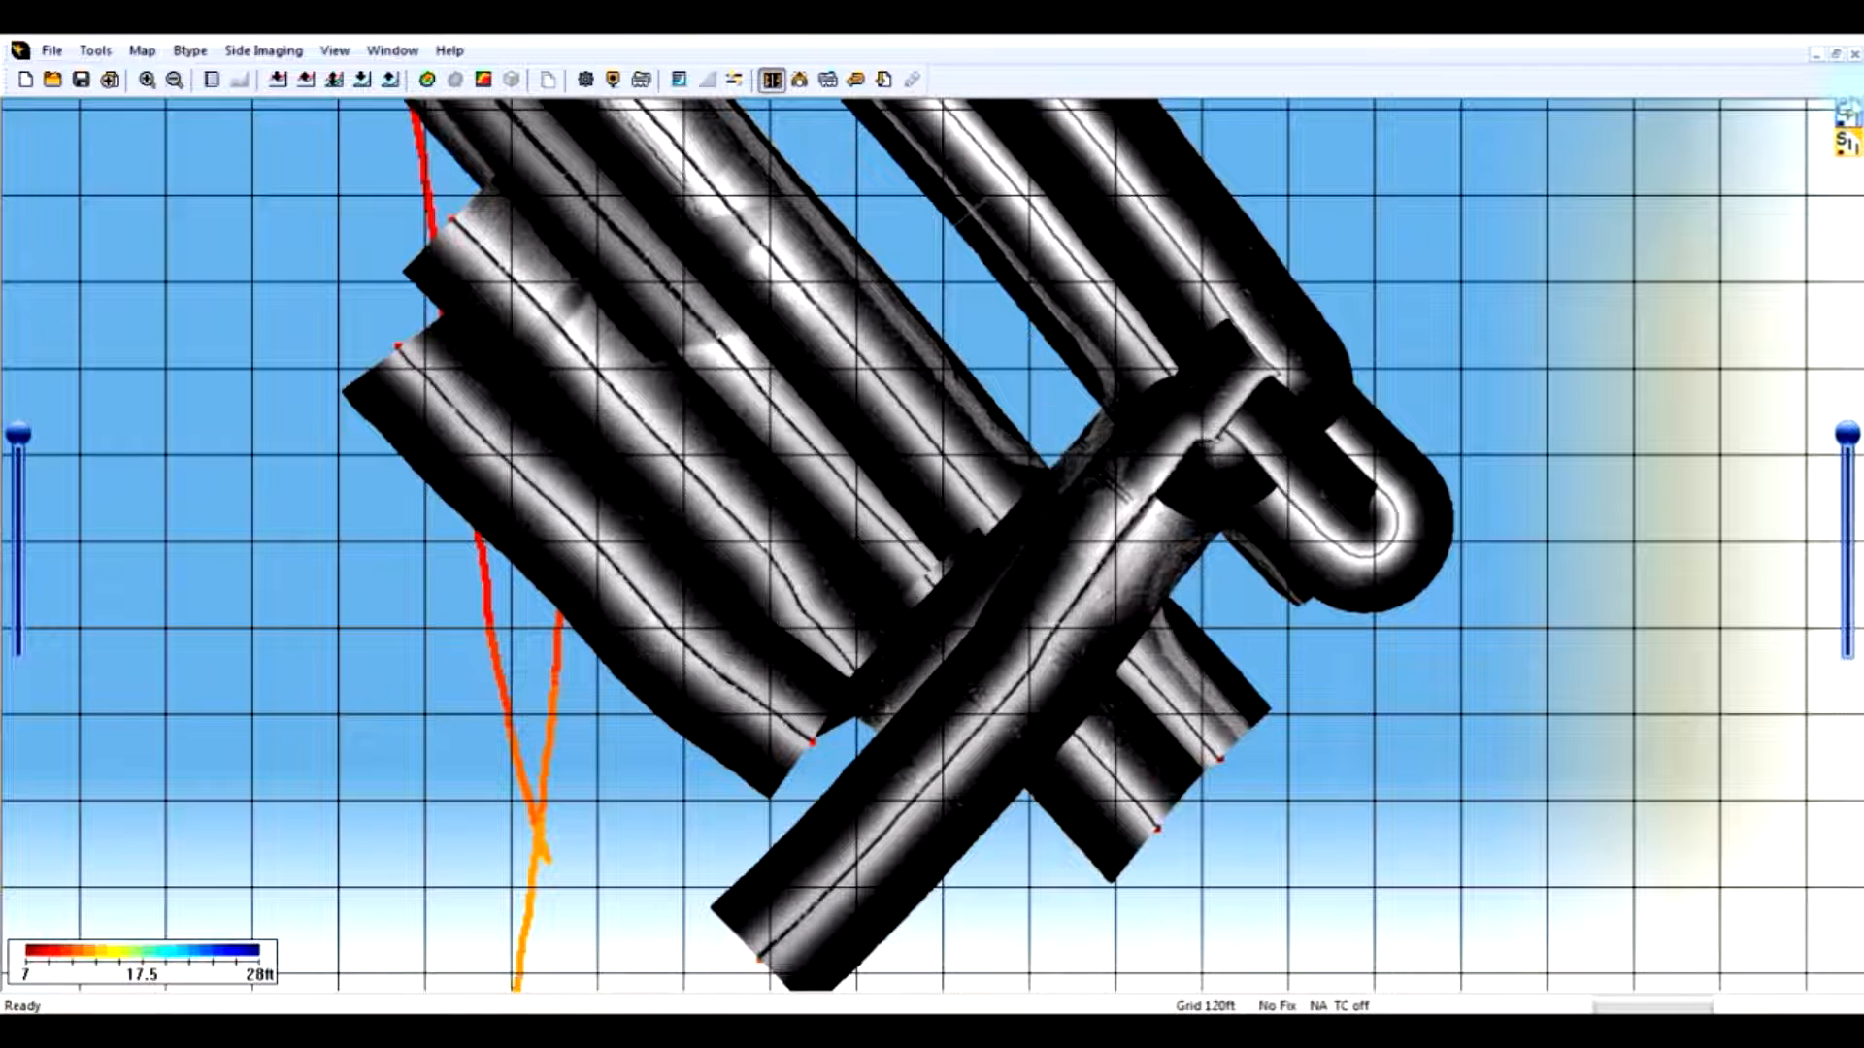
Open the Miller Road (3) North.sii index in the SI File Index Manager and place the dialog clear of the crossing side imaging strips
left_click(828, 79)
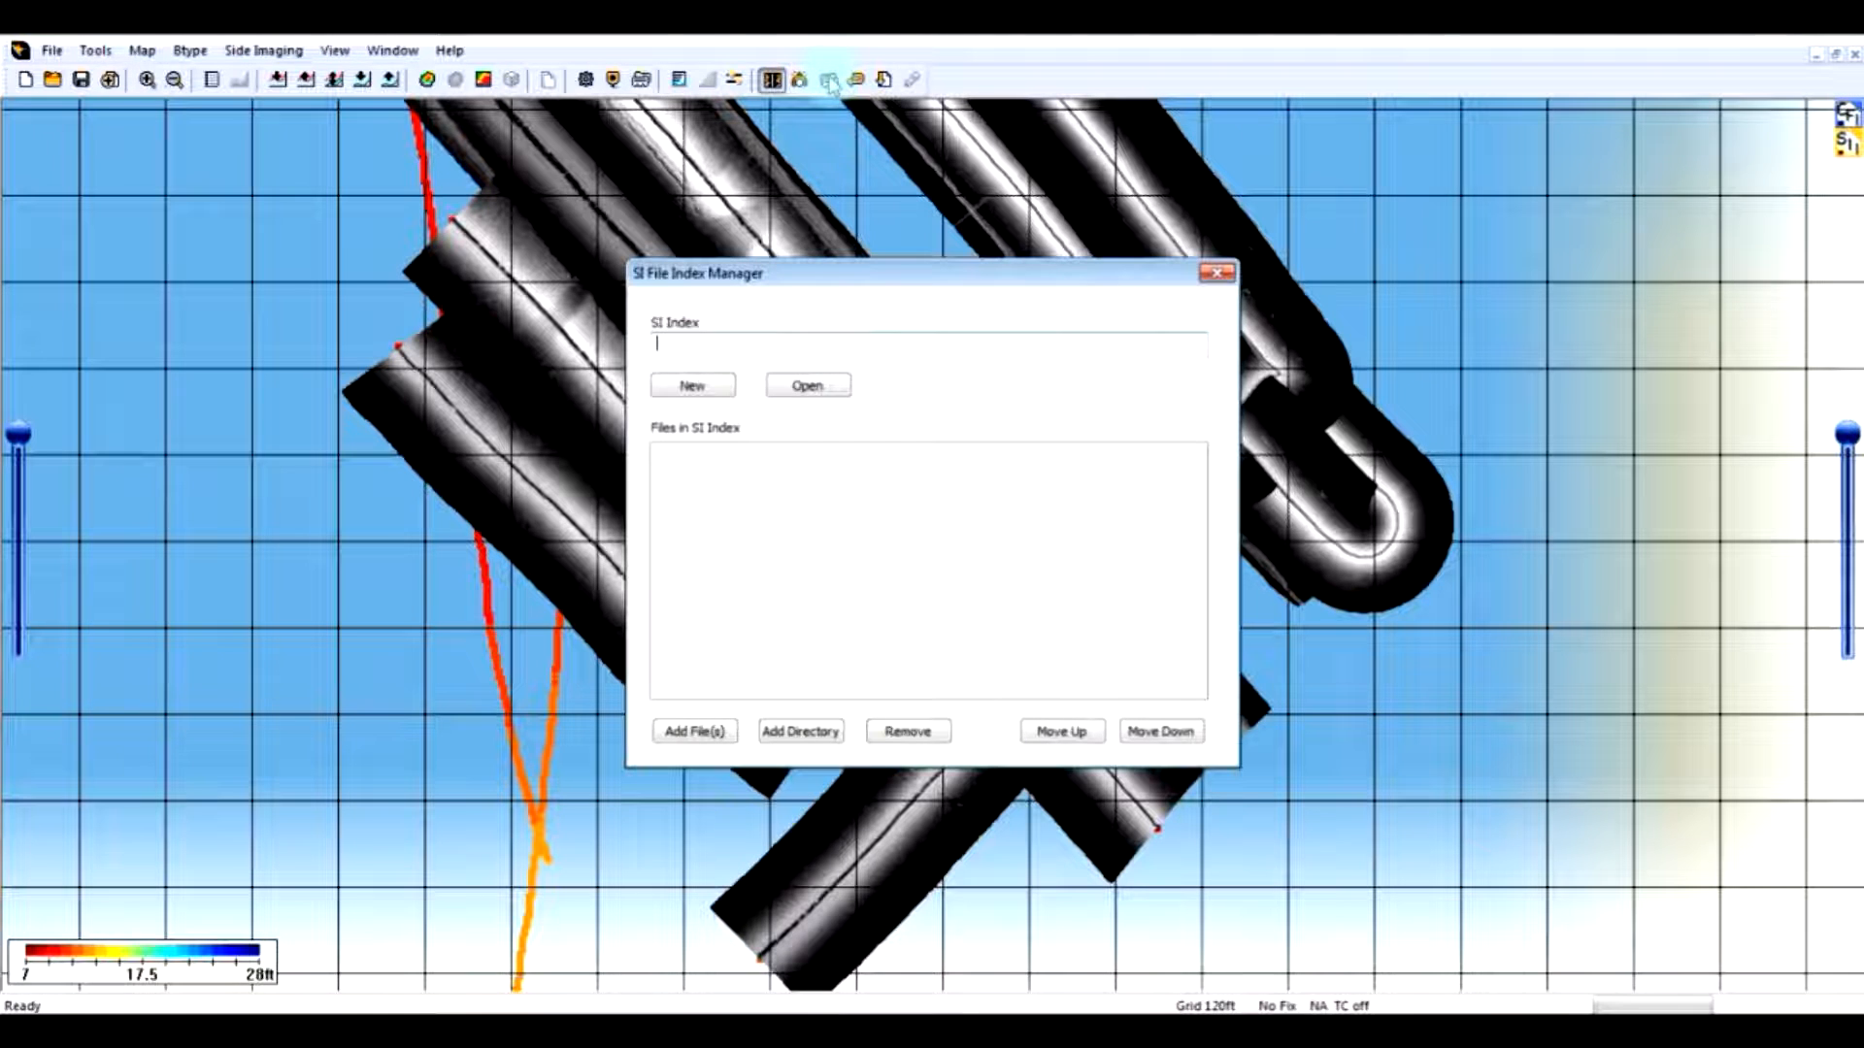
left_click(808, 387)
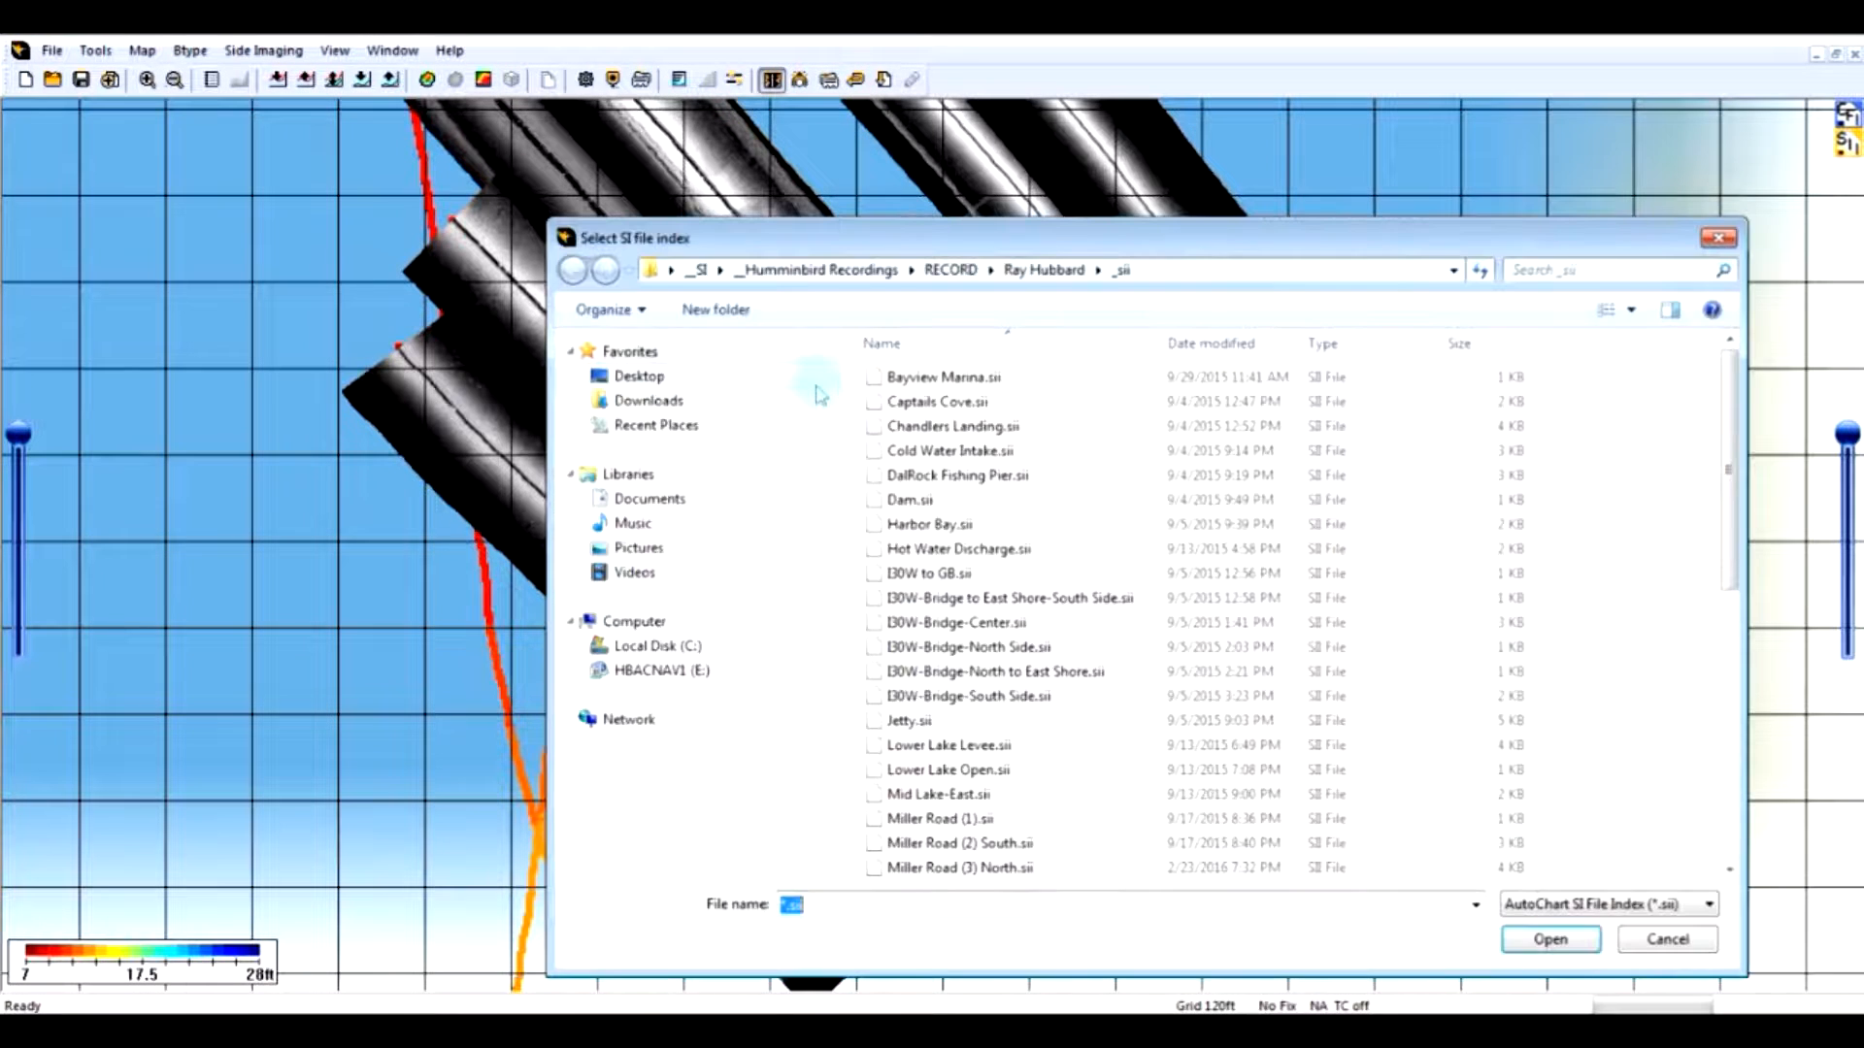
left_click(975, 867)
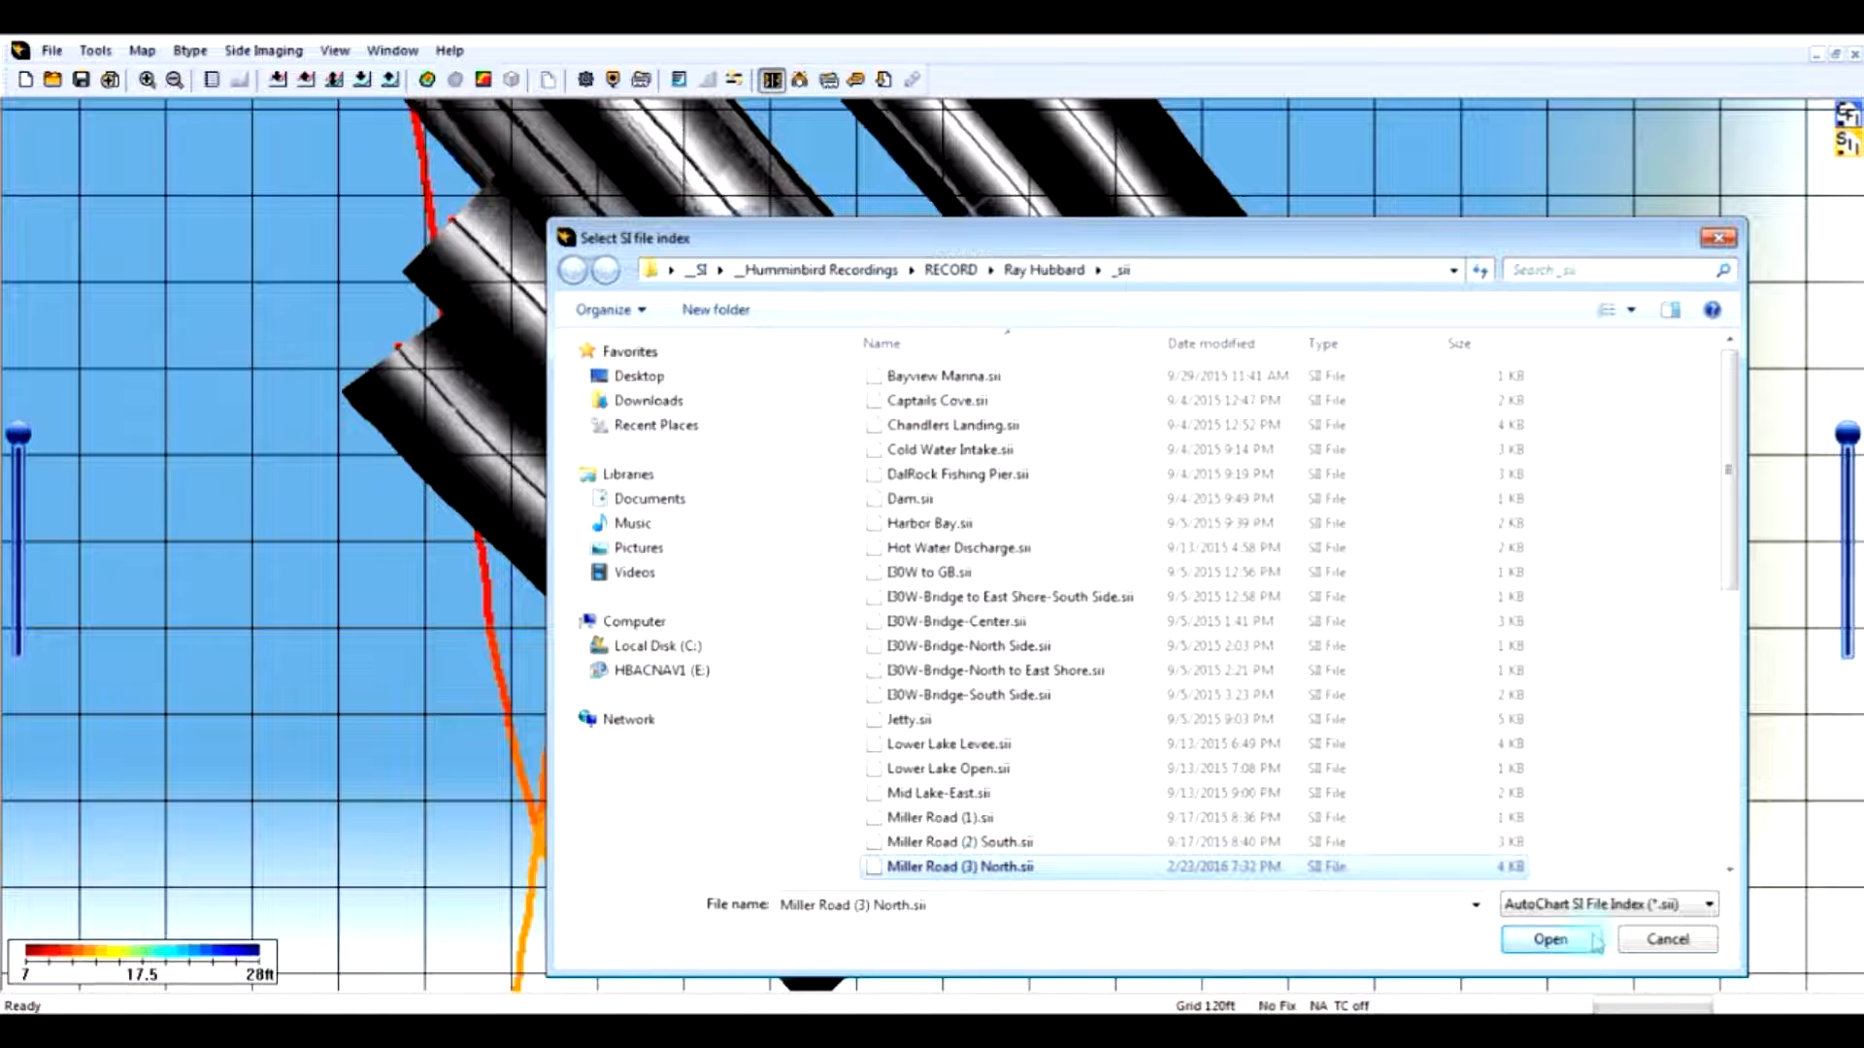
left_click(1551, 941)
left_click_drag(983, 298, 1575, 460)
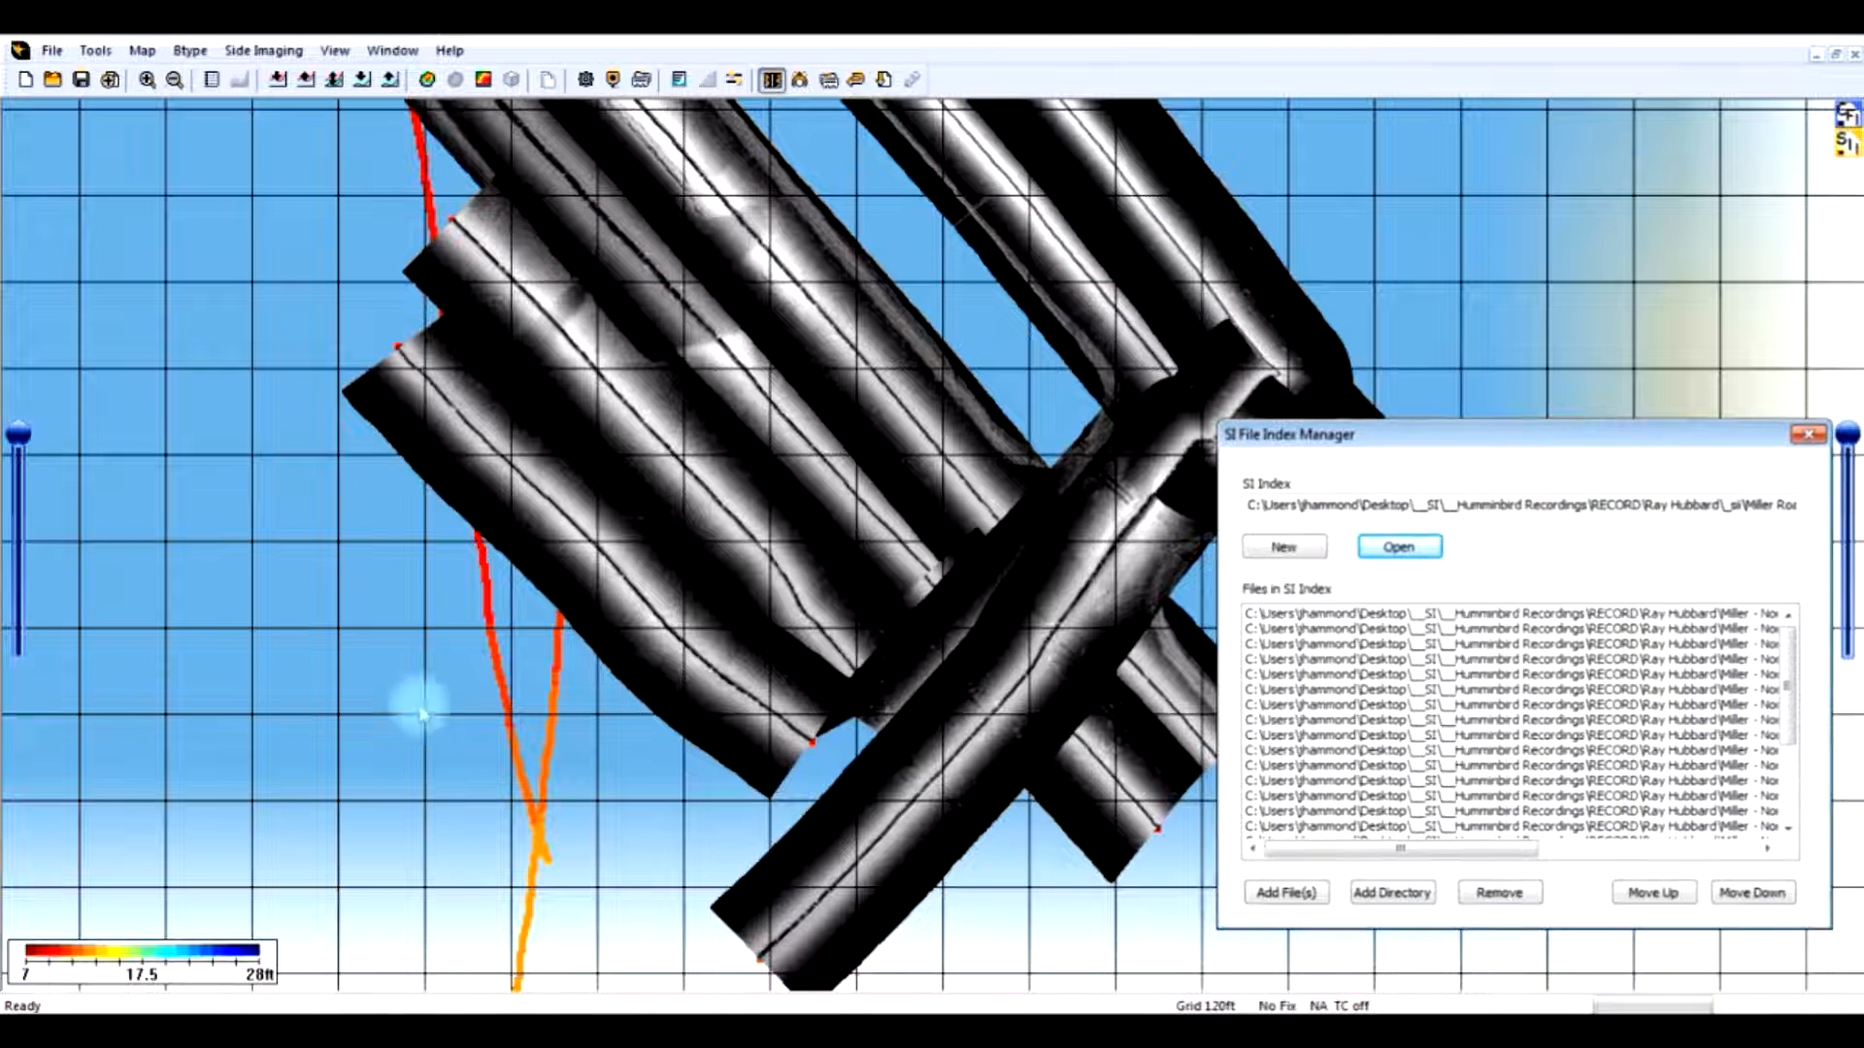
left_click_drag(1402, 436, 615, 280)
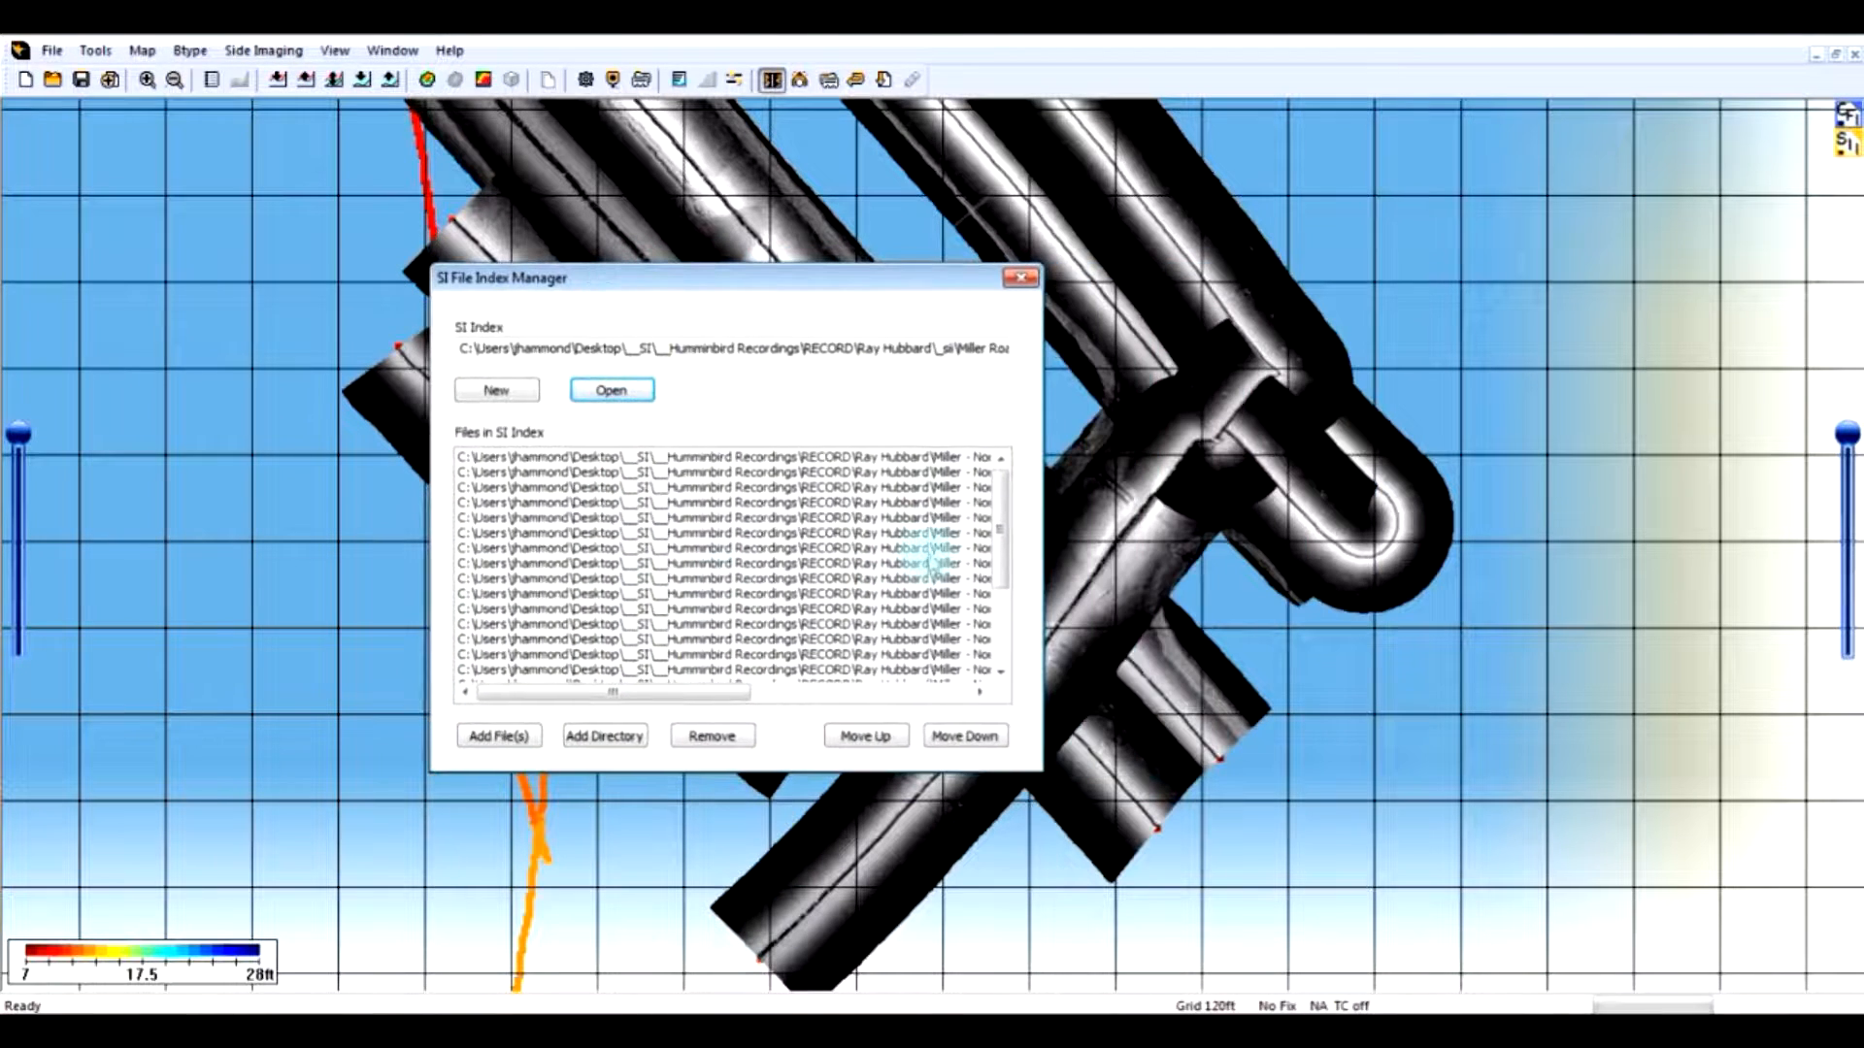
left_click_drag(840, 296, 551, 223)
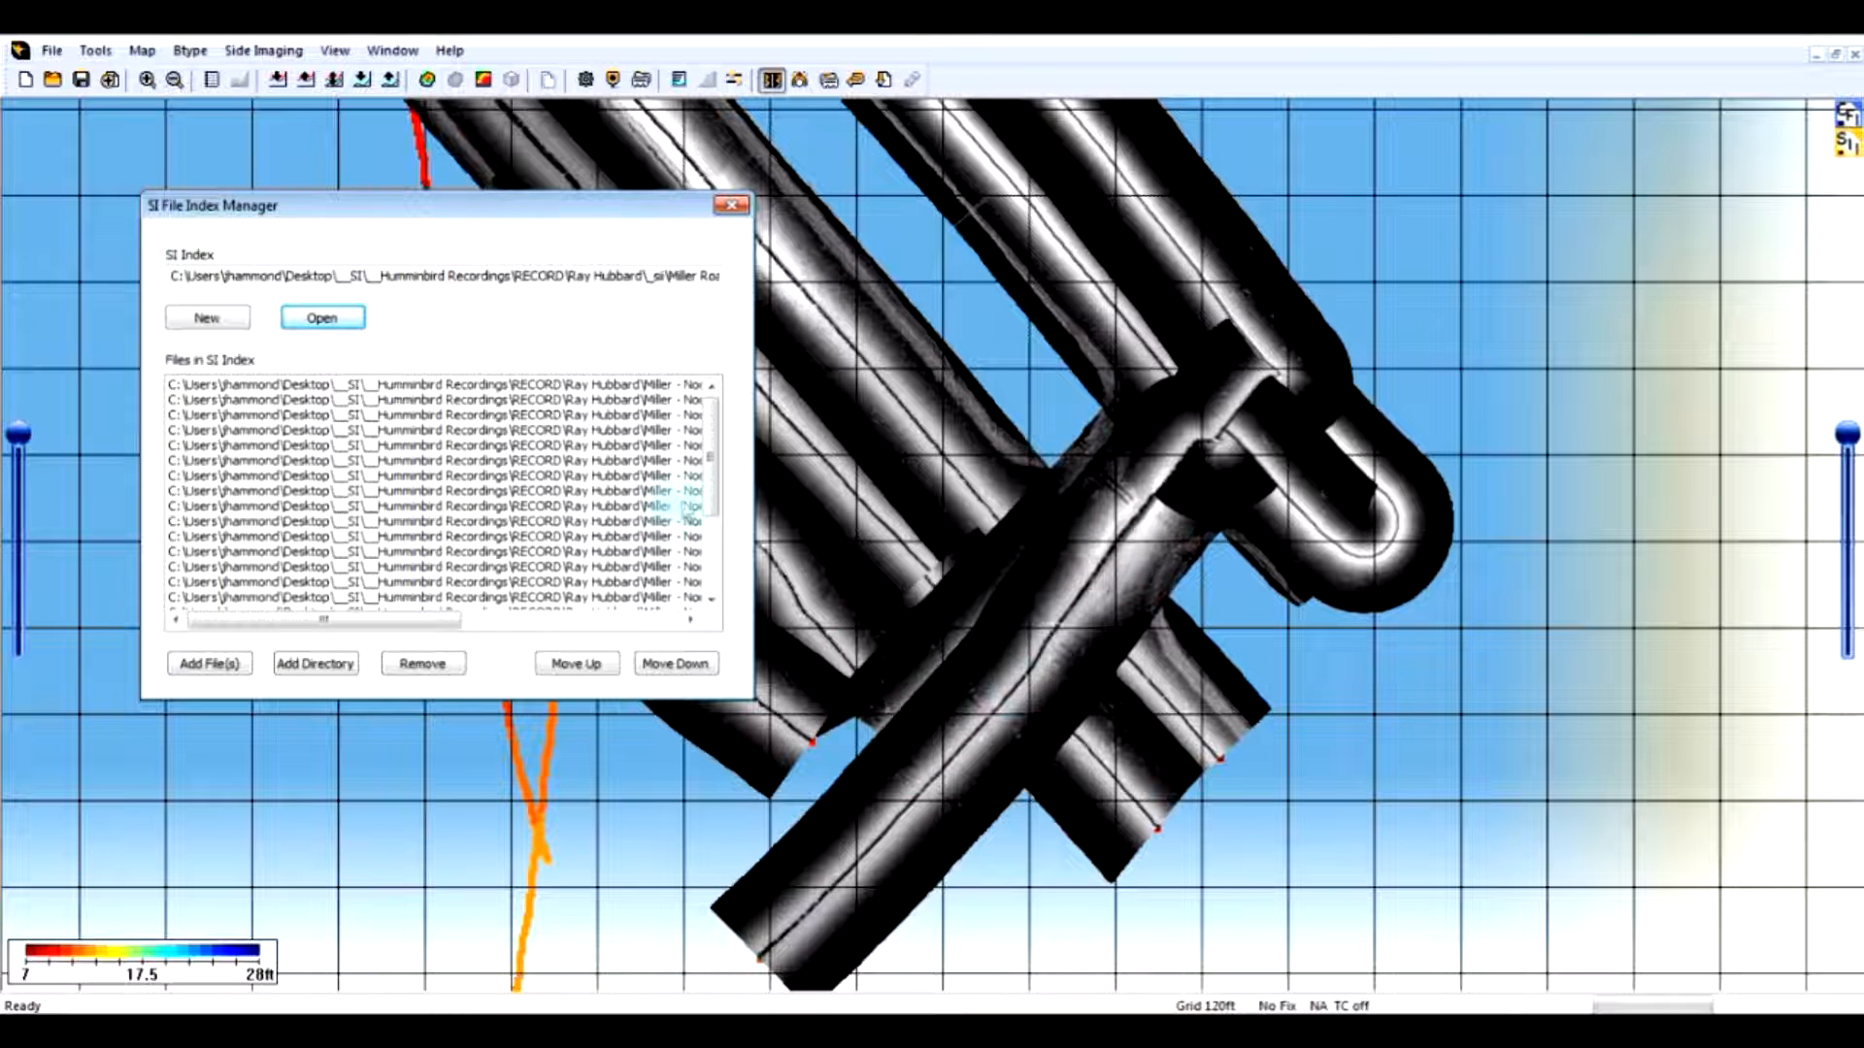
Move R00260\B002.SON up two places in the index's file list so it sits above the R00255 files
left_click_drag(711, 474, 712, 546)
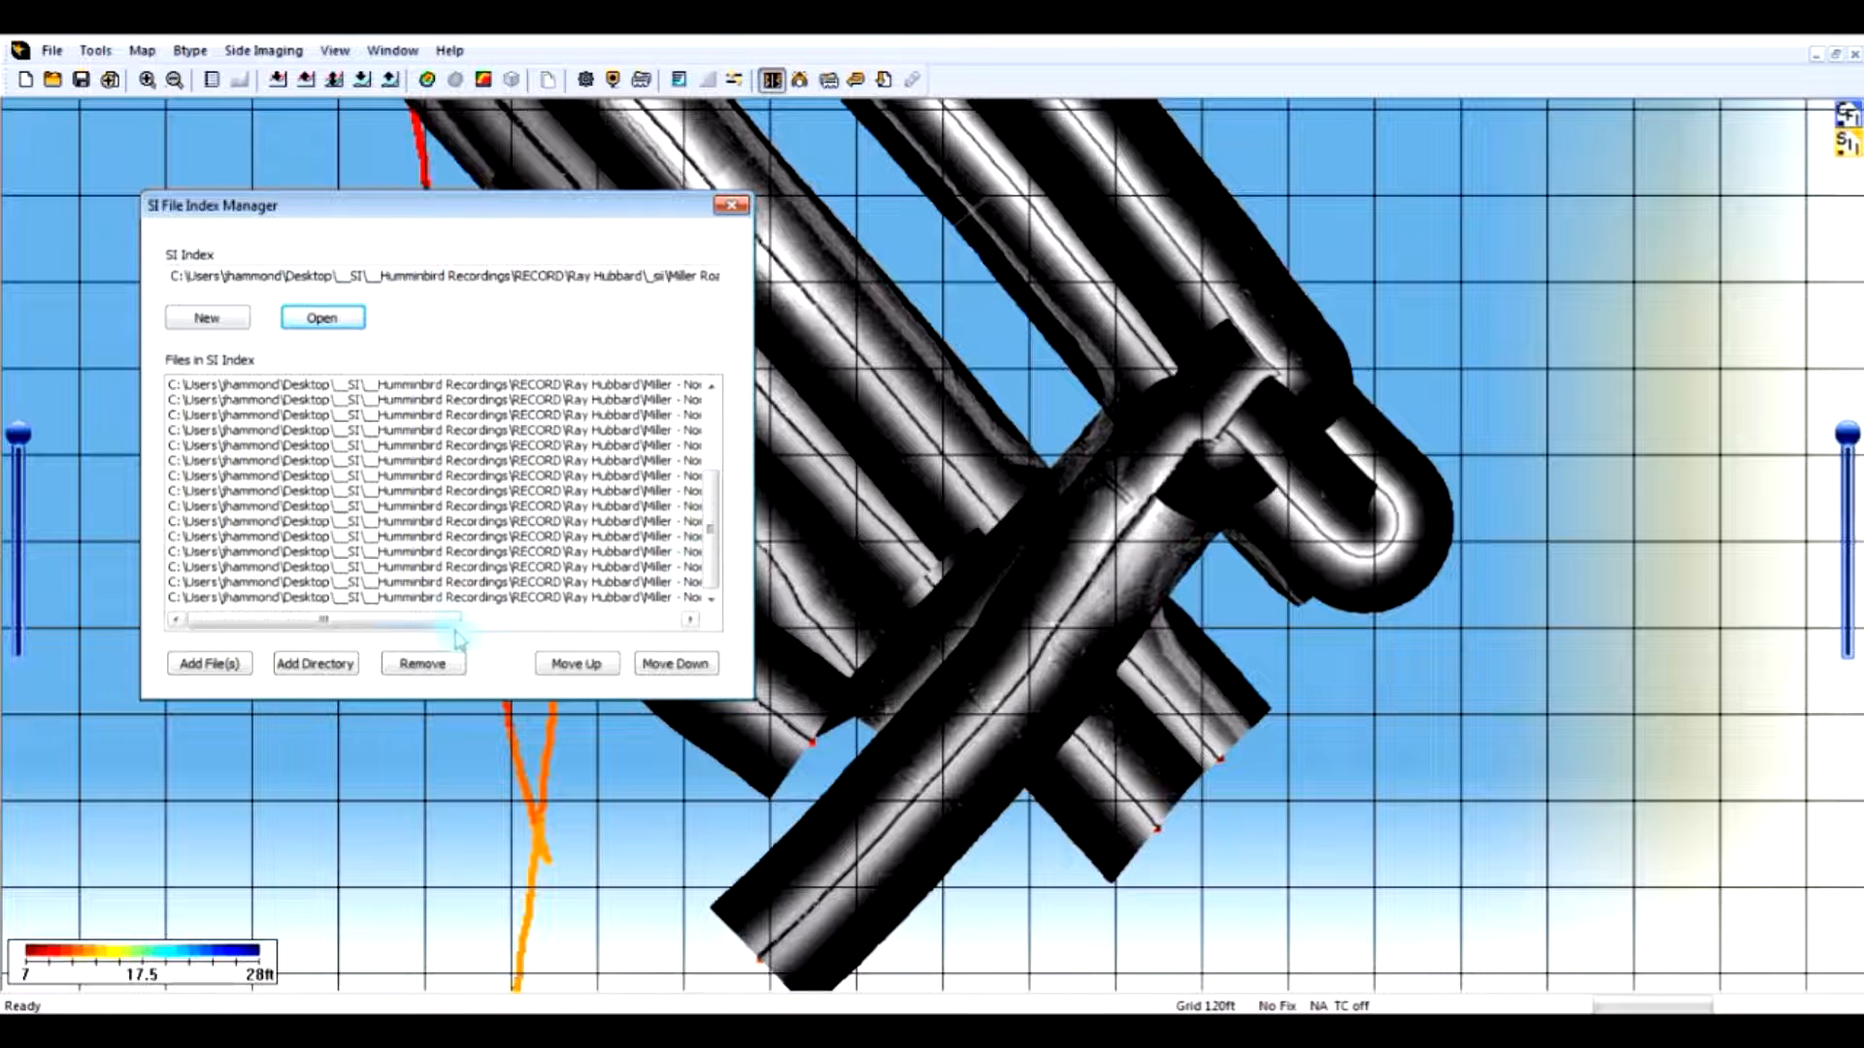
left_click_drag(438, 626, 560, 626)
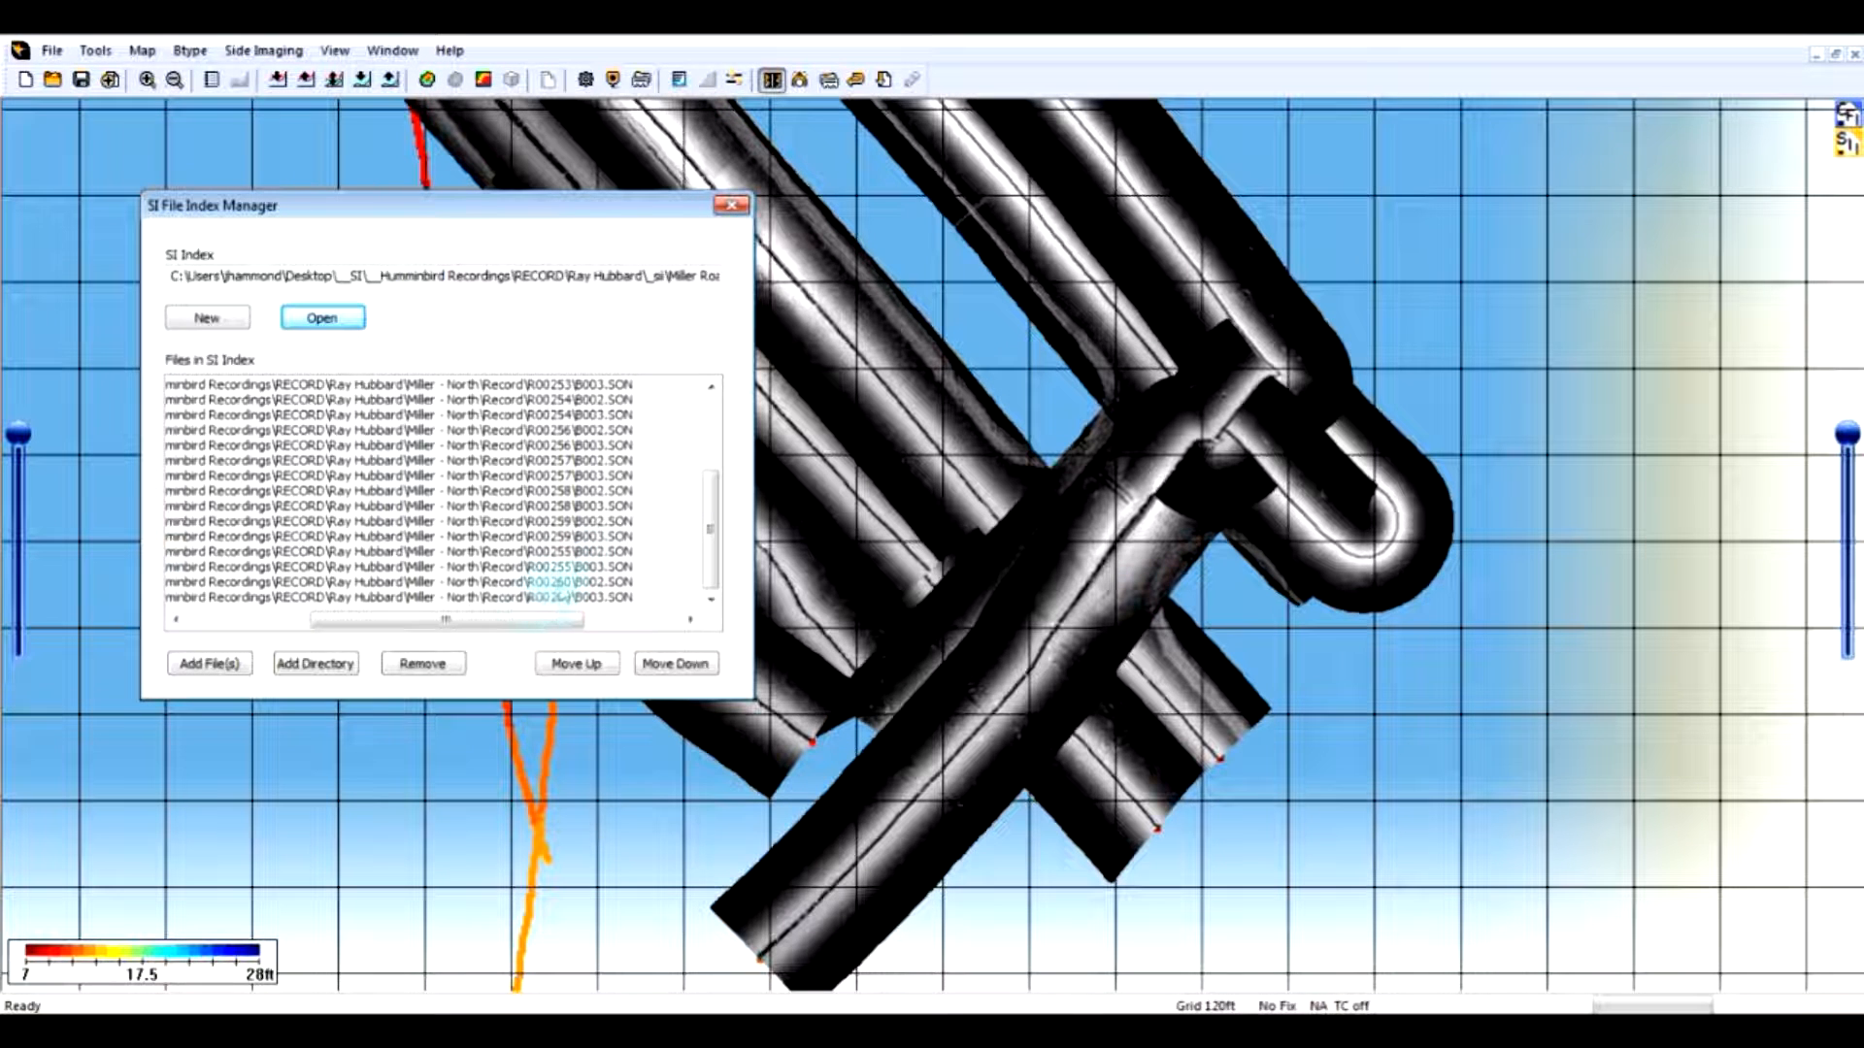
left_click(566, 582)
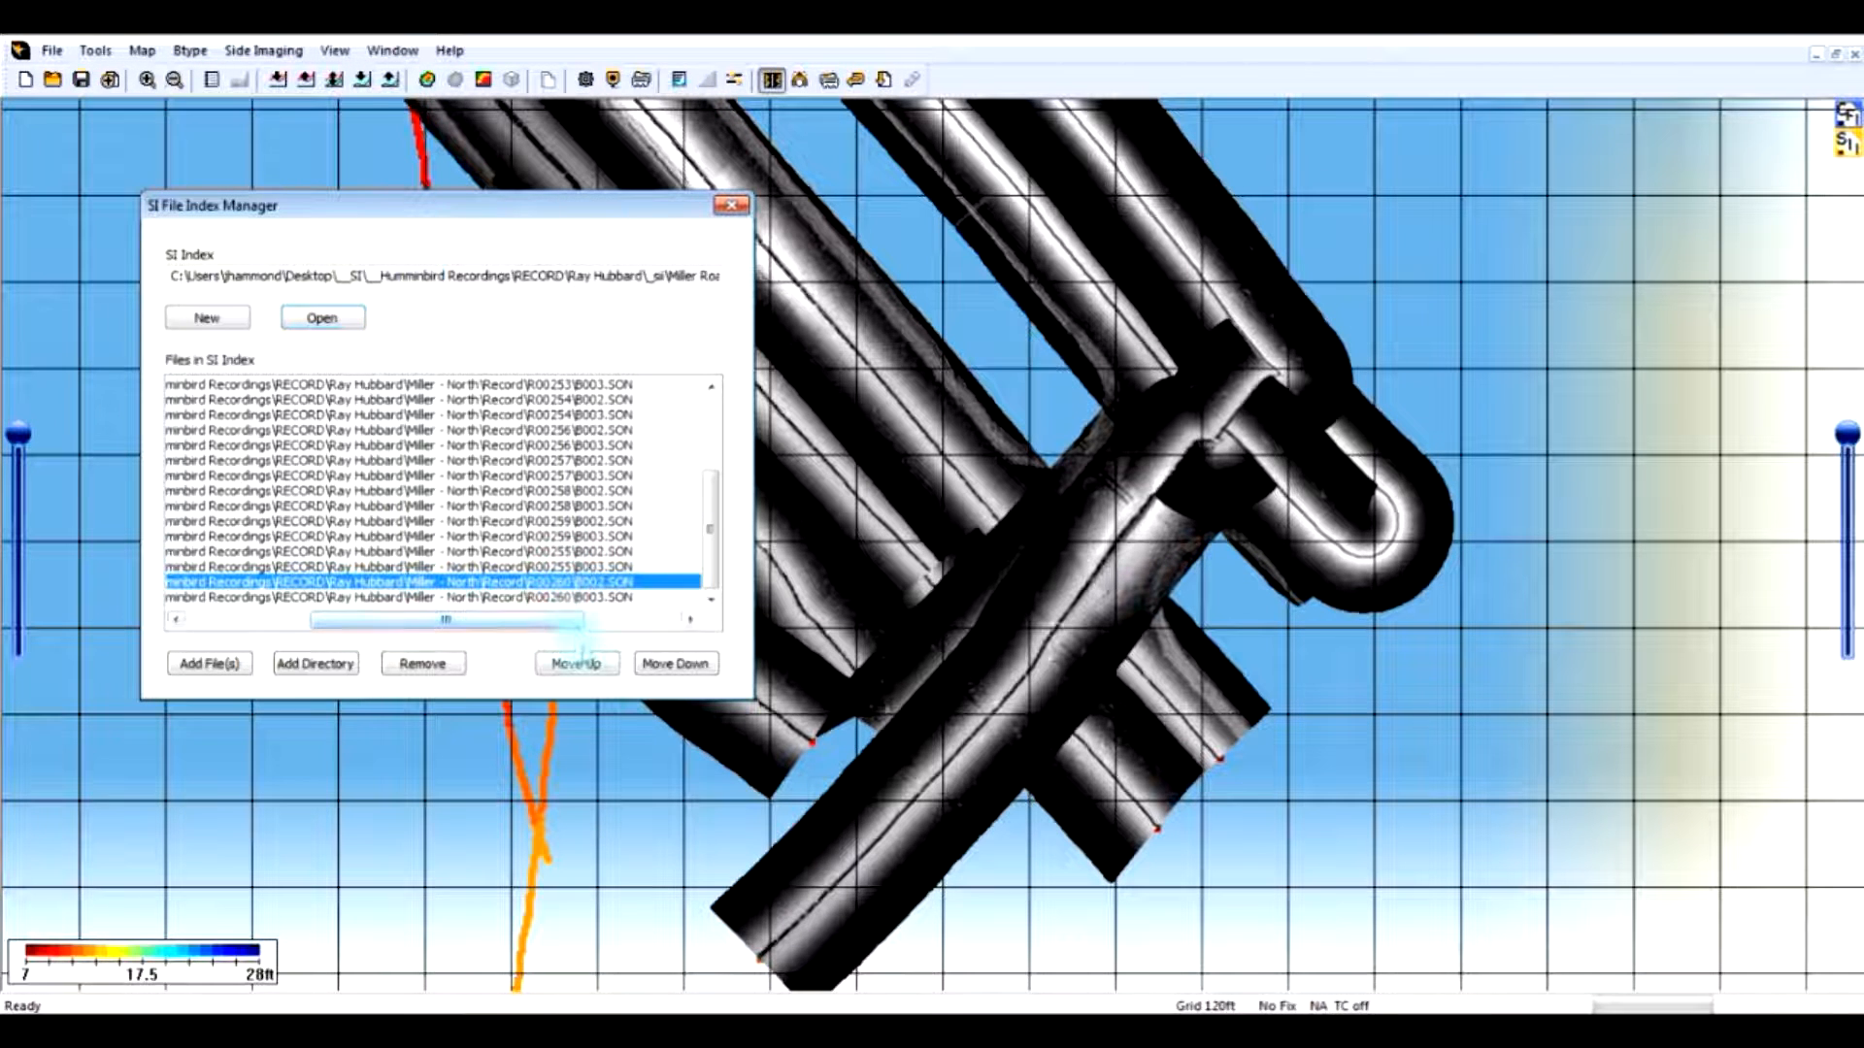
left_click(579, 666)
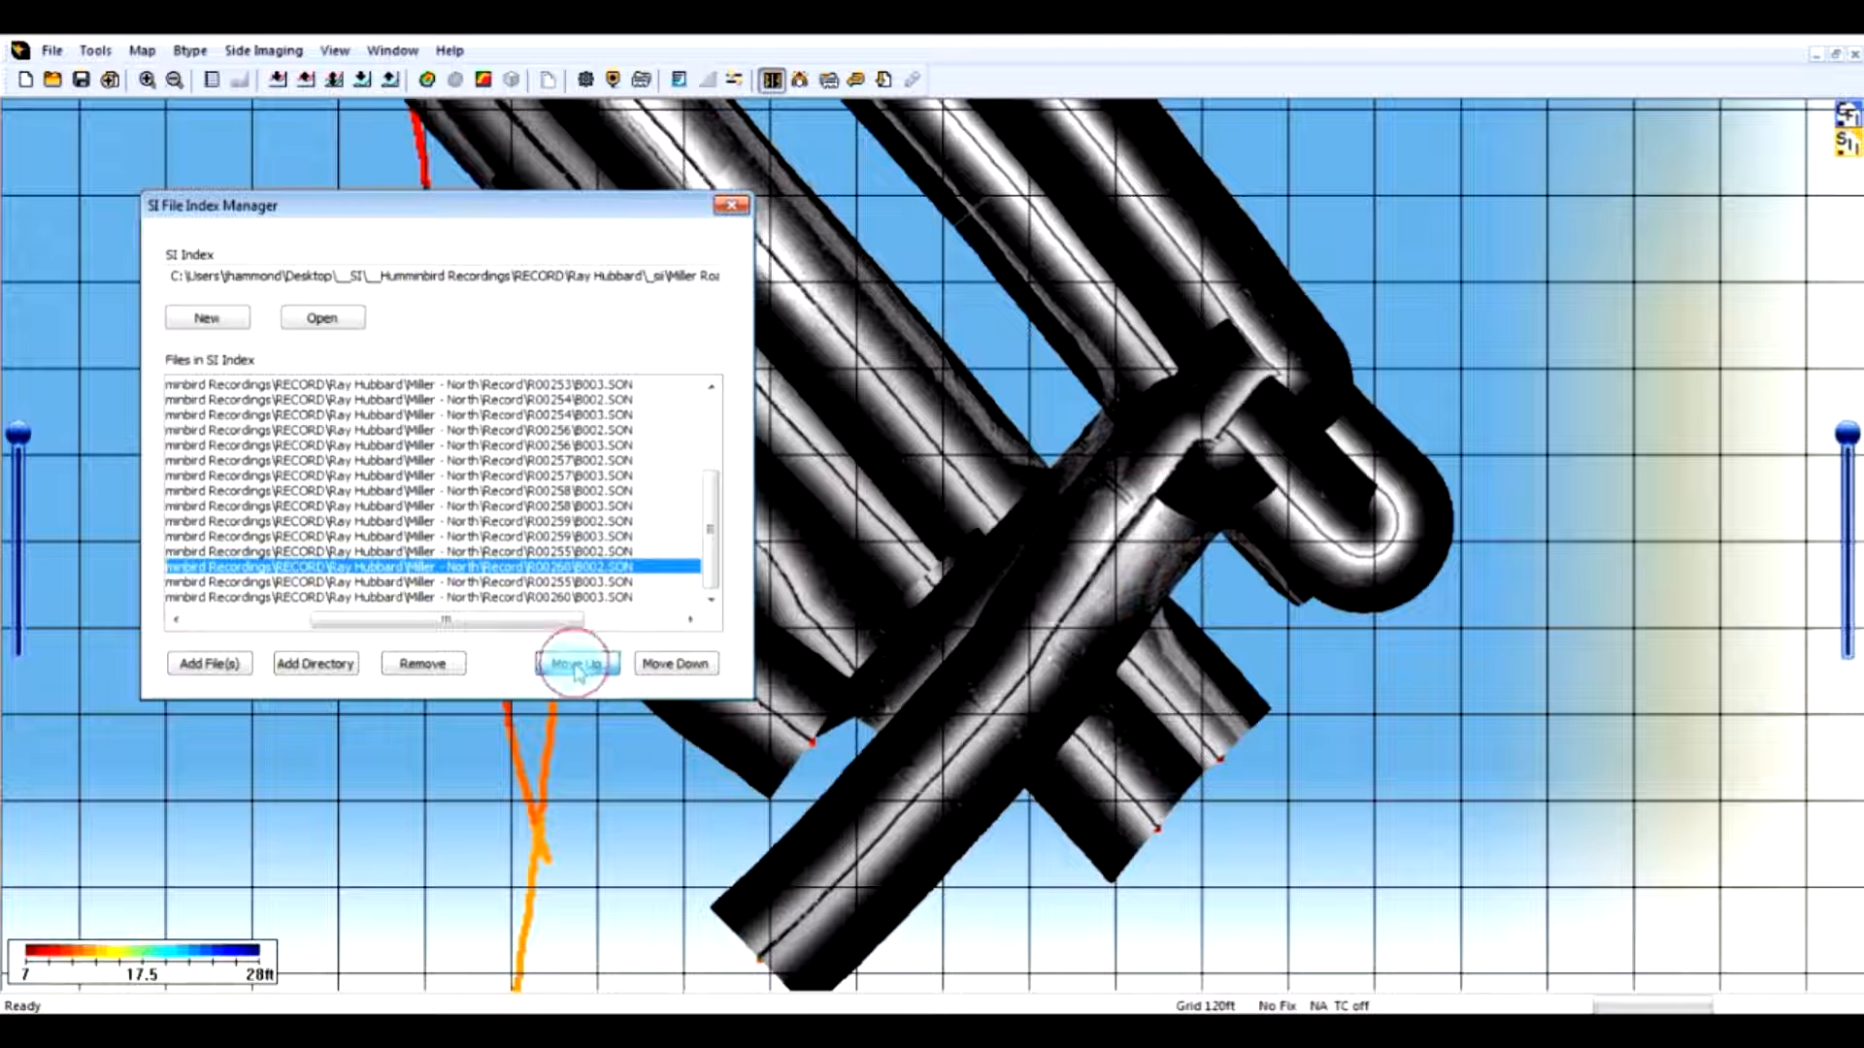
left_click(576, 665)
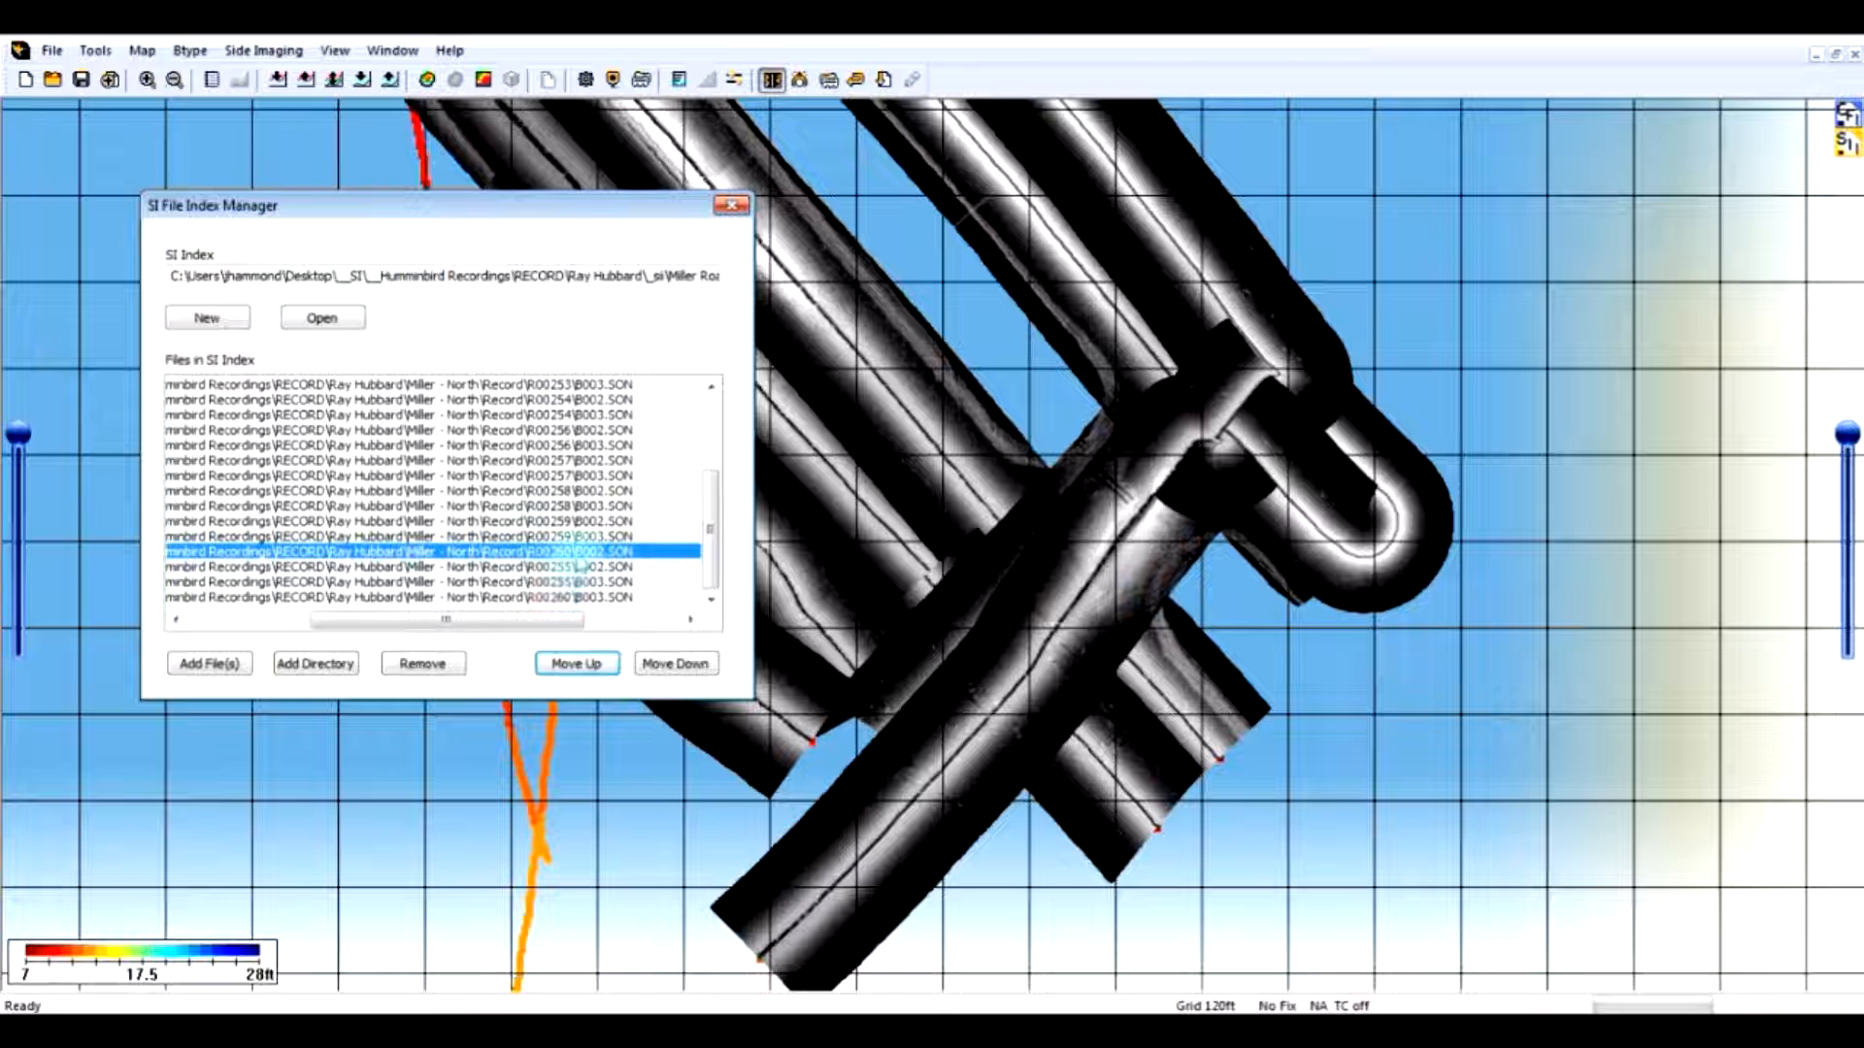
Move R00260\B003.SON up two places in the index's file list, above the R00255 files, and close the SI File Index Manager
left_click(567, 599)
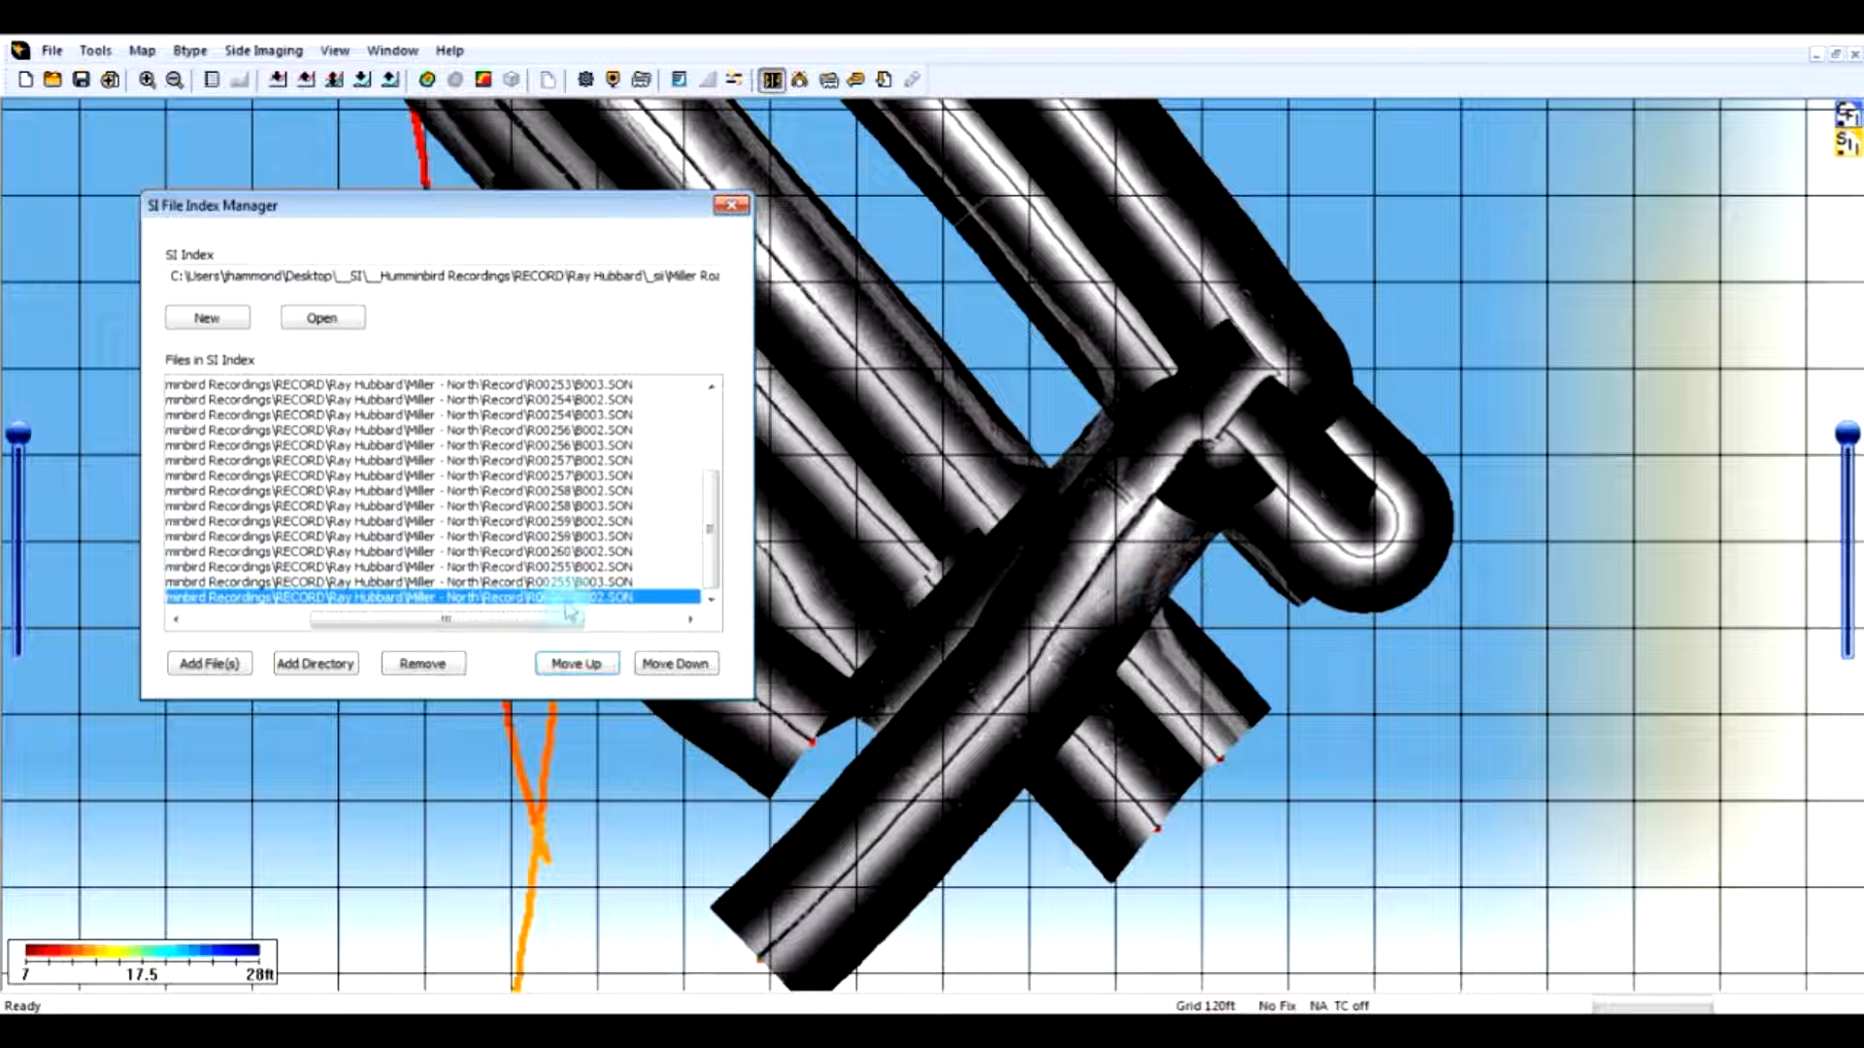
left_click(577, 664)
left_click(577, 664)
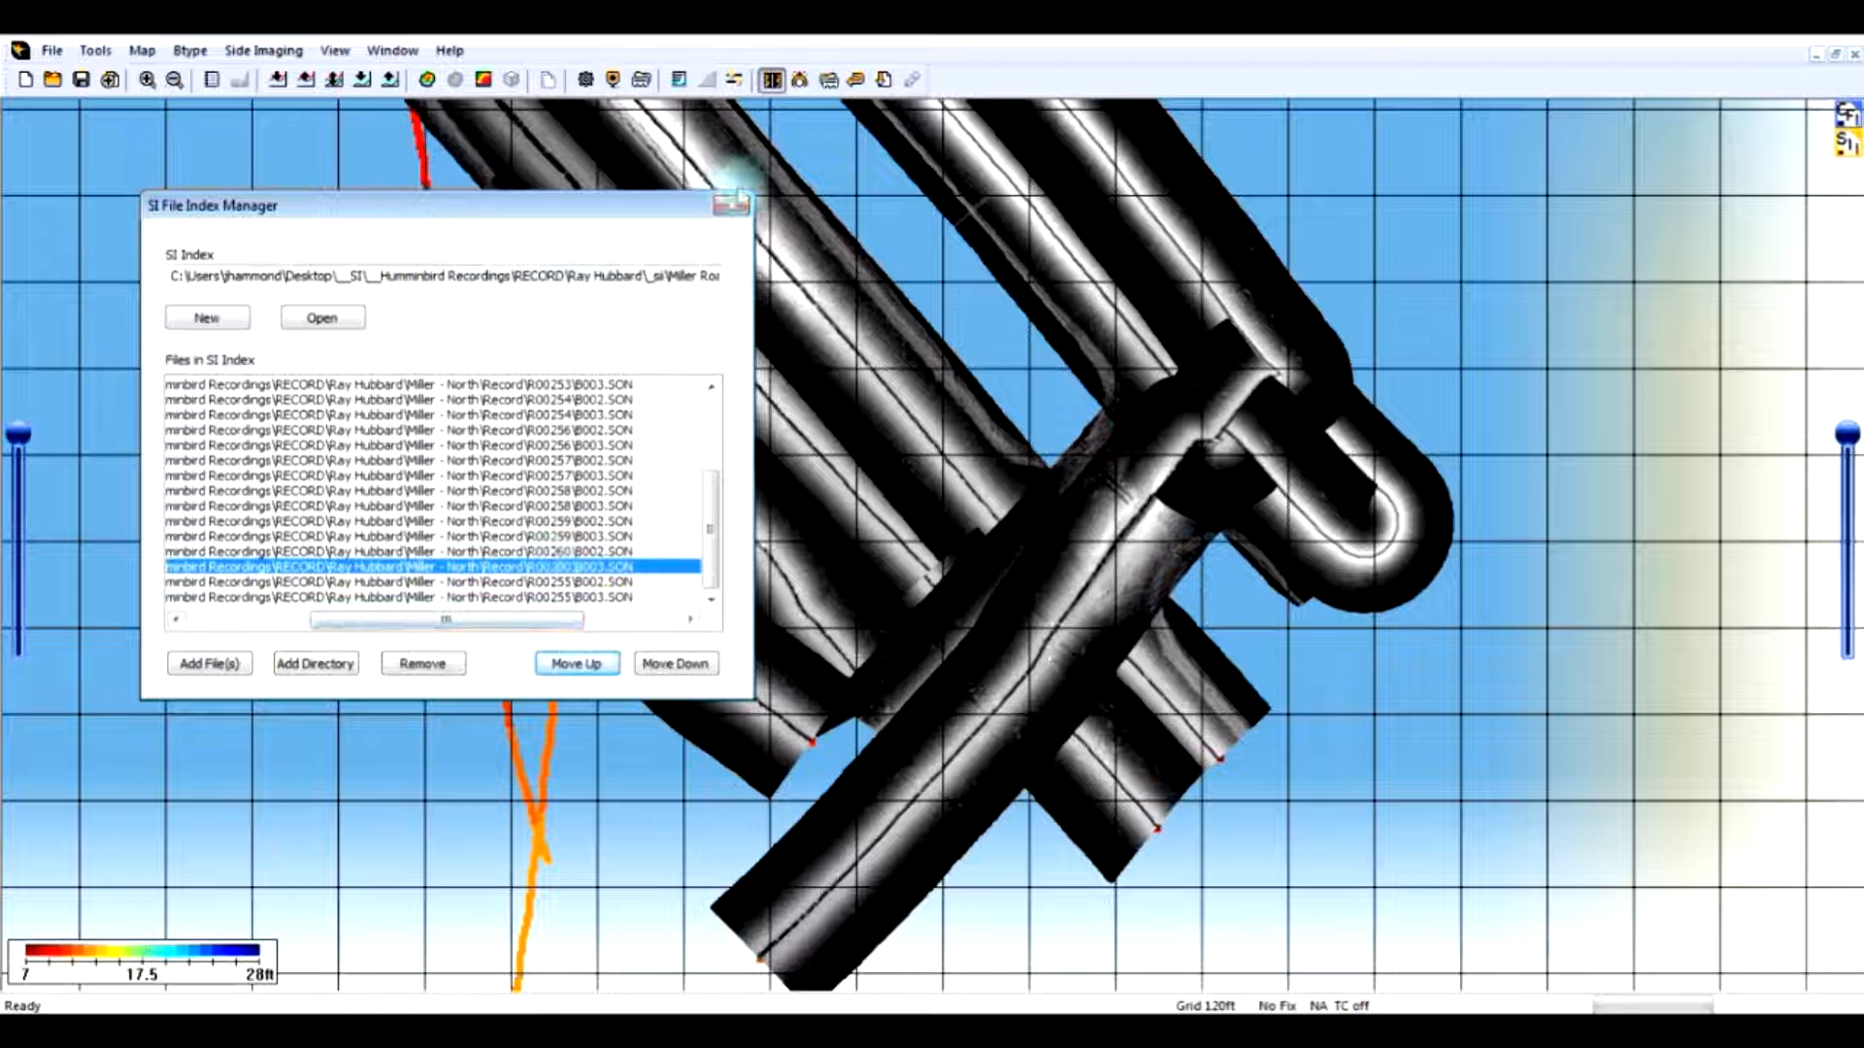
left_click(733, 203)
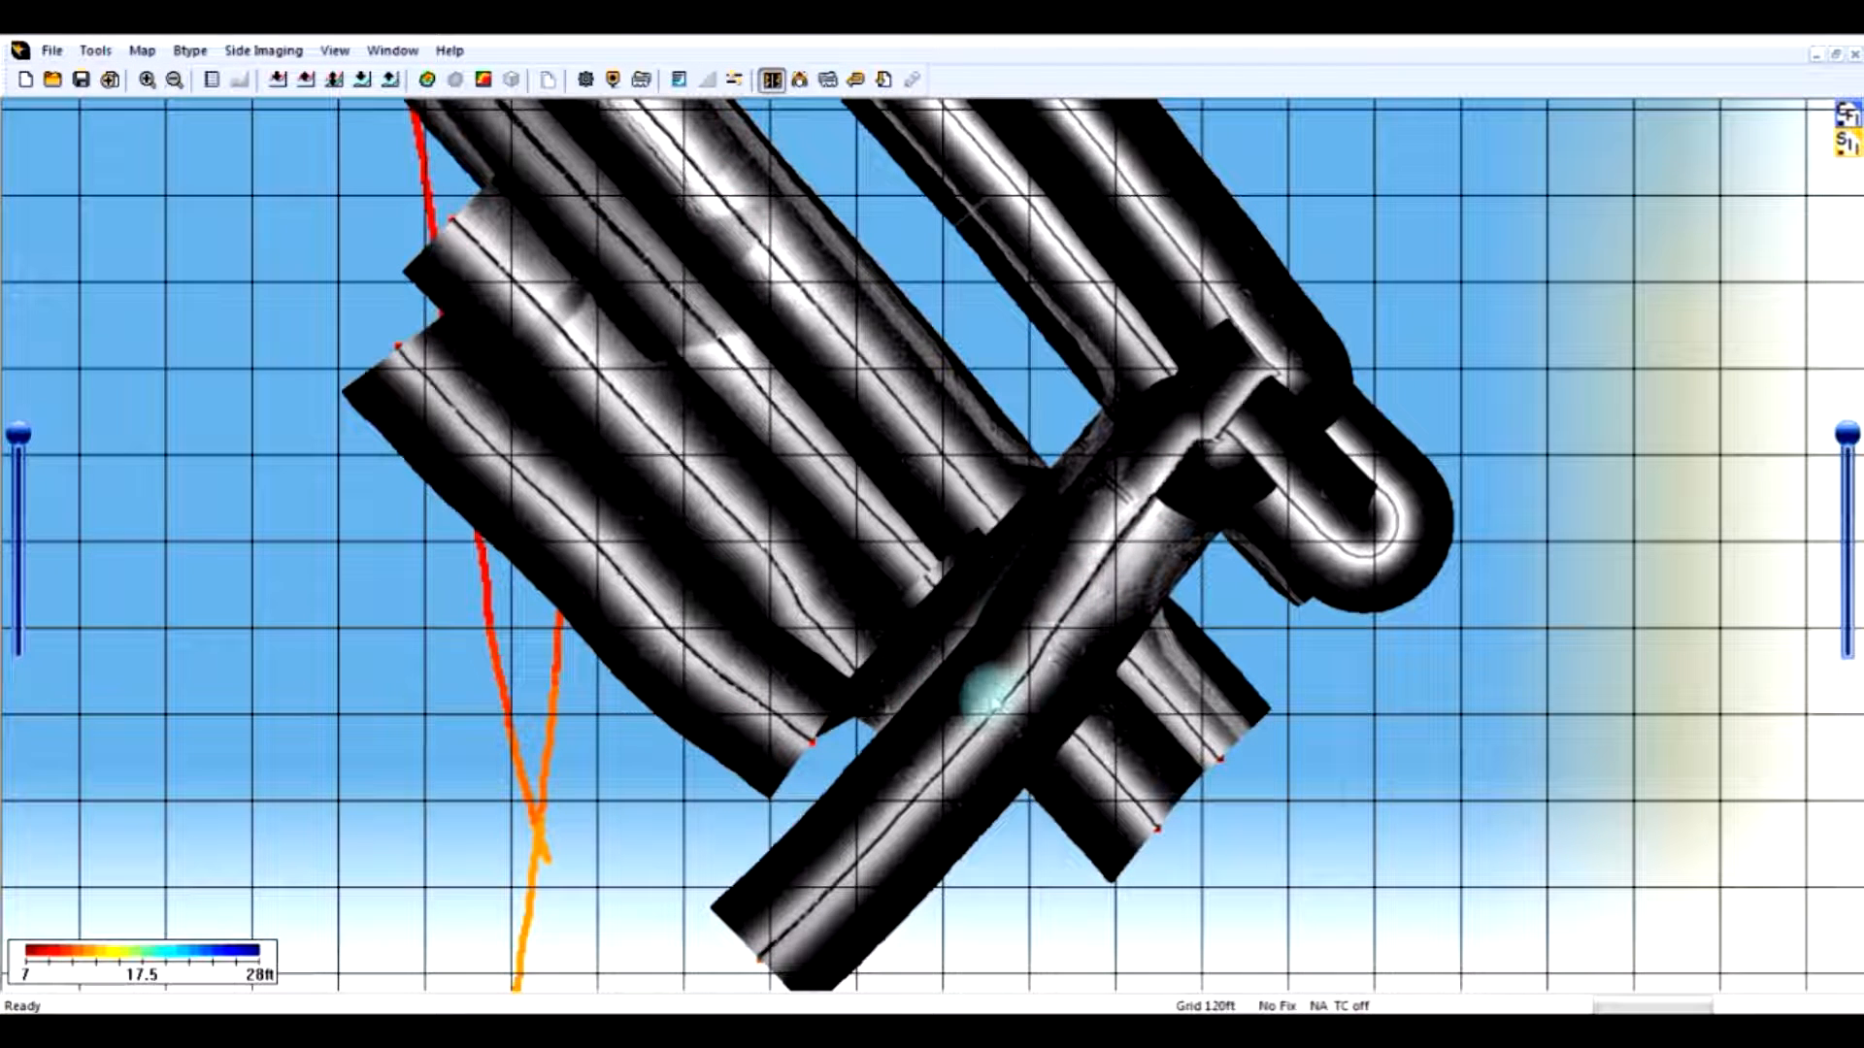
Redraw the side imaging from the Miller Road (3) North.sii index, replacing the active scanbase
left_click(884, 81)
double_click(928, 871)
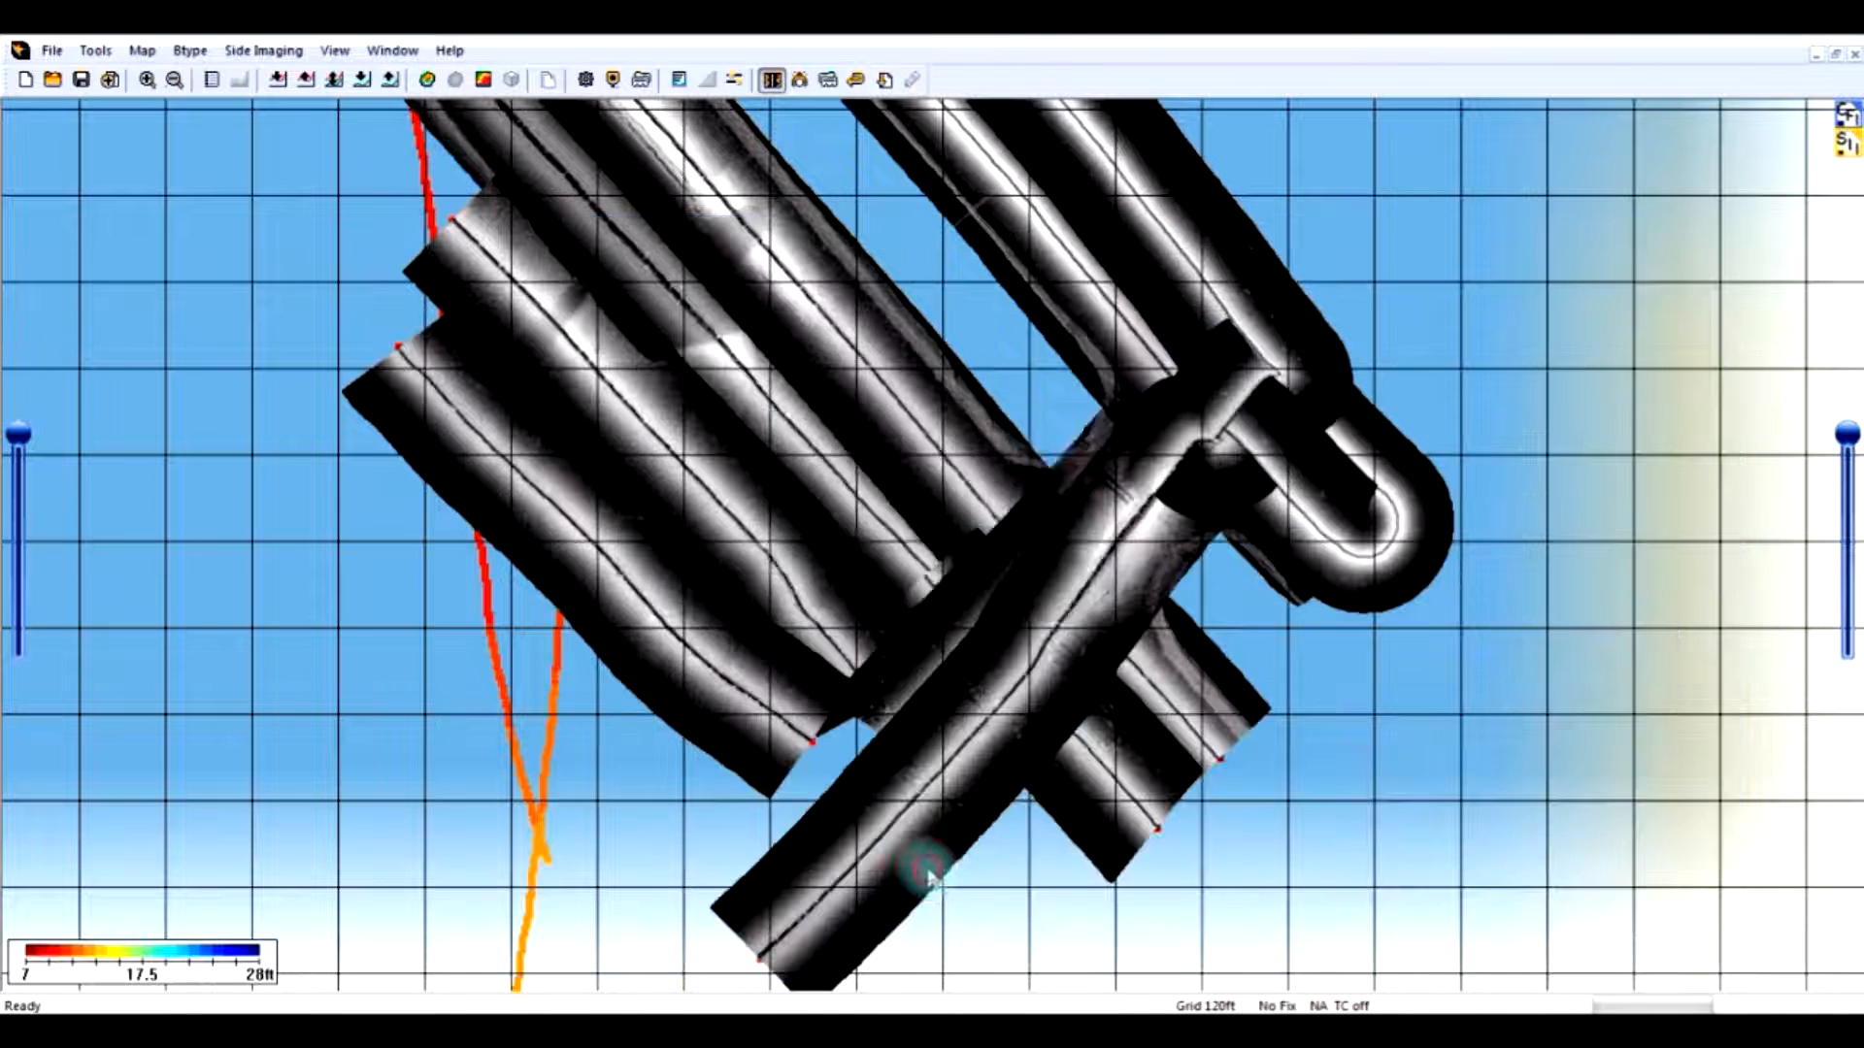
left_click(935, 587)
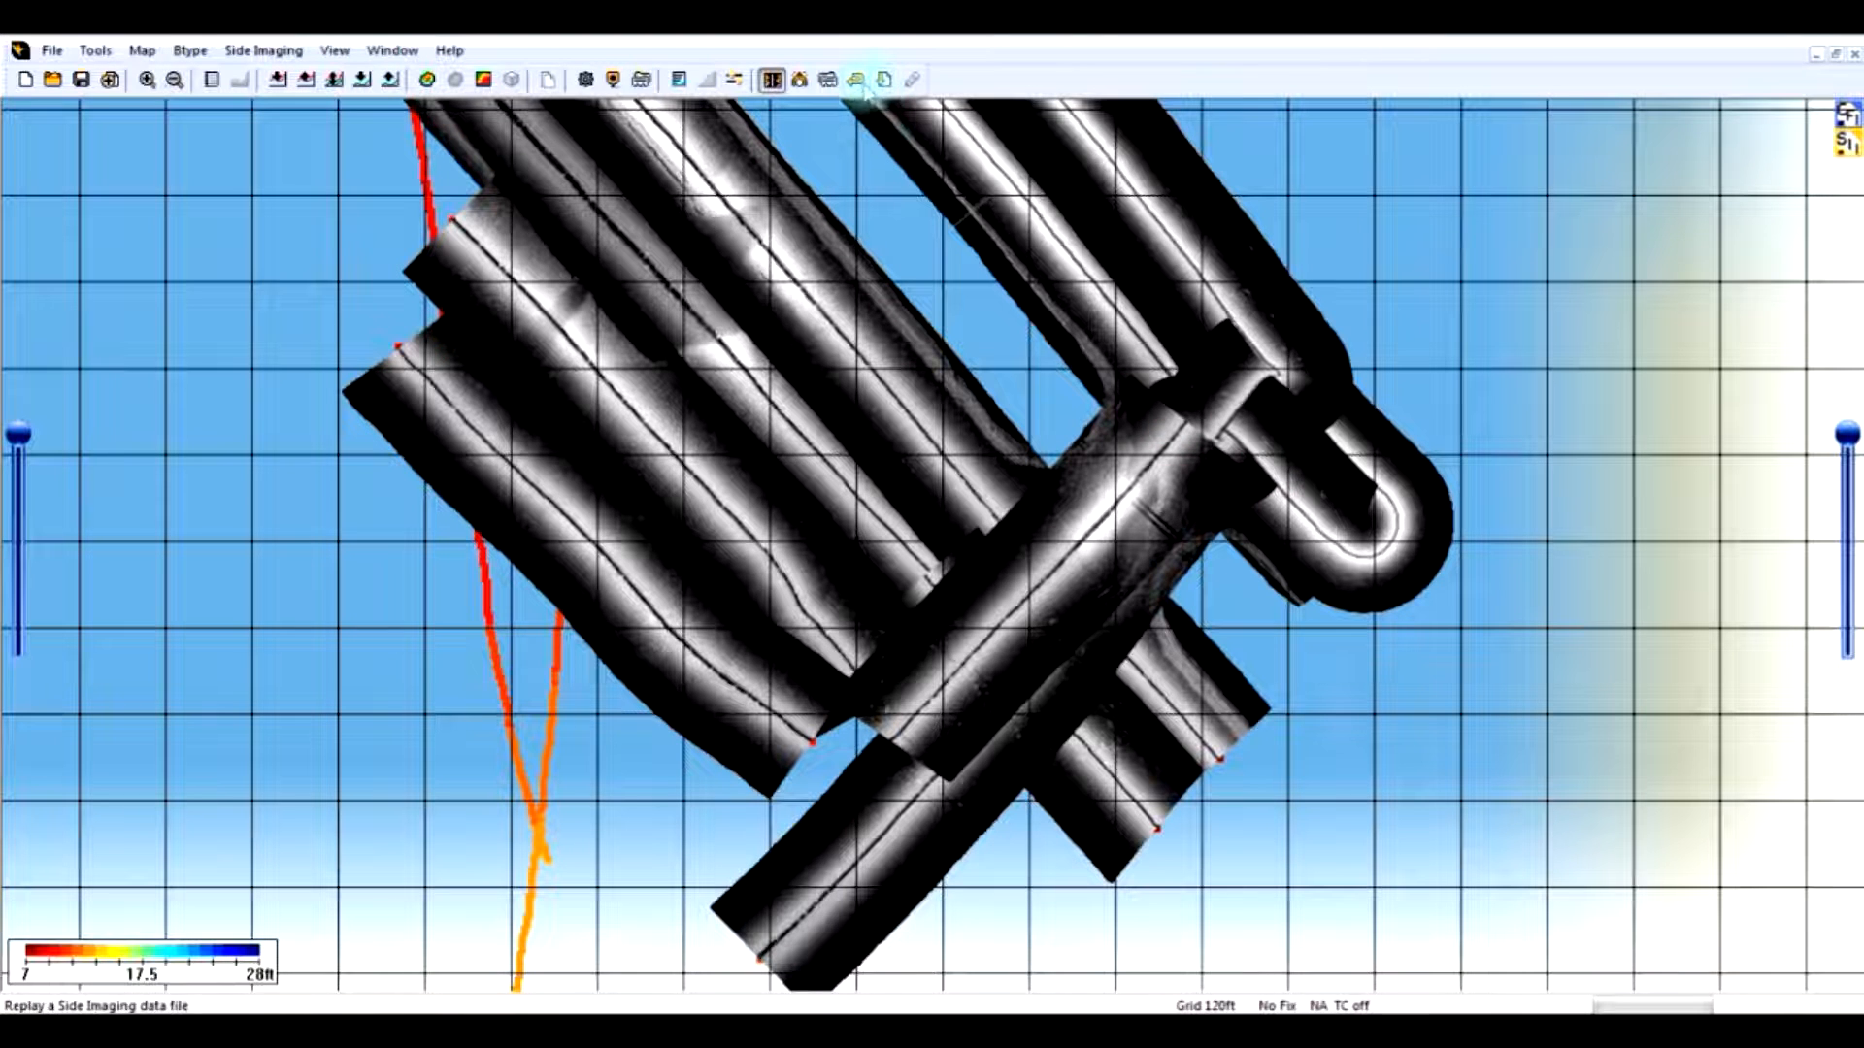
Reopen the Miller Road (3) North.sii index in the SI File Index Manager
left_click(829, 80)
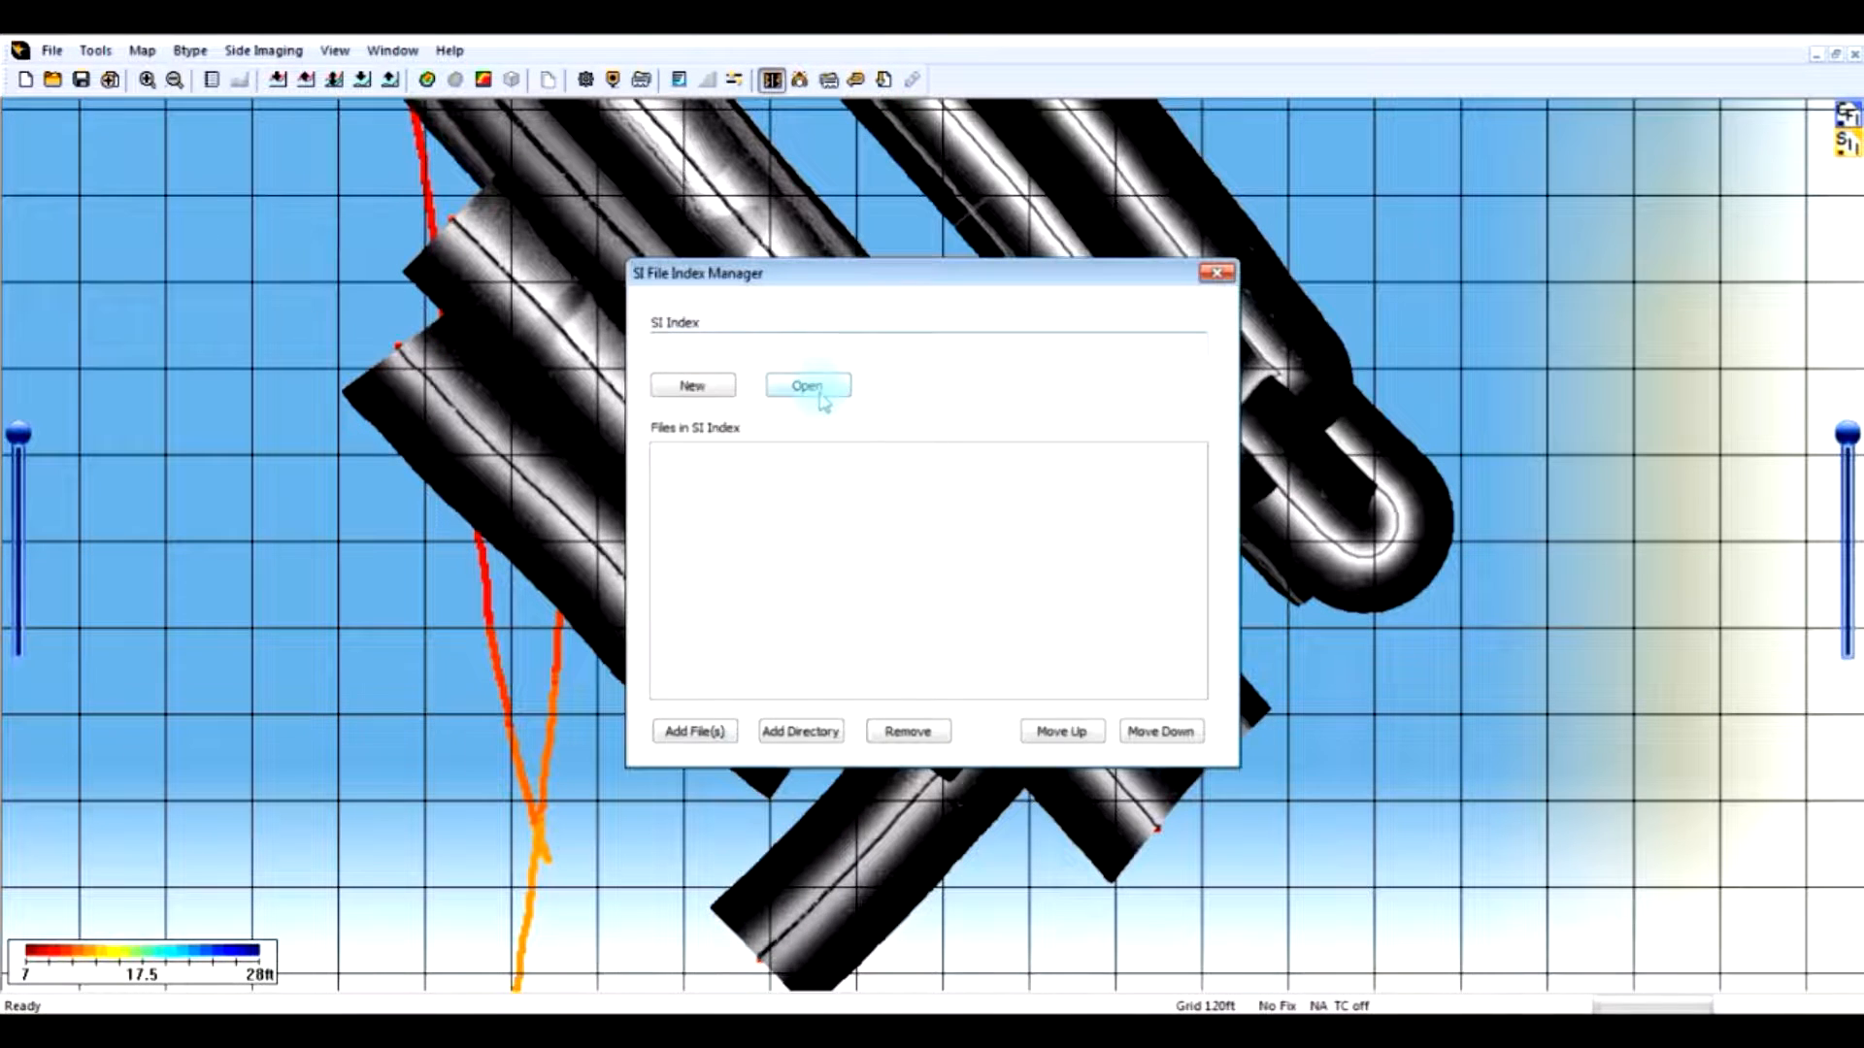
left_click(820, 392)
left_click(972, 867)
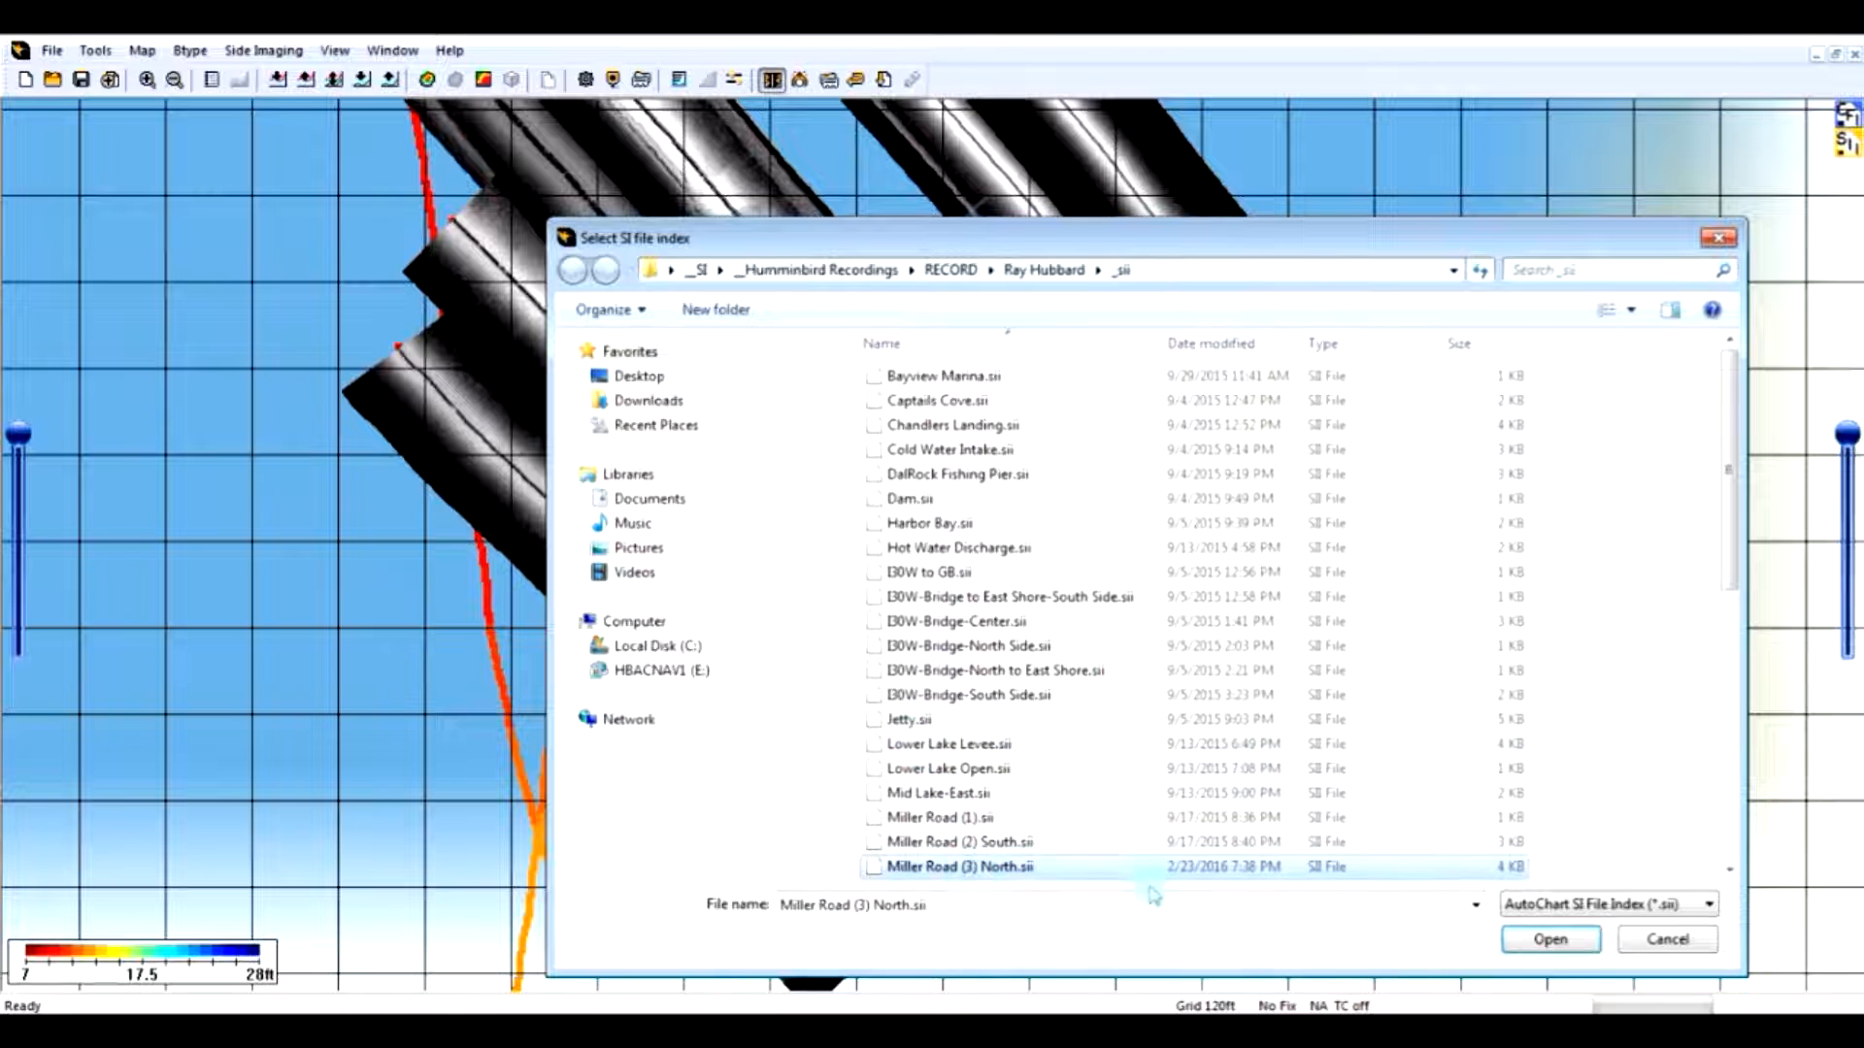
left_click(1549, 939)
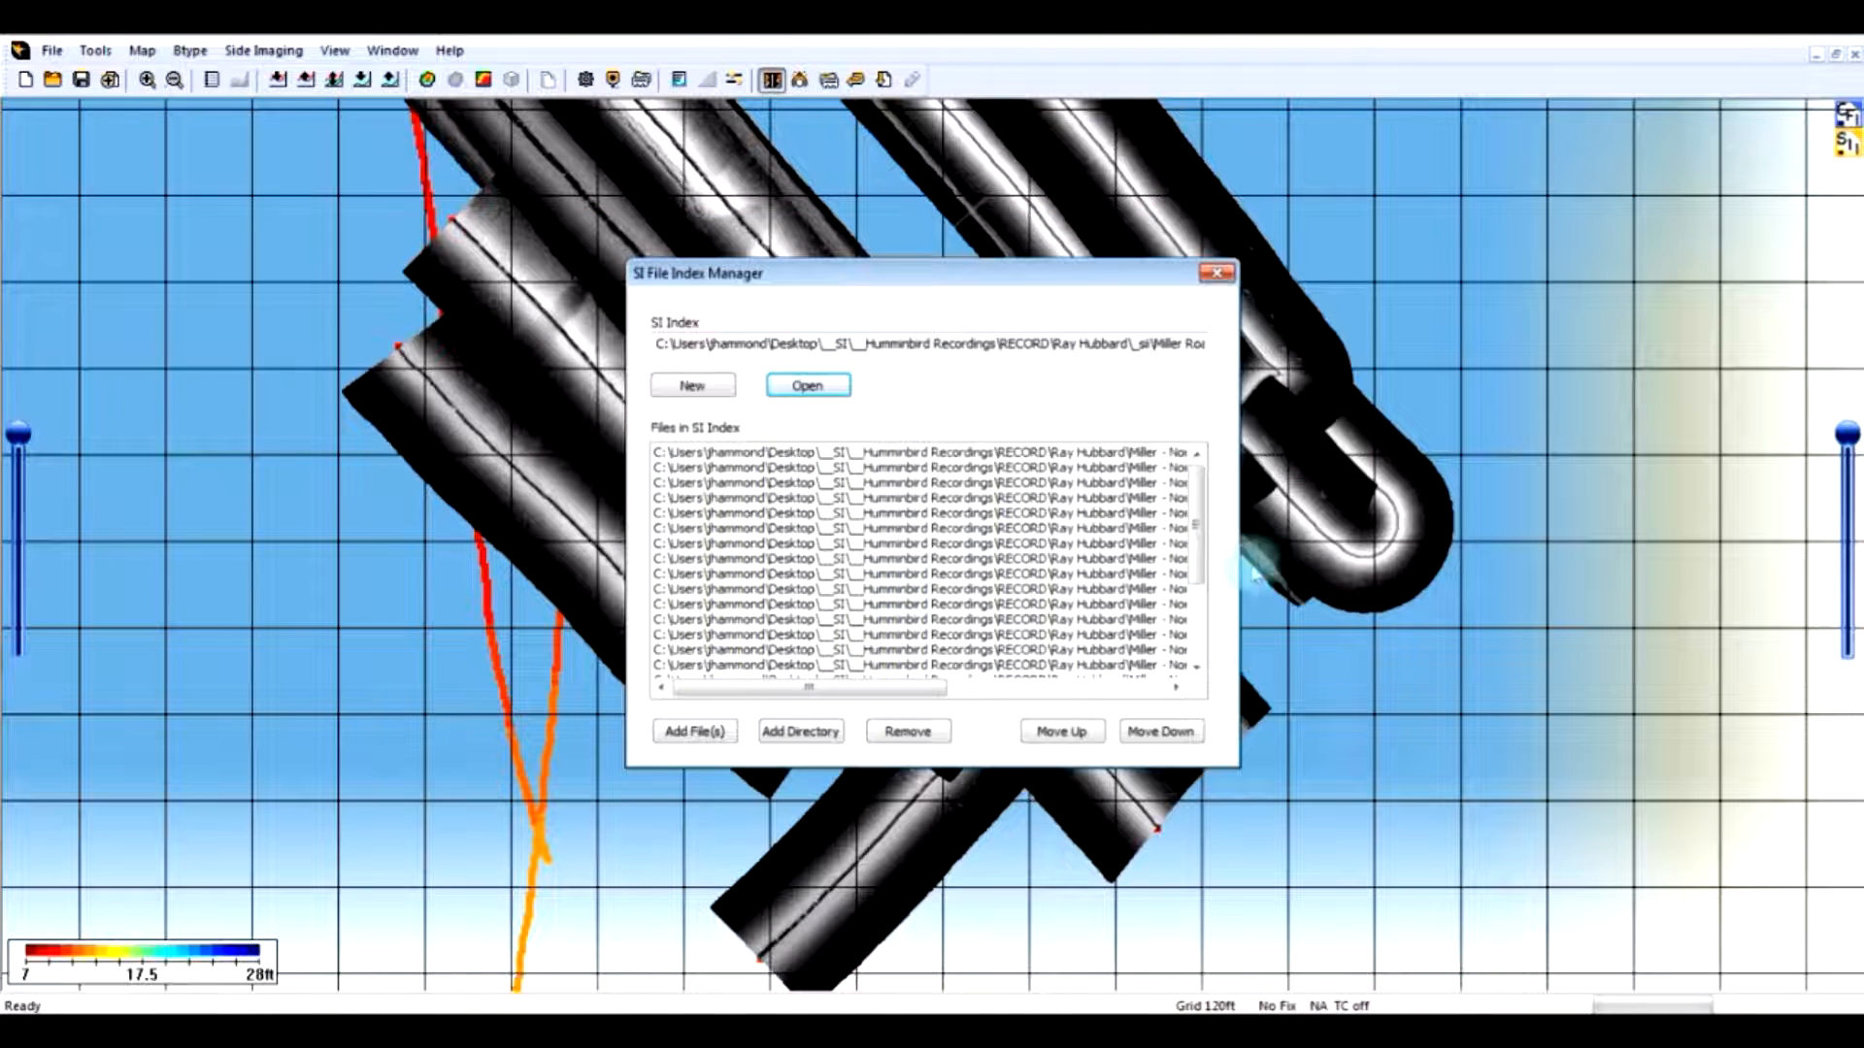
Remove both R00260 files, B002.SON and B003.SON, from the index and close the SI File Index Manager
left_click_drag(1197, 572, 1145, 664)
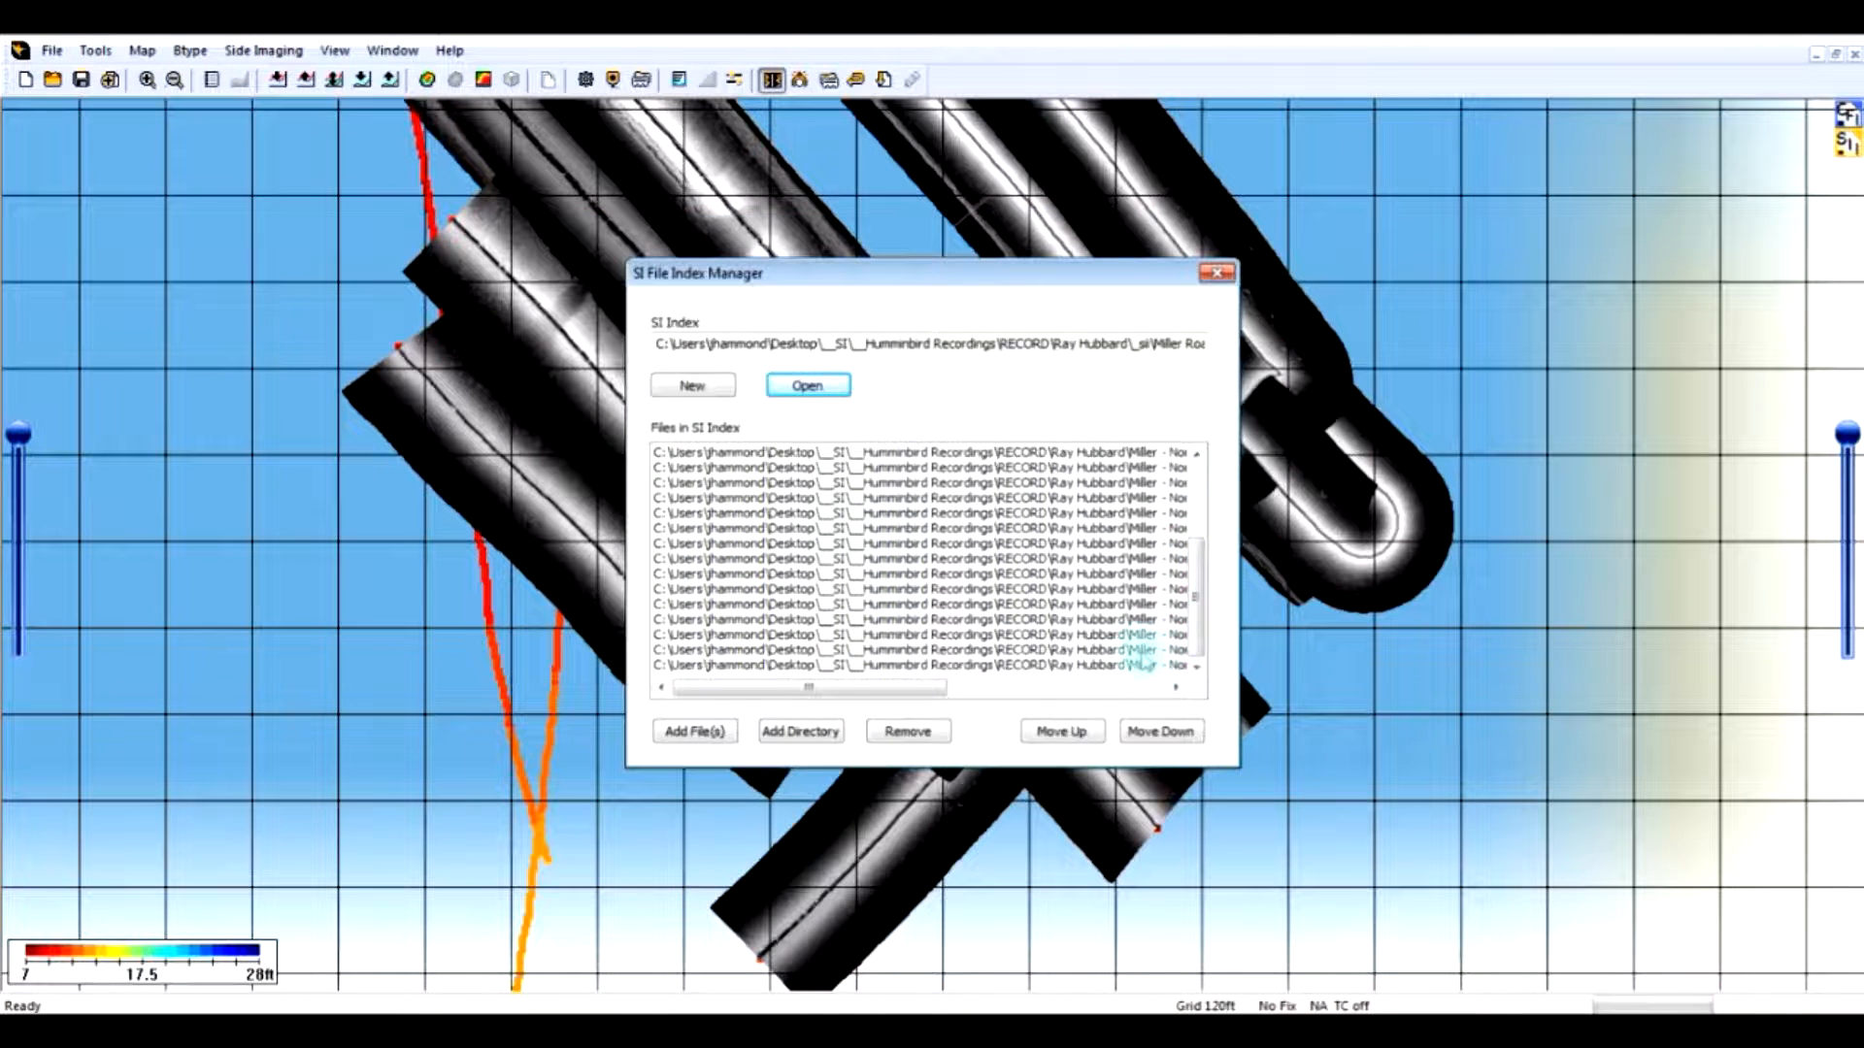
left_click_drag(922, 687, 1087, 687)
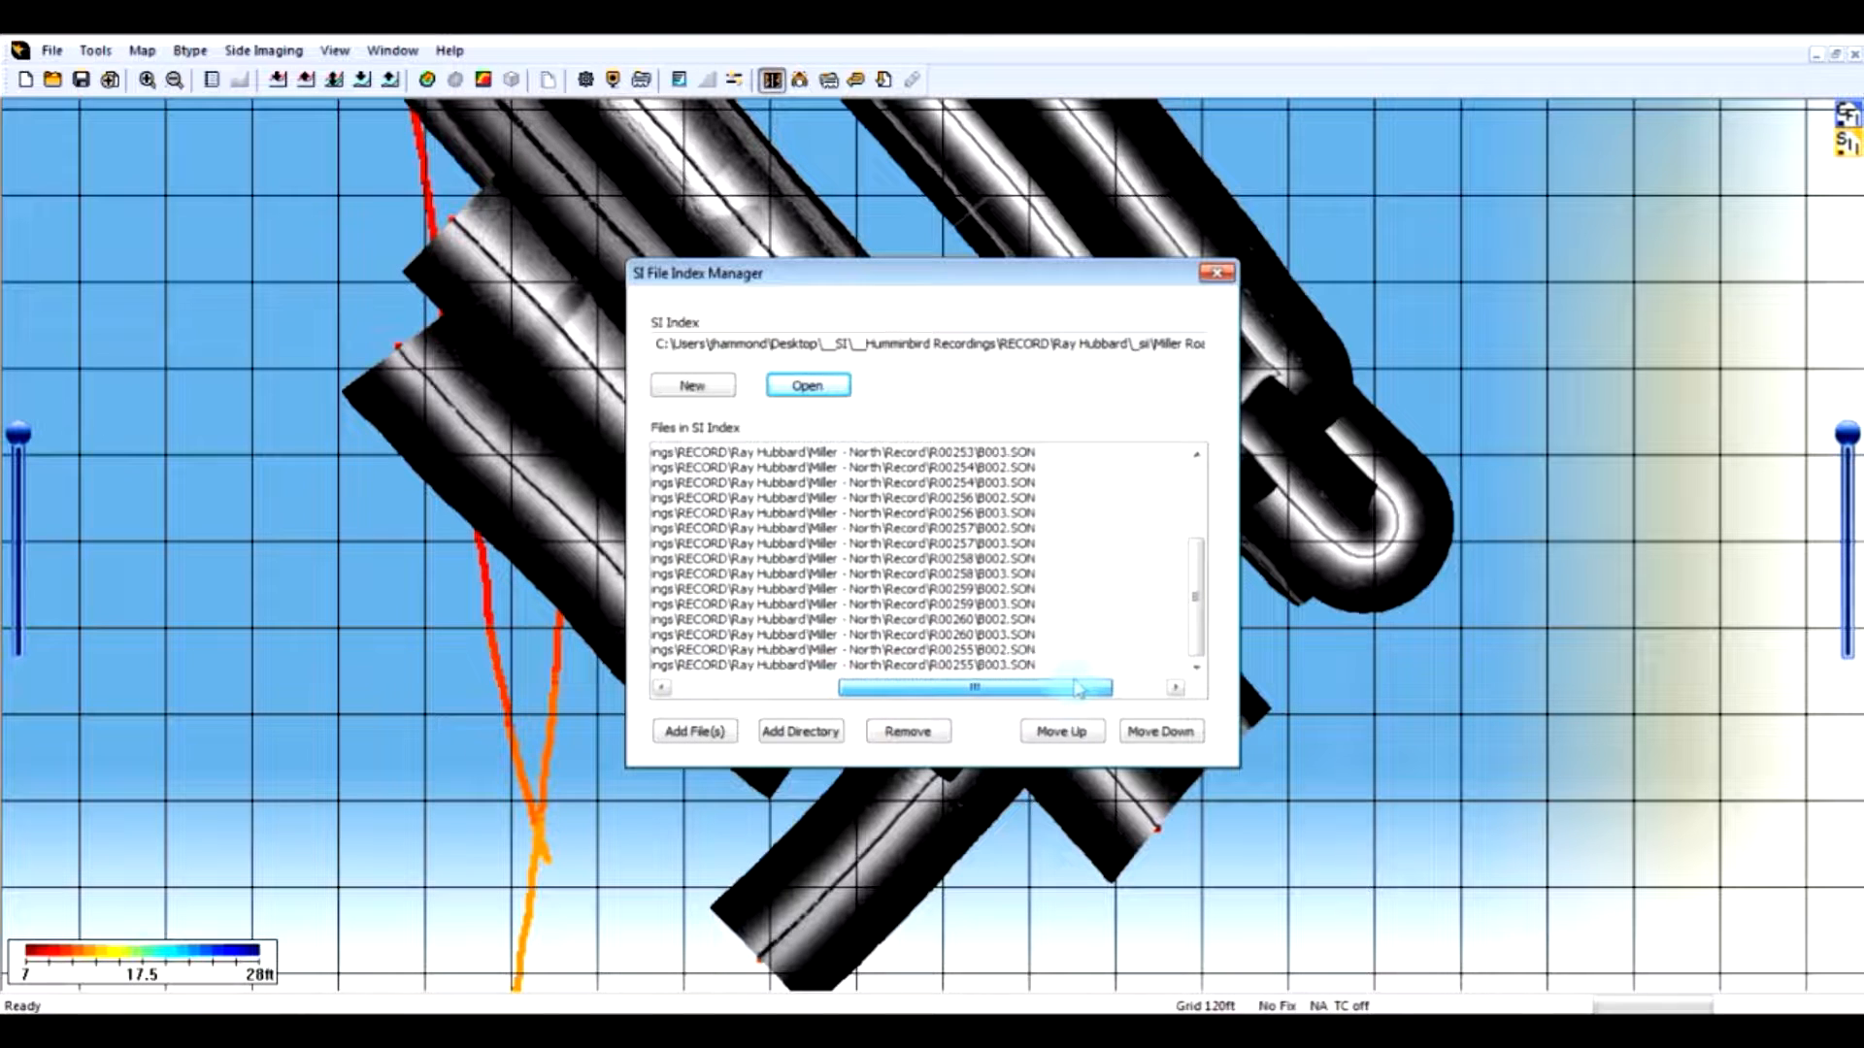
left_click(982, 619)
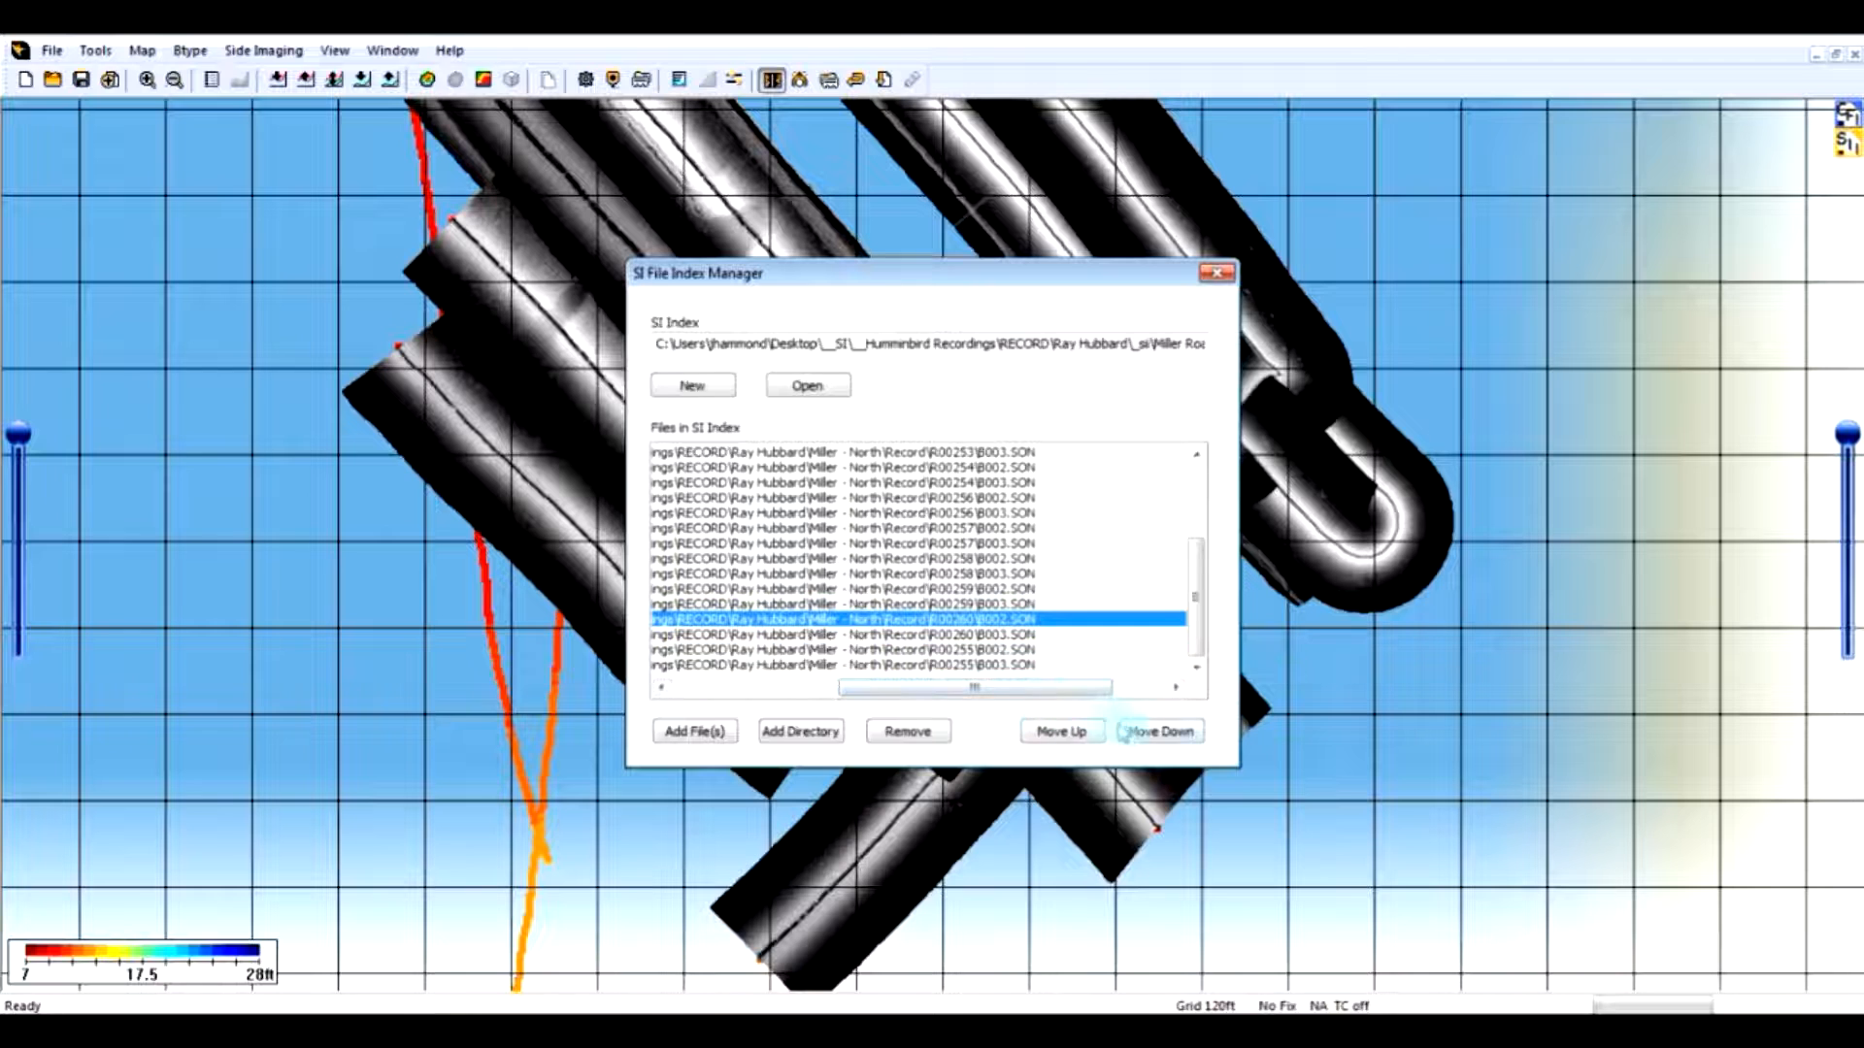
left_click(900, 735)
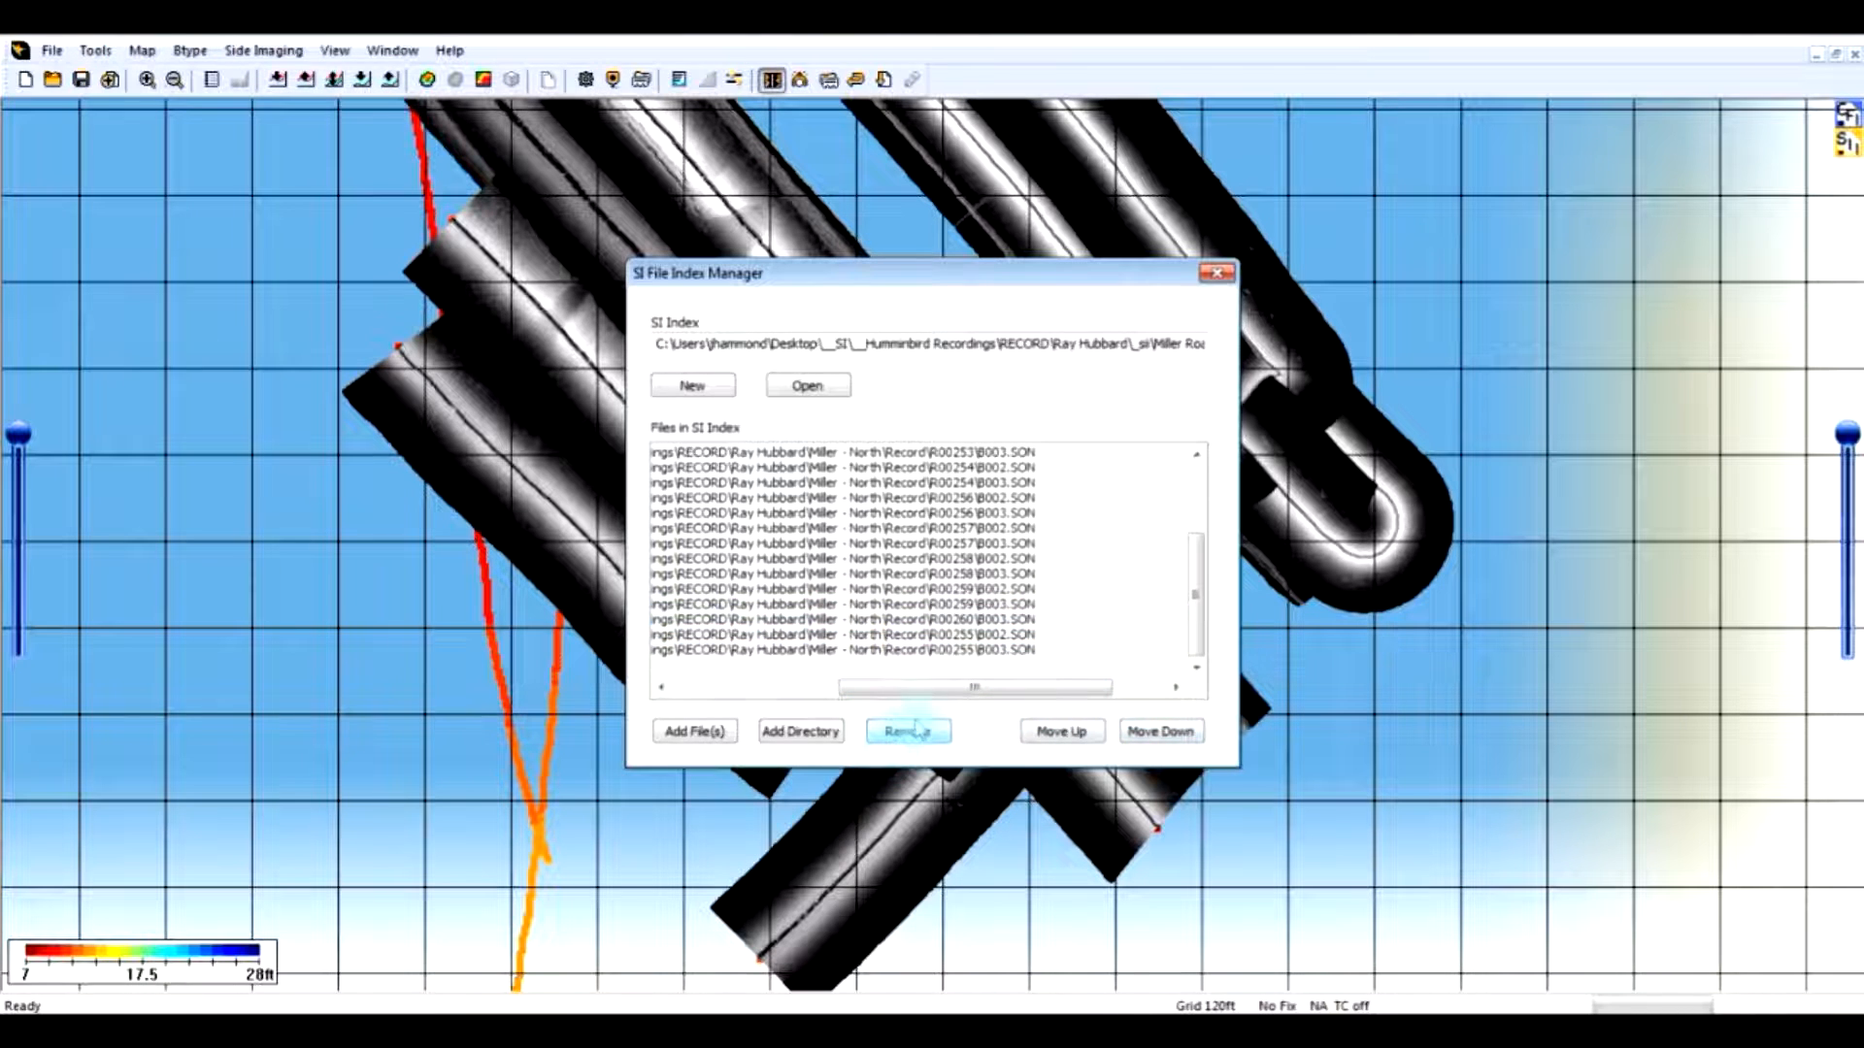
left_click(982, 622)
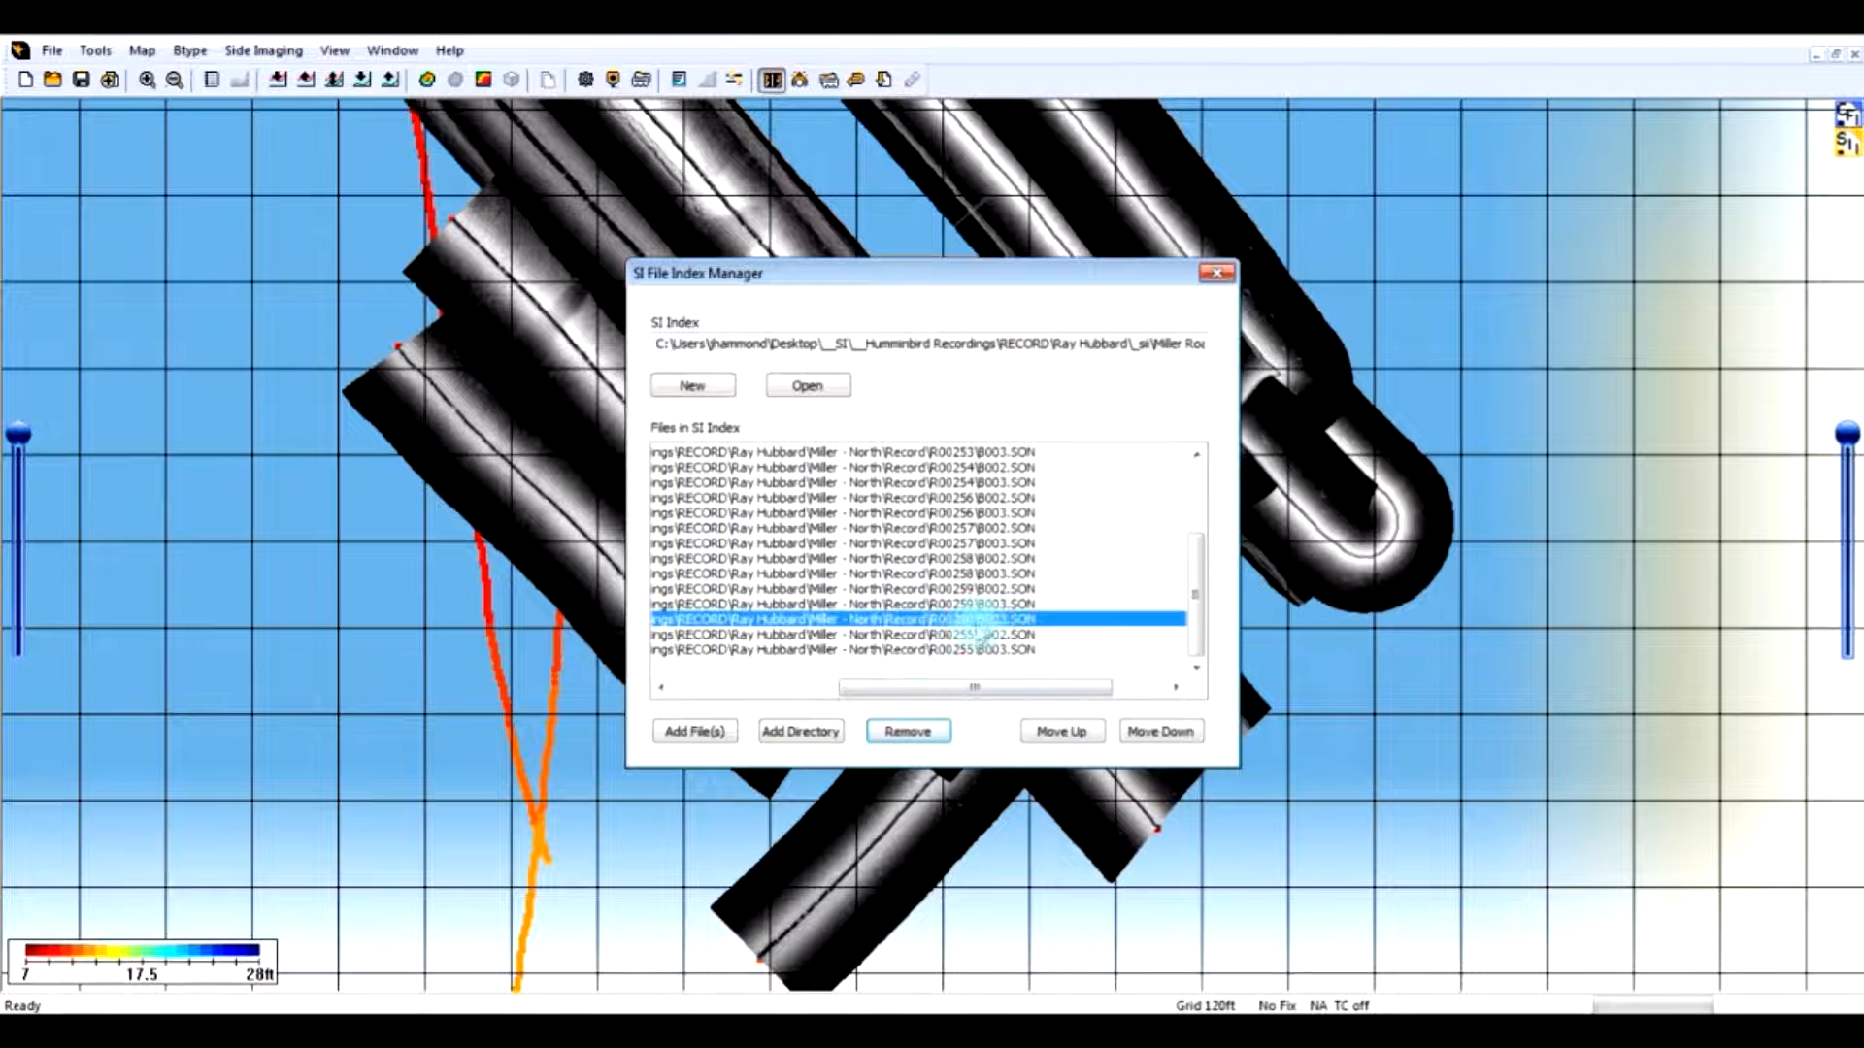
left_click(917, 733)
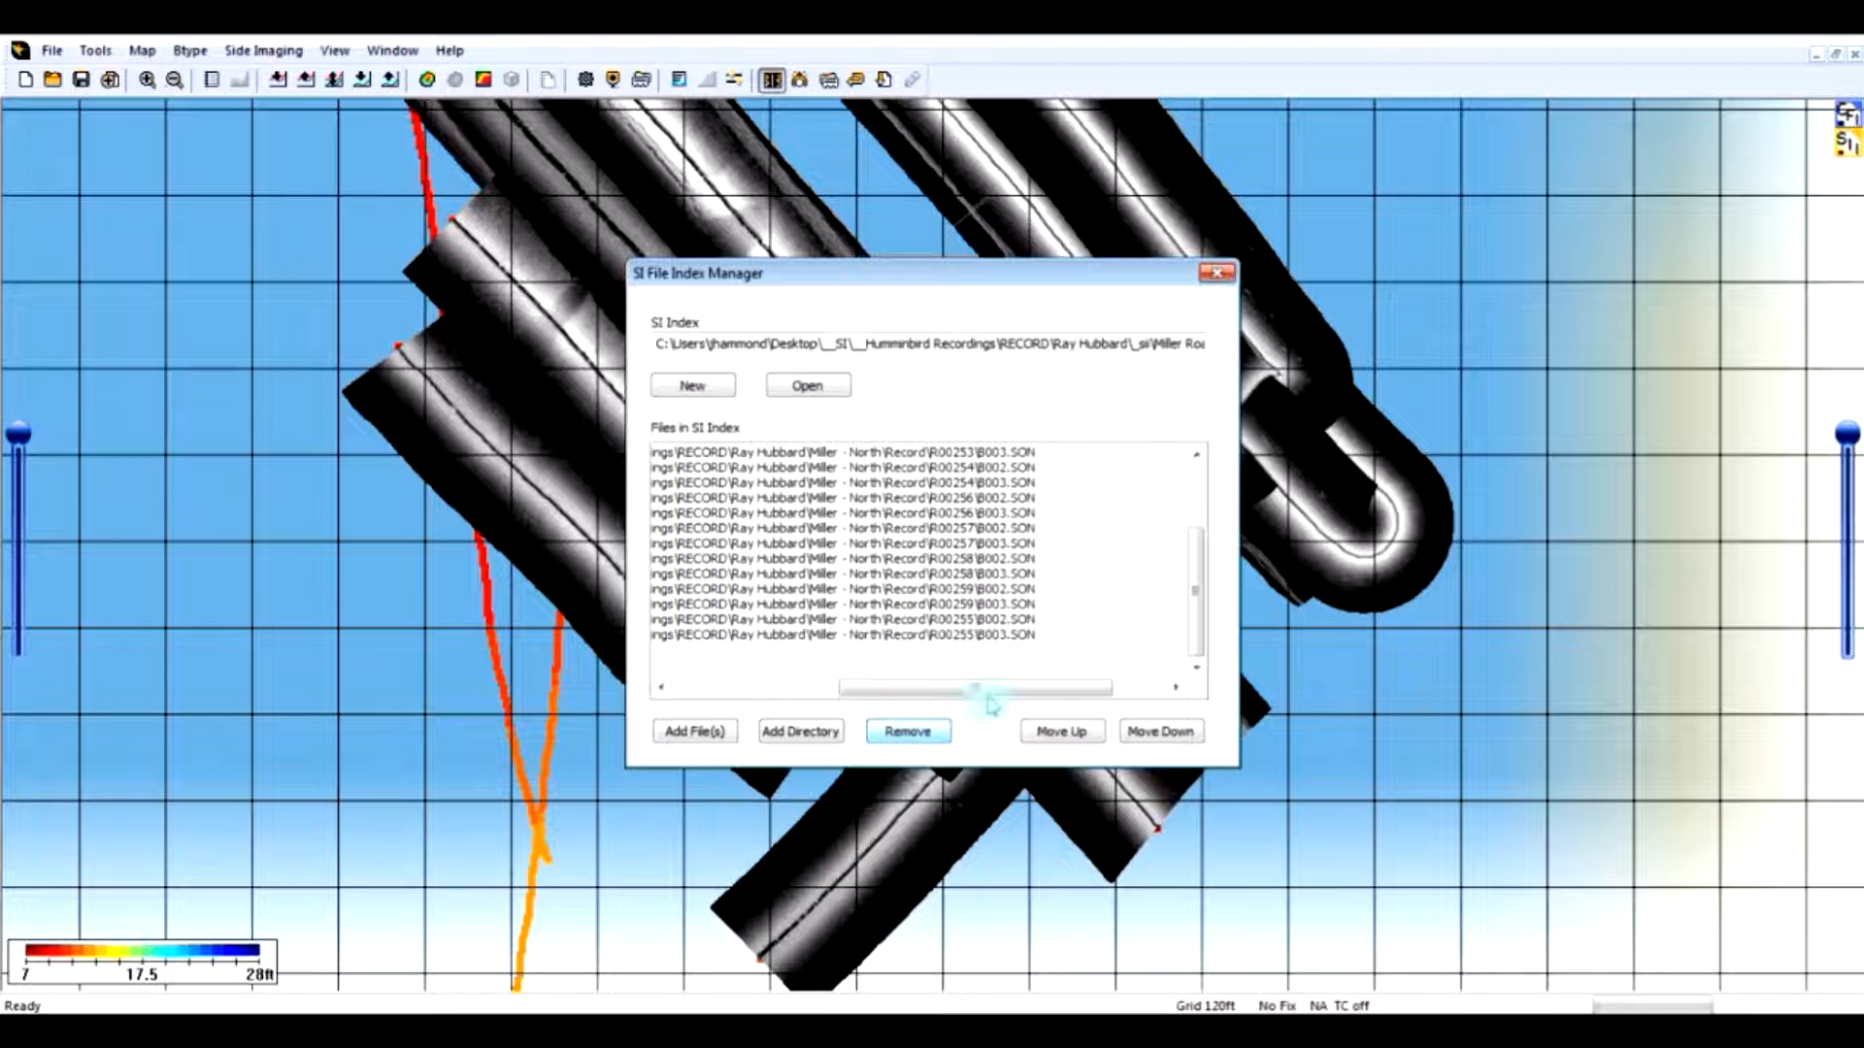
left_click(1216, 272)
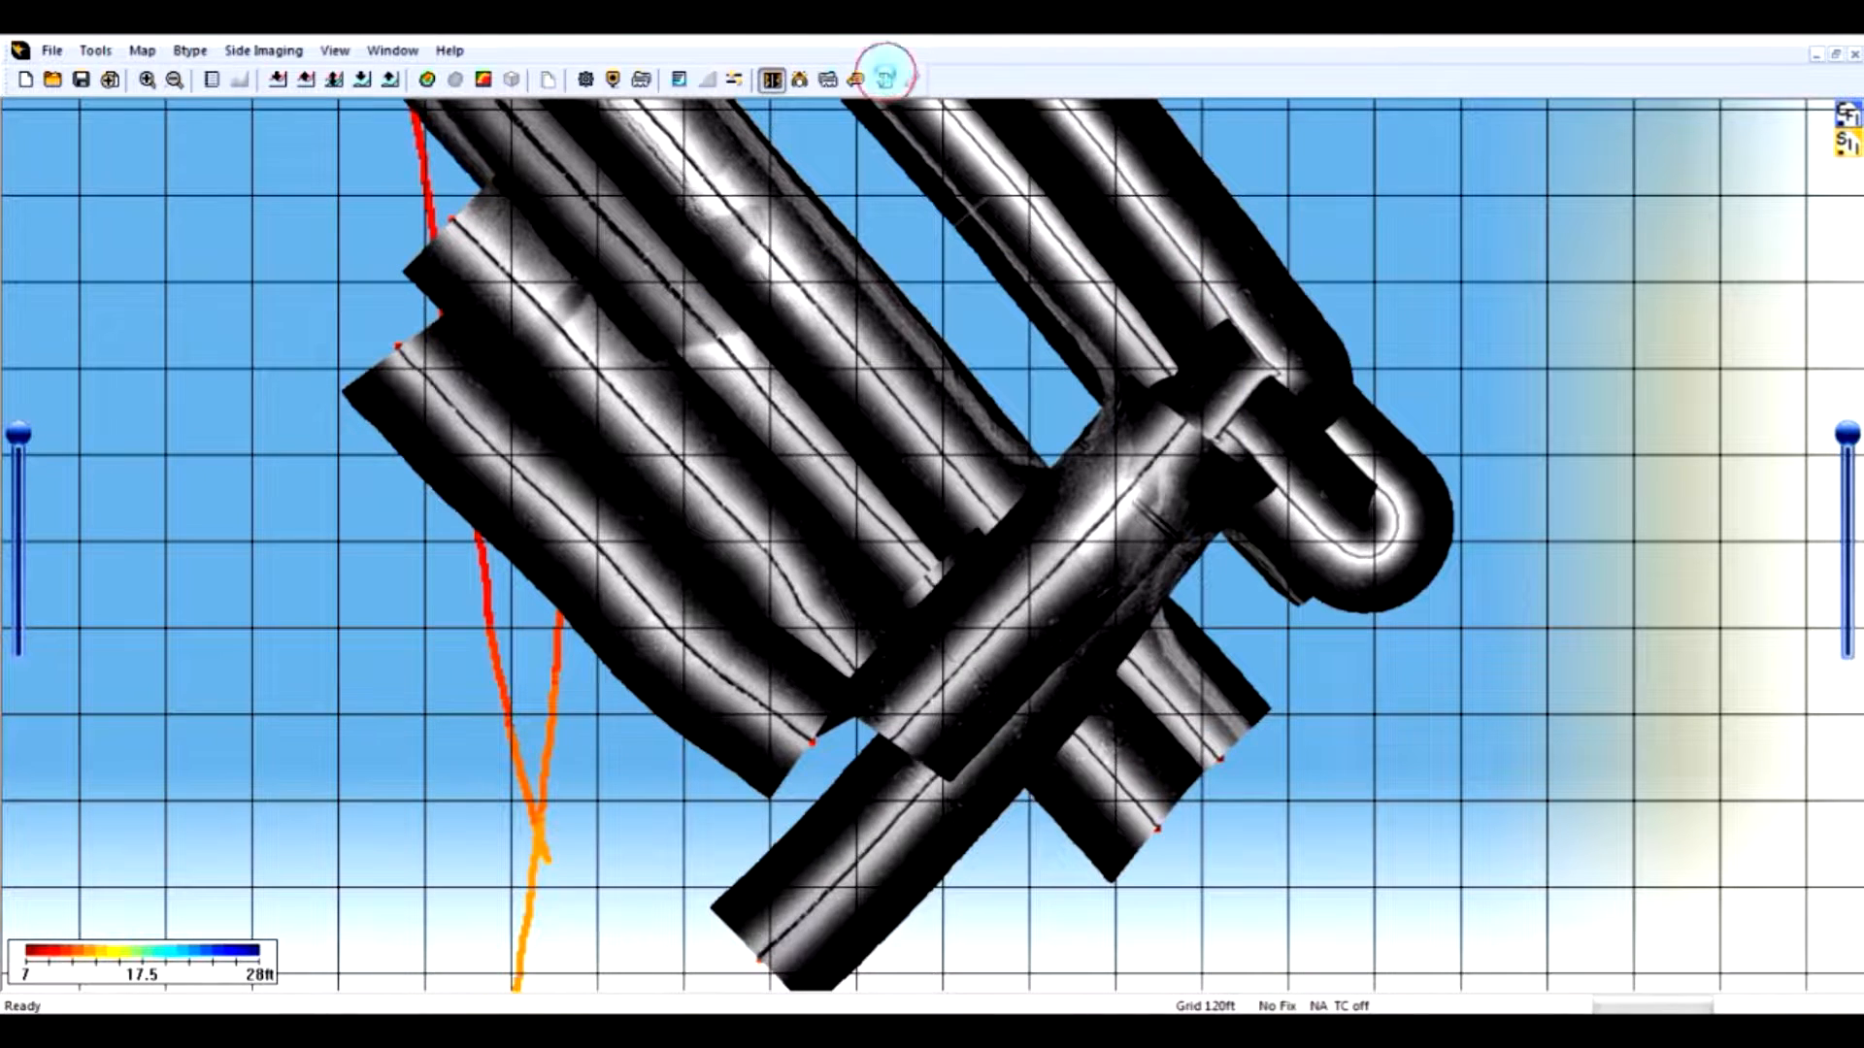
Map Miller Road (3) North.sii again without the R00260 recording, replacing the active scanbase, and inspect the crossing strips
left_click(884, 78)
double_click(941, 869)
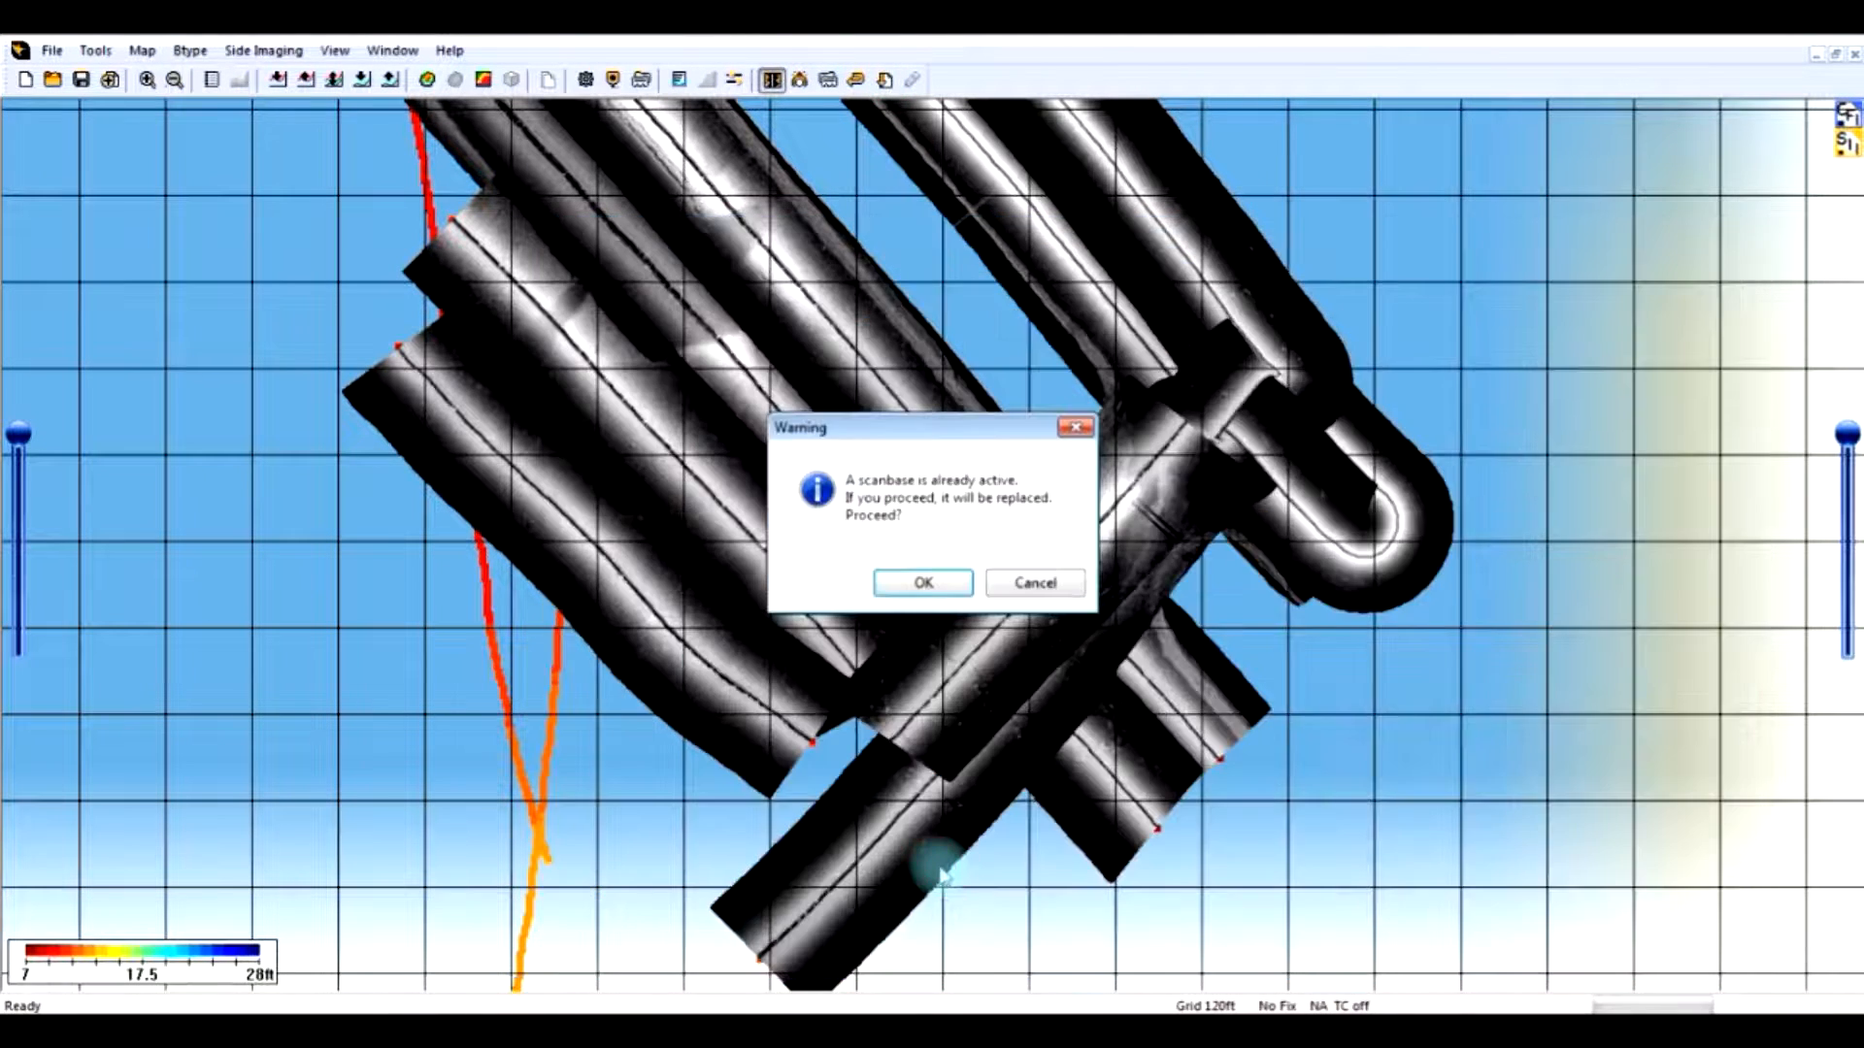
left_click(909, 587)
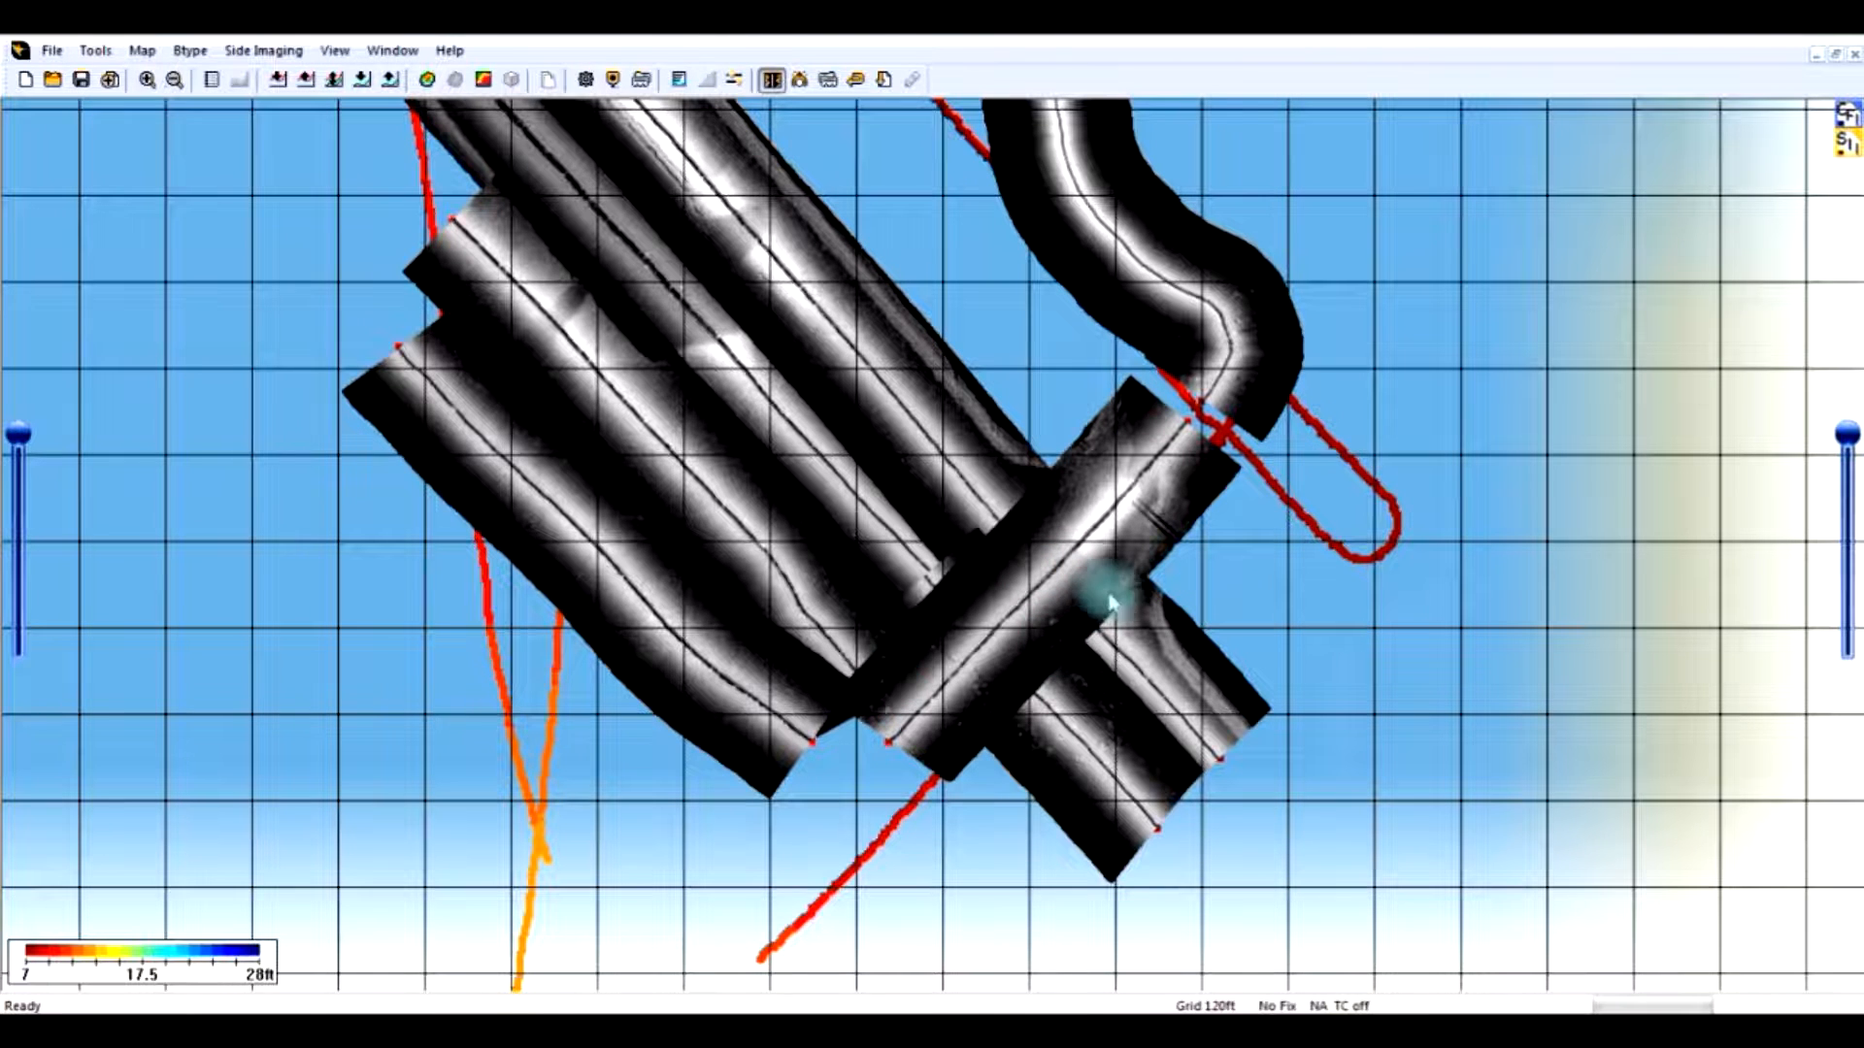
left_click_drag(818, 451, 1044, 475)
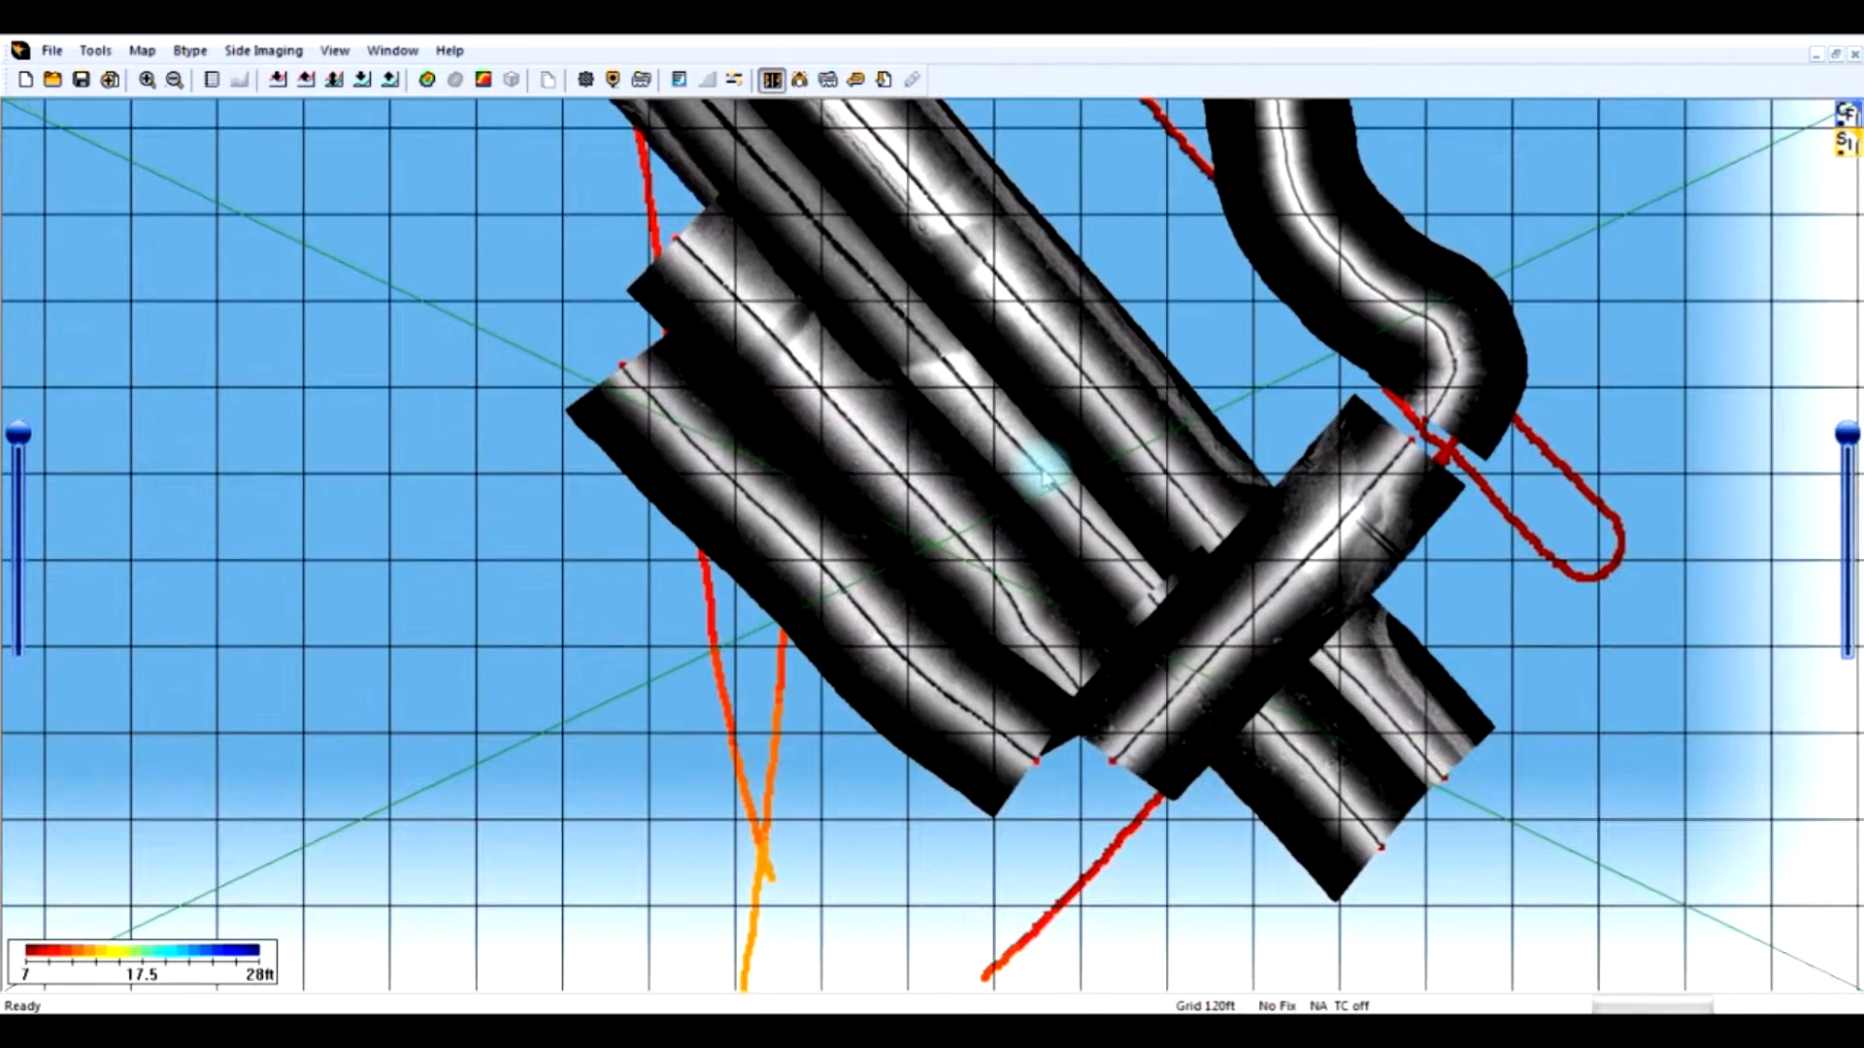
left_click_drag(1302, 508, 1146, 504)
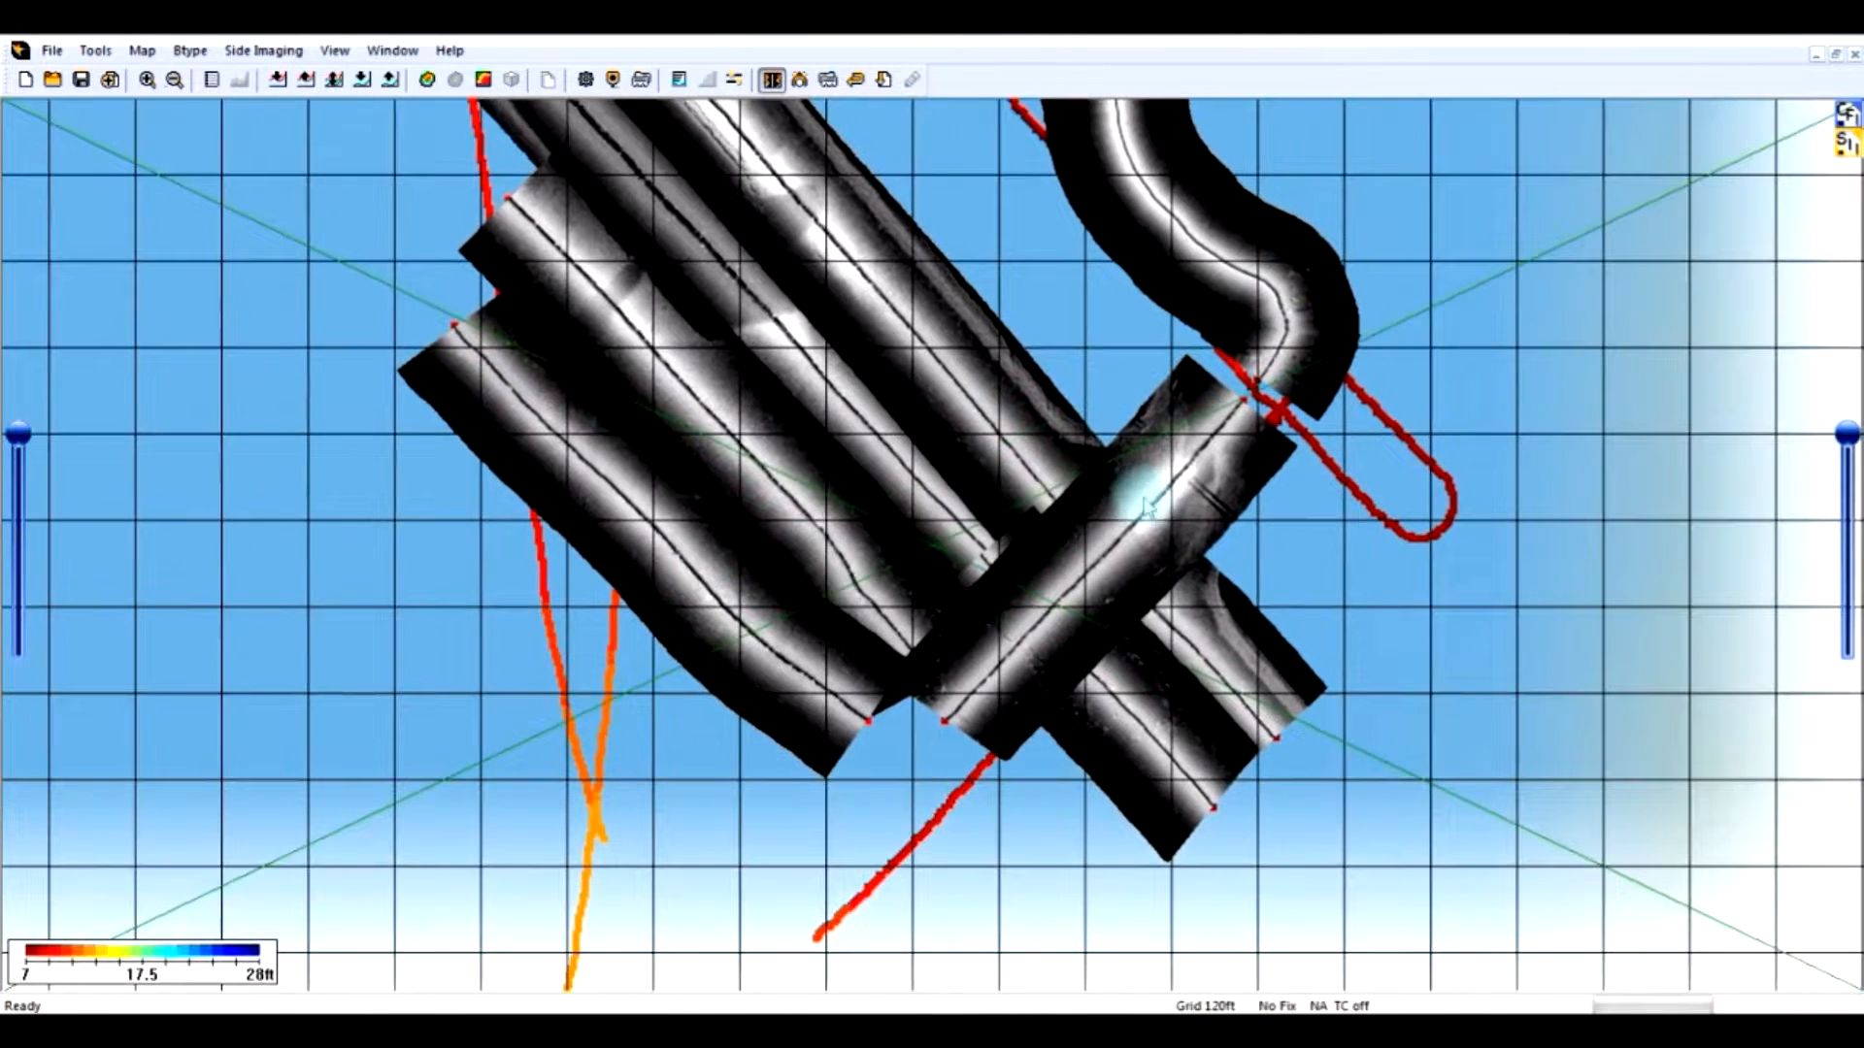
Load the Miller Road (3) North.sii index into the SI File Index Manager for another edit
left_click(826, 81)
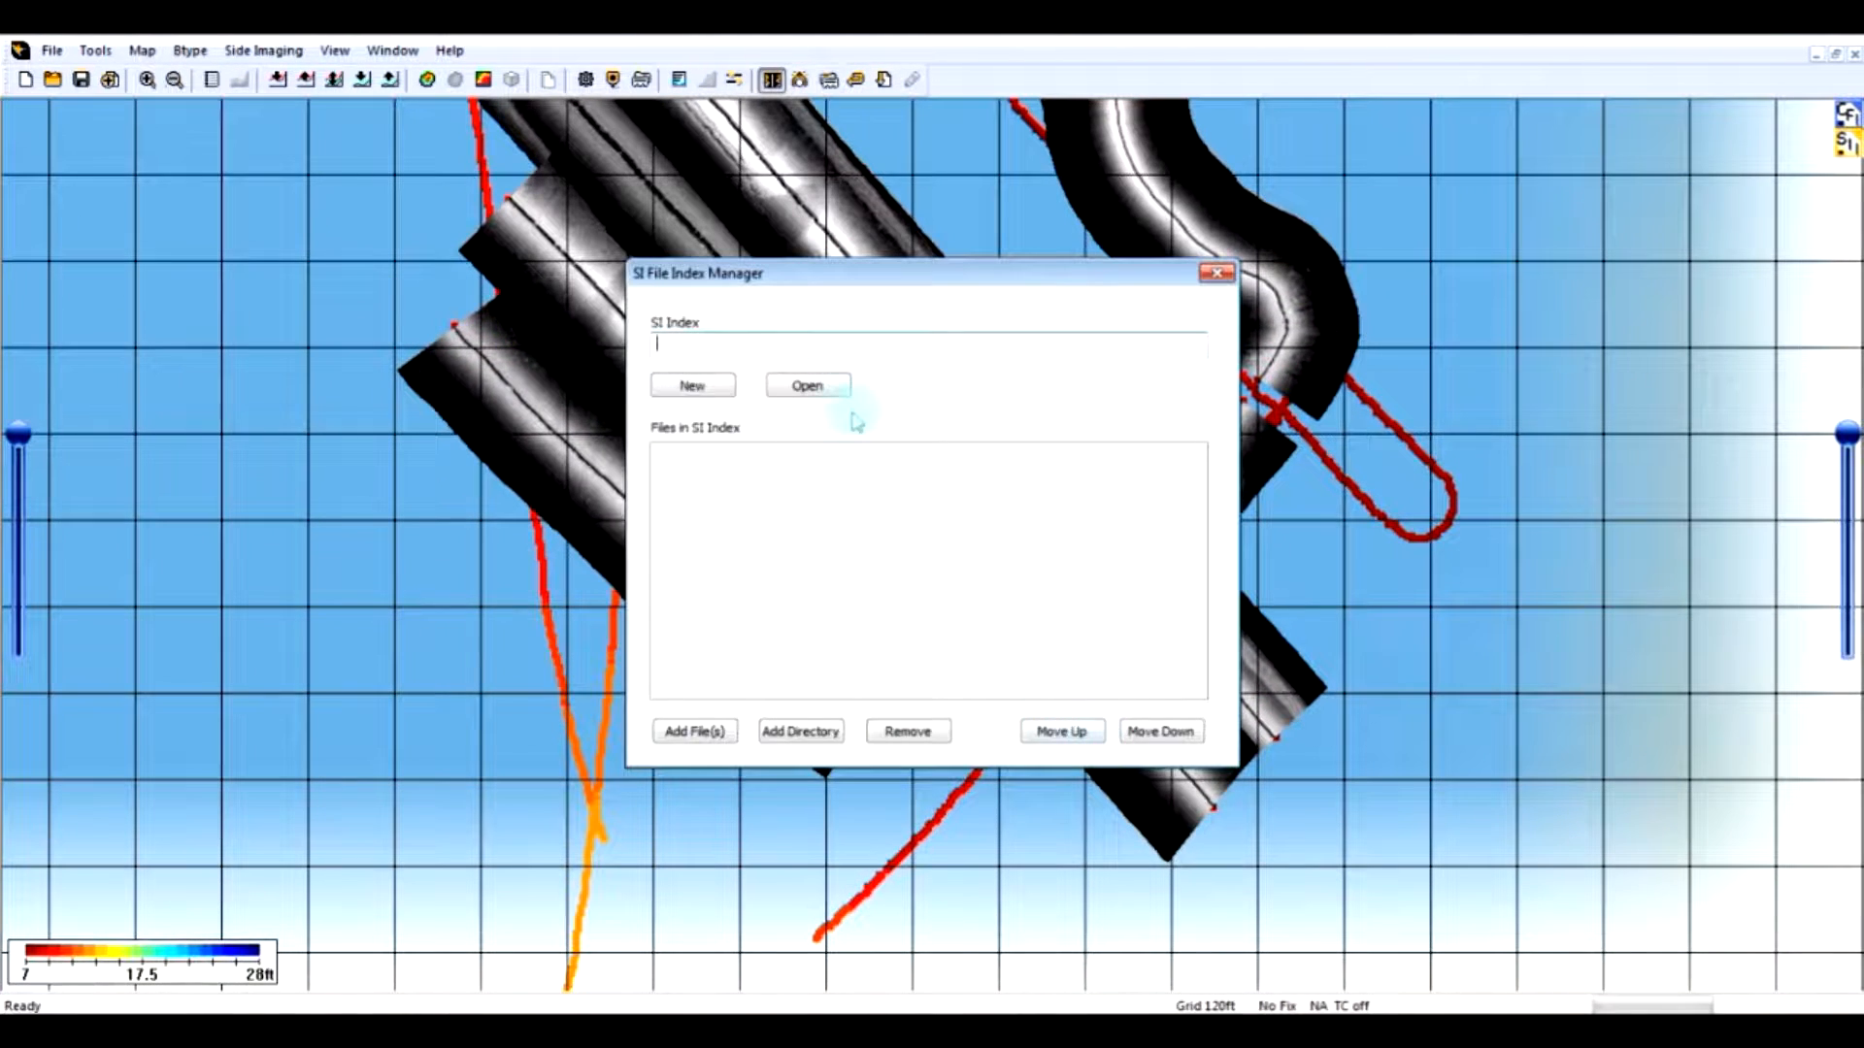
left_click(832, 392)
left_click(922, 872)
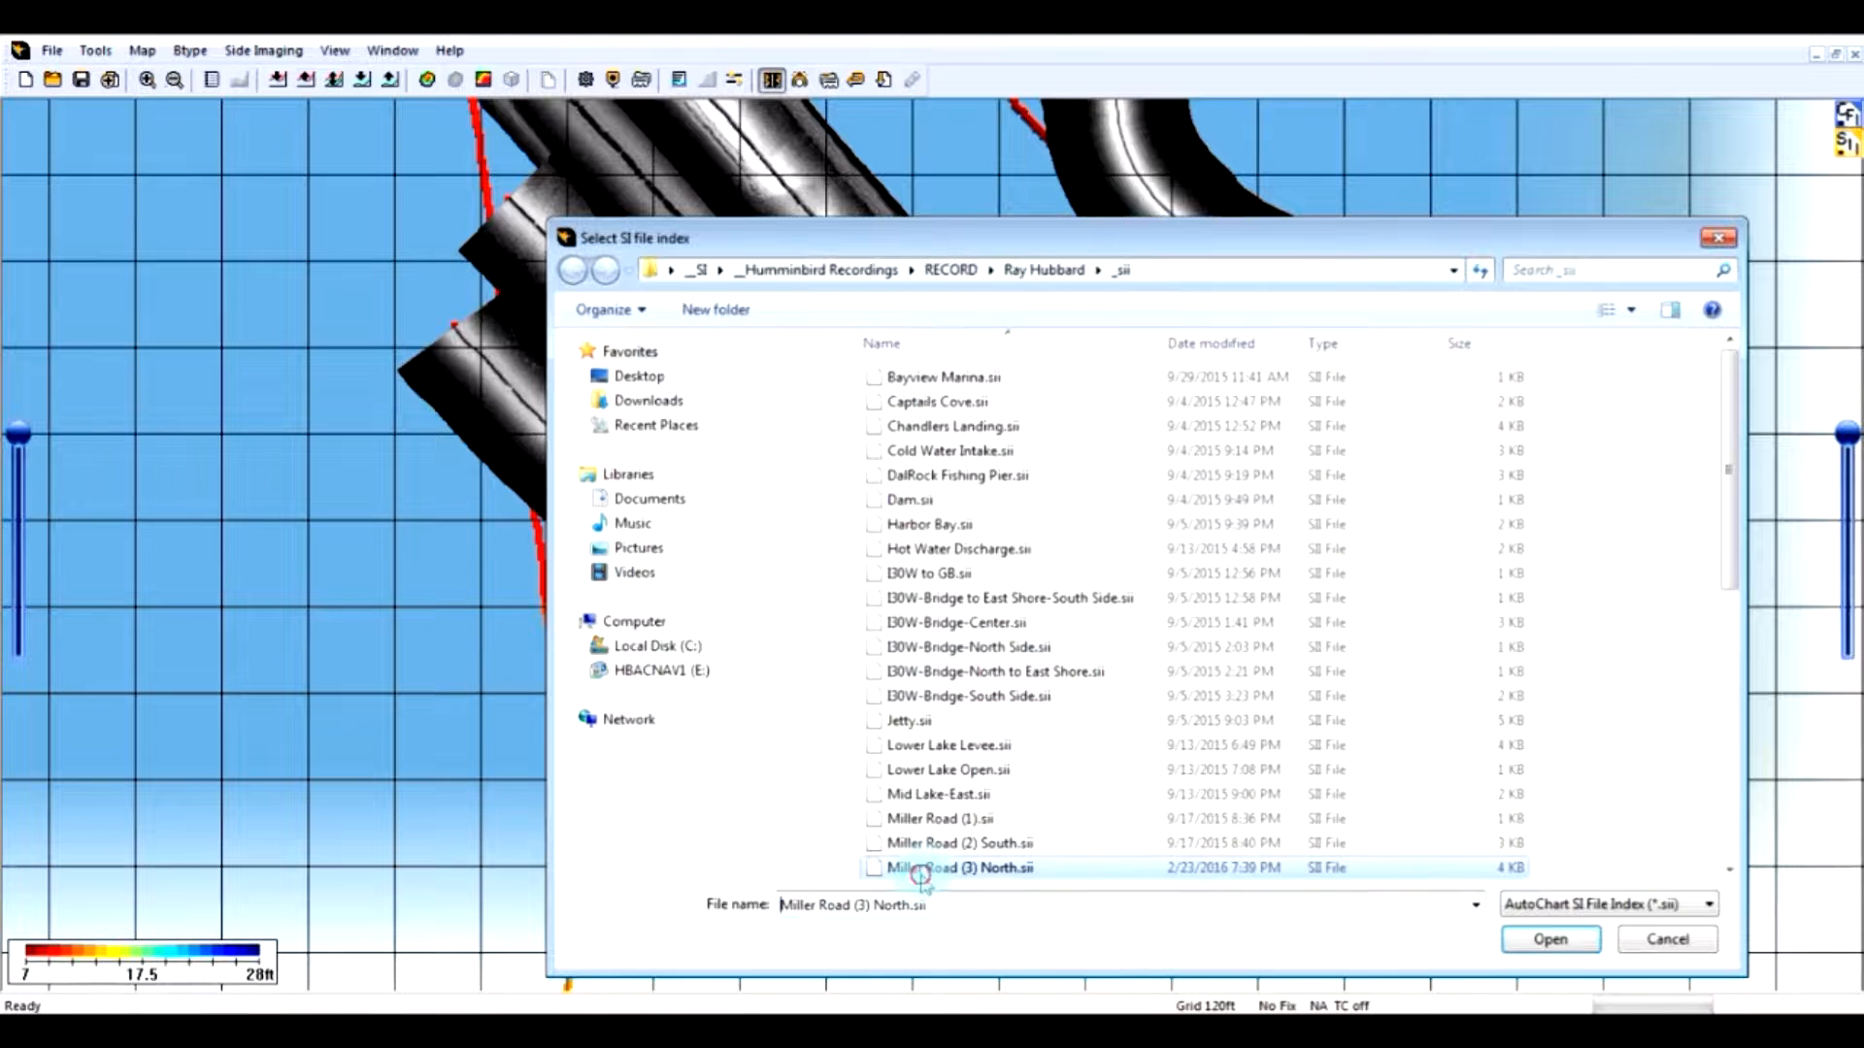
left_click(1545, 939)
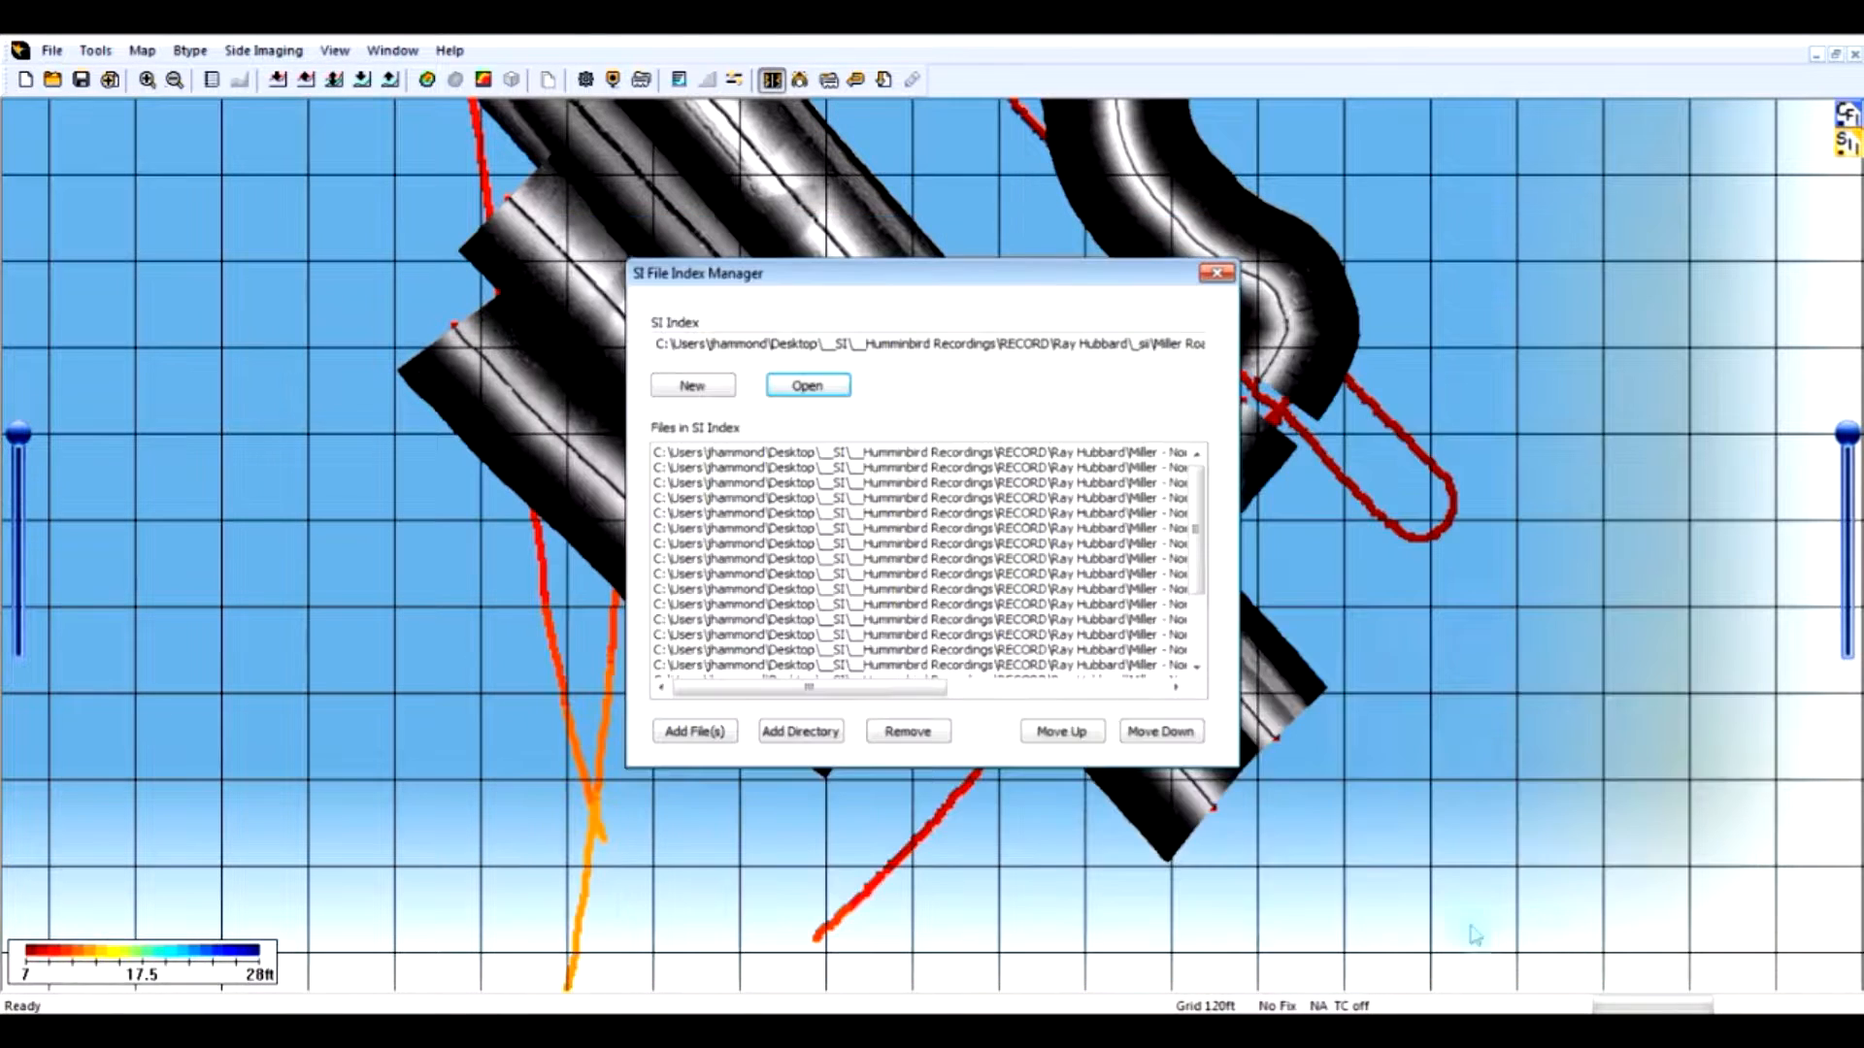
Remove only R00255\B003.SON from the index, keeping R00255\B002.SON, and close the SI File Index Manager
left_click_drag(1194, 572, 1201, 649)
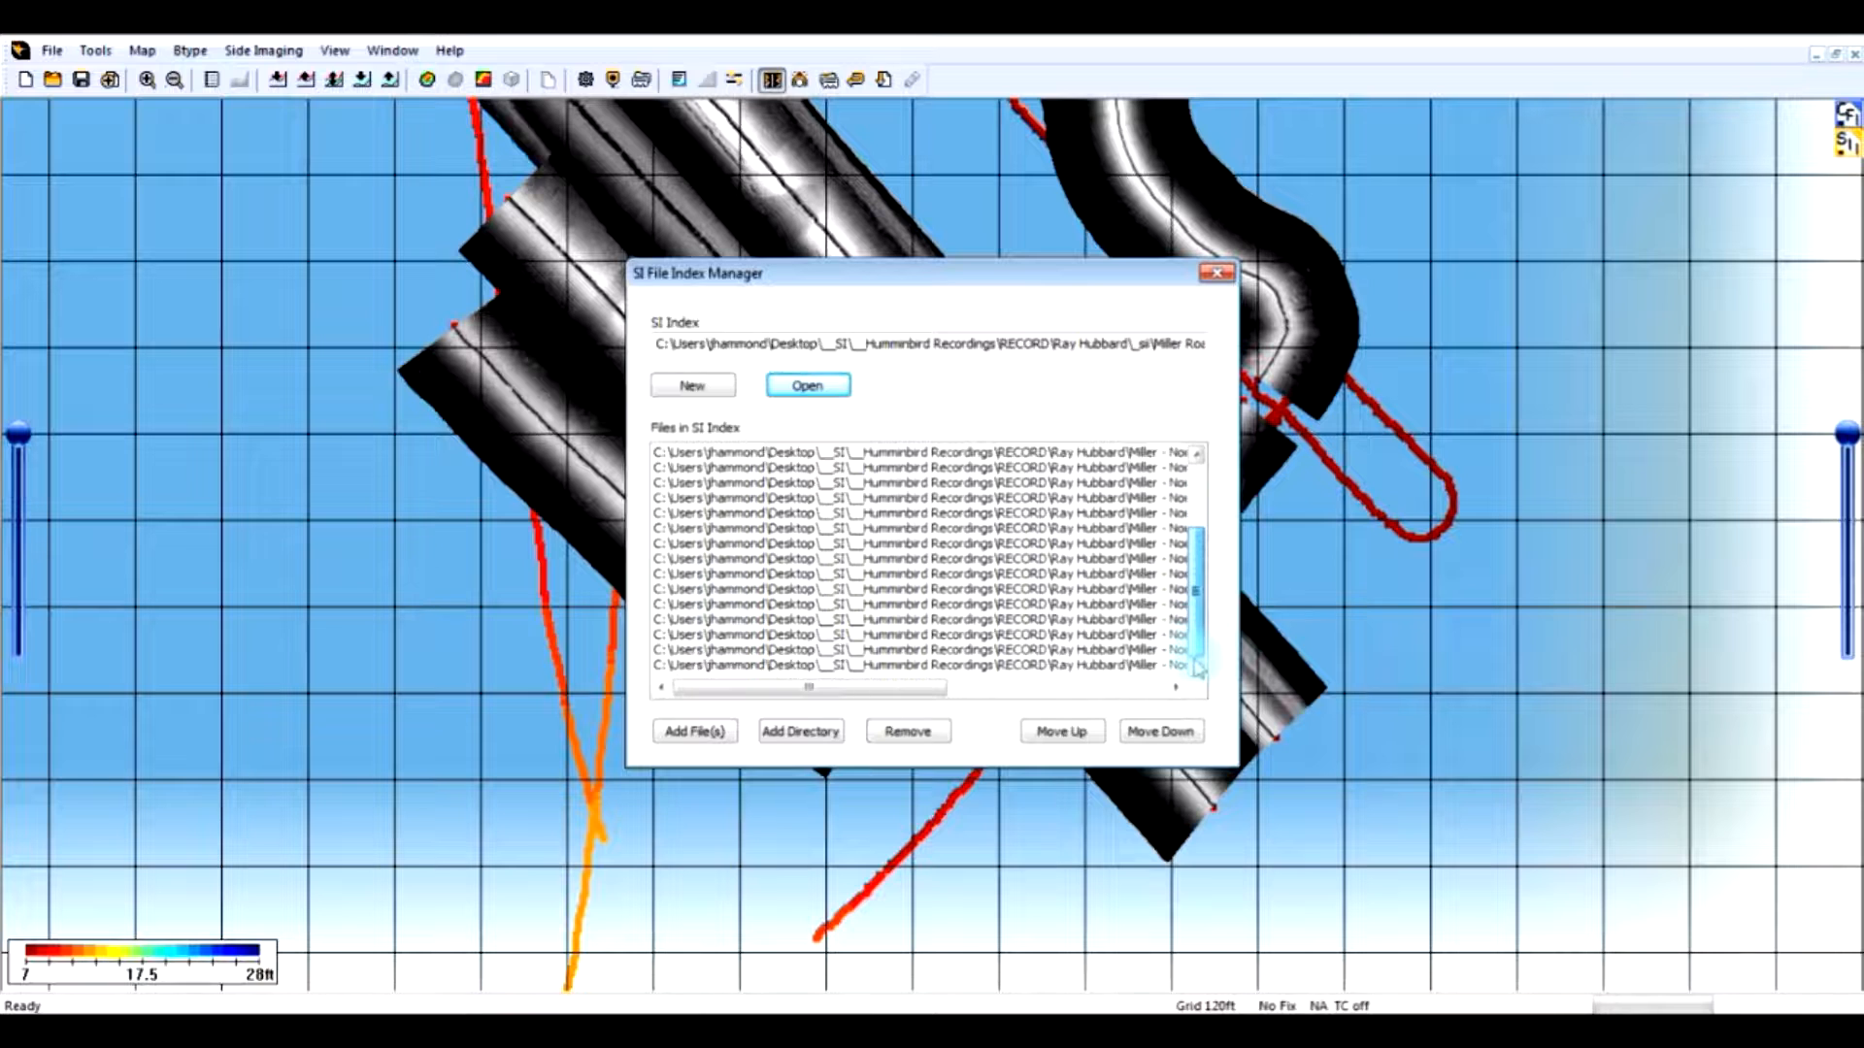
left_click_drag(912, 689, 1089, 689)
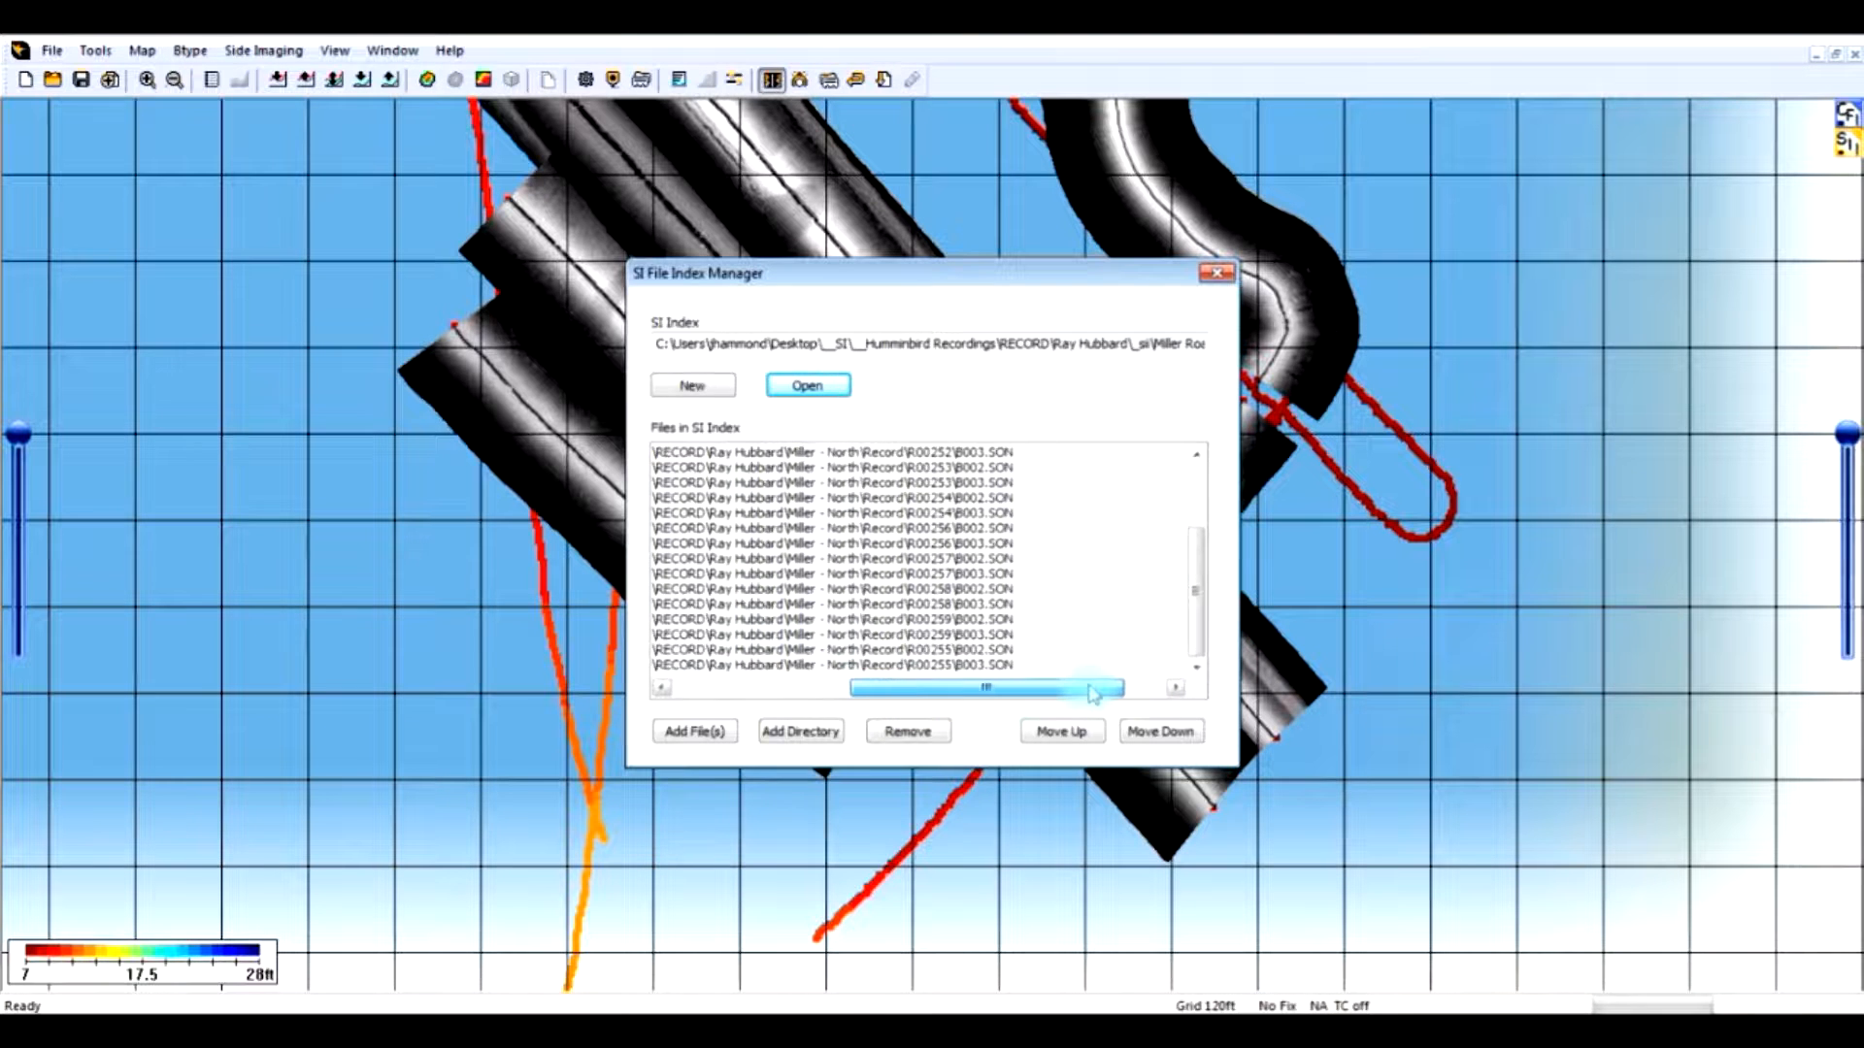
left_click(948, 666)
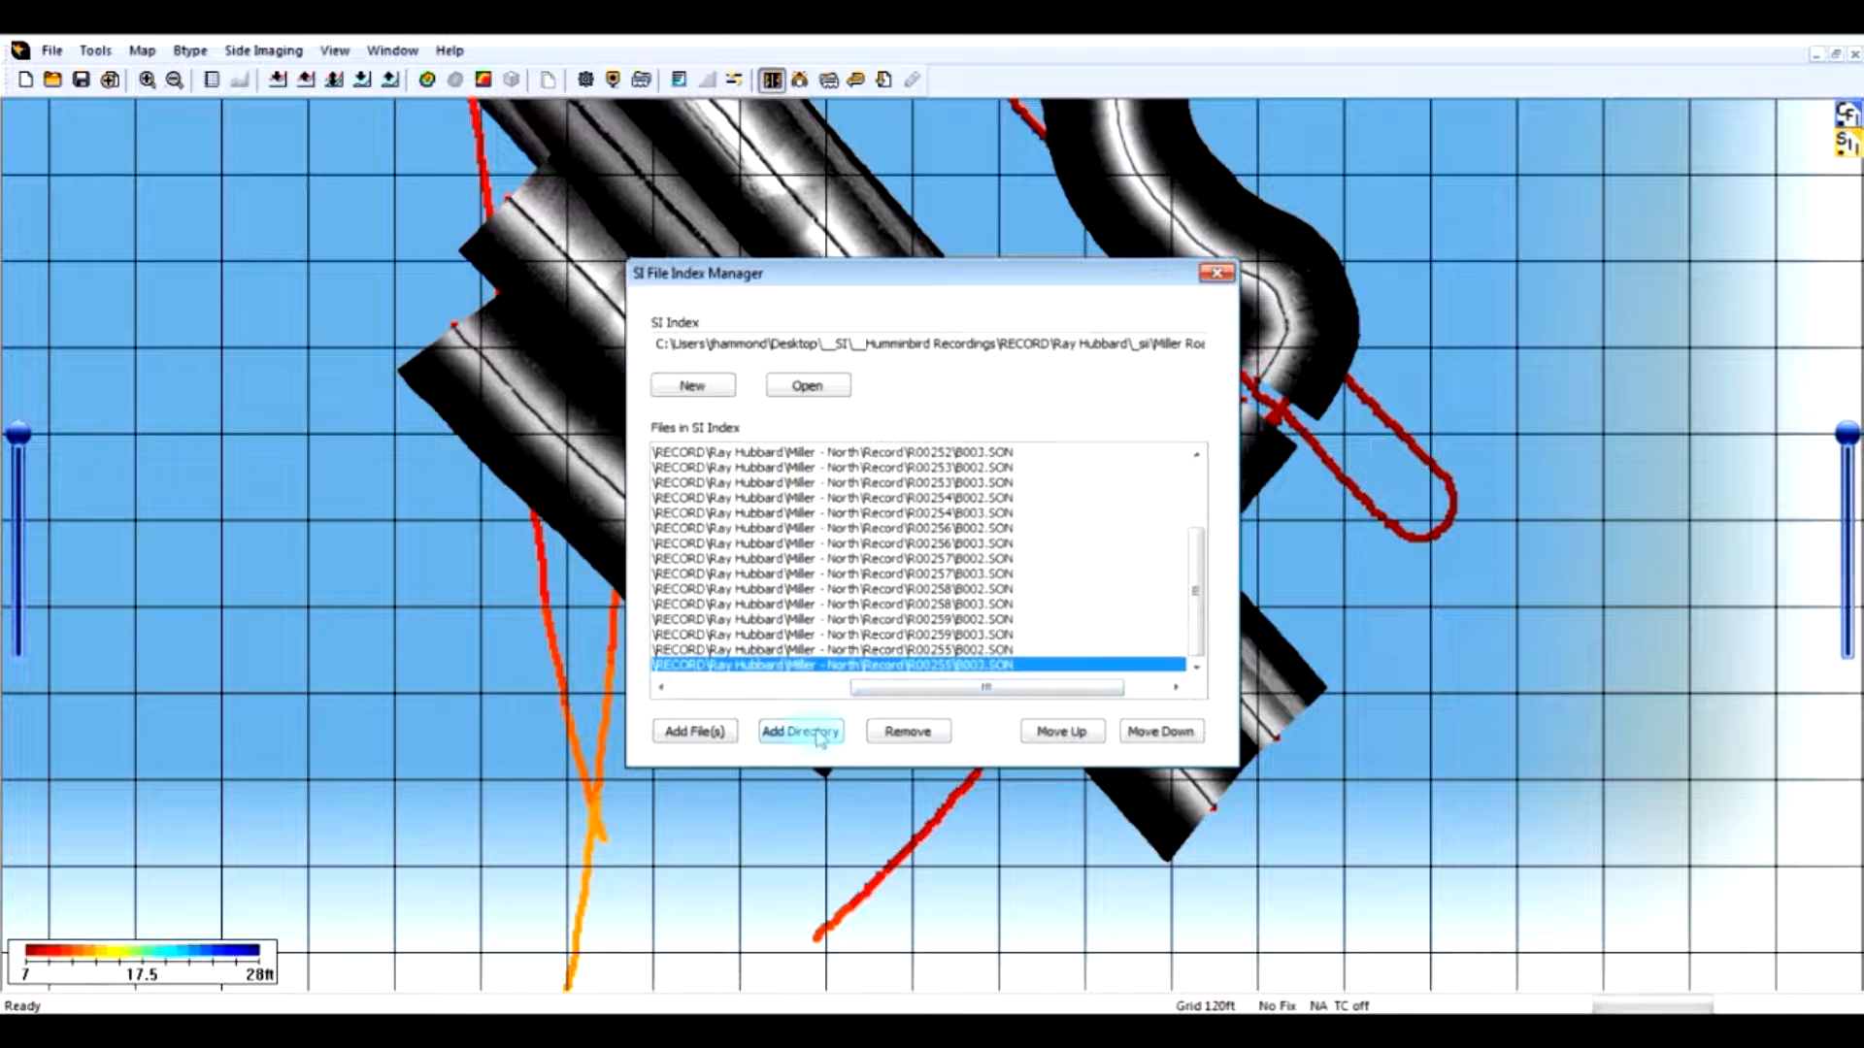
left_click(906, 736)
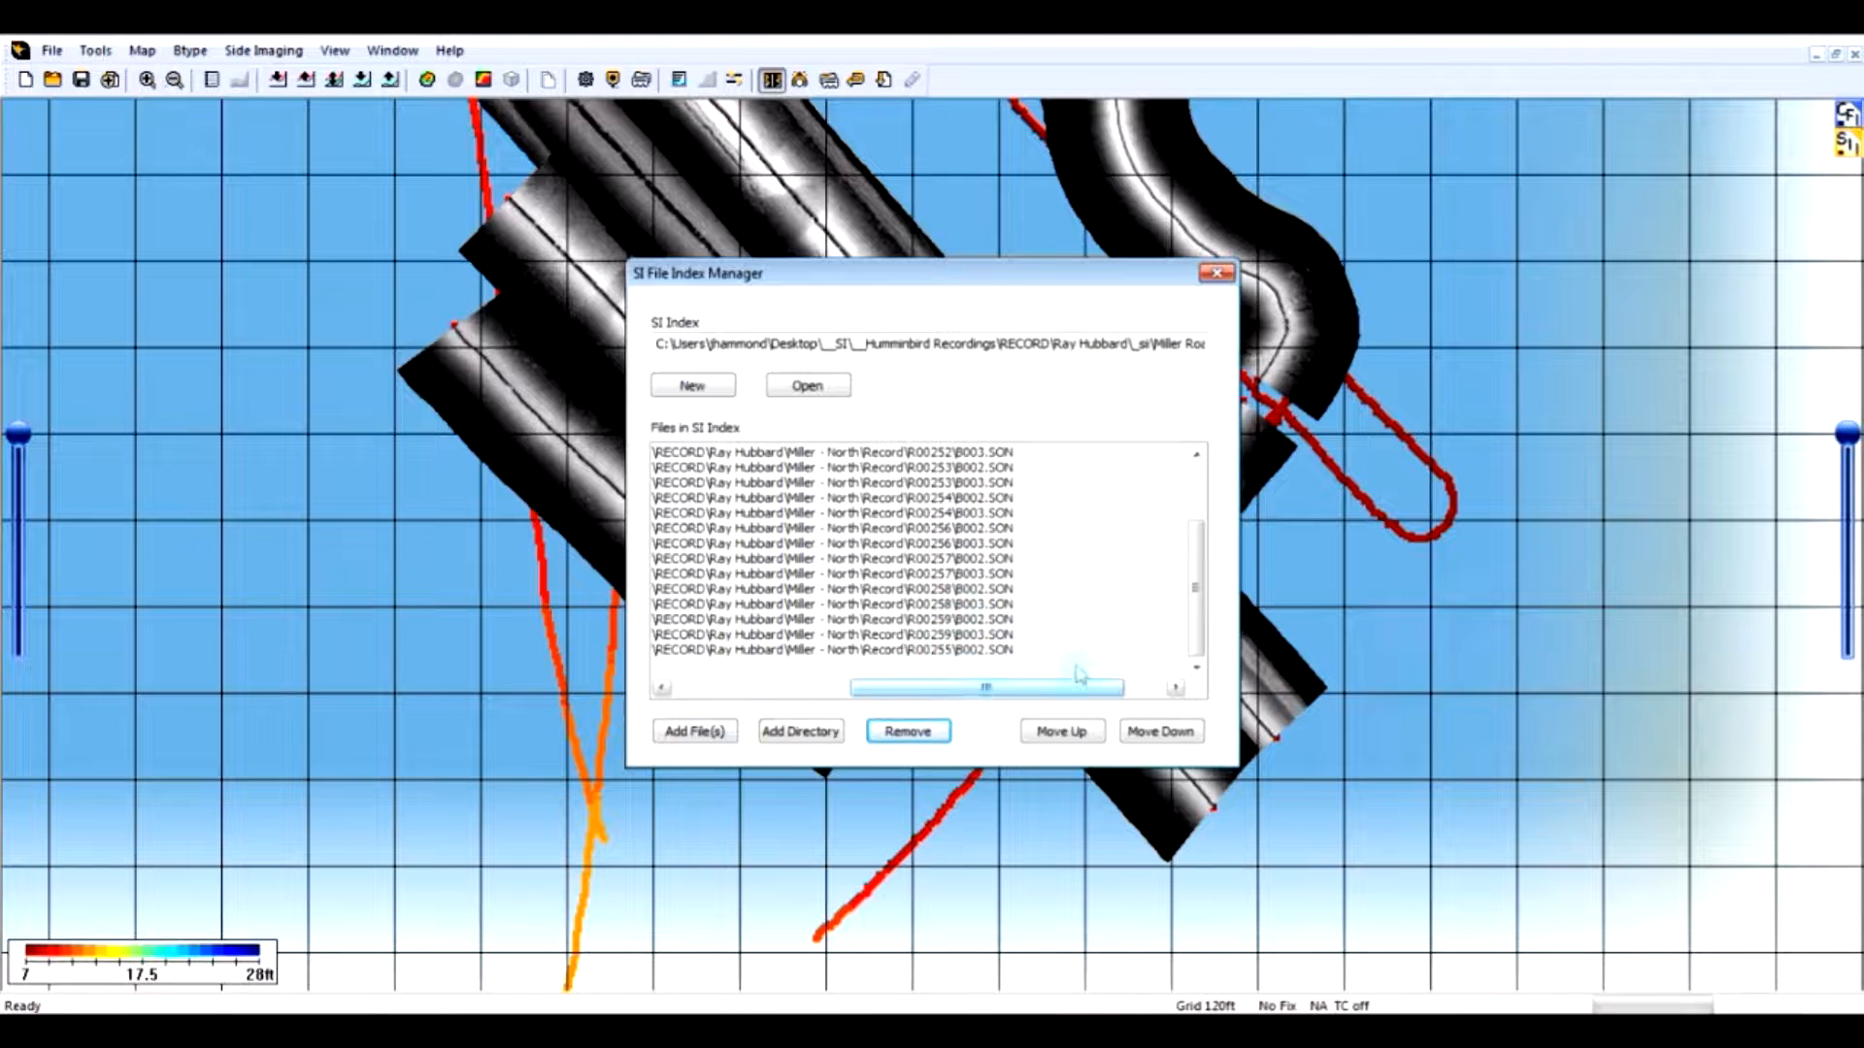
left_click(1208, 280)
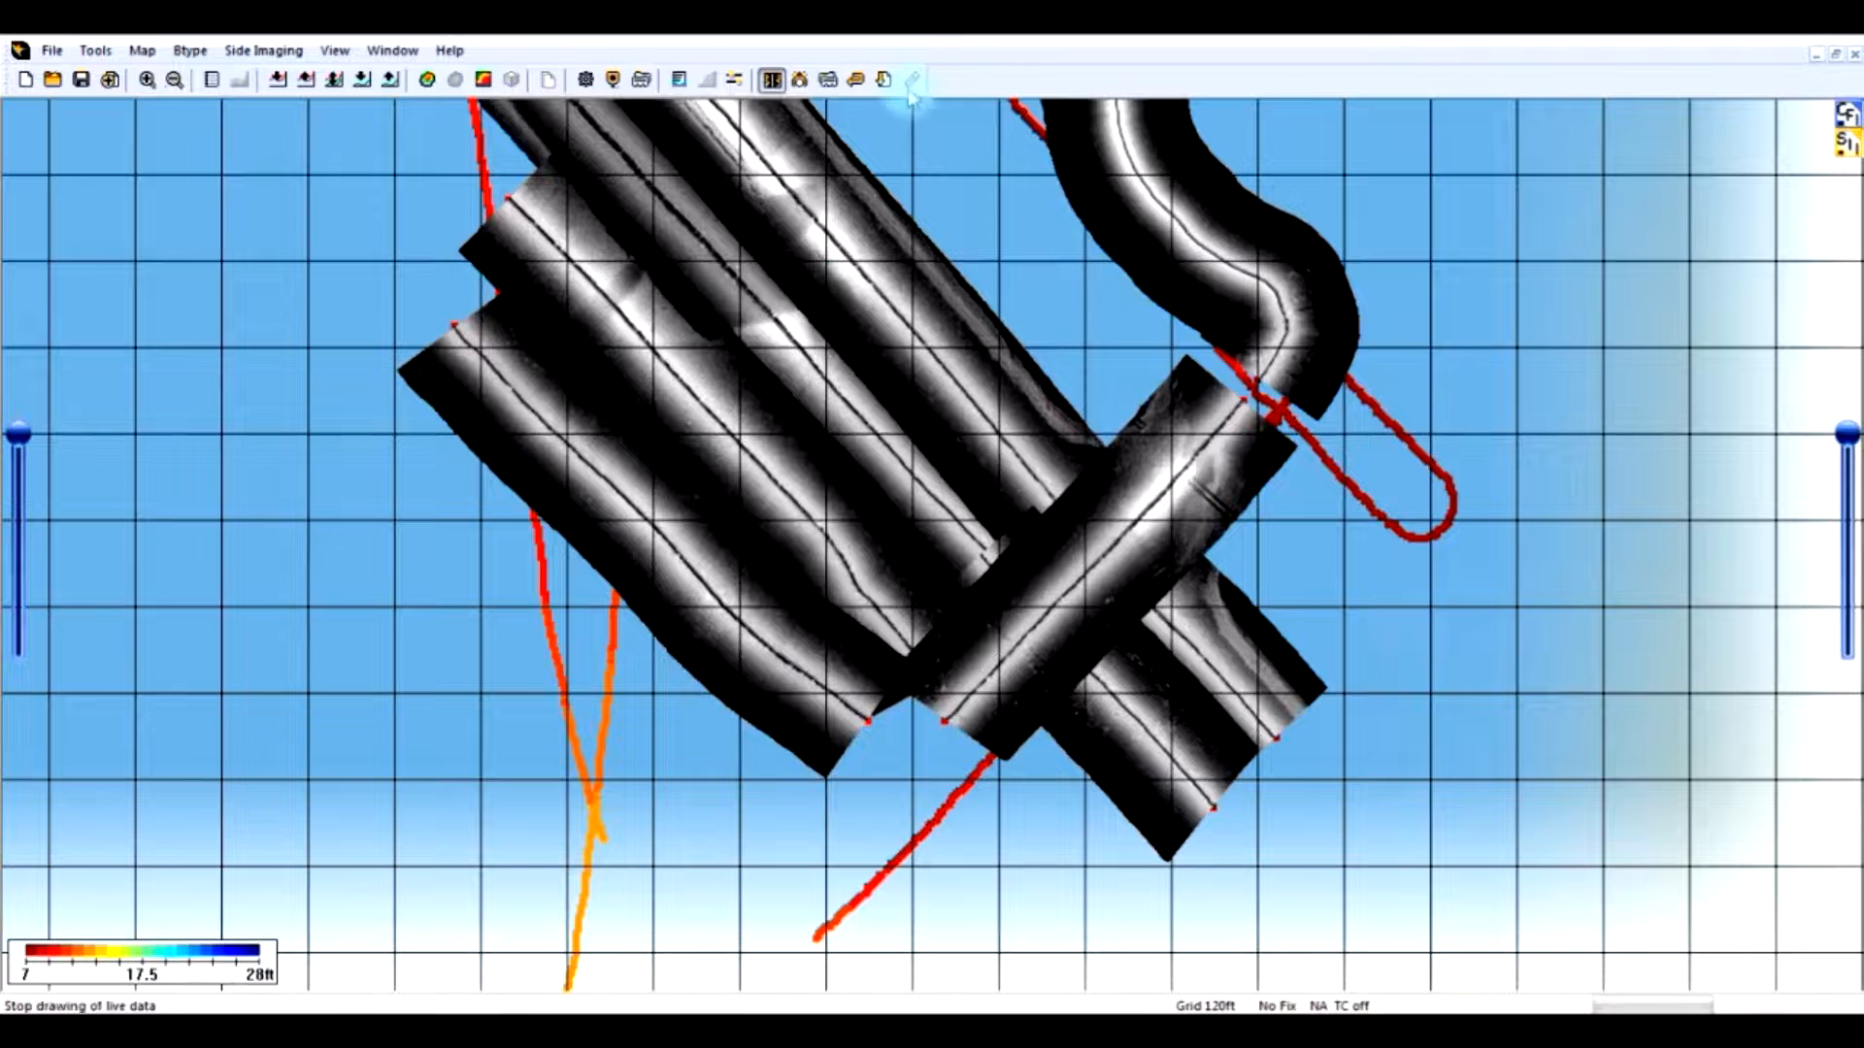
Redraw Miller Road (3) North.sii over the active scanbase and inspect the single-sided R00255 strip up close
left_click(883, 80)
double_click(940, 868)
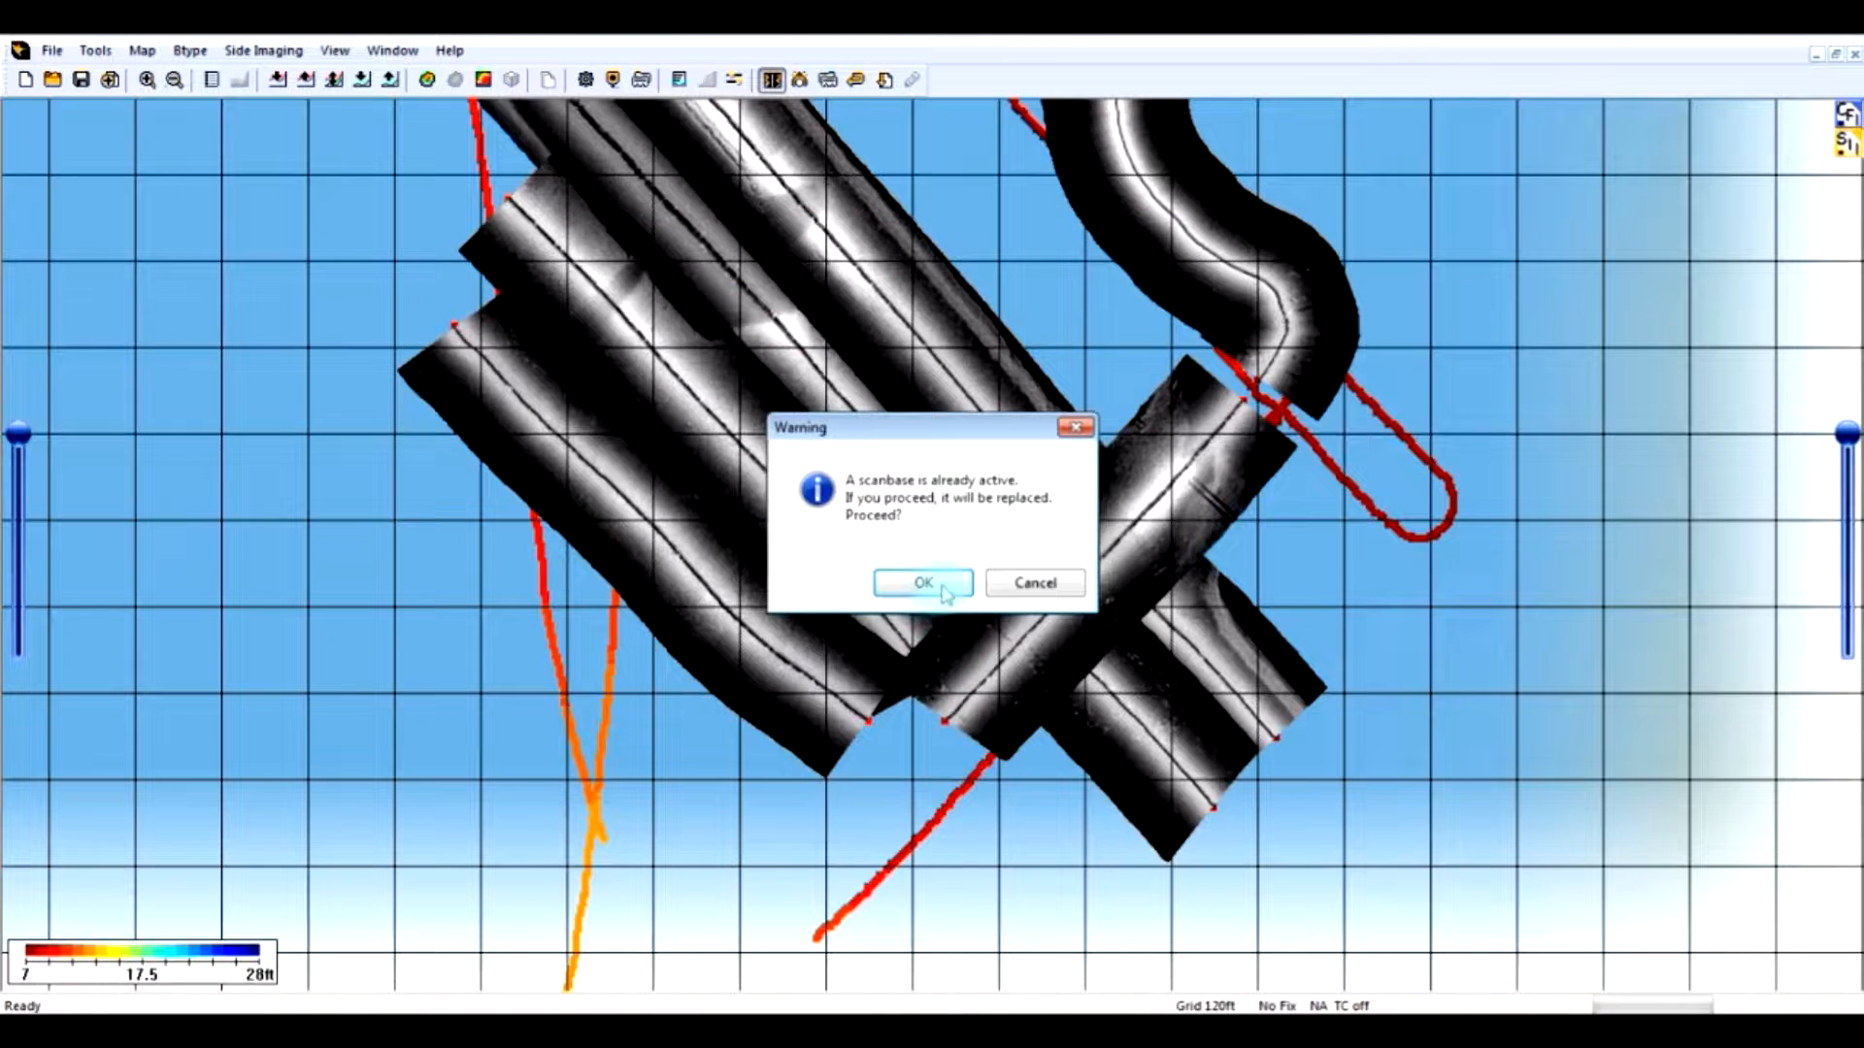
left_click(923, 583)
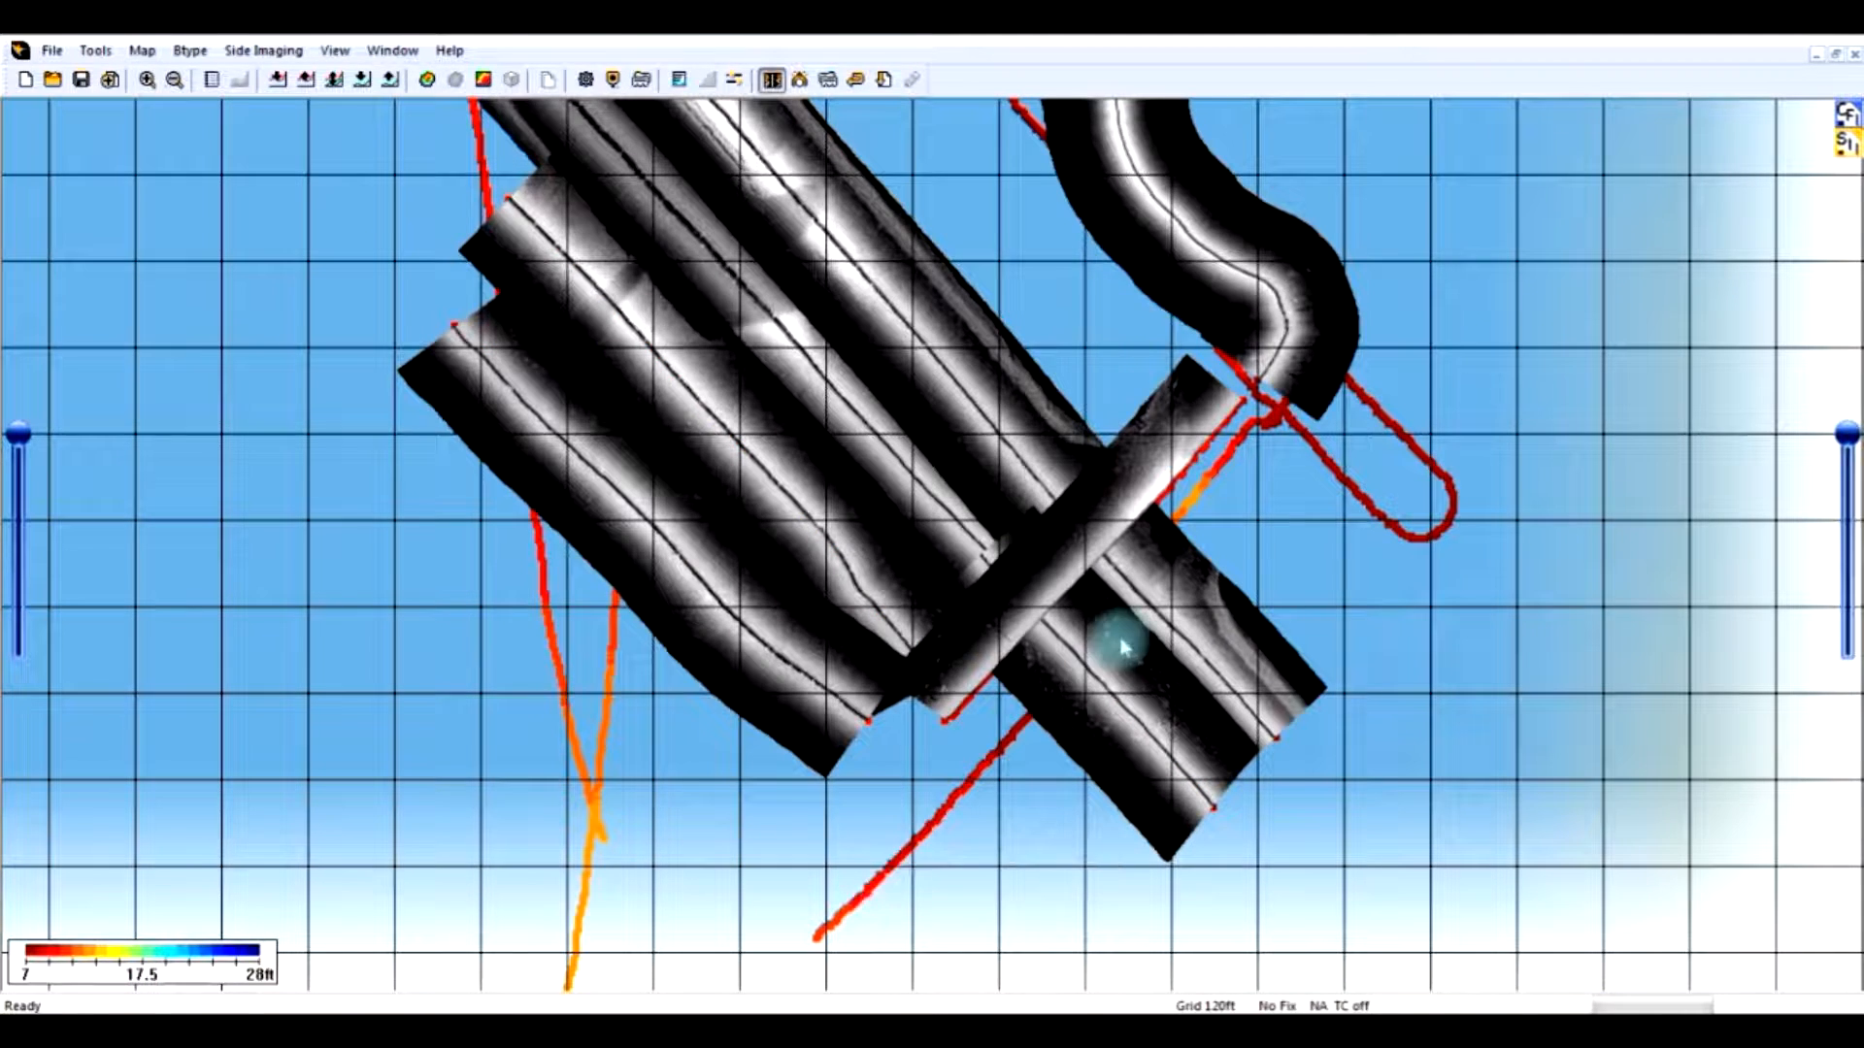
scroll(1119, 642, "up", 1)
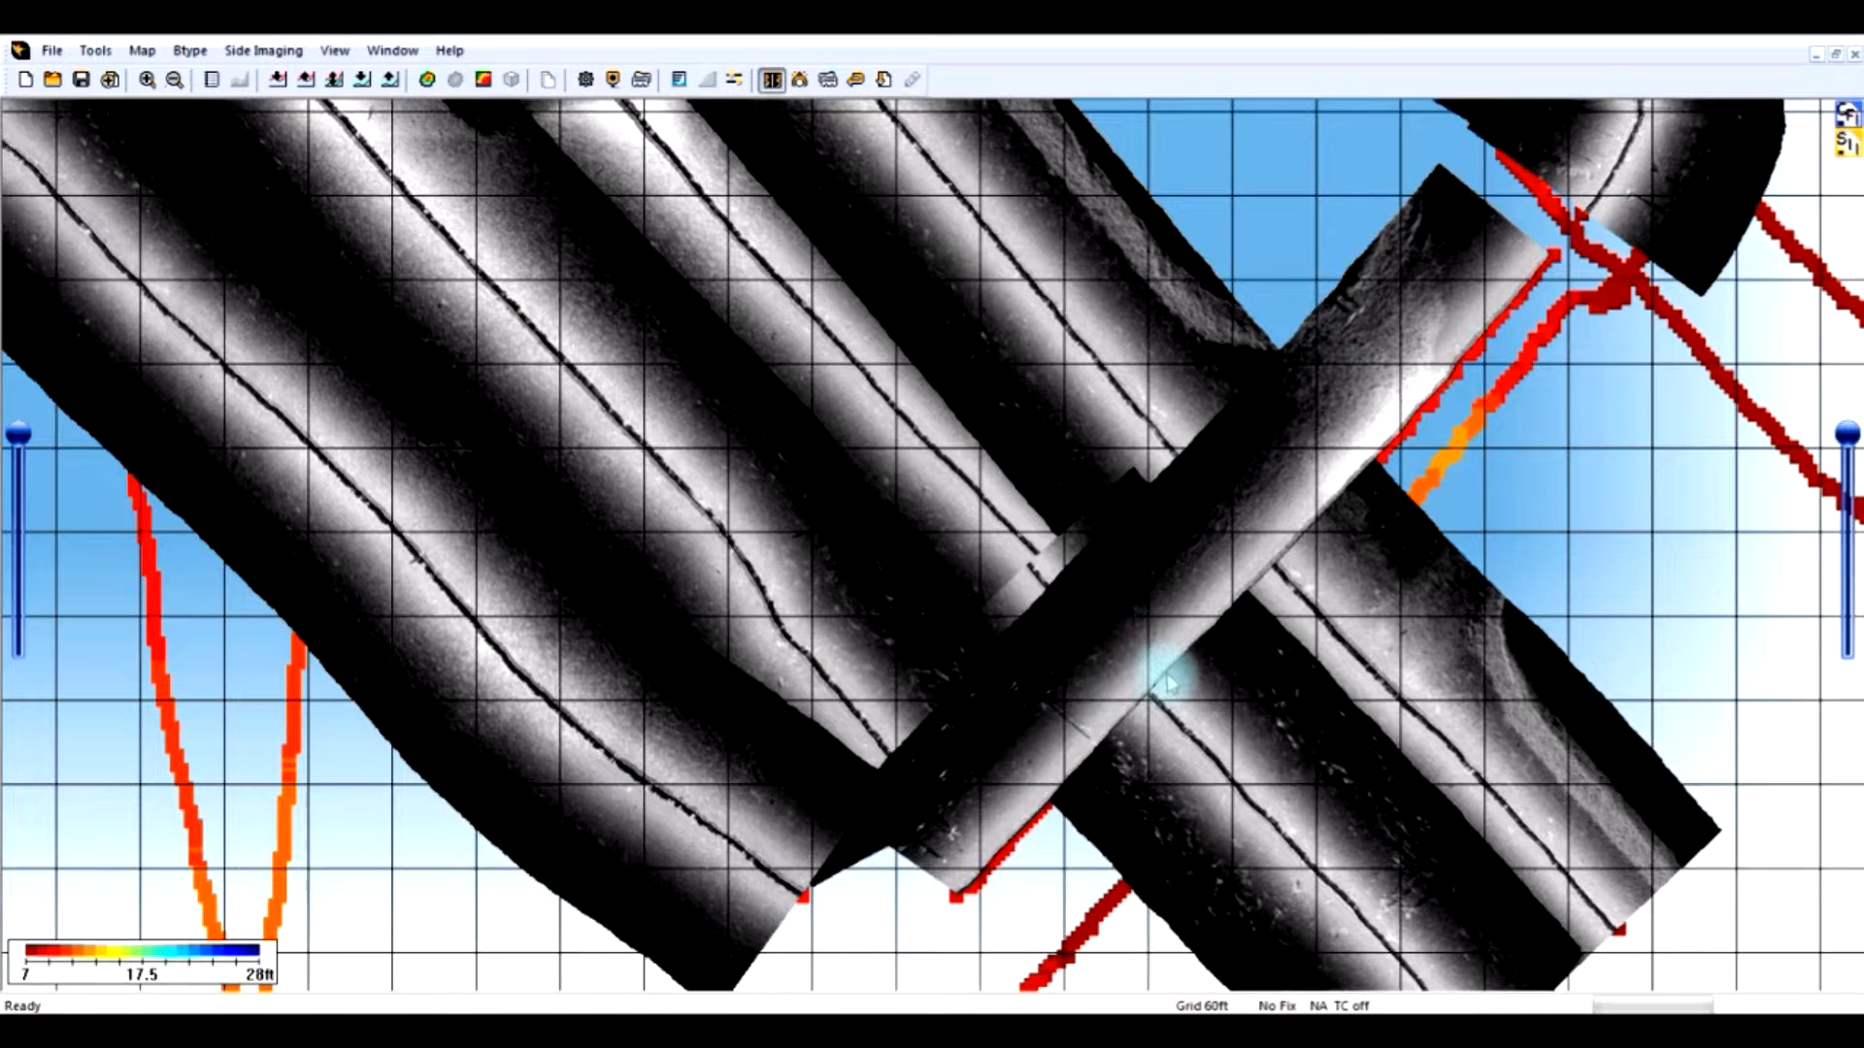
Examine how the single-sided crossing strip and the parallel strips overlap across the wider mapped area
scroll(1170, 684, "down", 1)
left_click_drag(1168, 682, 1101, 722)
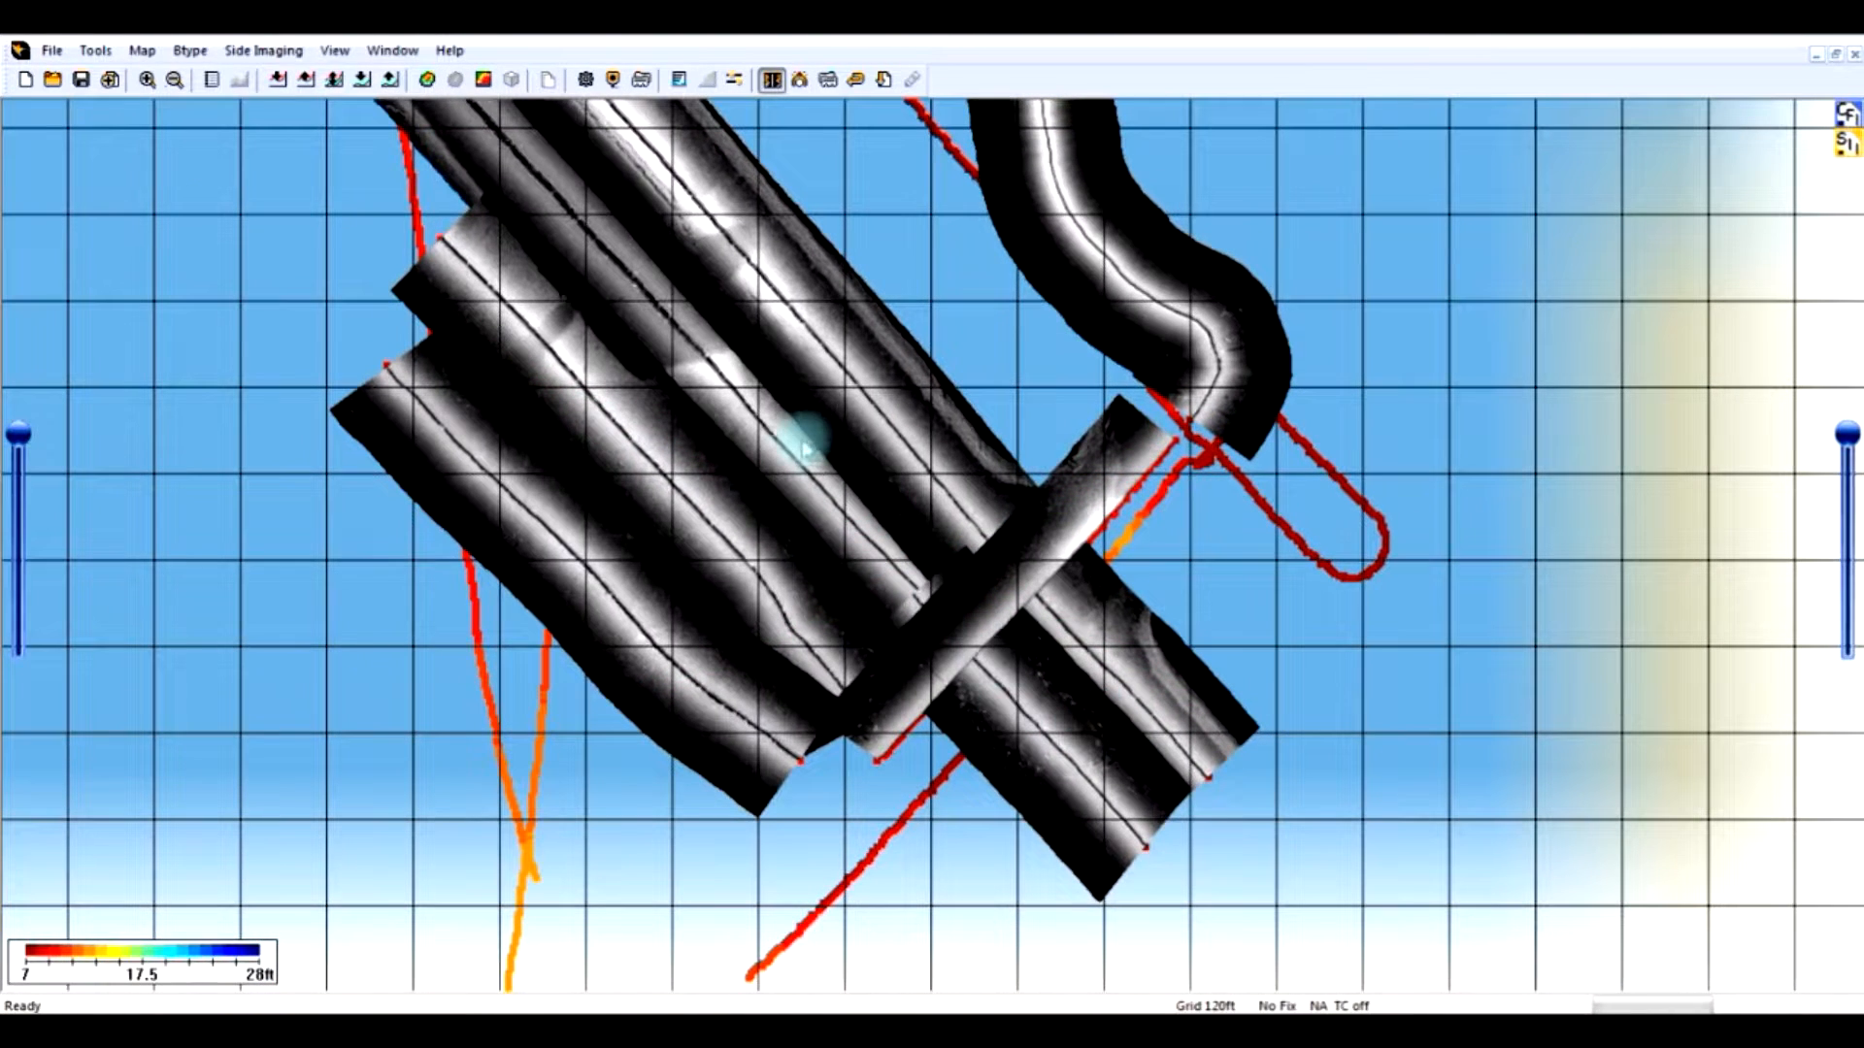
mouse_move(752, 381)
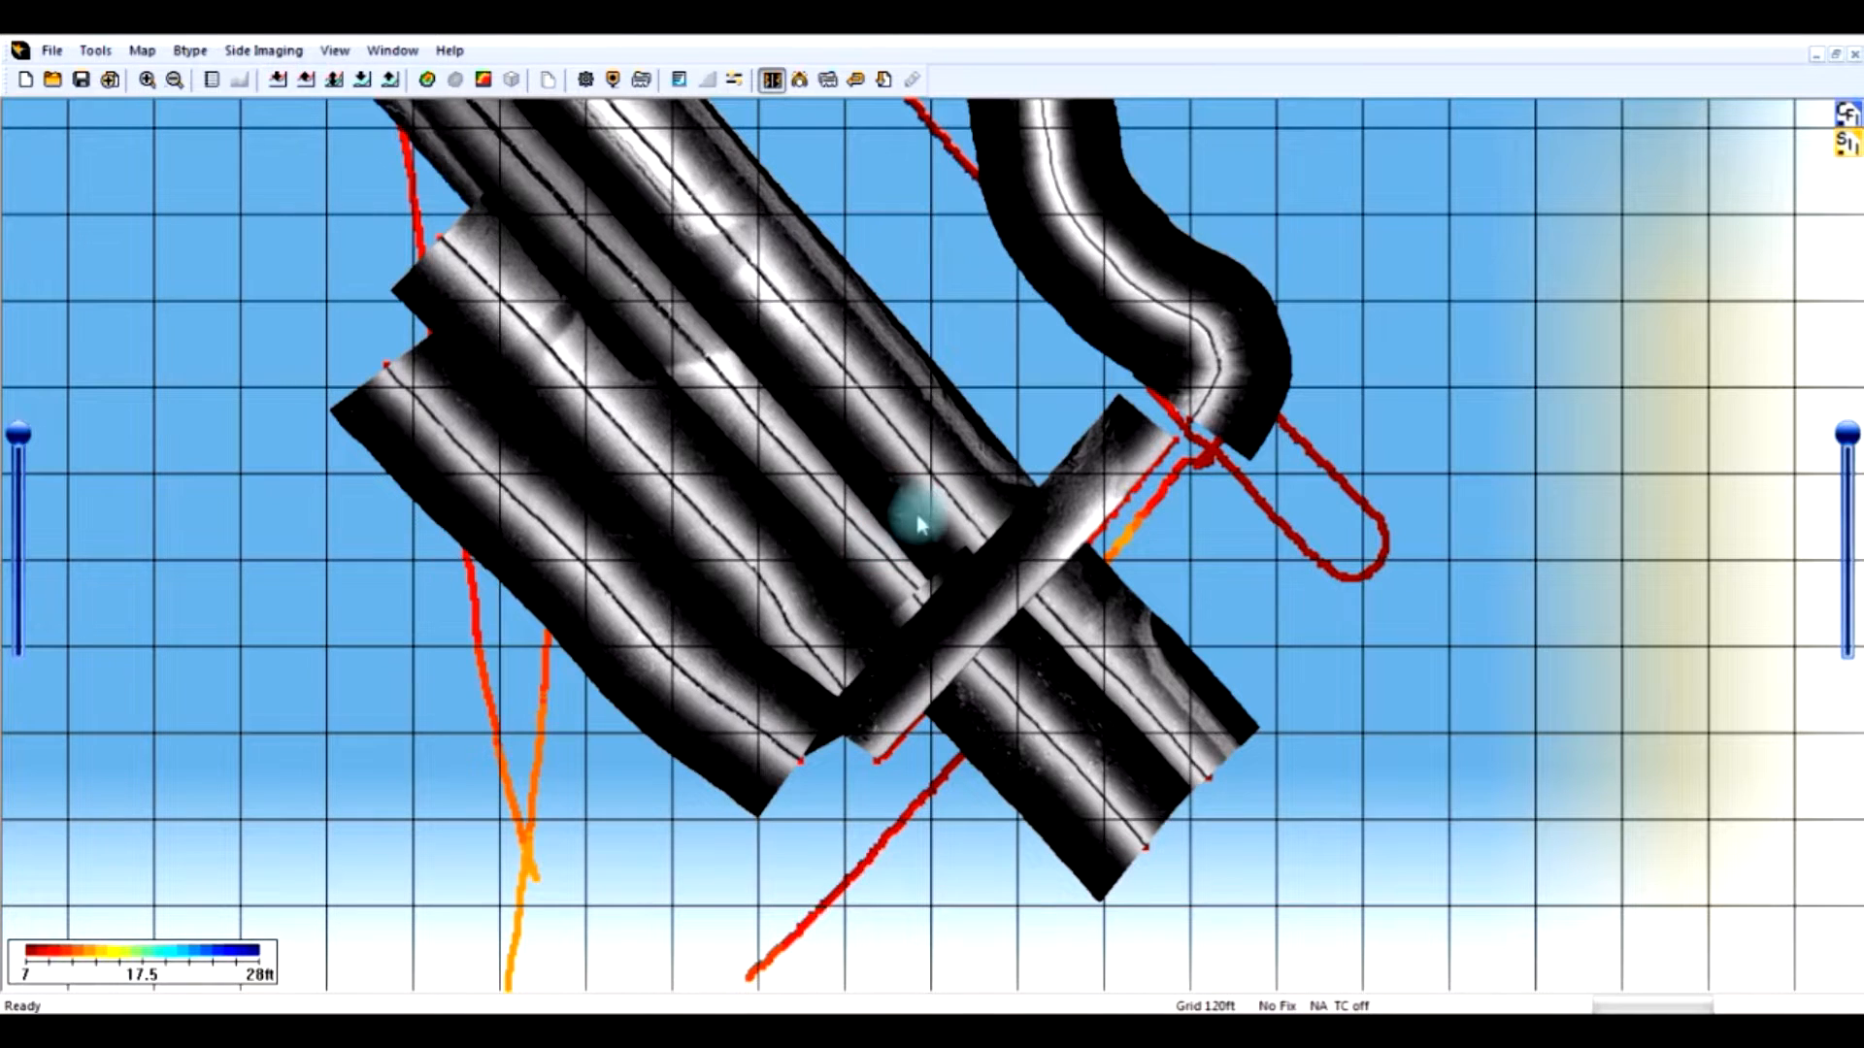
mouse_move(920, 524)
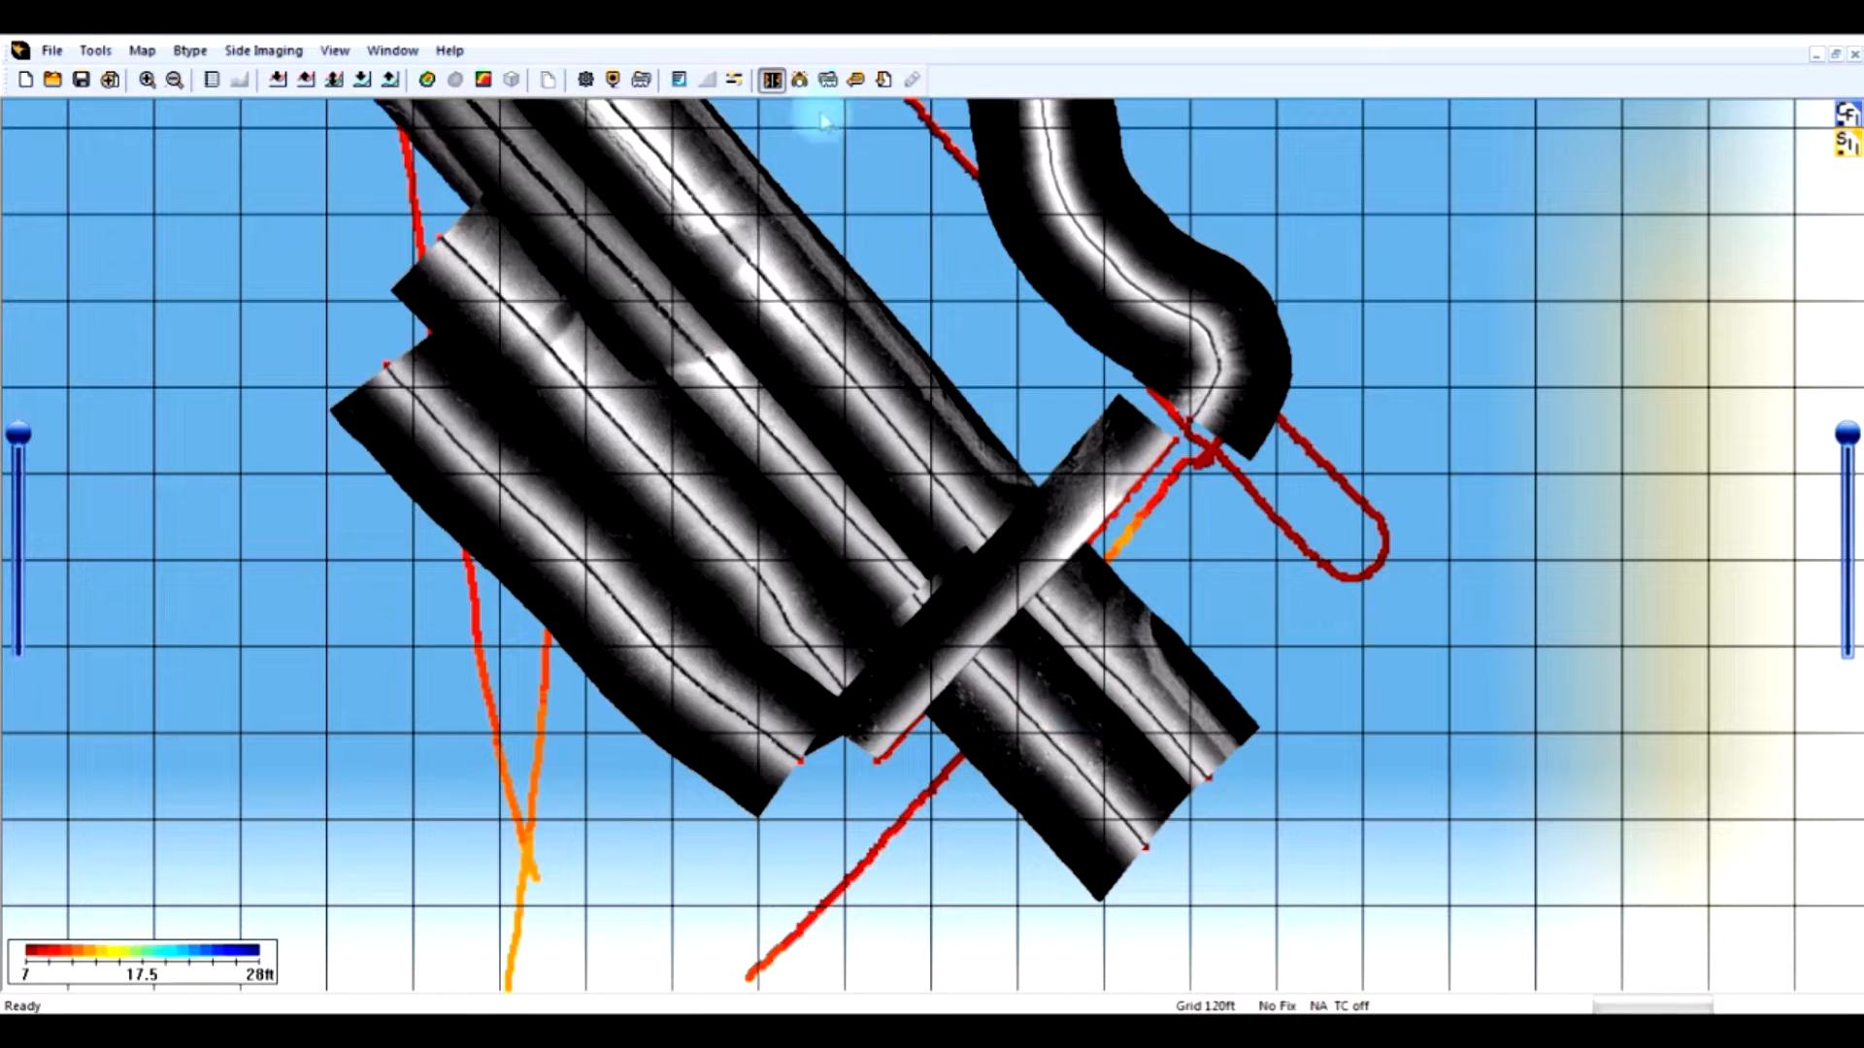
Load the Miller Road (3) North.sii index into the SI File Index Manager and review the recordings in its file list
left_click(828, 79)
left_click(807, 385)
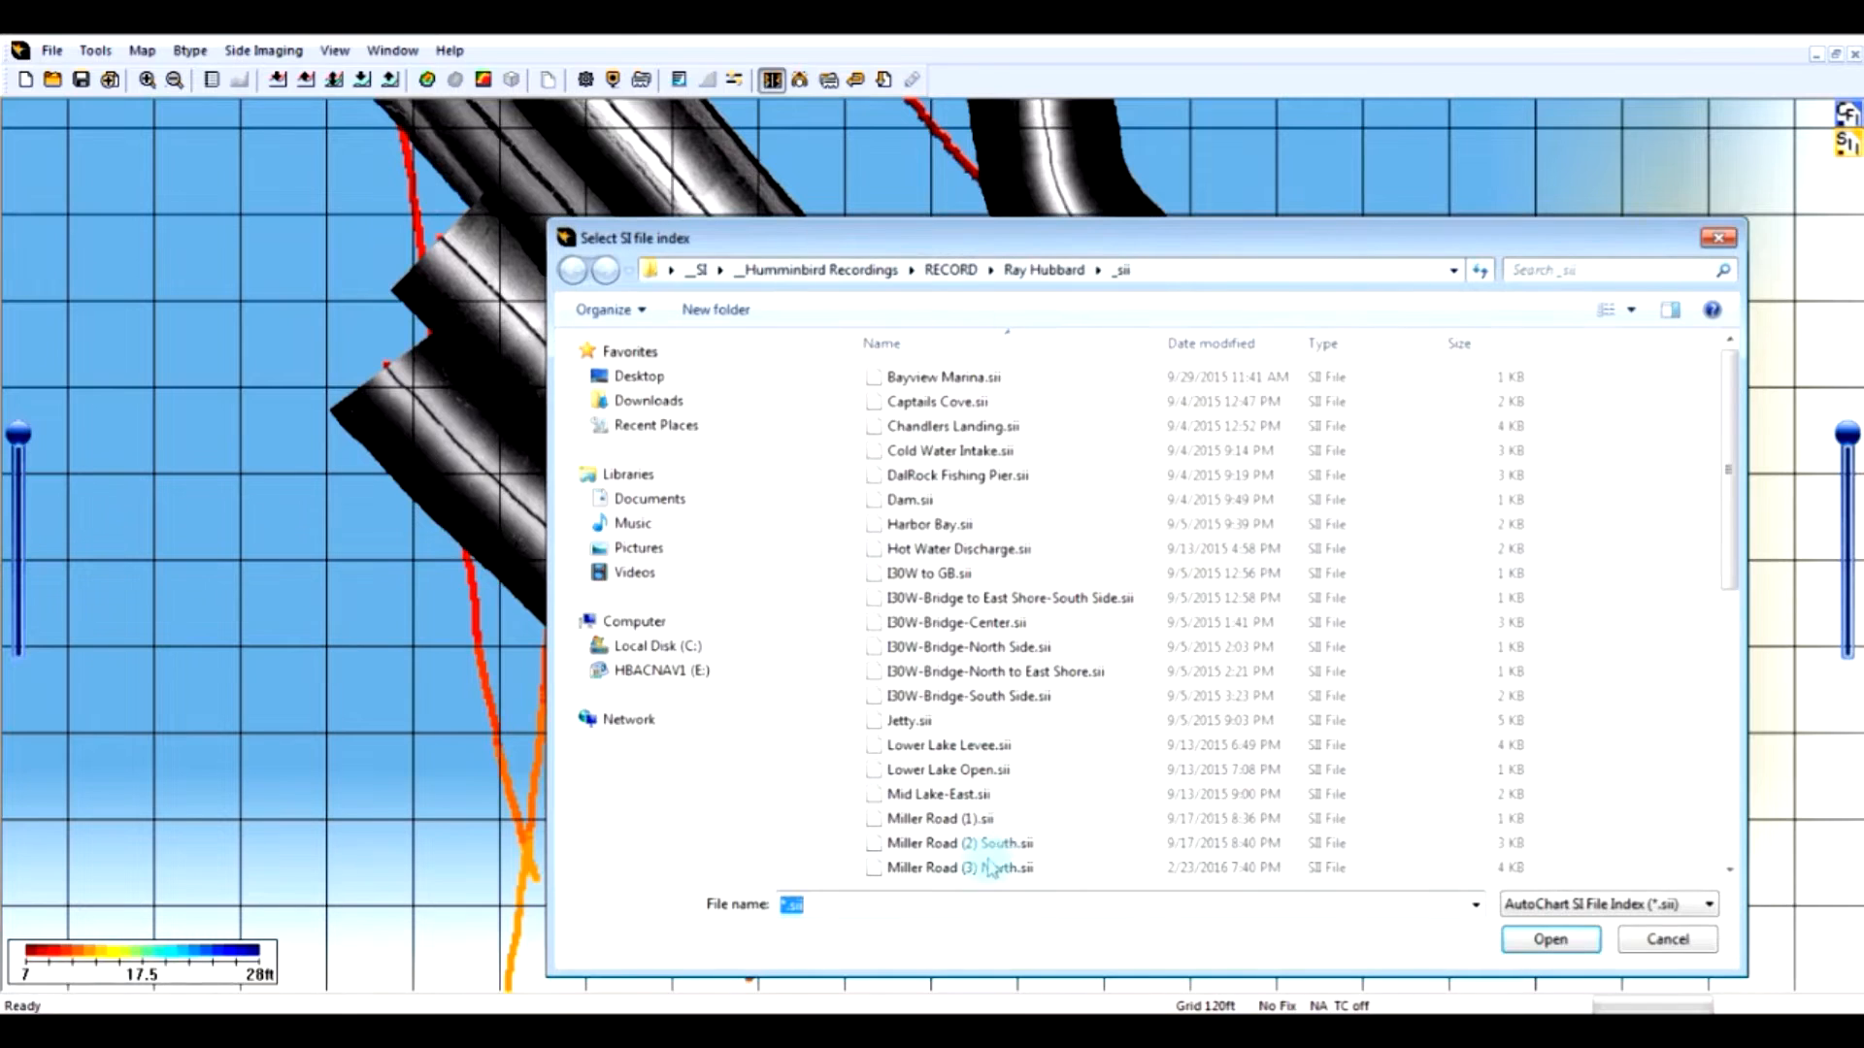
left_click(990, 867)
left_click(1544, 941)
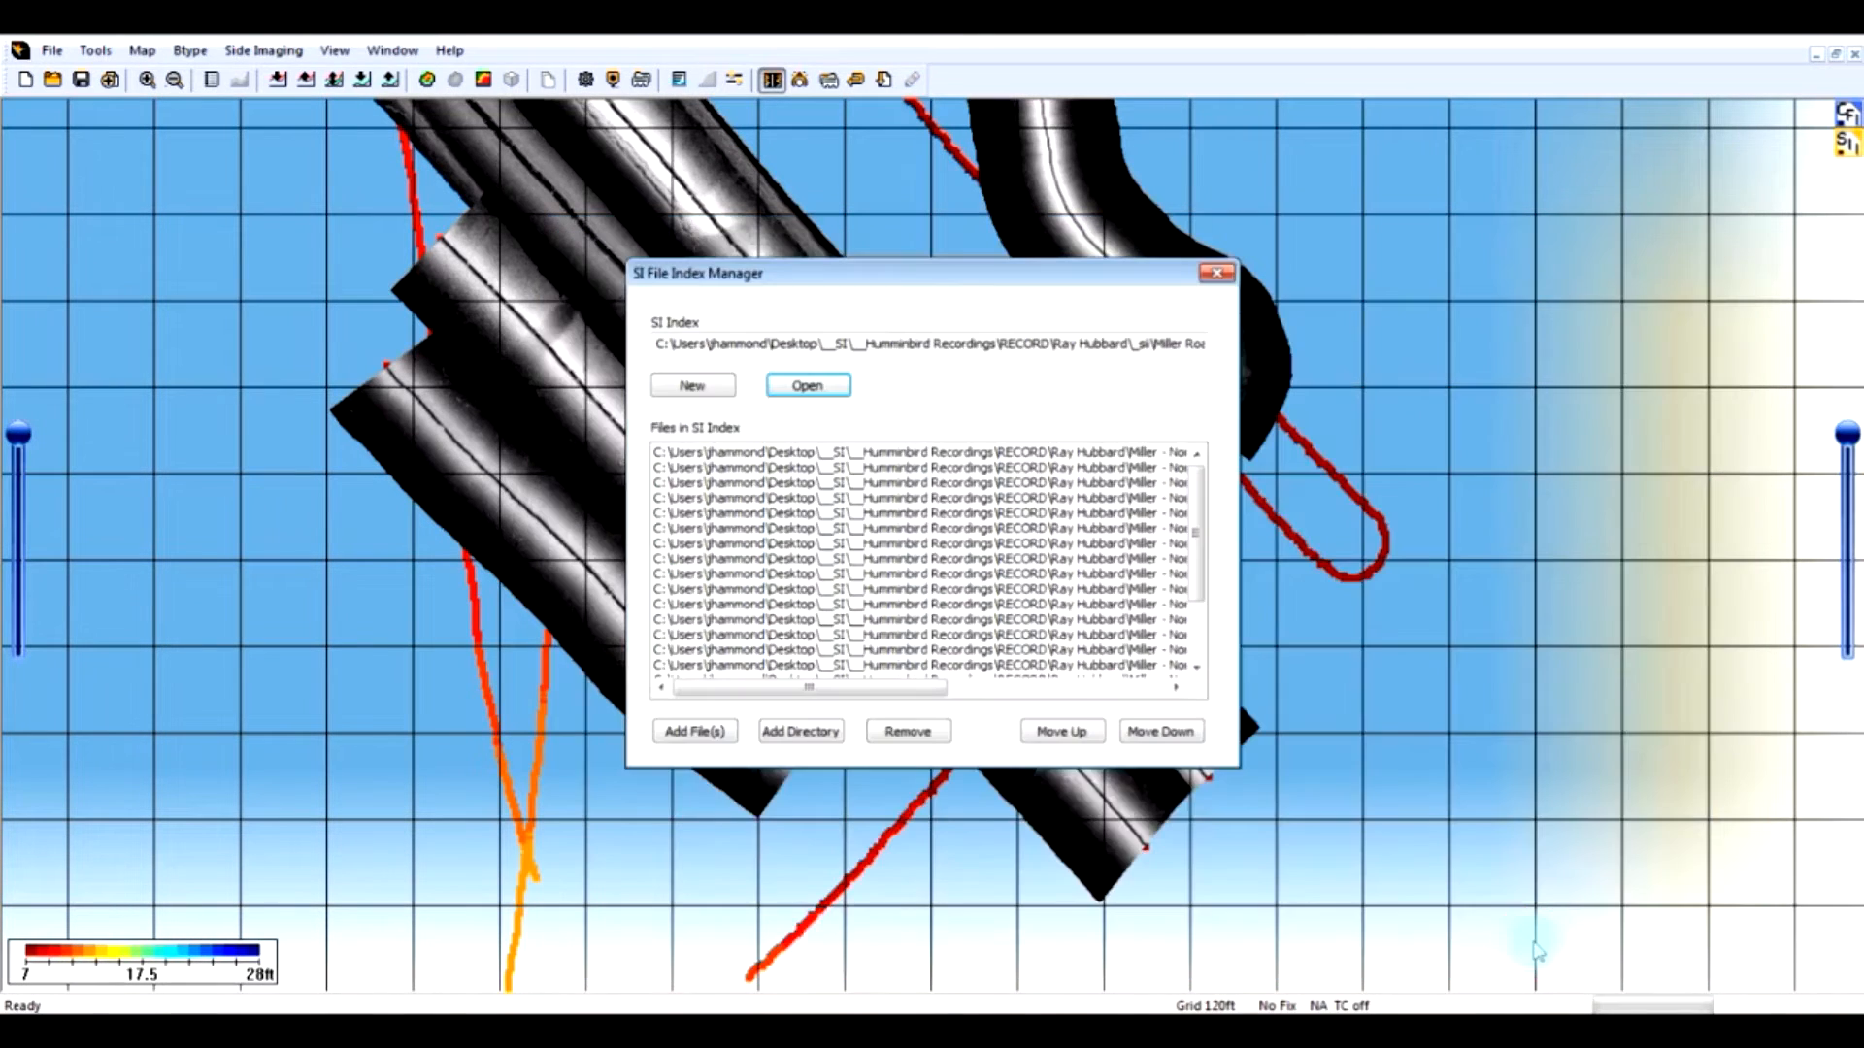
left_click_drag(940, 687, 1114, 686)
mouse_move(1196, 583)
left_mouse_down()
mouse_move(1193, 635)
mouse_move(1194, 604)
left_mouse_up()
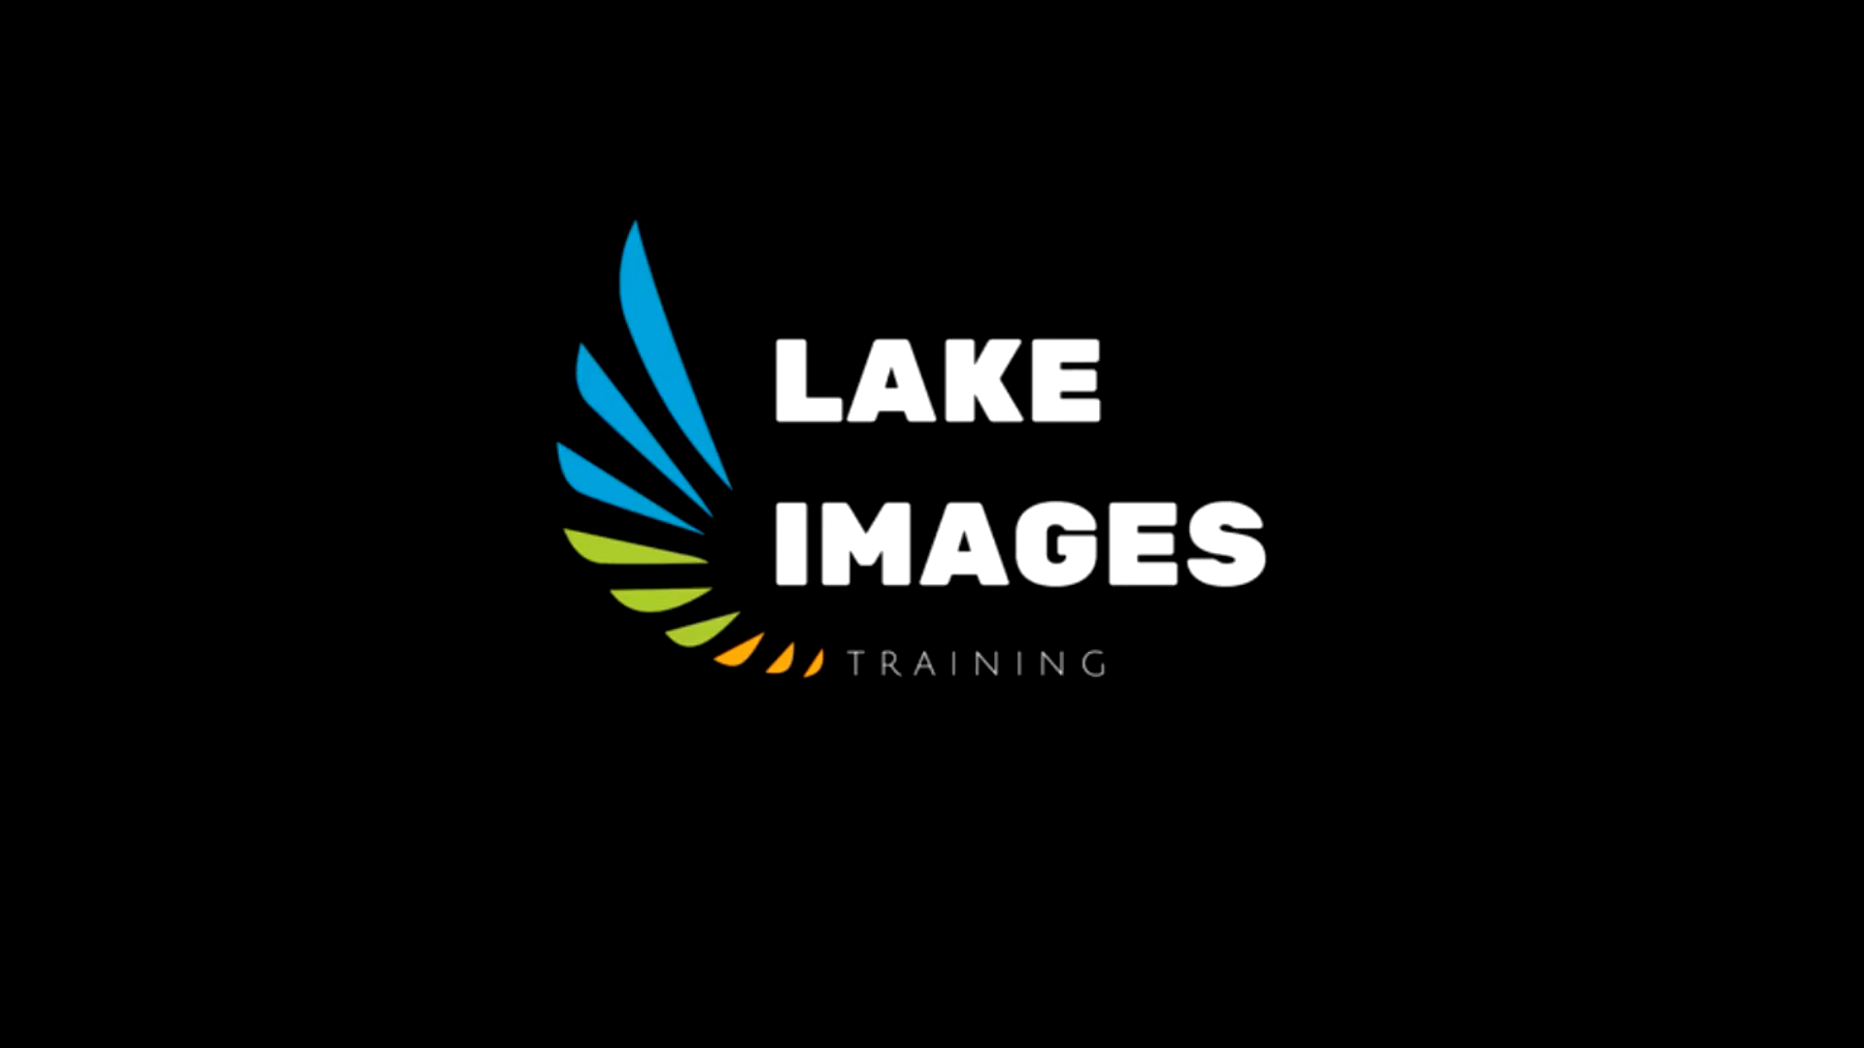